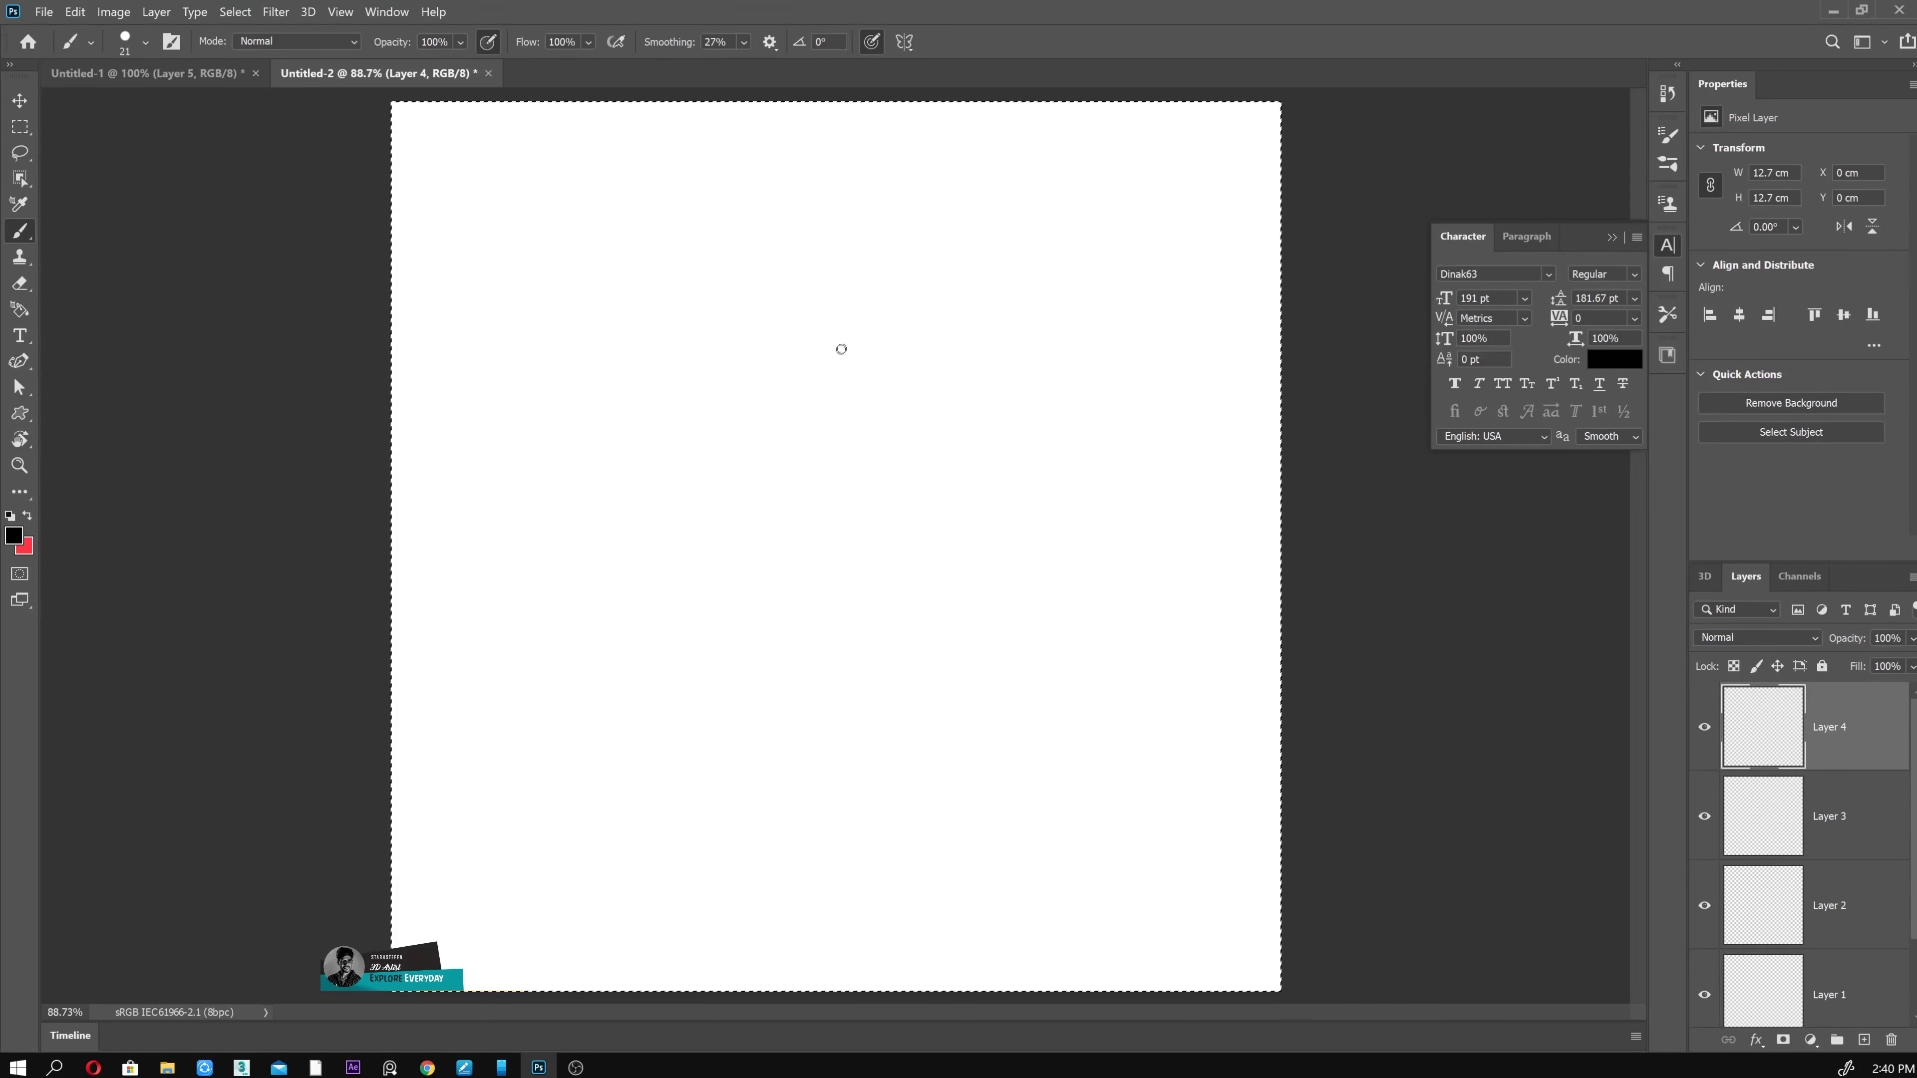
- Sketch the head, jaw, ears, neck and long hair strands in grey on Layer 4
{"action": "left_click_drag", "start_coordinate": [691, 449], "coordinate": [698, 490]}
{"action": "left_click_drag", "start_coordinate": [836, 483], "coordinate": [787, 631]}
{"action": "left_click_drag", "start_coordinate": [733, 553], "coordinate": [699, 633]}
{"action": "mouse_move", "coordinate": [768, 349]}
{"action": "left_mouse_down"}
{"action": "mouse_move", "coordinate": [819, 476]}
{"action": "mouse_move", "coordinate": [817, 619]}
{"action": "left_mouse_up"}
{"action": "left_click_drag", "start_coordinate": [889, 468], "coordinate": [845, 574]}
{"action": "left_click_drag", "start_coordinate": [849, 332], "coordinate": [879, 408]}
{"action": "mouse_move", "coordinate": [897, 445]}
{"action": "left_mouse_down"}
{"action": "mouse_move", "coordinate": [838, 619]}
{"action": "mouse_move", "coordinate": [806, 648]}
{"action": "left_mouse_up"}
{"action": "mouse_move", "coordinate": [743, 357]}
{"action": "left_mouse_down"}
{"action": "mouse_move", "coordinate": [718, 333]}
{"action": "mouse_move", "coordinate": [820, 309]}
{"action": "left_mouse_up"}
{"action": "left_click_drag", "start_coordinate": [830, 311], "coordinate": [882, 412]}
{"action": "left_click_drag", "start_coordinate": [666, 394], "coordinate": [683, 672]}
{"action": "left_click_drag", "start_coordinate": [679, 567], "coordinate": [721, 717]}
{"action": "left_click_drag", "start_coordinate": [714, 604], "coordinate": [705, 445]}
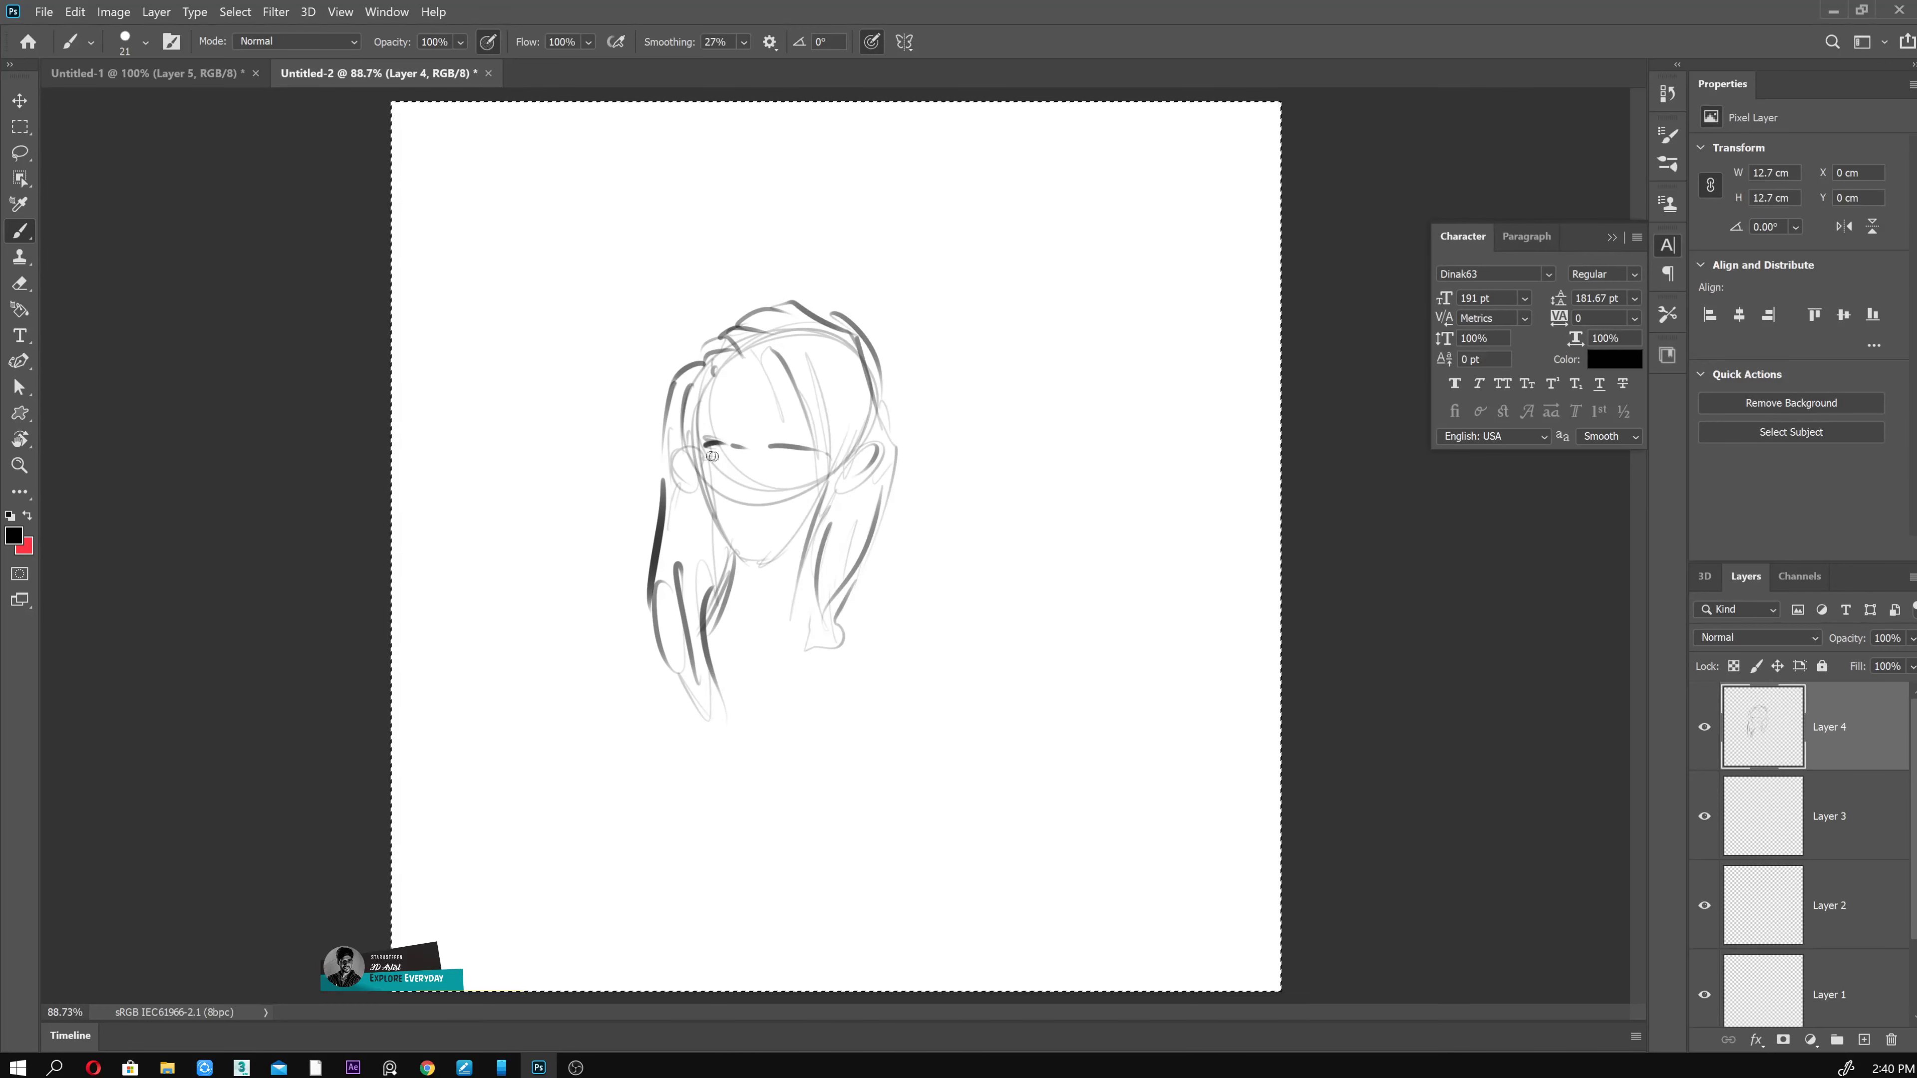
- Sketch the nose, mouth and both shoulders, then add a new empty layer
{"action": "left_click_drag", "start_coordinate": [746, 483], "coordinate": [738, 517]}
{"action": "left_click_drag", "start_coordinate": [743, 521], "coordinate": [764, 522]}
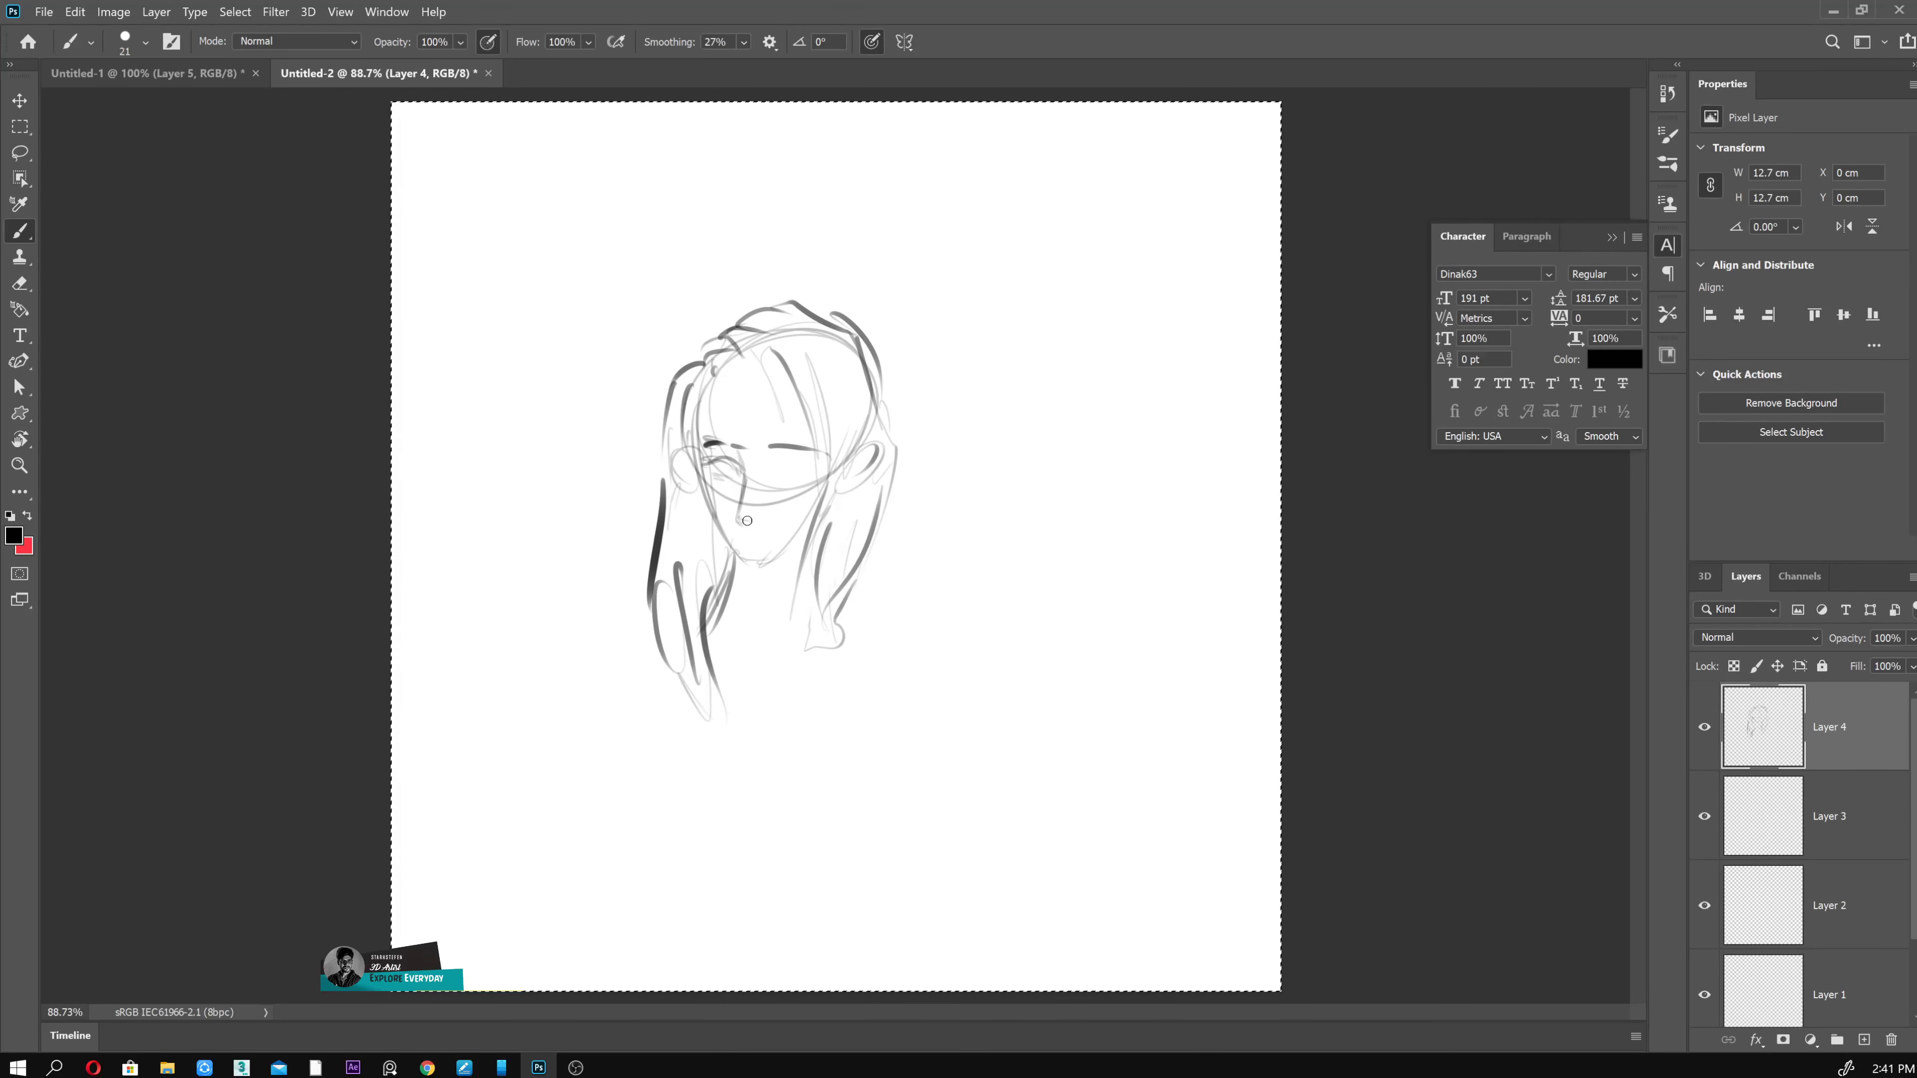
{"action": "left_click_drag", "start_coordinate": [749, 538], "coordinate": [775, 531]}
{"action": "left_click_drag", "start_coordinate": [835, 614], "coordinate": [878, 625]}
{"action": "left_click_drag", "start_coordinate": [839, 623], "coordinate": [929, 756]}
{"action": "left_click_drag", "start_coordinate": [898, 651], "coordinate": [925, 759]}
{"action": "mouse_move", "coordinate": [650, 609]}
{"action": "left_mouse_down"}
{"action": "mouse_move", "coordinate": [600, 644]}
{"action": "mouse_move", "coordinate": [608, 717]}
{"action": "left_mouse_up"}
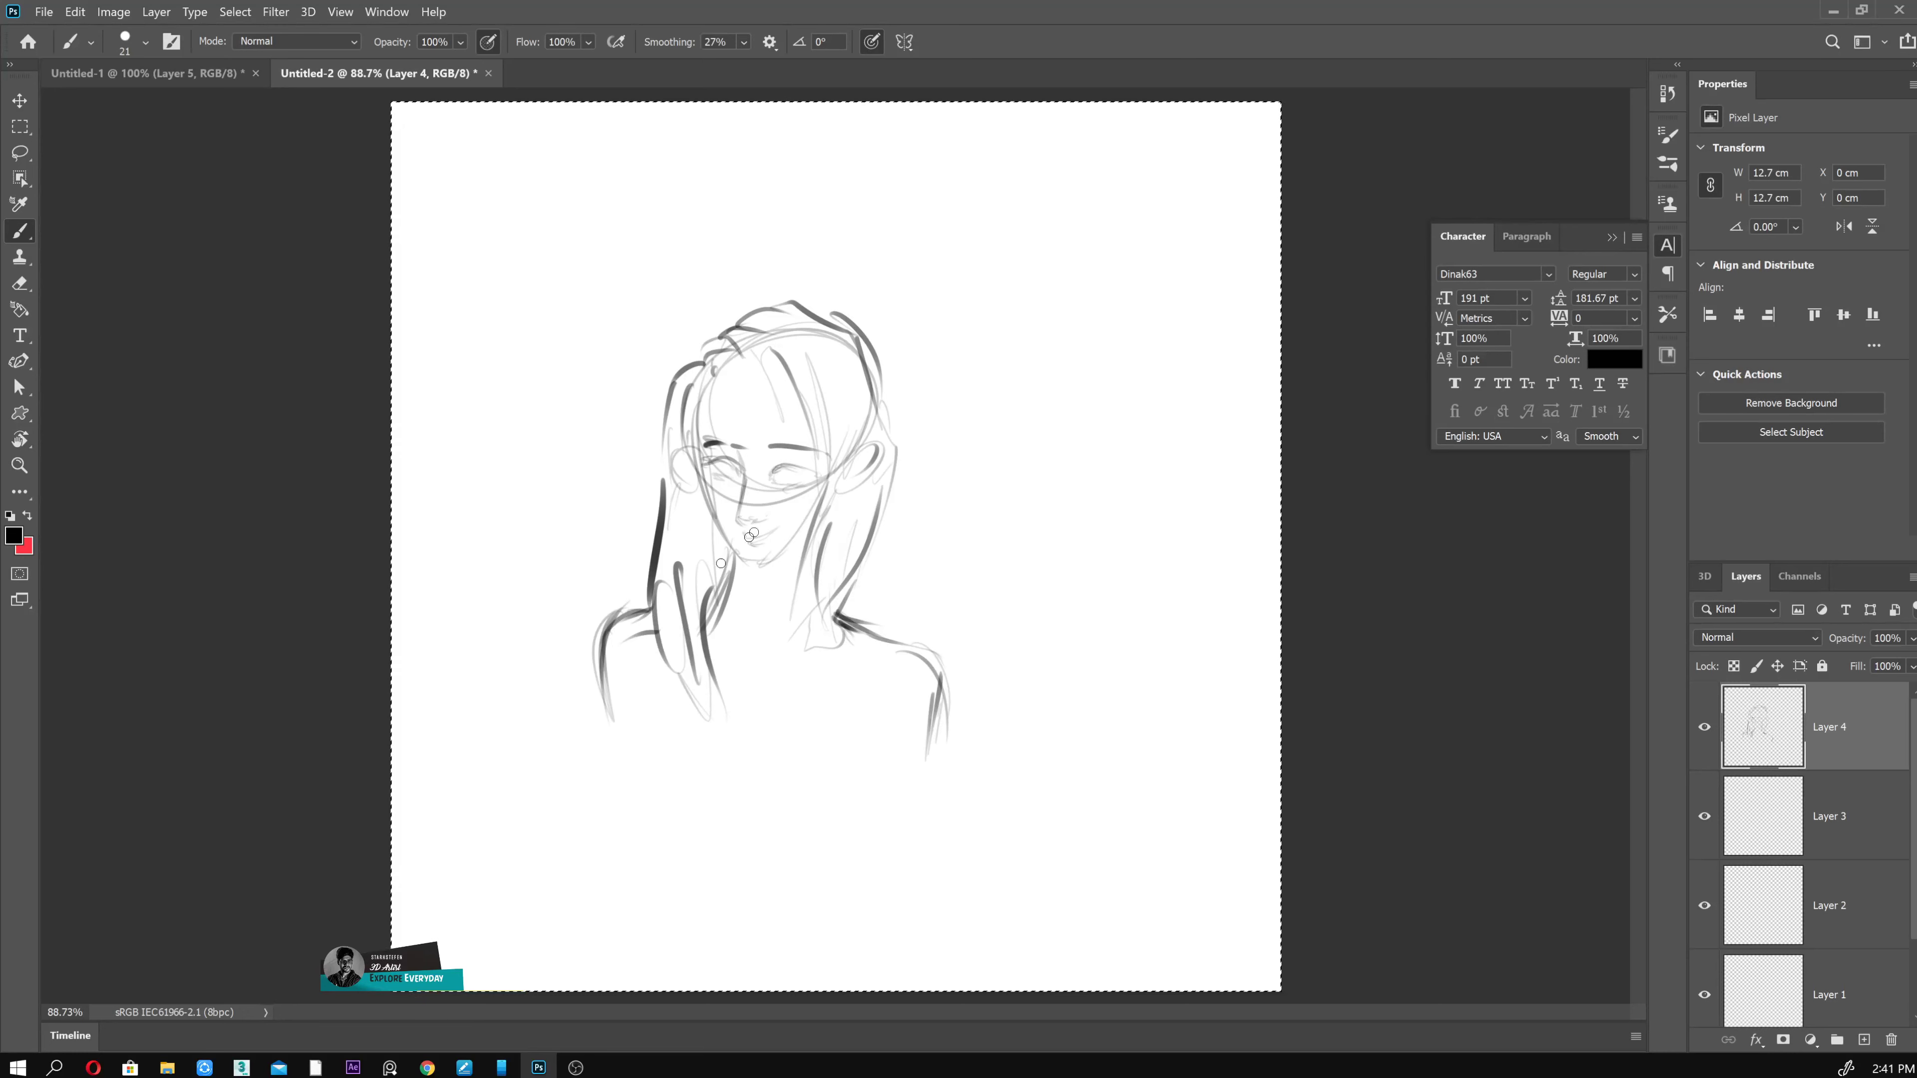
{"action": "key", "text": "ctrl+shift+alt+n"}
{"action": "scroll", "coordinate": [835, 317], "scroll_direction": "up", "scroll_amount": 2}
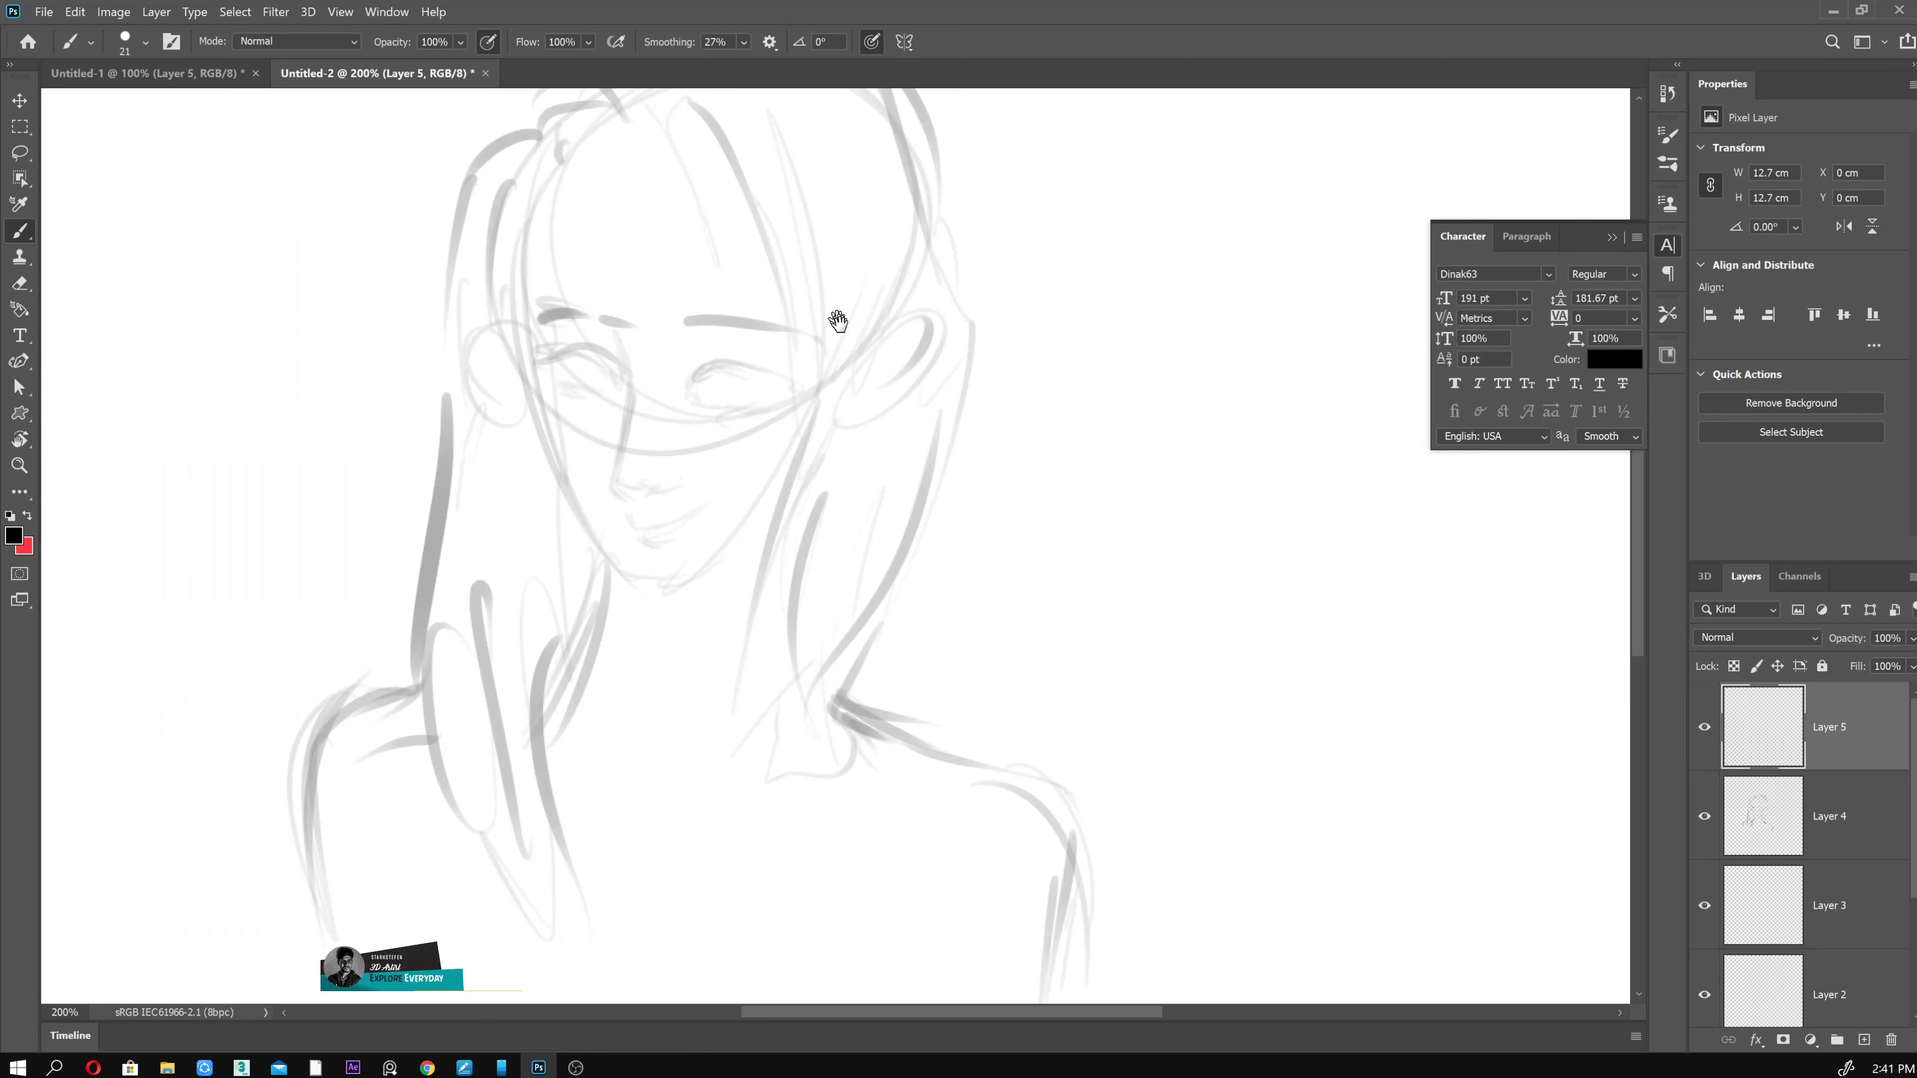
- With a smaller brush, trace darker eyebrow, eyelid, face contour, jaw and ear lines
{"action": "scroll", "coordinate": [834, 317], "scroll_direction": "up", "scroll_amount": 1}
{"action": "key", "text": "bracketleft"}
{"action": "key", "text": "bracketleft"}
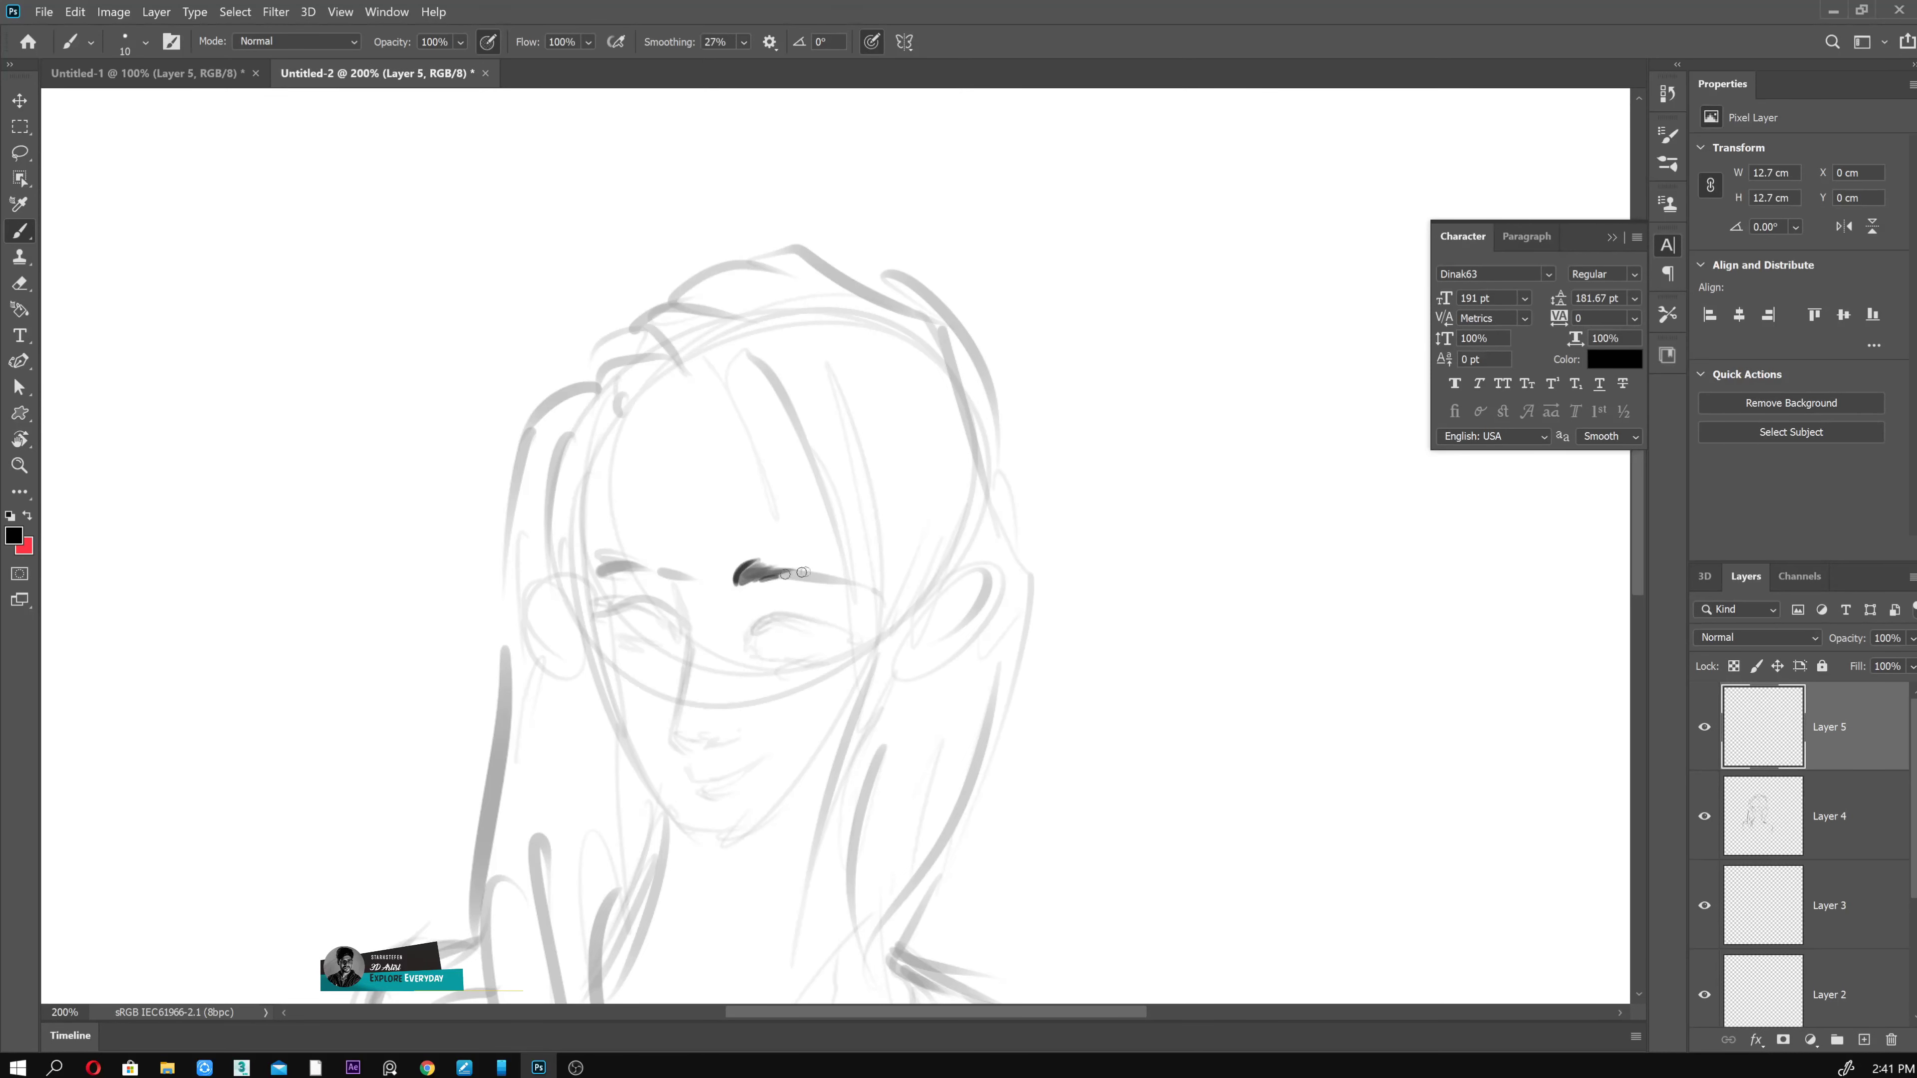
{"action": "left_click_drag", "start_coordinate": [613, 571], "coordinate": [640, 576]}
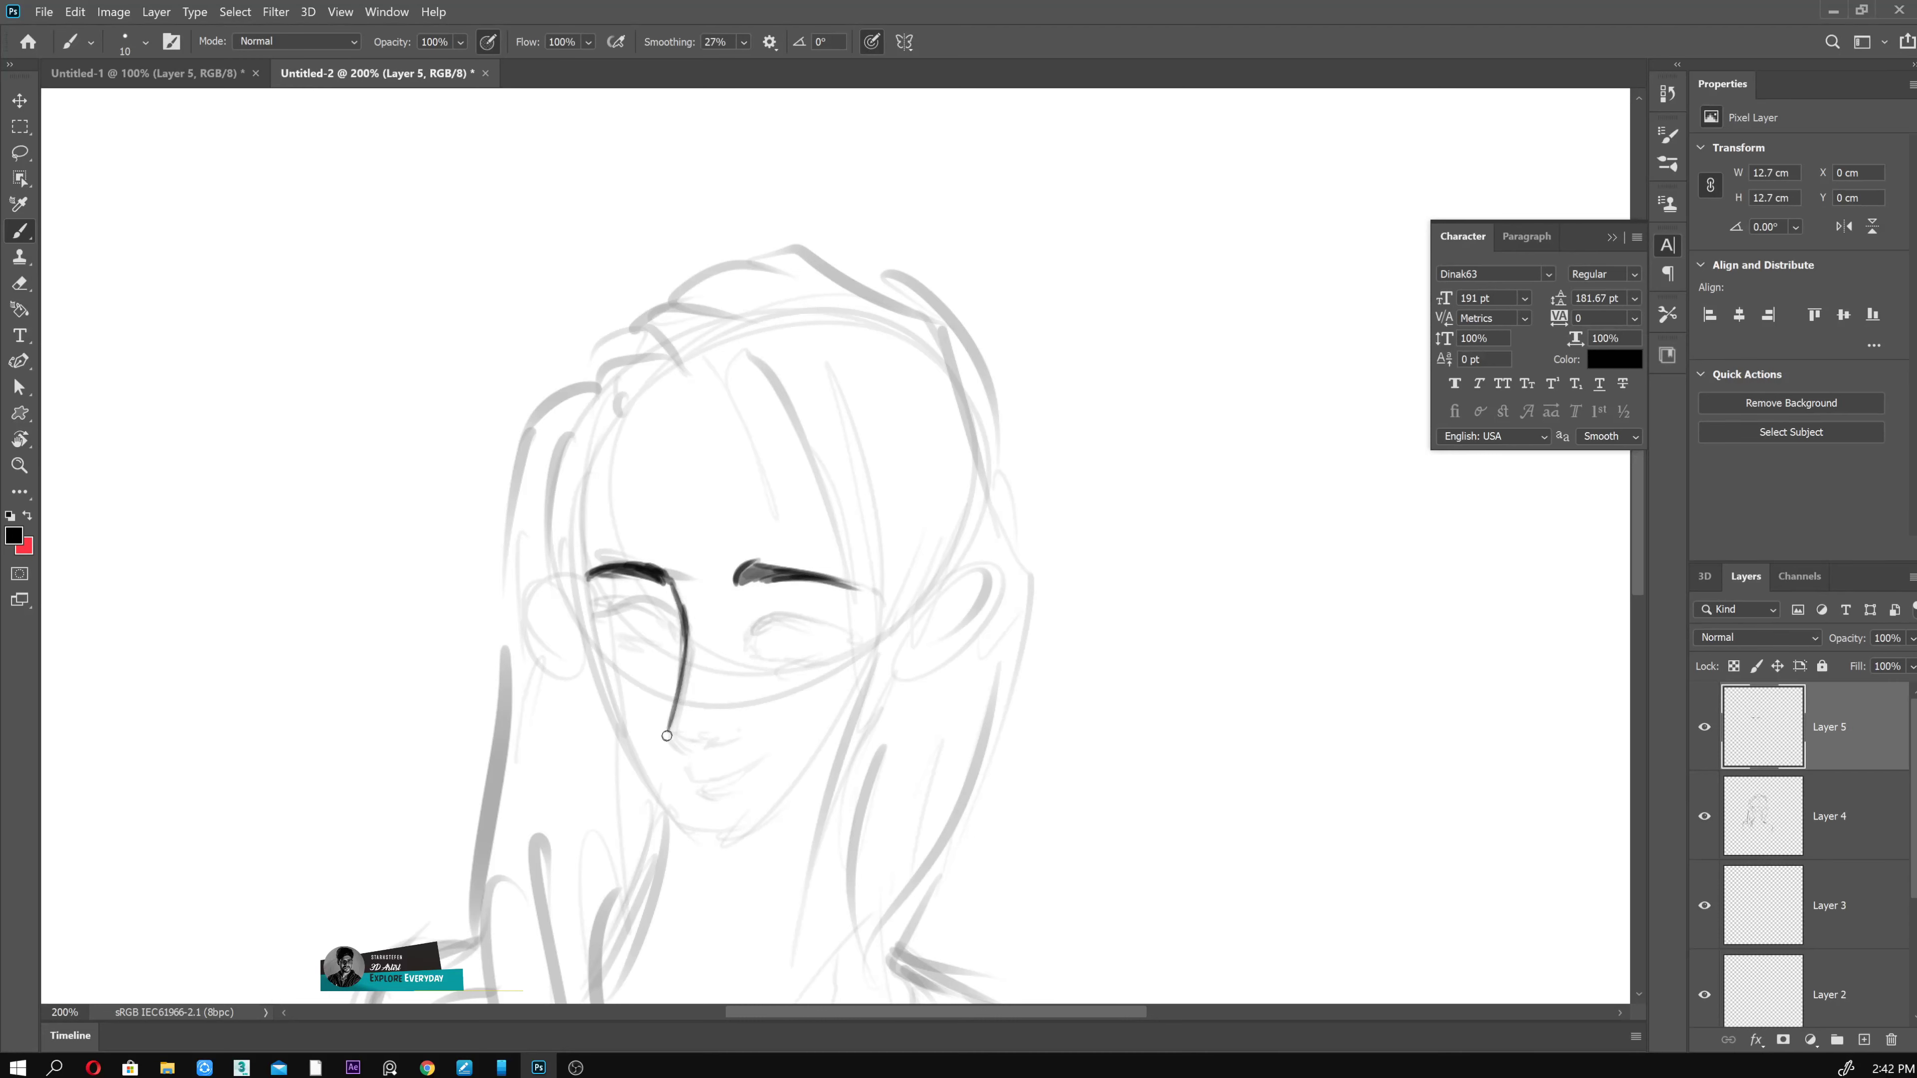
{"action": "key", "text": "ctrl+z"}
{"action": "left_click_drag", "start_coordinate": [841, 618], "coordinate": [767, 611]}
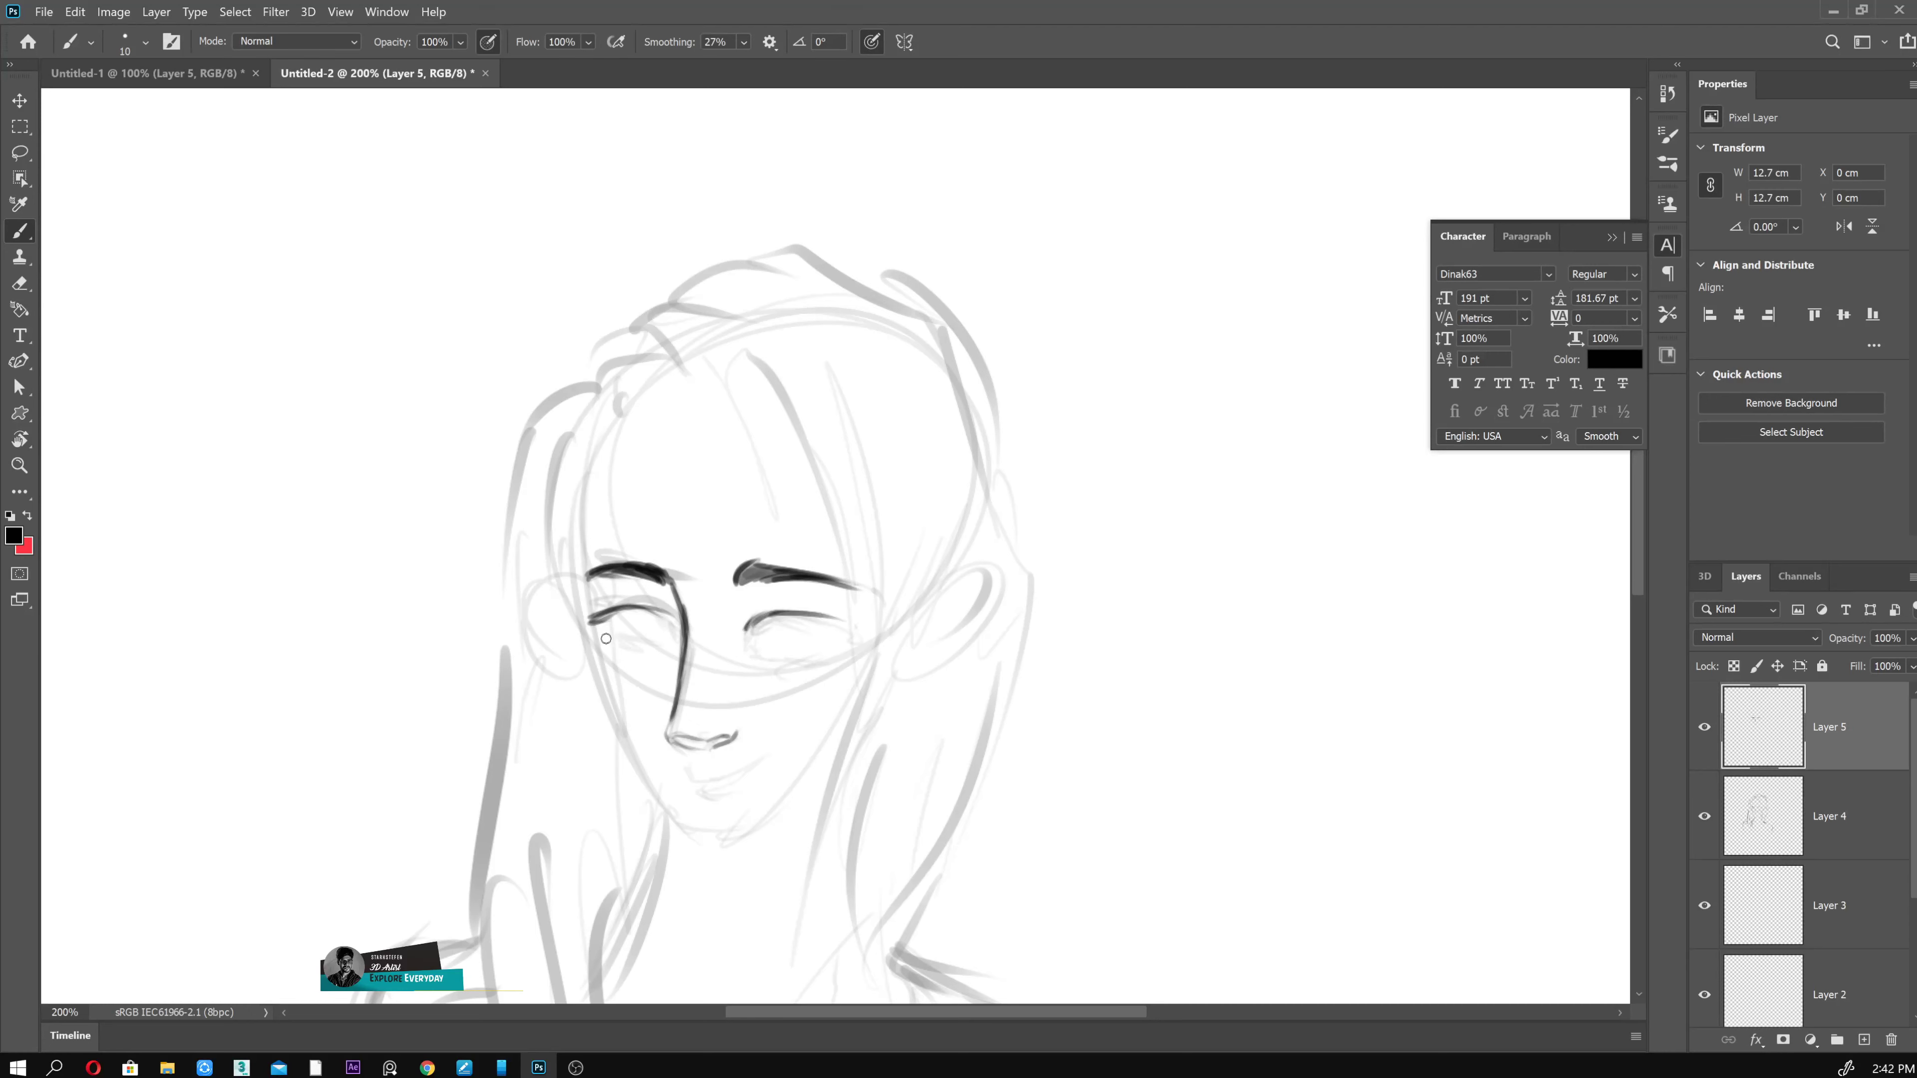
{"action": "left_click_drag", "start_coordinate": [591, 447], "coordinate": [567, 651]}
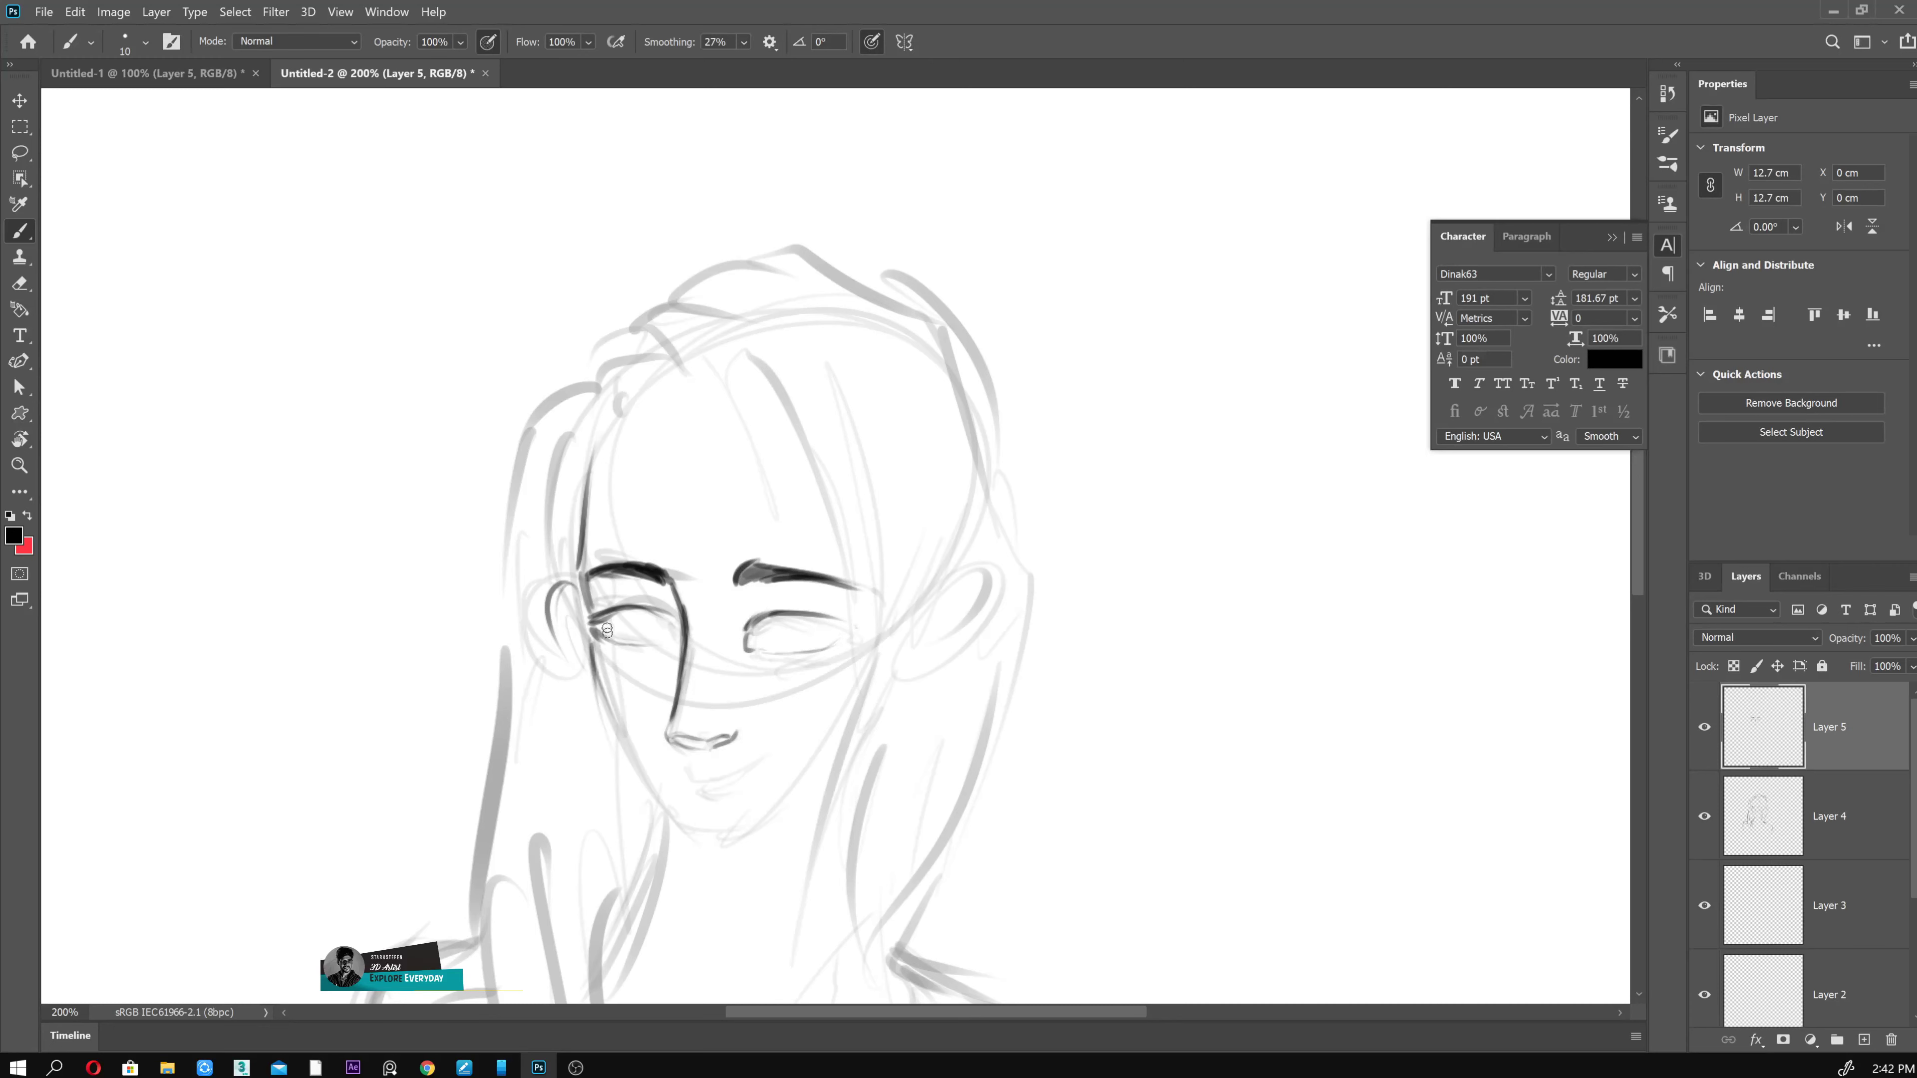
{"action": "mouse_move", "coordinate": [592, 648]}
{"action": "left_mouse_down"}
{"action": "mouse_move", "coordinate": [672, 813]}
{"action": "mouse_move", "coordinate": [822, 778]}
{"action": "mouse_move", "coordinate": [894, 677]}
{"action": "left_mouse_up"}
{"action": "left_click_drag", "start_coordinate": [970, 582], "coordinate": [890, 682]}
{"action": "left_click_drag", "start_coordinate": [955, 616], "coordinate": [927, 645]}
{"action": "left_click_drag", "start_coordinate": [769, 610], "coordinate": [860, 630]}
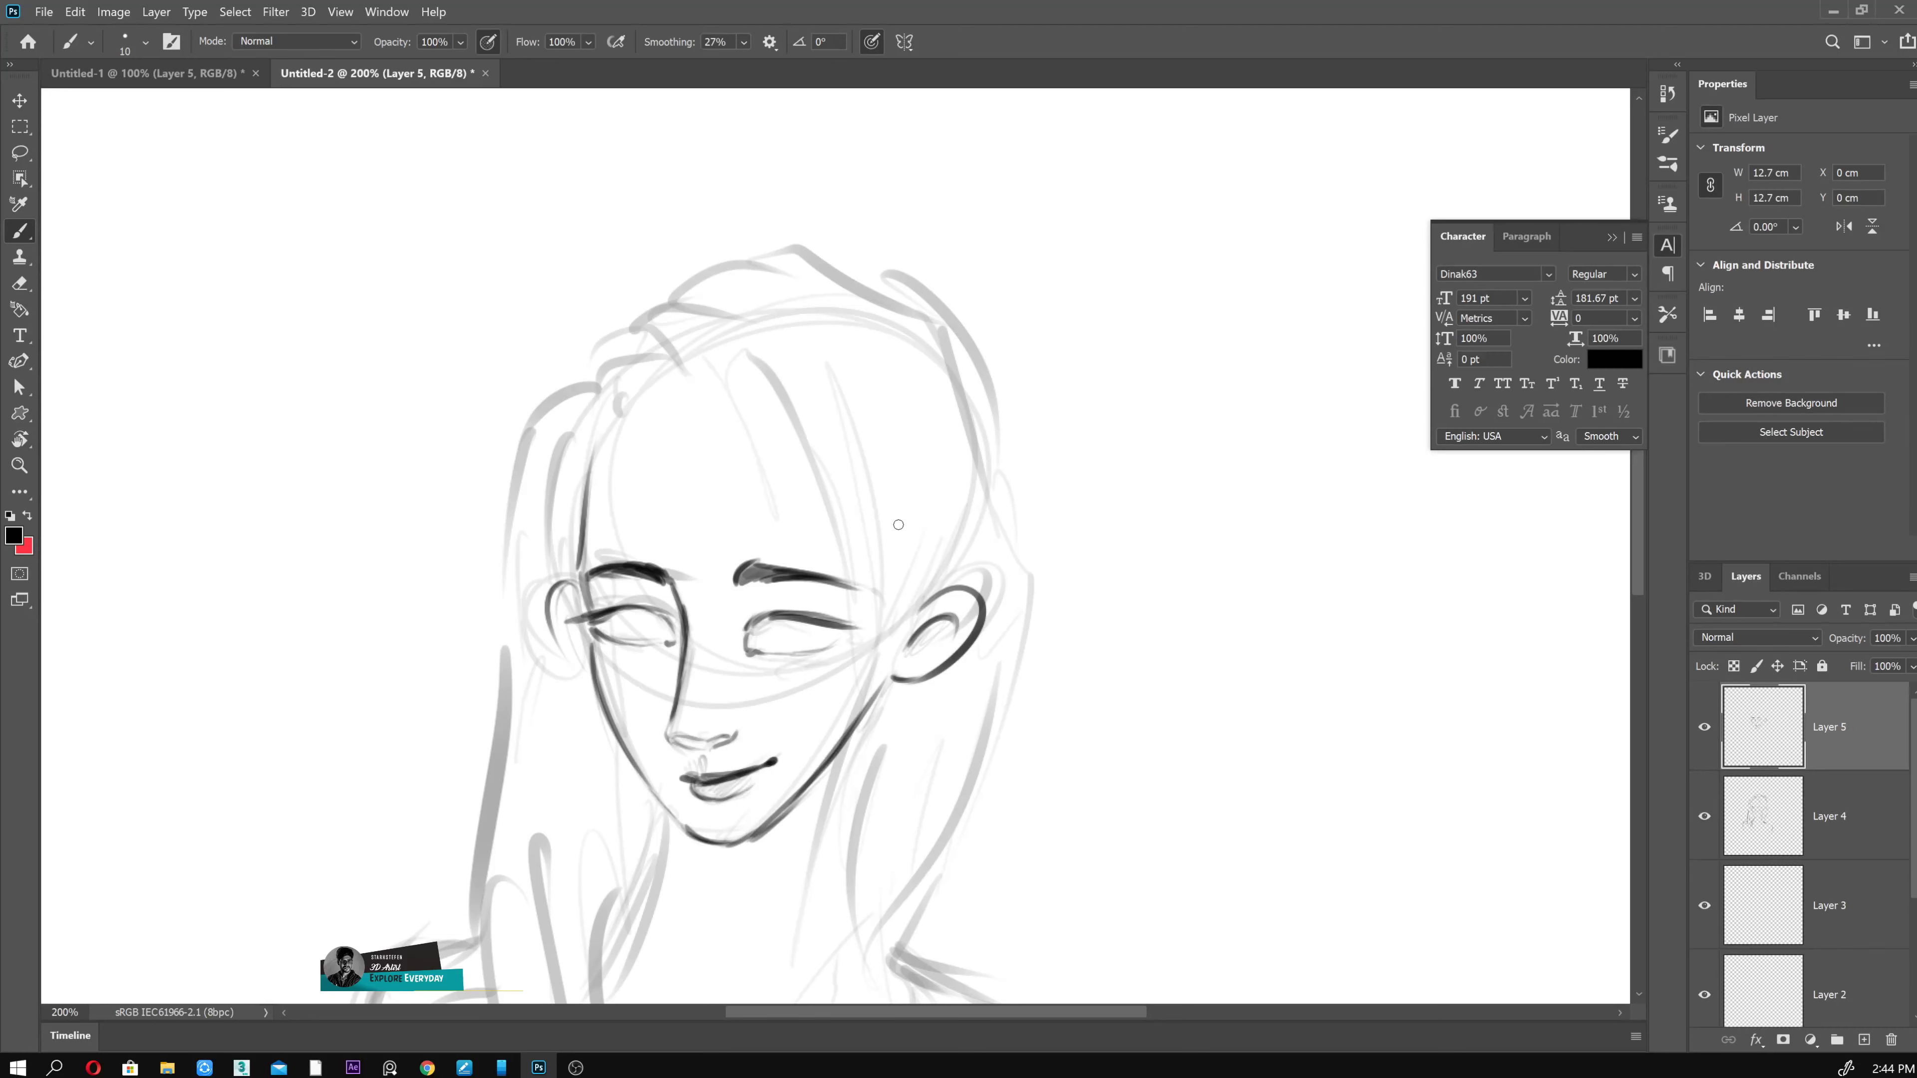
- Trace dark hair curls on top and long strands down both sides of the head
{"action": "mouse_move", "coordinate": [596, 451]}
{"action": "left_mouse_down"}
{"action": "mouse_move", "coordinate": [714, 398]}
{"action": "mouse_move", "coordinate": [751, 442]}
{"action": "left_mouse_up"}
{"action": "left_click_drag", "start_coordinate": [673, 366], "coordinate": [802, 551]}
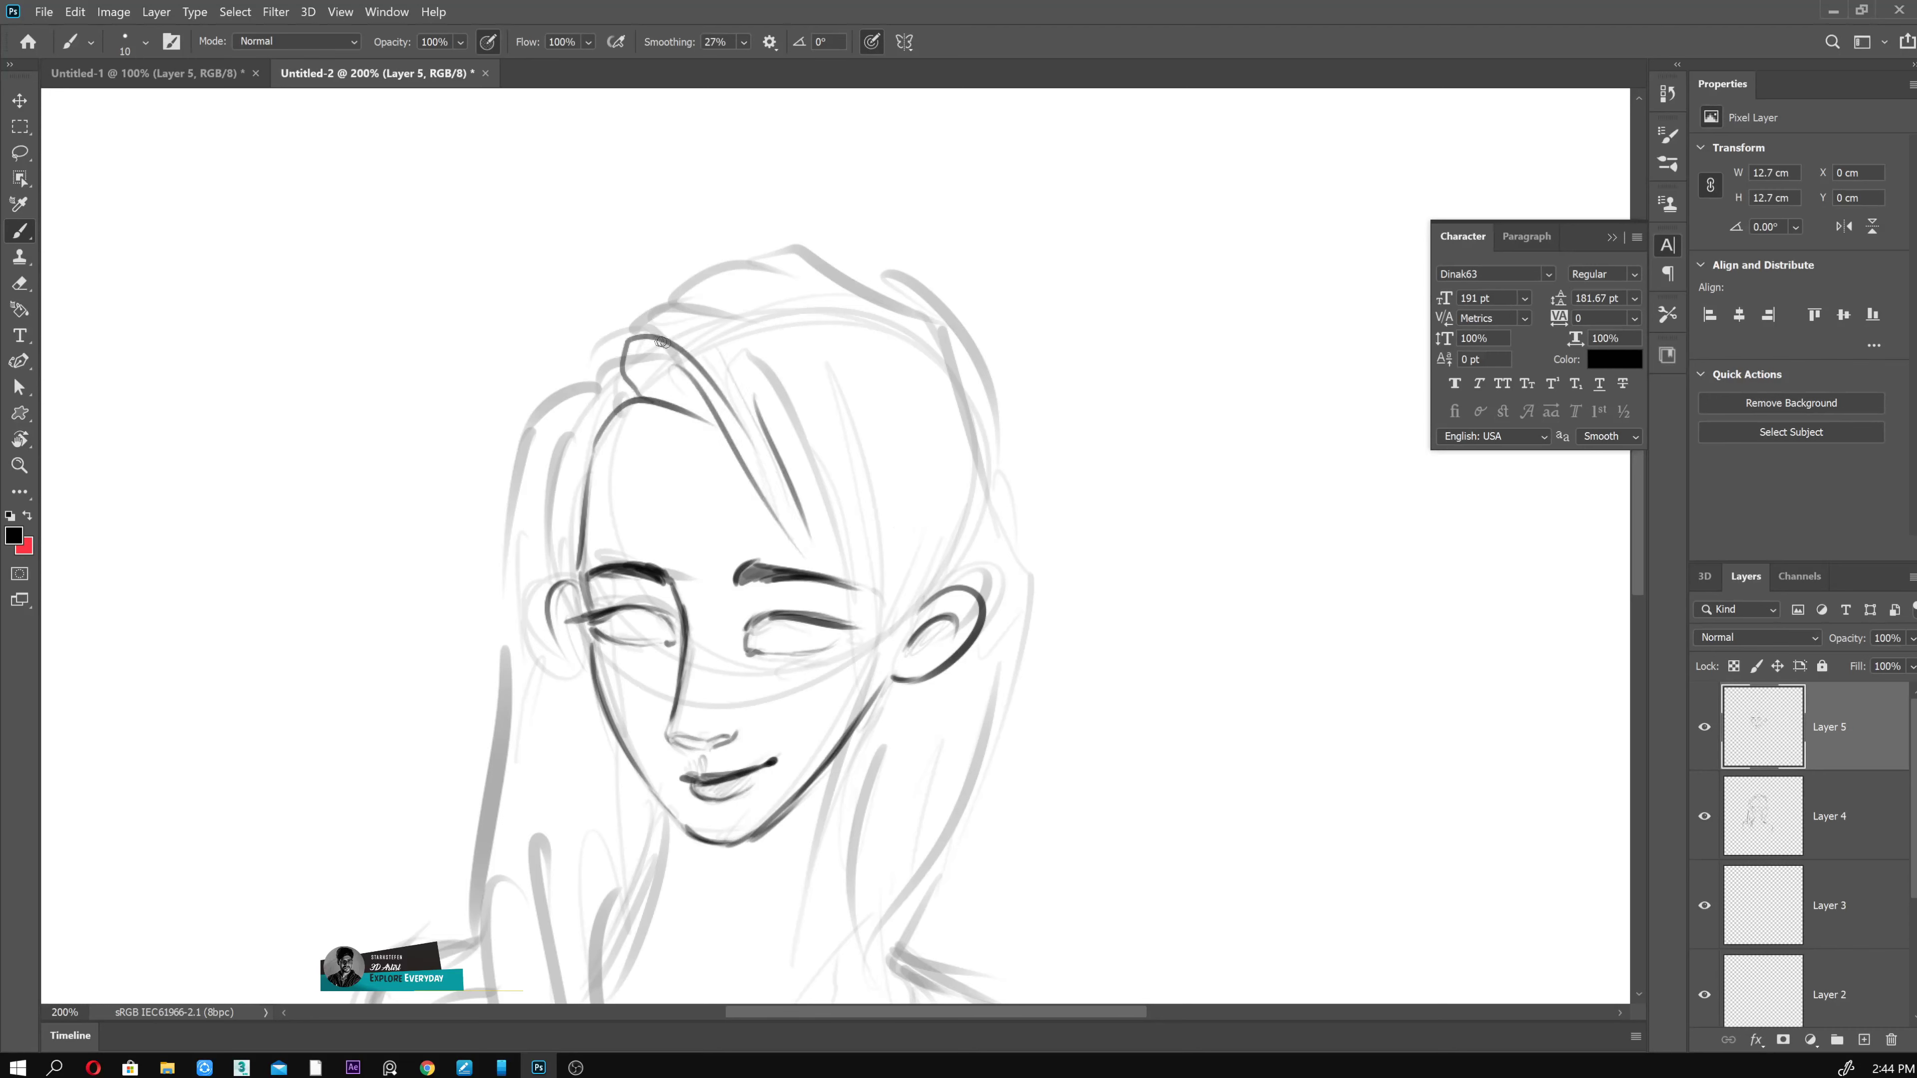
{"action": "left_click_drag", "start_coordinate": [619, 355], "coordinate": [798, 333]}
{"action": "left_click_drag", "start_coordinate": [764, 321], "coordinate": [860, 552]}
{"action": "left_click_drag", "start_coordinate": [819, 462], "coordinate": [902, 755]}
{"action": "left_click_drag", "start_coordinate": [902, 651], "coordinate": [879, 801]}
{"action": "left_click_drag", "start_coordinate": [889, 382], "coordinate": [951, 640]}
{"action": "mouse_move", "coordinate": [936, 305]}
{"action": "left_mouse_down"}
{"action": "mouse_move", "coordinate": [1040, 698]}
{"action": "mouse_move", "coordinate": [920, 921]}
{"action": "left_mouse_up"}
{"action": "mouse_move", "coordinate": [619, 354]}
{"action": "left_mouse_down"}
{"action": "mouse_move", "coordinate": [830, 291]}
{"action": "mouse_move", "coordinate": [970, 332]}
{"action": "mouse_move", "coordinate": [528, 509]}
{"action": "left_mouse_up"}
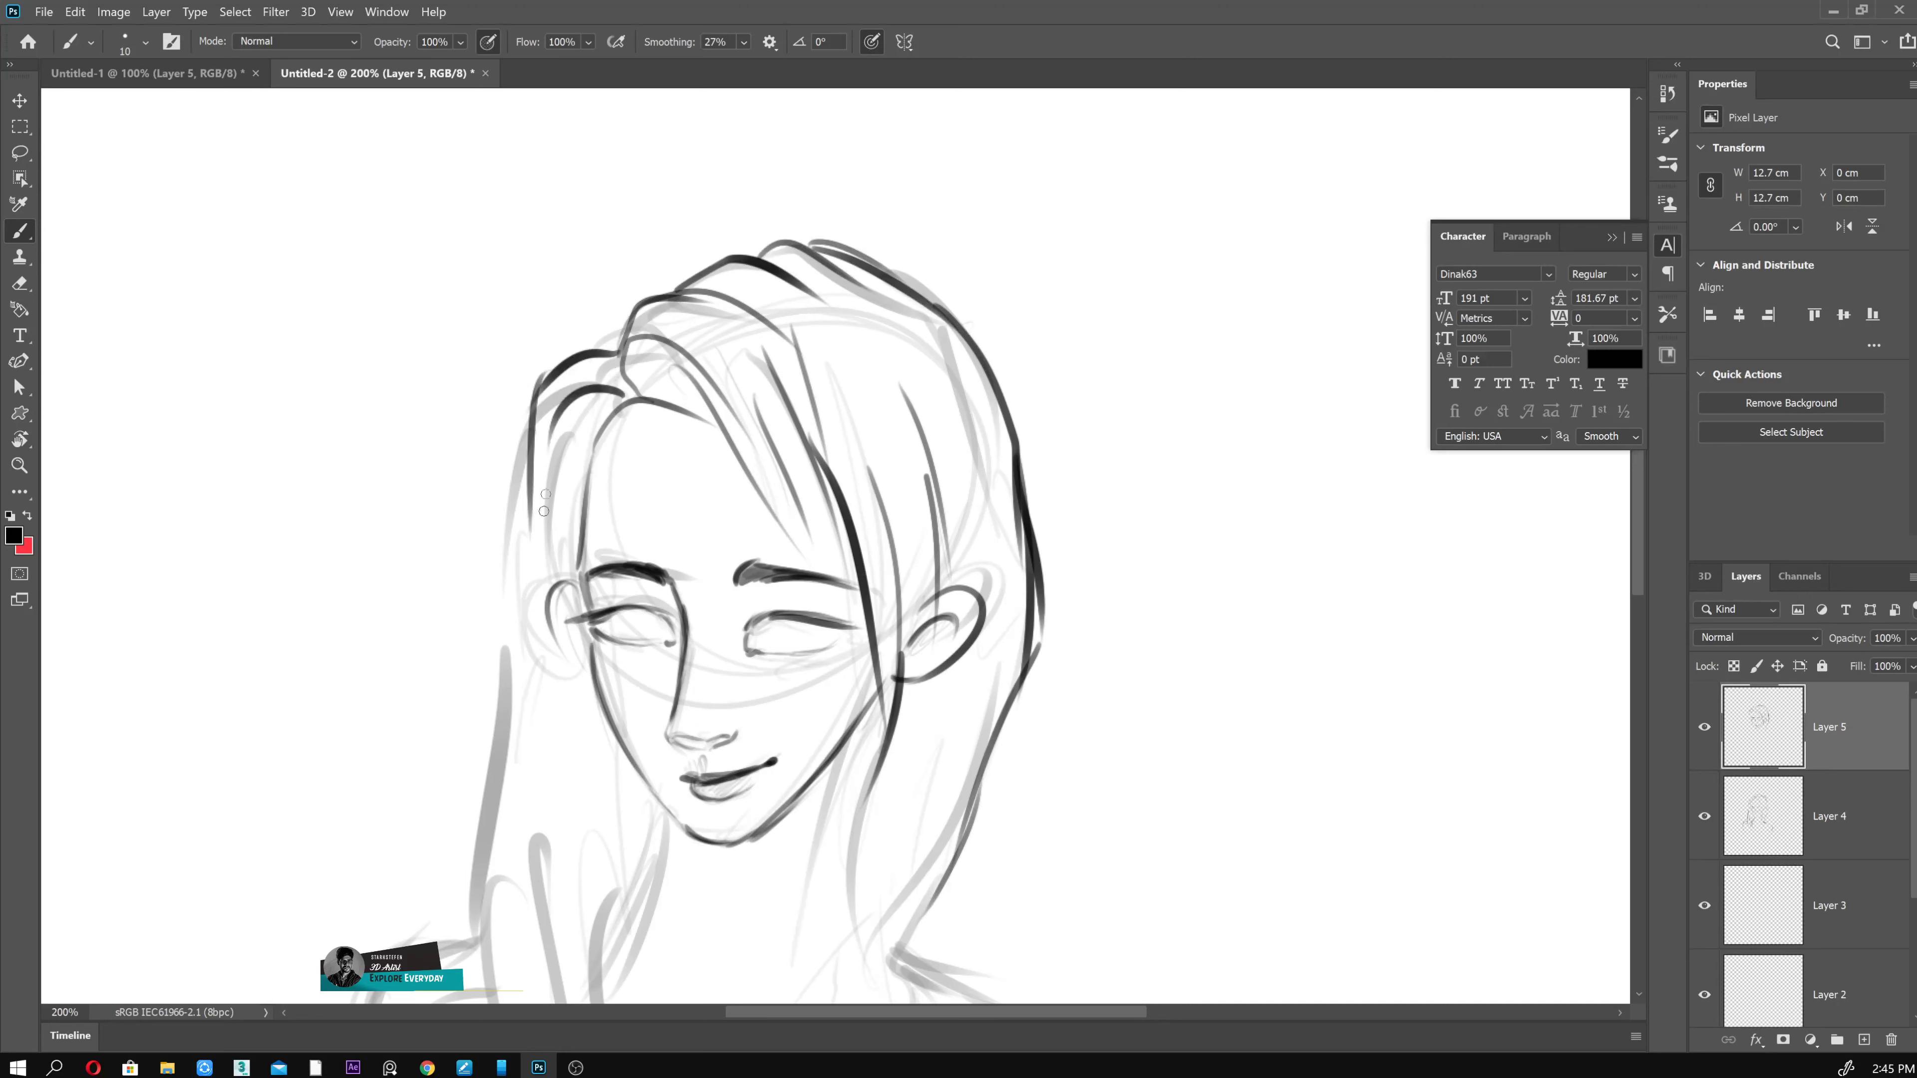
{"action": "left_click_drag", "start_coordinate": [555, 412], "coordinate": [501, 732]}
{"action": "mouse_move", "coordinate": [558, 513]}
{"action": "left_mouse_down"}
{"action": "mouse_move", "coordinate": [589, 691]}
{"action": "mouse_move", "coordinate": [468, 932]}
{"action": "left_mouse_up"}
- Assign Space as the Huion pen button's keyboard combination and apply it
{"action": "right_click", "coordinate": [914, 731]}
{"action": "key", "text": "Escape"}
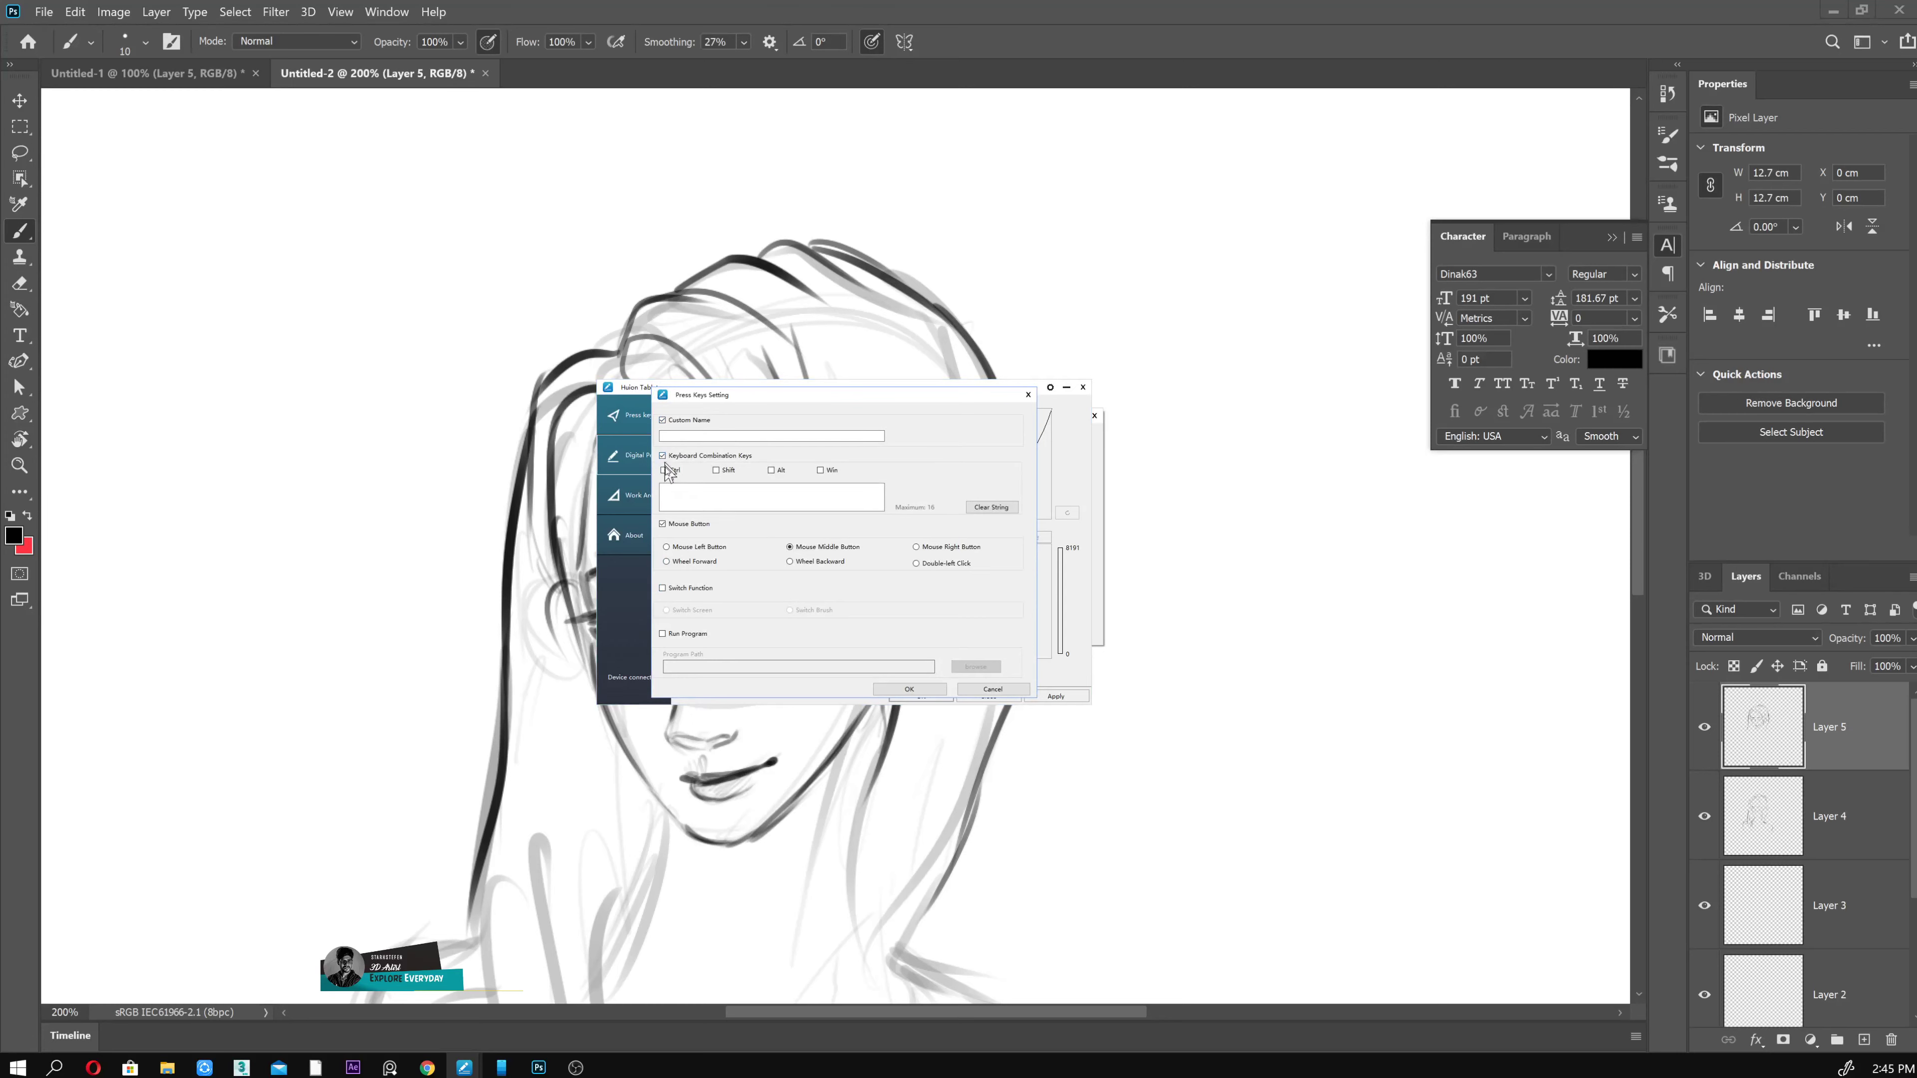
{"action": "left_click", "coordinate": [662, 455]}
{"action": "left_click", "coordinate": [770, 497]}
{"action": "key", "text": "space"}
{"action": "left_click", "coordinate": [909, 689]}
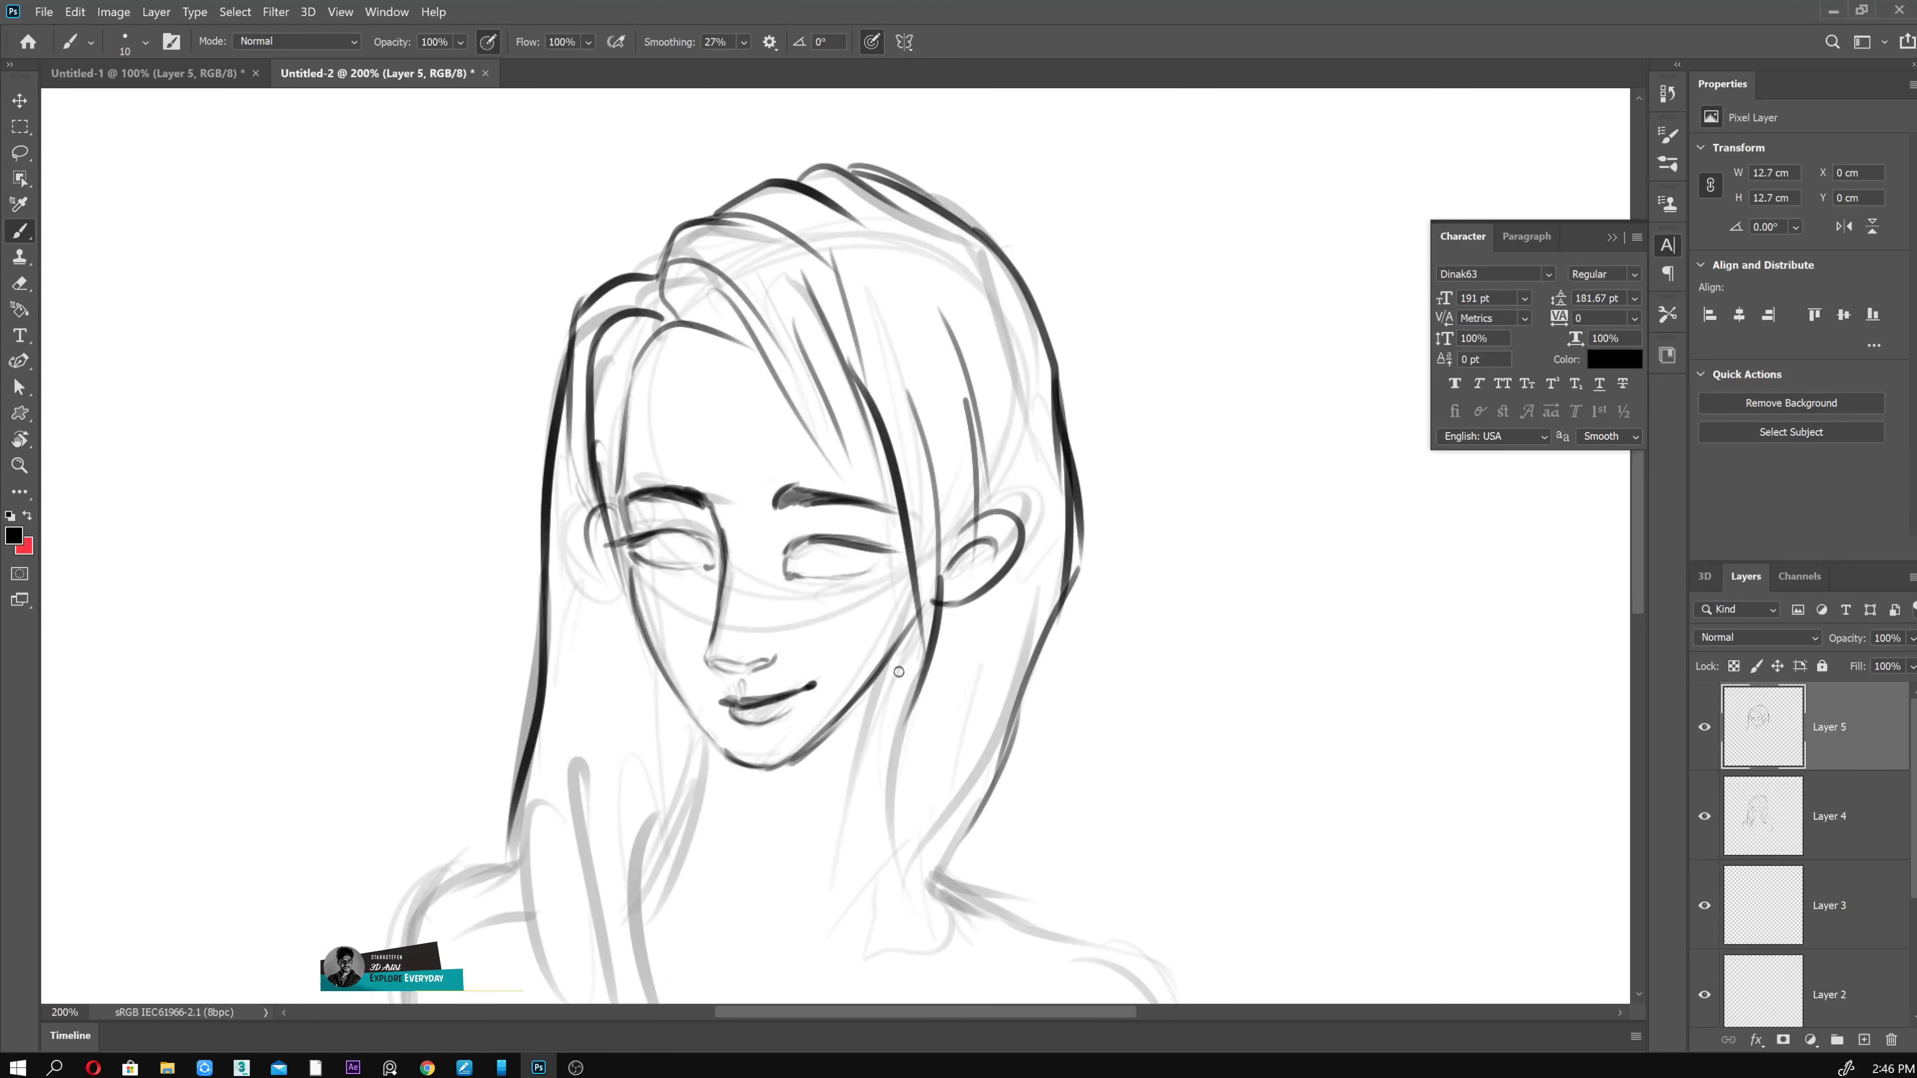
- Draw dark hair strands running down beside the neck
{"action": "left_click_drag", "start_coordinate": [953, 696], "coordinate": [957, 416]}
{"action": "mouse_move", "coordinate": [932, 544]}
{"action": "left_mouse_down"}
{"action": "mouse_move", "coordinate": [743, 937]}
{"action": "mouse_move", "coordinate": [823, 902]}
{"action": "left_mouse_up"}
{"action": "left_click_drag", "start_coordinate": [1079, 309], "coordinate": [932, 679]}
{"action": "left_click_drag", "start_coordinate": [975, 615], "coordinate": [937, 770]}
{"action": "left_click_drag", "start_coordinate": [668, 616], "coordinate": [616, 793]}
{"action": "left_click_drag", "start_coordinate": [876, 532], "coordinate": [766, 751]}
{"action": "left_click_drag", "start_coordinate": [804, 680], "coordinate": [698, 868]}
- Add hair strands toward the shoulders, outline the left shoulder and add centre strands
{"action": "mouse_move", "coordinate": [626, 577]}
{"action": "left_mouse_down"}
{"action": "mouse_move", "coordinate": [588, 789]}
{"action": "mouse_move", "coordinate": [704, 535]}
{"action": "left_mouse_up"}
{"action": "left_click_drag", "start_coordinate": [698, 672], "coordinate": [660, 903]}
{"action": "left_click_drag", "start_coordinate": [567, 363], "coordinate": [528, 476]}
{"action": "left_click_drag", "start_coordinate": [634, 483], "coordinate": [589, 793]}
{"action": "left_click_drag", "start_coordinate": [528, 434], "coordinate": [464, 502]}
{"action": "left_click_drag", "start_coordinate": [533, 400], "coordinate": [445, 509]}
{"action": "mouse_move", "coordinate": [532, 314]}
{"action": "left_mouse_down"}
{"action": "mouse_move", "coordinate": [468, 464]}
{"action": "mouse_move", "coordinate": [426, 763]}
{"action": "left_mouse_up"}
{"action": "left_click_drag", "start_coordinate": [630, 487], "coordinate": [678, 481]}
{"action": "mouse_move", "coordinate": [668, 536]}
{"action": "left_mouse_down"}
{"action": "mouse_move", "coordinate": [651, 589]}
{"action": "mouse_move", "coordinate": [740, 658]}
{"action": "mouse_move", "coordinate": [793, 627]}
{"action": "left_mouse_up"}
- Draw neck lines, a hoop earring at the ear and dark strands left of the face
{"action": "left_click_drag", "start_coordinate": [910, 559], "coordinate": [953, 585]}
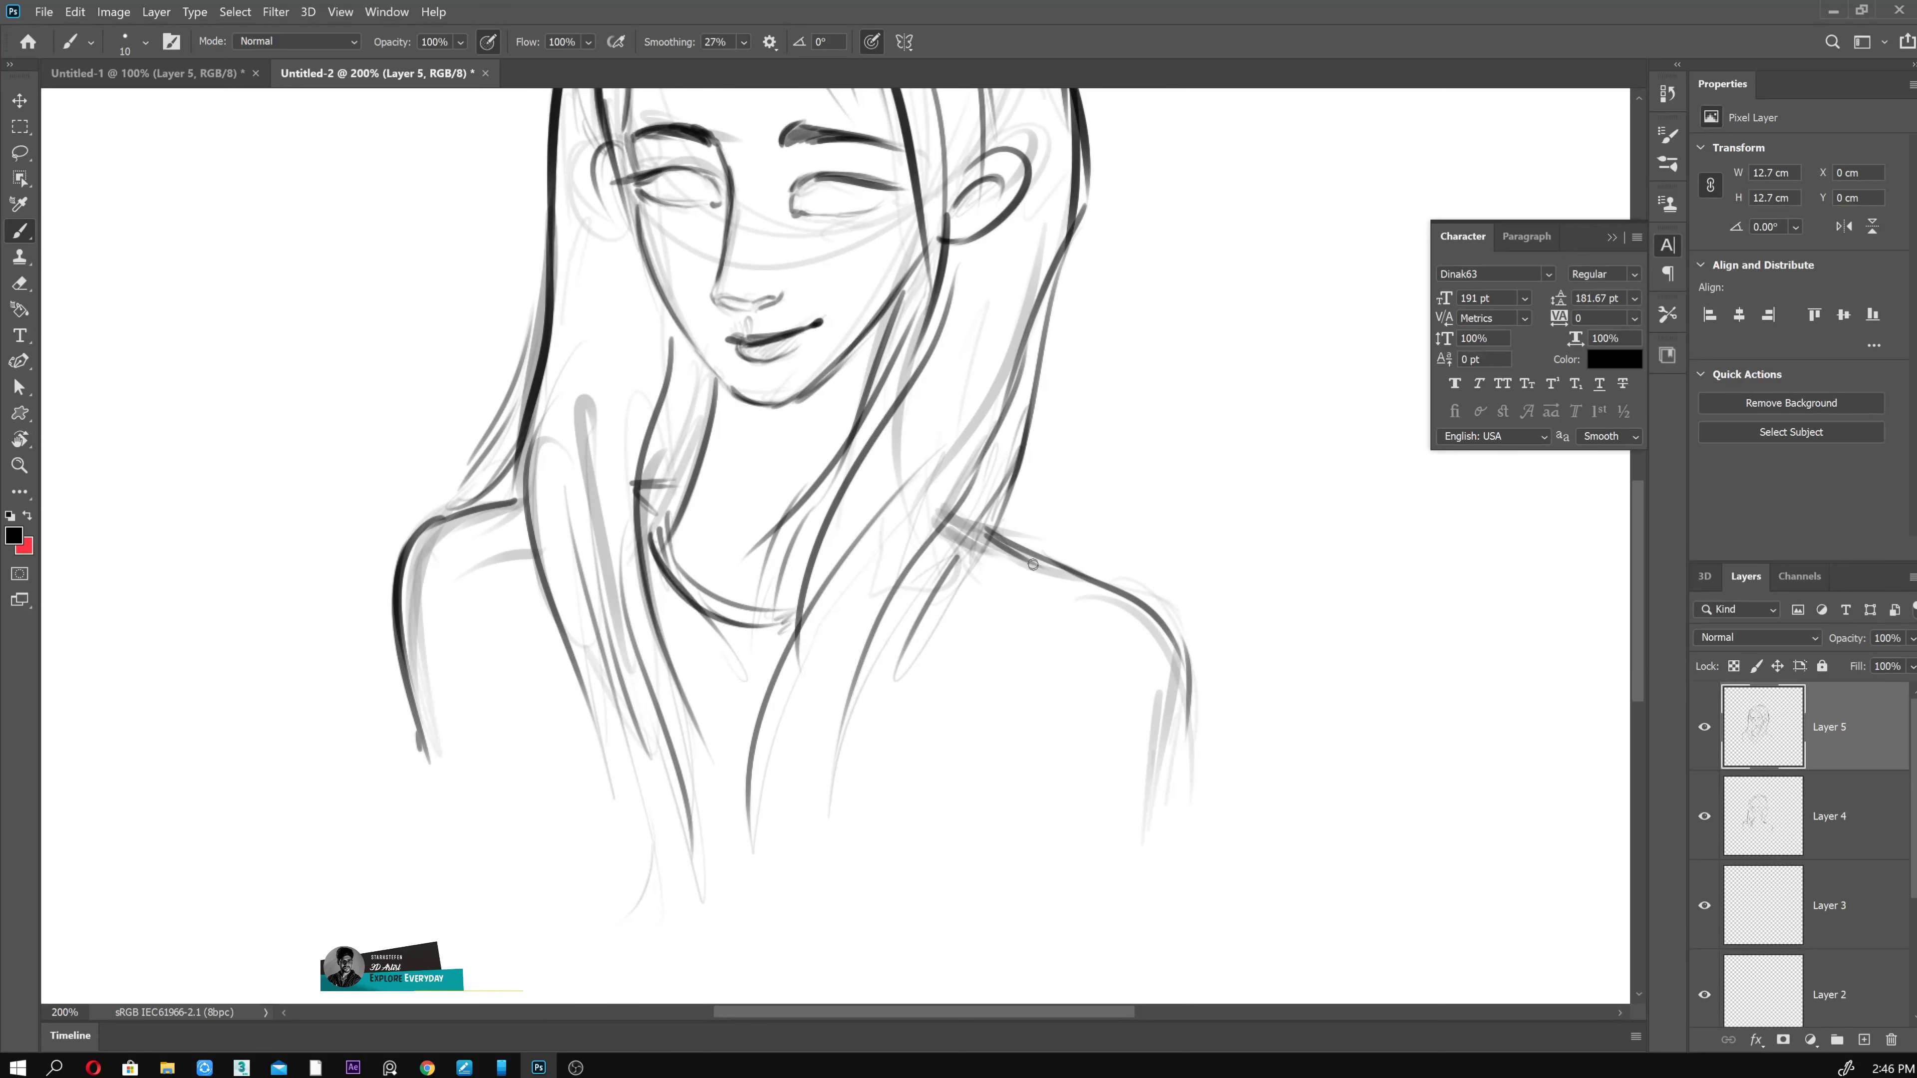
{"action": "left_click_drag", "start_coordinate": [1063, 443], "coordinate": [1070, 708]}
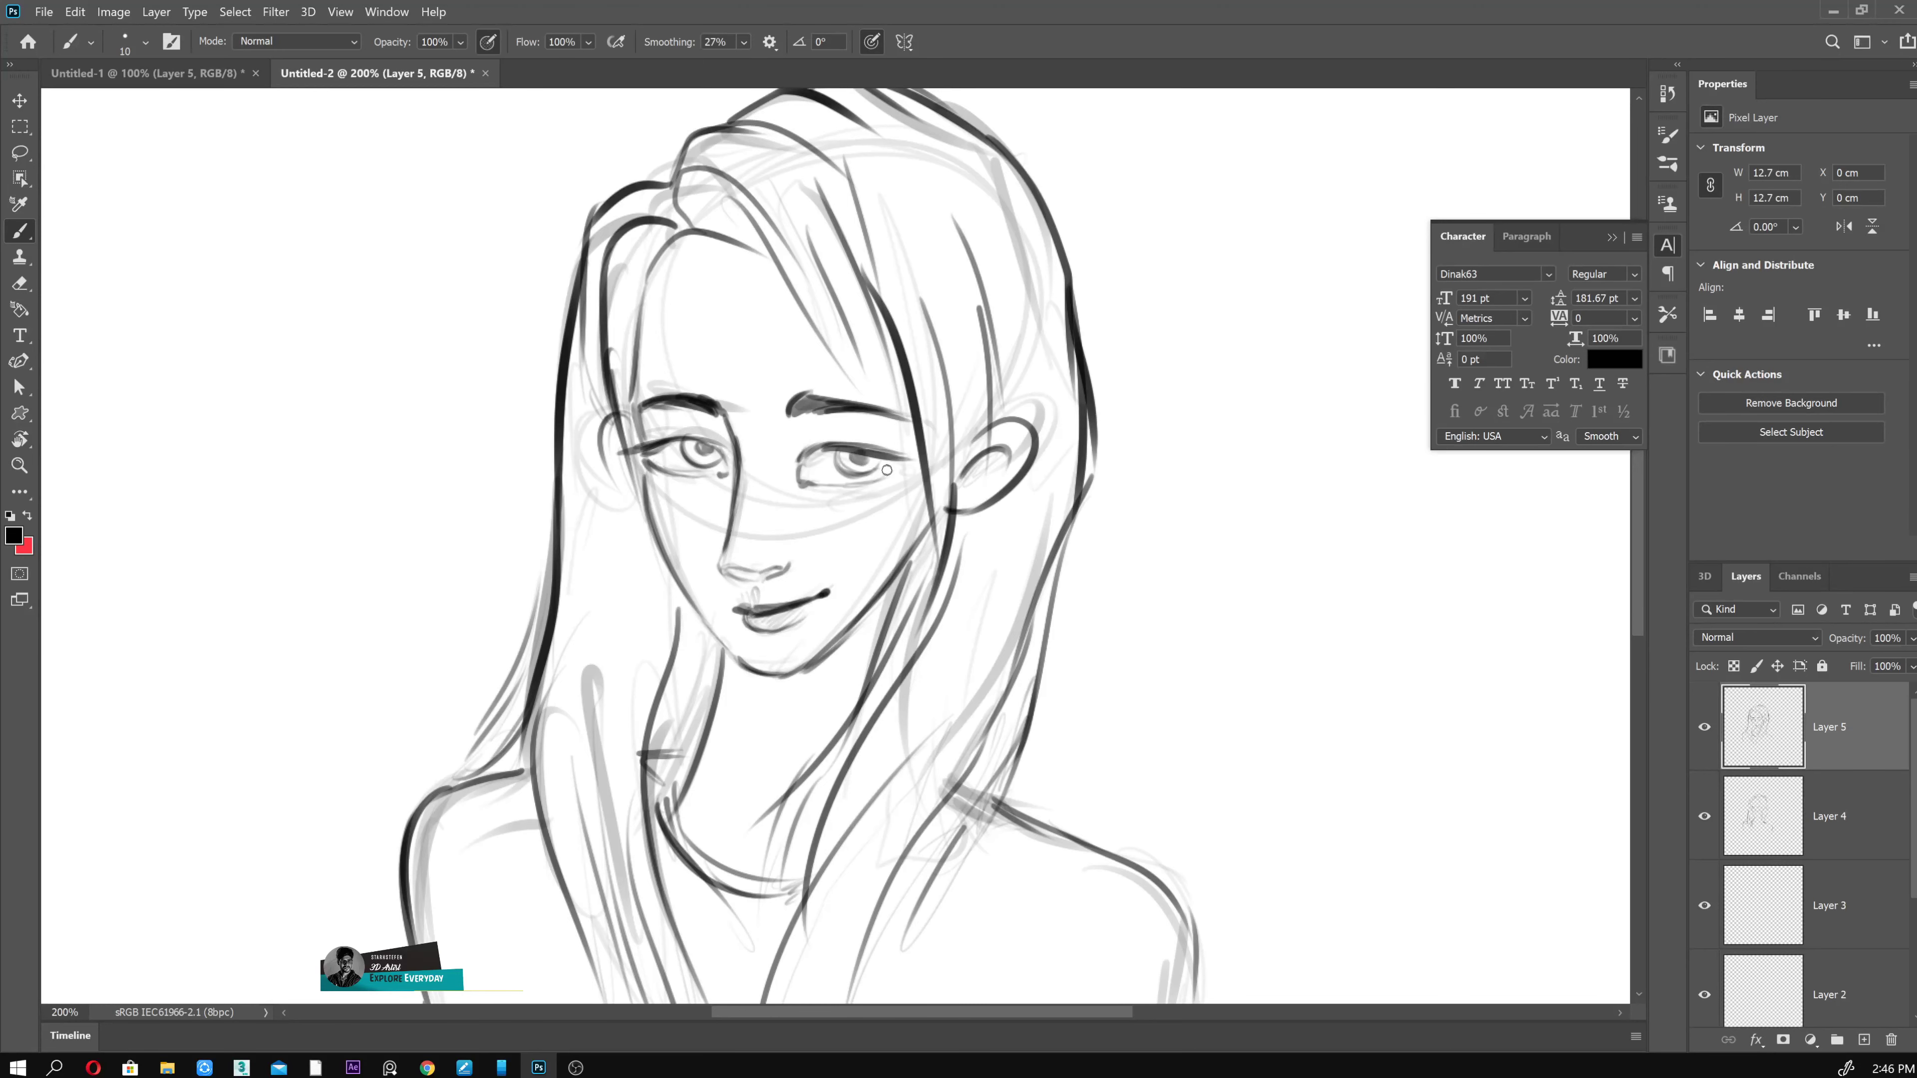
{"action": "left_click_drag", "start_coordinate": [1078, 632], "coordinate": [1020, 675]}
{"action": "mouse_move", "coordinate": [898, 547]}
{"action": "left_mouse_down"}
{"action": "mouse_move", "coordinate": [894, 616]}
{"action": "mouse_move", "coordinate": [917, 596]}
{"action": "left_mouse_up"}
{"action": "left_click_drag", "start_coordinate": [581, 499], "coordinate": [567, 566]}
{"action": "left_click_drag", "start_coordinate": [574, 434], "coordinate": [539, 656]}
{"action": "left_click_drag", "start_coordinate": [580, 687], "coordinate": [564, 785]}
- Select the whole canvas and scale the drawing up with Free Transform
{"action": "scroll", "coordinate": [1063, 818], "scroll_direction": "down", "scroll_amount": 2}
{"action": "scroll", "coordinate": [1146, 877], "scroll_direction": "down", "scroll_amount": 2}
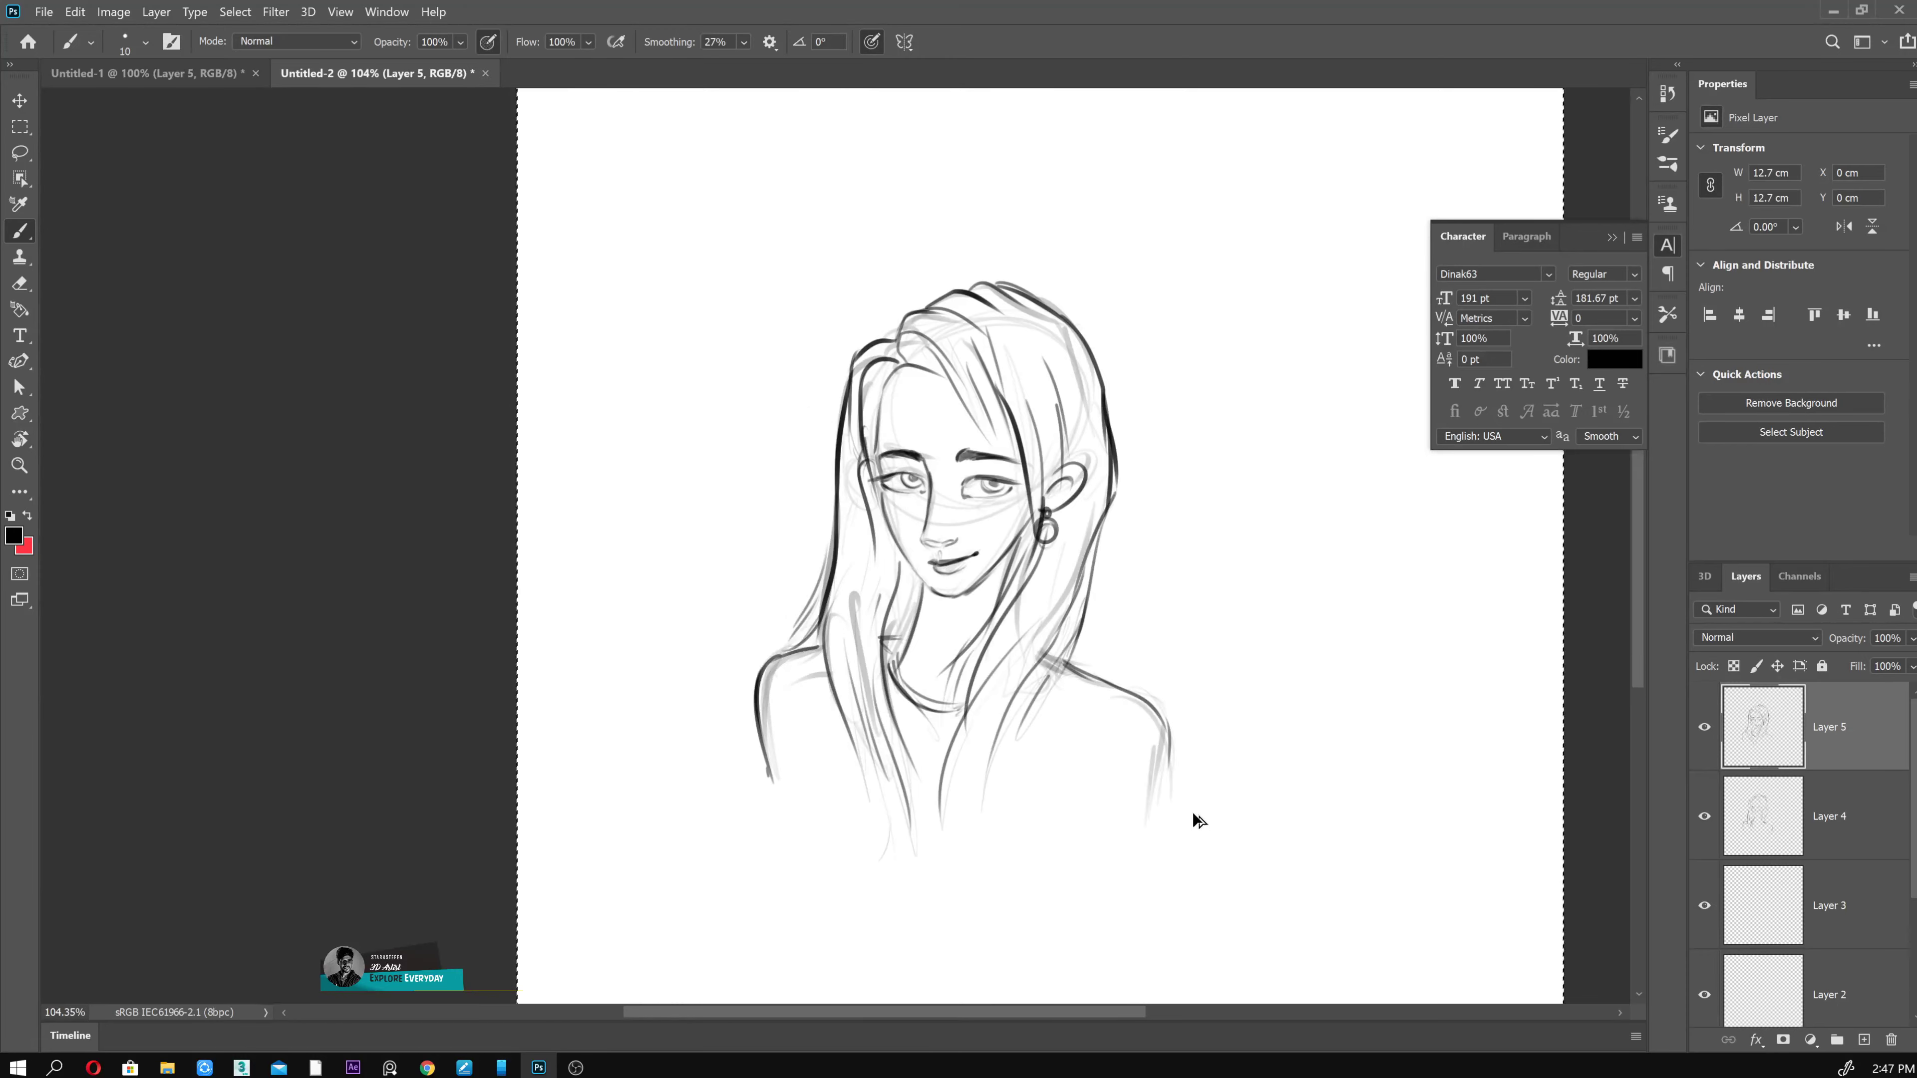
{"action": "scroll", "coordinate": [1198, 821], "scroll_direction": "down", "scroll_amount": 2}
{"action": "key", "text": "ctrl+a"}
{"action": "key", "text": "ctrl+t"}
{"action": "left_click_drag", "start_coordinate": [946, 403], "coordinate": [1053, 282]}
- Confirm the enlargement, hide the old sketch layers and lower Layer 5's fill
{"action": "key", "text": "Return"}
{"action": "key", "text": "b"}
{"action": "left_click", "coordinate": [1704, 995]}
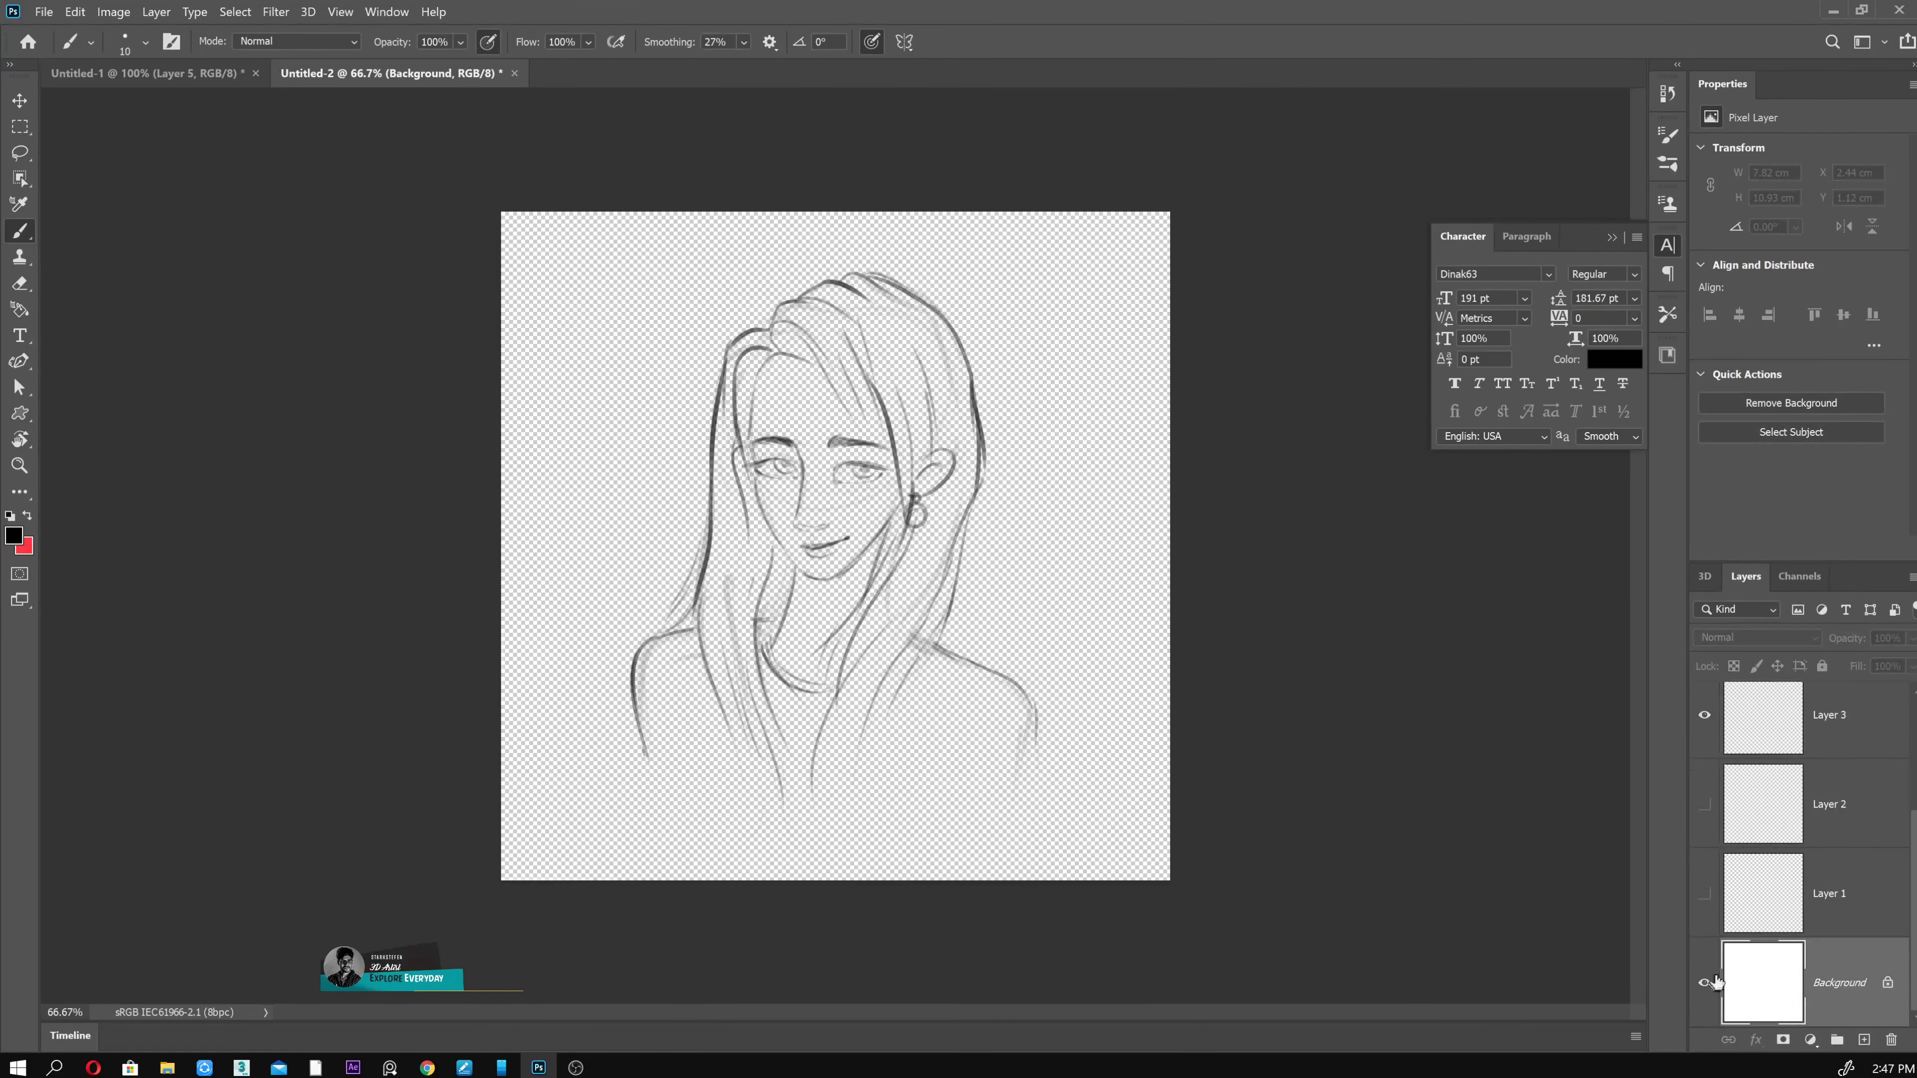
{"action": "scroll", "coordinate": [1811, 831], "scroll_direction": "up", "scroll_amount": 3}
{"action": "left_click", "coordinate": [1842, 816]}
{"action": "left_click", "coordinate": [1912, 666]}
{"action": "left_click_drag", "start_coordinate": [1910, 689], "coordinate": [1857, 689]}
{"action": "left_click", "coordinate": [1830, 727]}
{"action": "scroll", "coordinate": [1040, 600], "scroll_direction": "up", "scroll_amount": 2}
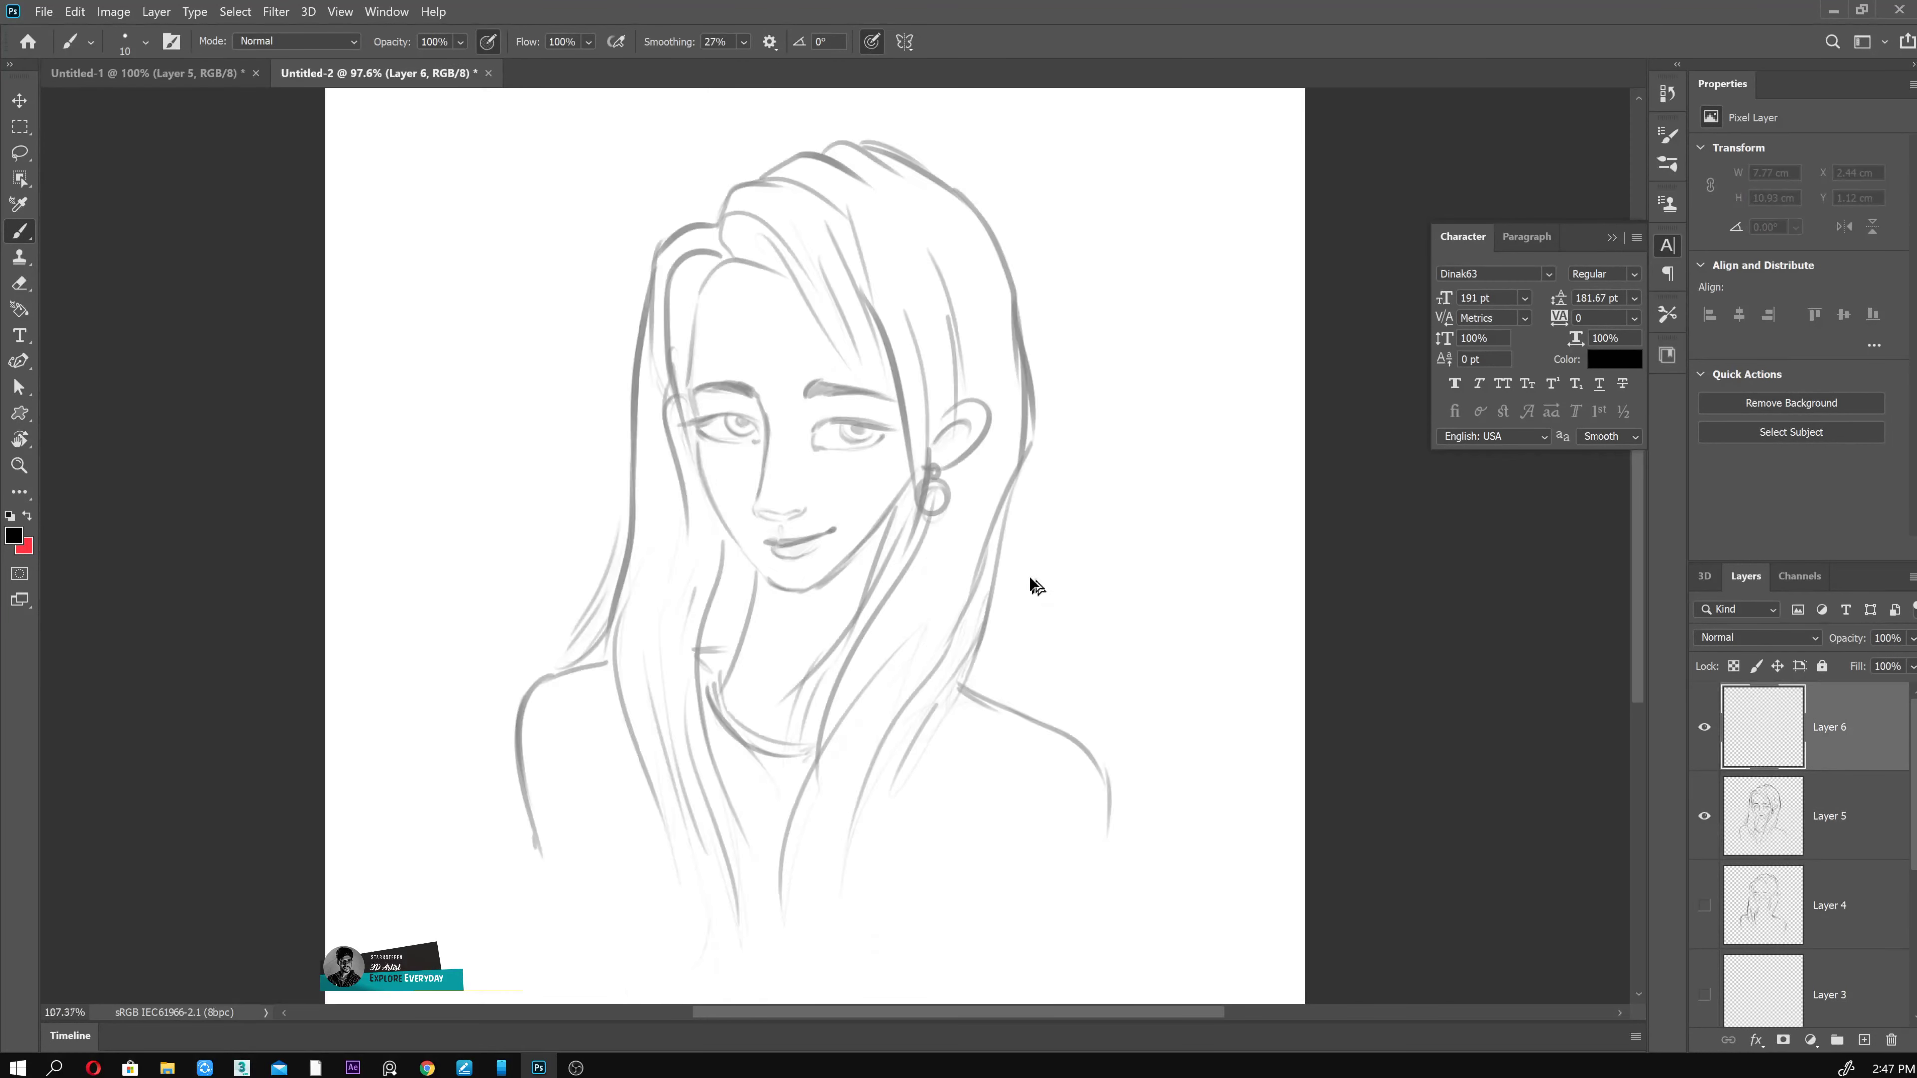
{"action": "scroll", "coordinate": [1002, 467], "scroll_direction": "up", "scroll_amount": 3}
{"action": "scroll", "coordinate": [736, 491], "scroll_direction": "up", "scroll_amount": 5}
- Choose an inking brush and ink the right eye's eyelid lines
{"action": "right_click", "coordinate": [728, 241]}
{"action": "double_click", "coordinate": [978, 507]}
{"action": "mouse_move", "coordinate": [740, 560]}
{"action": "left_mouse_down"}
{"action": "mouse_move", "coordinate": [751, 583]}
{"action": "mouse_move", "coordinate": [1007, 455]}
{"action": "mouse_move", "coordinate": [1127, 495]}
{"action": "left_mouse_up"}
{"action": "left_click_drag", "start_coordinate": [764, 581], "coordinate": [1075, 489]}
- Ink both eyebrows in bold black hatching with tapered tails
{"action": "left_click_drag", "start_coordinate": [698, 351], "coordinate": [761, 252]}
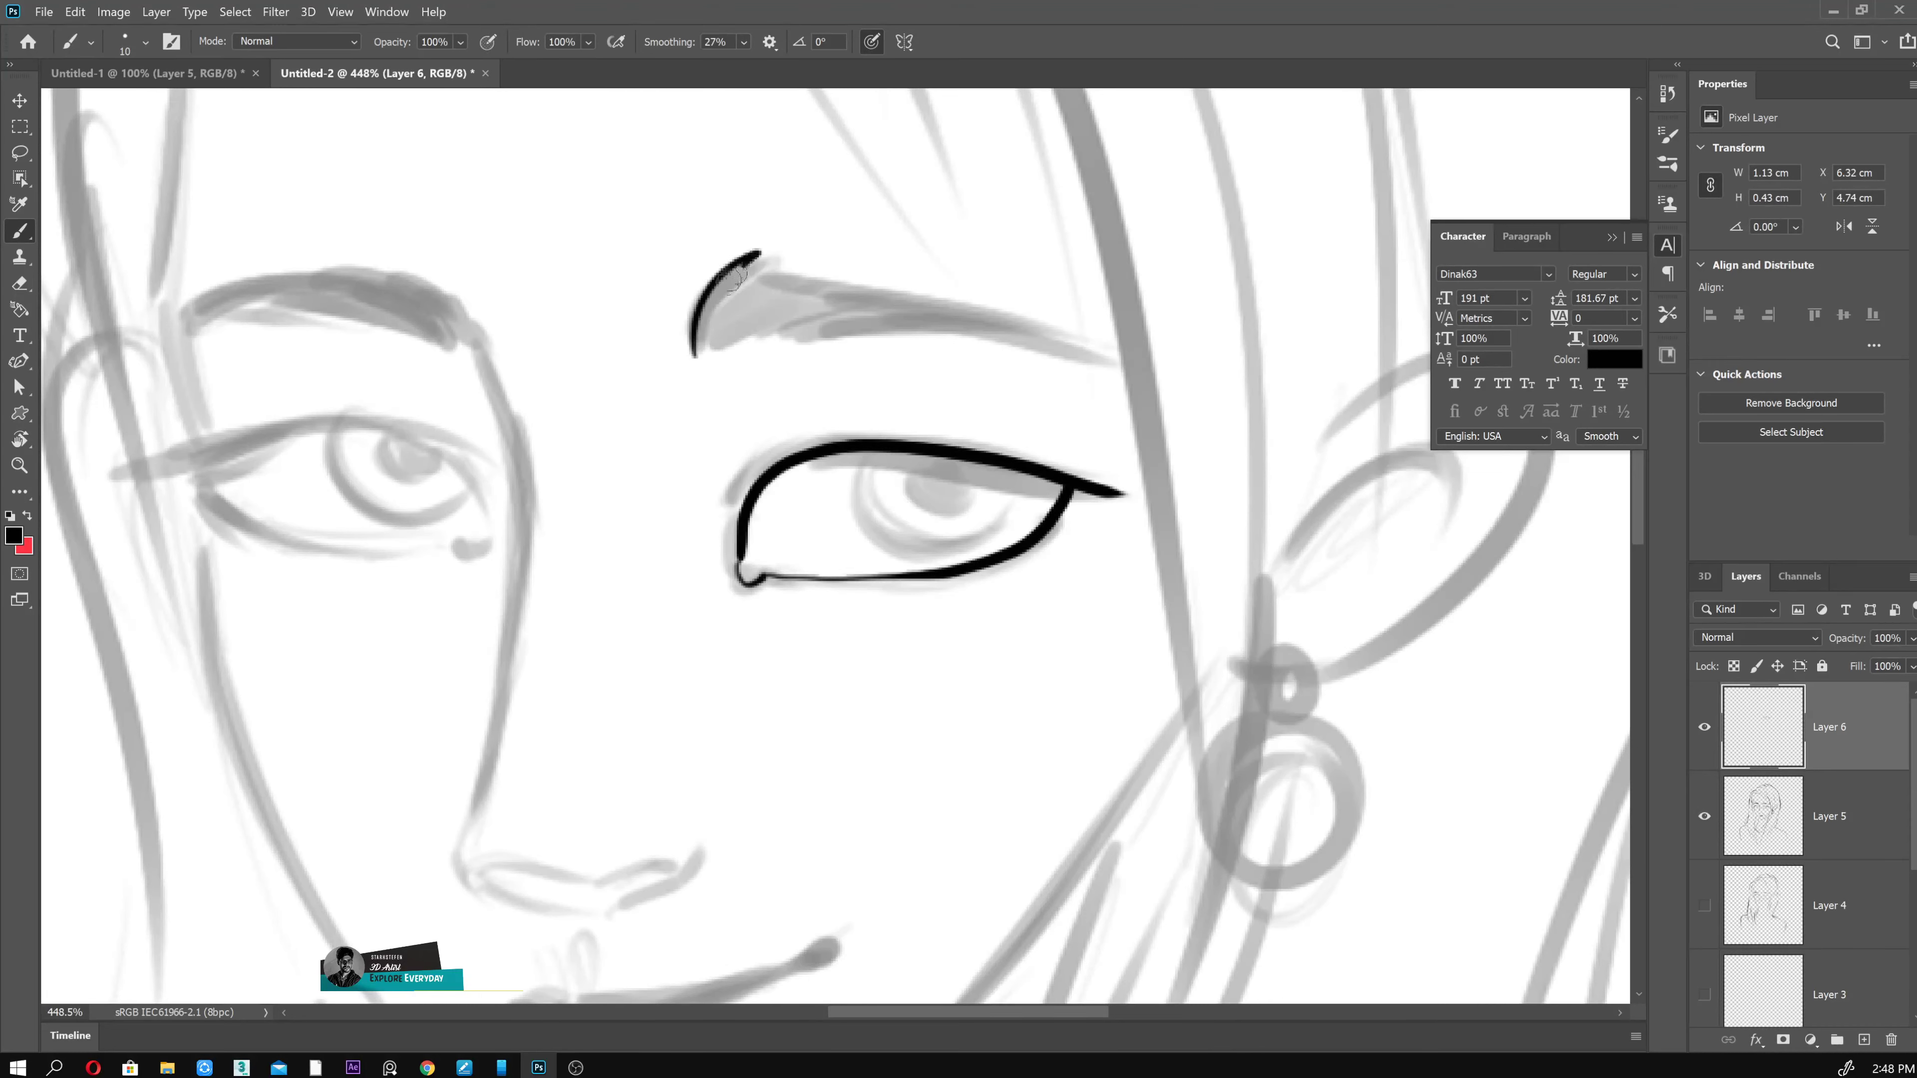
{"action": "mouse_move", "coordinate": [694, 356]}
{"action": "left_mouse_down"}
{"action": "mouse_move", "coordinate": [756, 254]}
{"action": "mouse_move", "coordinate": [784, 261]}
{"action": "left_mouse_up"}
{"action": "mouse_move", "coordinate": [755, 348]}
{"action": "left_mouse_down"}
{"action": "mouse_move", "coordinate": [815, 264]}
{"action": "mouse_move", "coordinate": [932, 291]}
{"action": "left_mouse_up"}
{"action": "left_click_drag", "start_coordinate": [830, 321], "coordinate": [1072, 343]}
{"action": "mouse_move", "coordinate": [944, 278]}
{"action": "left_mouse_down"}
{"action": "mouse_move", "coordinate": [1110, 374]}
{"action": "mouse_move", "coordinate": [1071, 355]}
{"action": "mouse_move", "coordinate": [1109, 374]}
{"action": "mouse_move", "coordinate": [1079, 333]}
{"action": "mouse_move", "coordinate": [1206, 361]}
{"action": "left_mouse_up"}
{"action": "key", "text": "ctrl+z"}
{"action": "mouse_move", "coordinate": [585, 374]}
{"action": "left_mouse_down"}
{"action": "mouse_move", "coordinate": [540, 281]}
{"action": "mouse_move", "coordinate": [460, 302]}
{"action": "left_mouse_up"}
{"action": "mouse_move", "coordinate": [529, 355]}
{"action": "left_mouse_down"}
{"action": "mouse_move", "coordinate": [408, 290]}
{"action": "mouse_move", "coordinate": [514, 279]}
{"action": "mouse_move", "coordinate": [358, 317]}
{"action": "mouse_move", "coordinate": [302, 362]}
{"action": "left_mouse_up"}
{"action": "left_click_drag", "start_coordinate": [441, 355], "coordinate": [298, 382]}
{"action": "left_click_drag", "start_coordinate": [381, 332], "coordinate": [290, 377]}
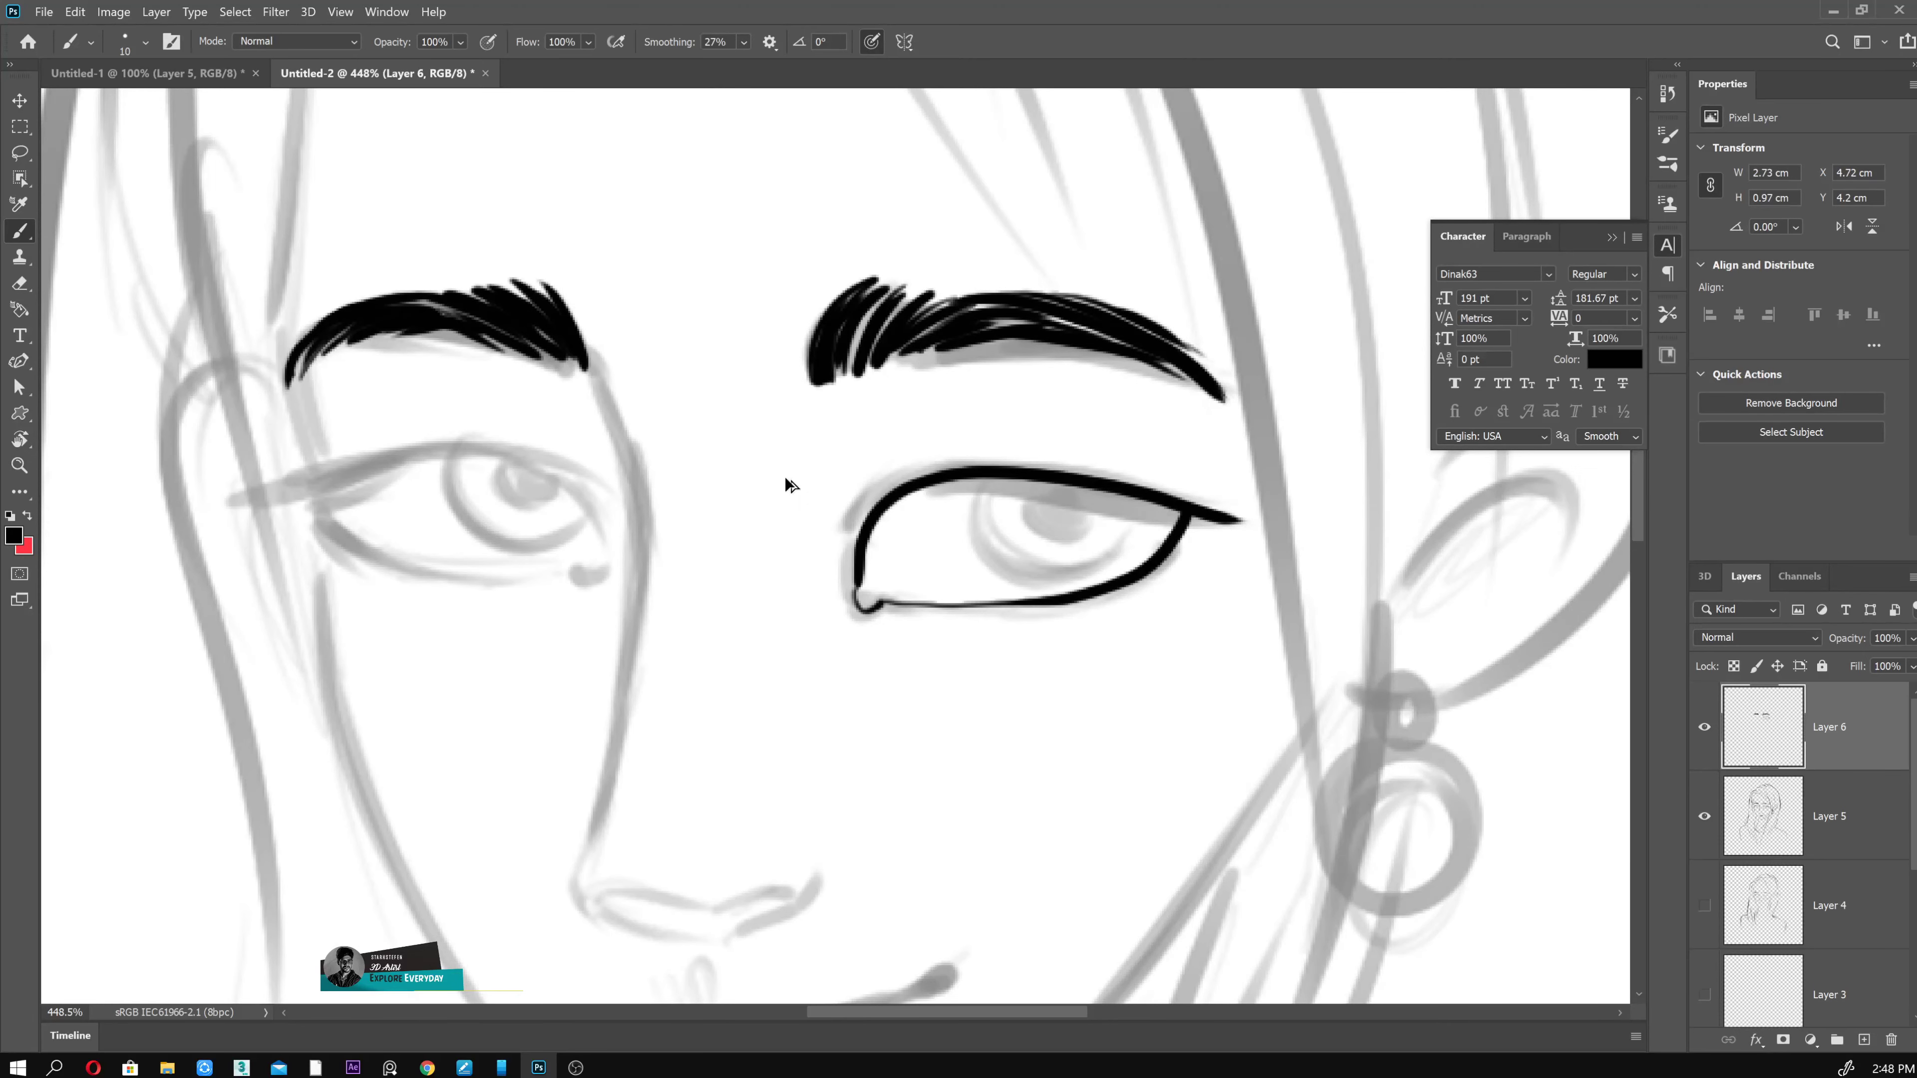
{"action": "scroll", "coordinate": [822, 486], "scroll_direction": "down", "scroll_amount": 3}
- Ink the nose side line running down from the eyebrow, redrawing it several times
{"action": "left_click_drag", "start_coordinate": [655, 381], "coordinate": [668, 755]}
{"action": "key", "text": "ctrl+z"}
{"action": "left_click_drag", "start_coordinate": [657, 383], "coordinate": [664, 789]}
{"action": "key", "text": "ctrl+z"}
{"action": "left_click_drag", "start_coordinate": [661, 389], "coordinate": [702, 600]}
{"action": "key", "text": "ctrl+z"}
{"action": "left_click_drag", "start_coordinate": [662, 393], "coordinate": [664, 788]}
{"action": "key", "text": "ctrl+z"}
{"action": "mouse_move", "coordinate": [709, 574]}
{"action": "left_mouse_down"}
{"action": "mouse_move", "coordinate": [677, 717]}
{"action": "mouse_move", "coordinate": [683, 763]}
{"action": "mouse_move", "coordinate": [736, 789]}
{"action": "left_mouse_up"}
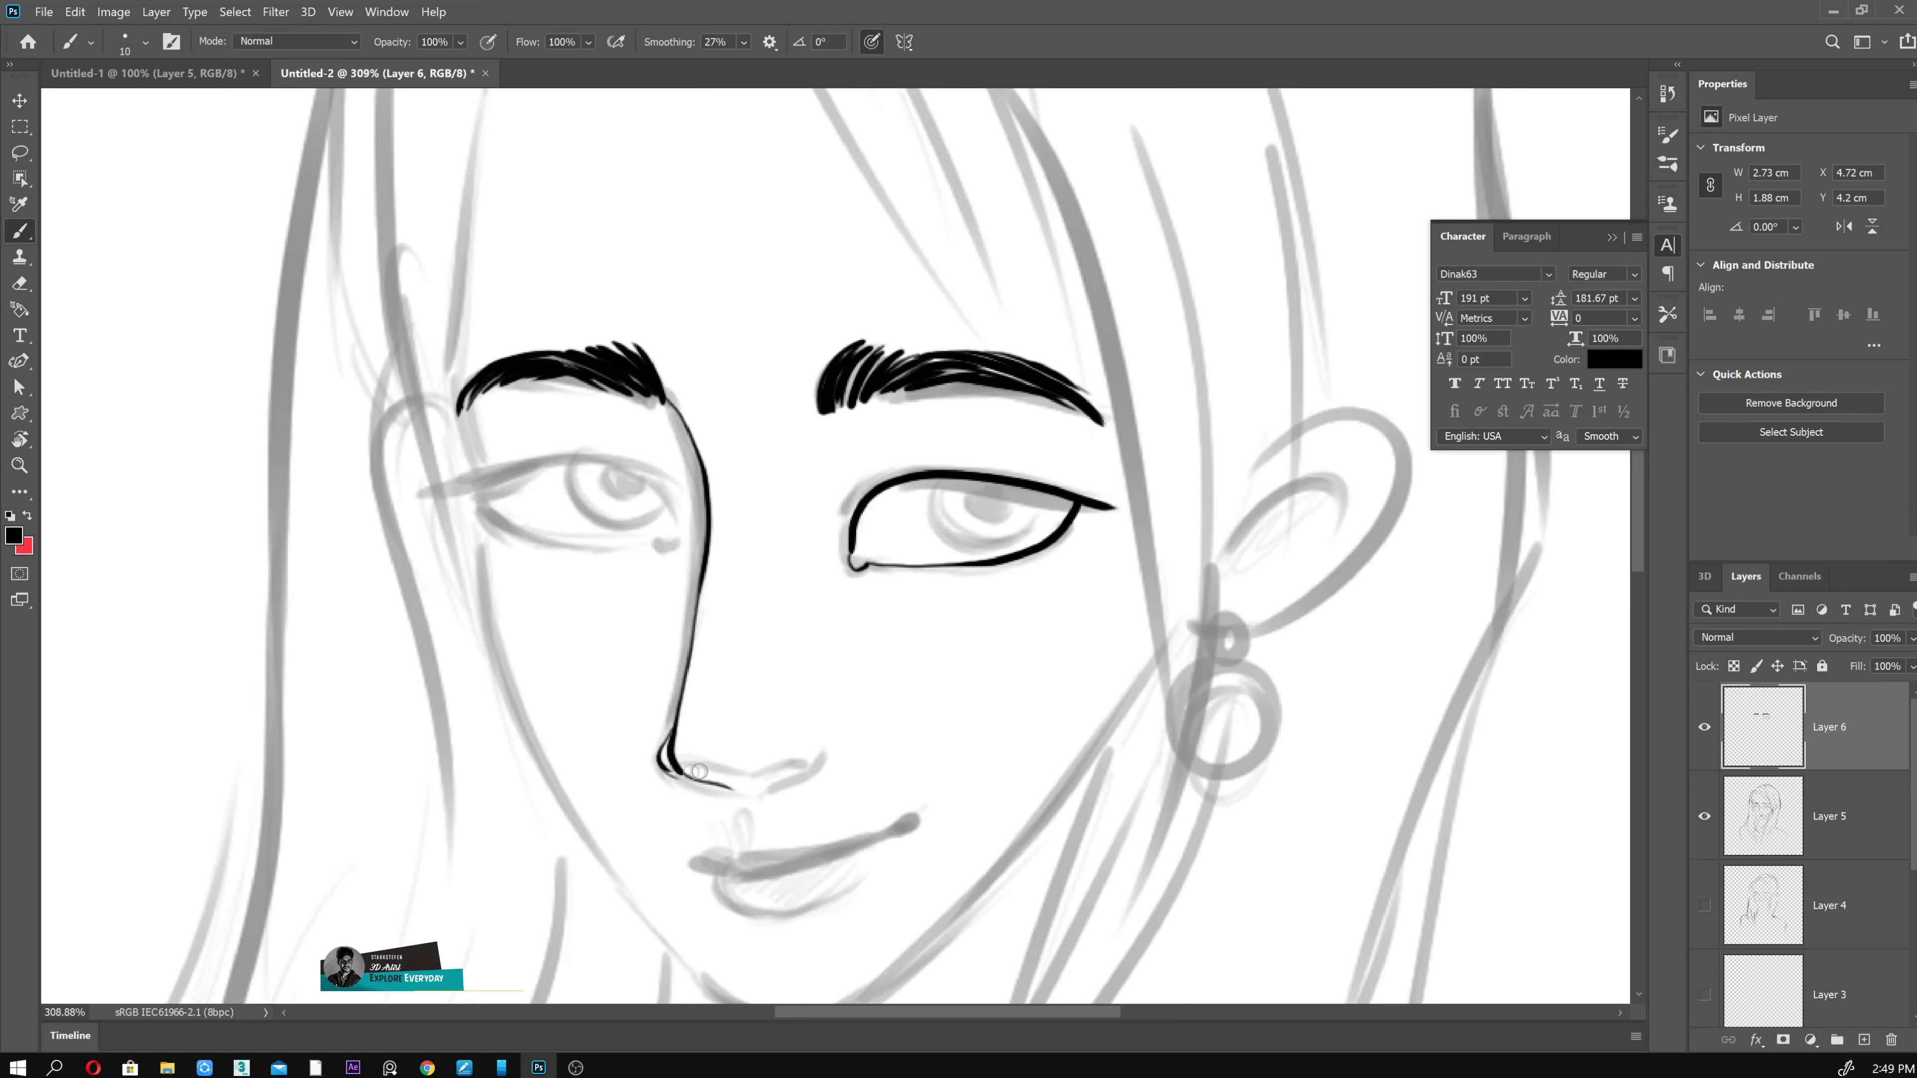
- Shape the nostril and nose tip, erasing stray strokes and extending the nose base
{"action": "left_click_drag", "start_coordinate": [737, 793], "coordinate": [755, 783]}
{"action": "key", "text": "ctrl+z"}
{"action": "key", "text": "ctrl+z"}
{"action": "key", "text": "ctrl+z"}
{"action": "left_click_drag", "start_coordinate": [771, 775], "coordinate": [770, 631]}
{"action": "key", "text": "e"}
{"action": "left_click_drag", "start_coordinate": [642, 668], "coordinate": [785, 661]}
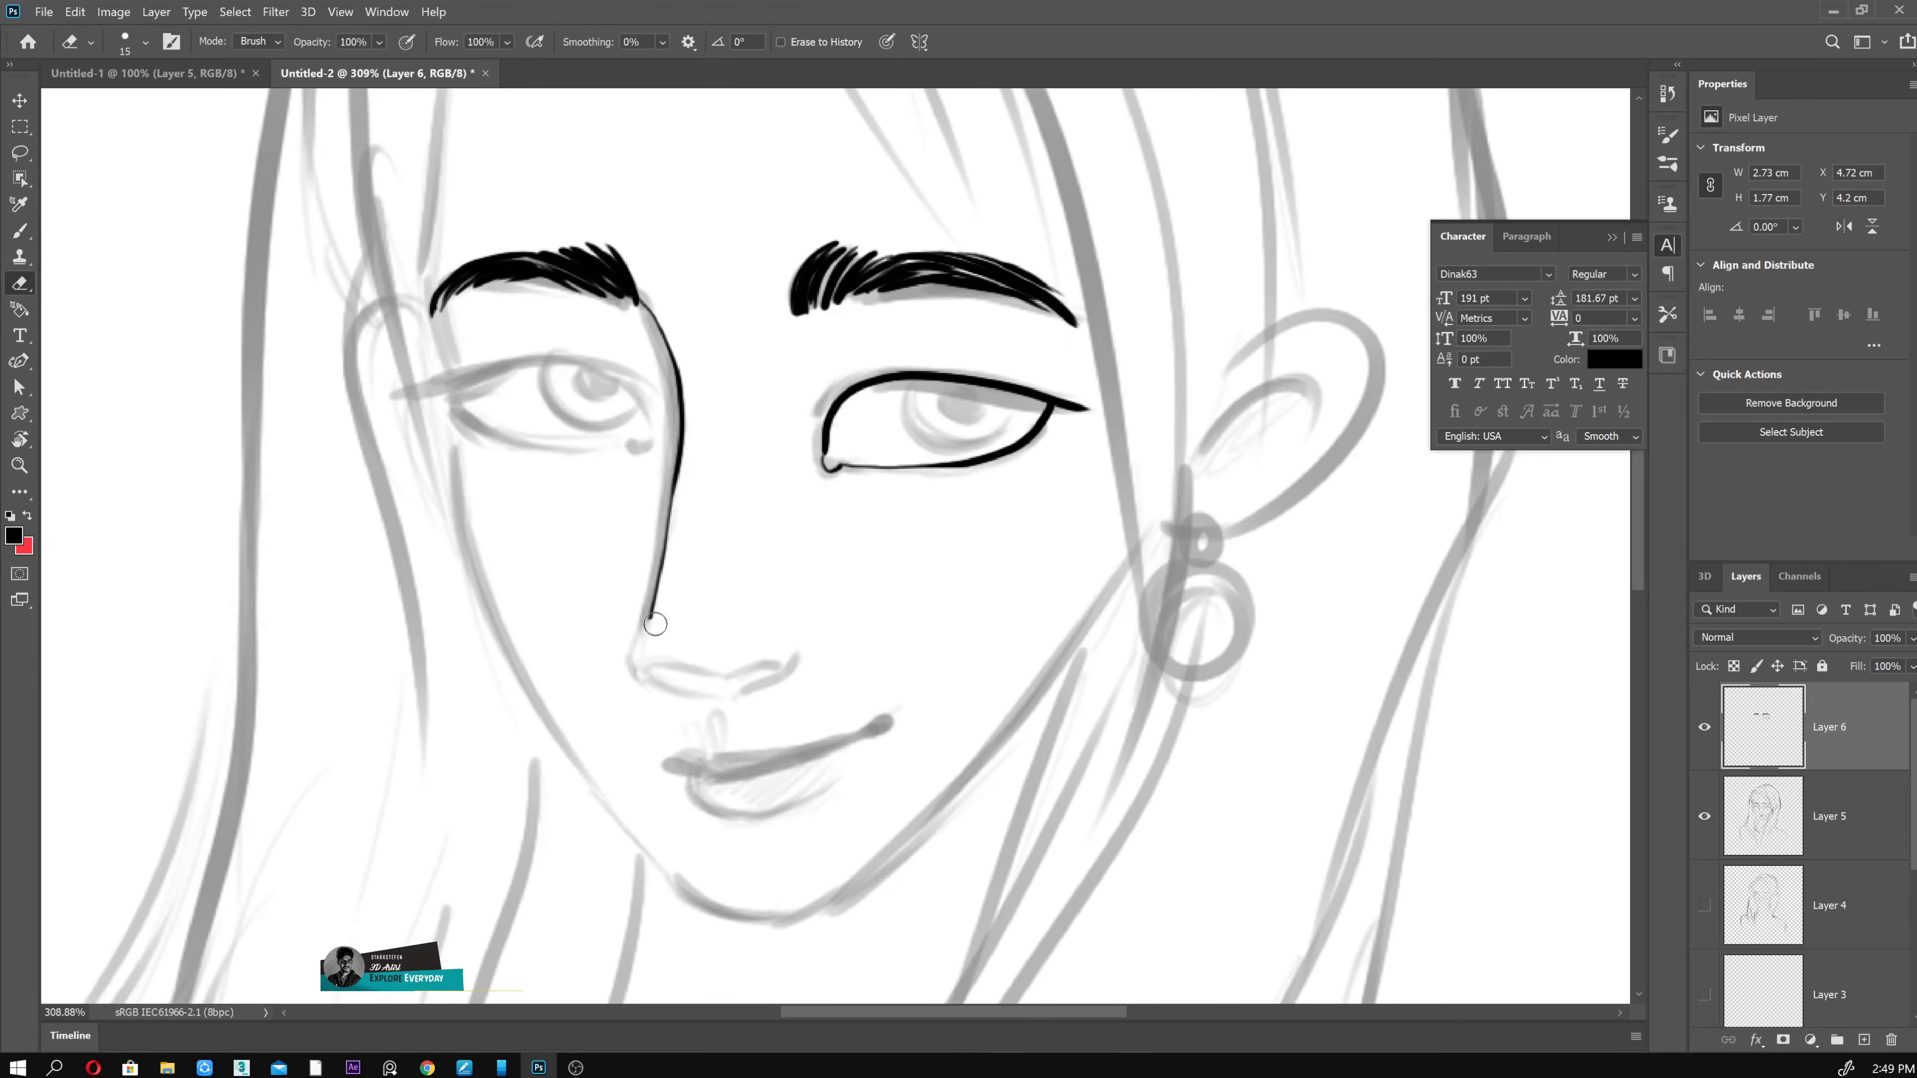
{"action": "key", "text": "b"}
{"action": "mouse_move", "coordinate": [653, 597]}
{"action": "left_mouse_down"}
{"action": "mouse_move", "coordinate": [641, 653]}
{"action": "mouse_move", "coordinate": [706, 691]}
{"action": "mouse_move", "coordinate": [792, 653]}
{"action": "left_mouse_up"}
- Ink the upper and lower lip lines in black
{"action": "scroll", "coordinate": [793, 653], "scroll_direction": "down", "scroll_amount": 2}
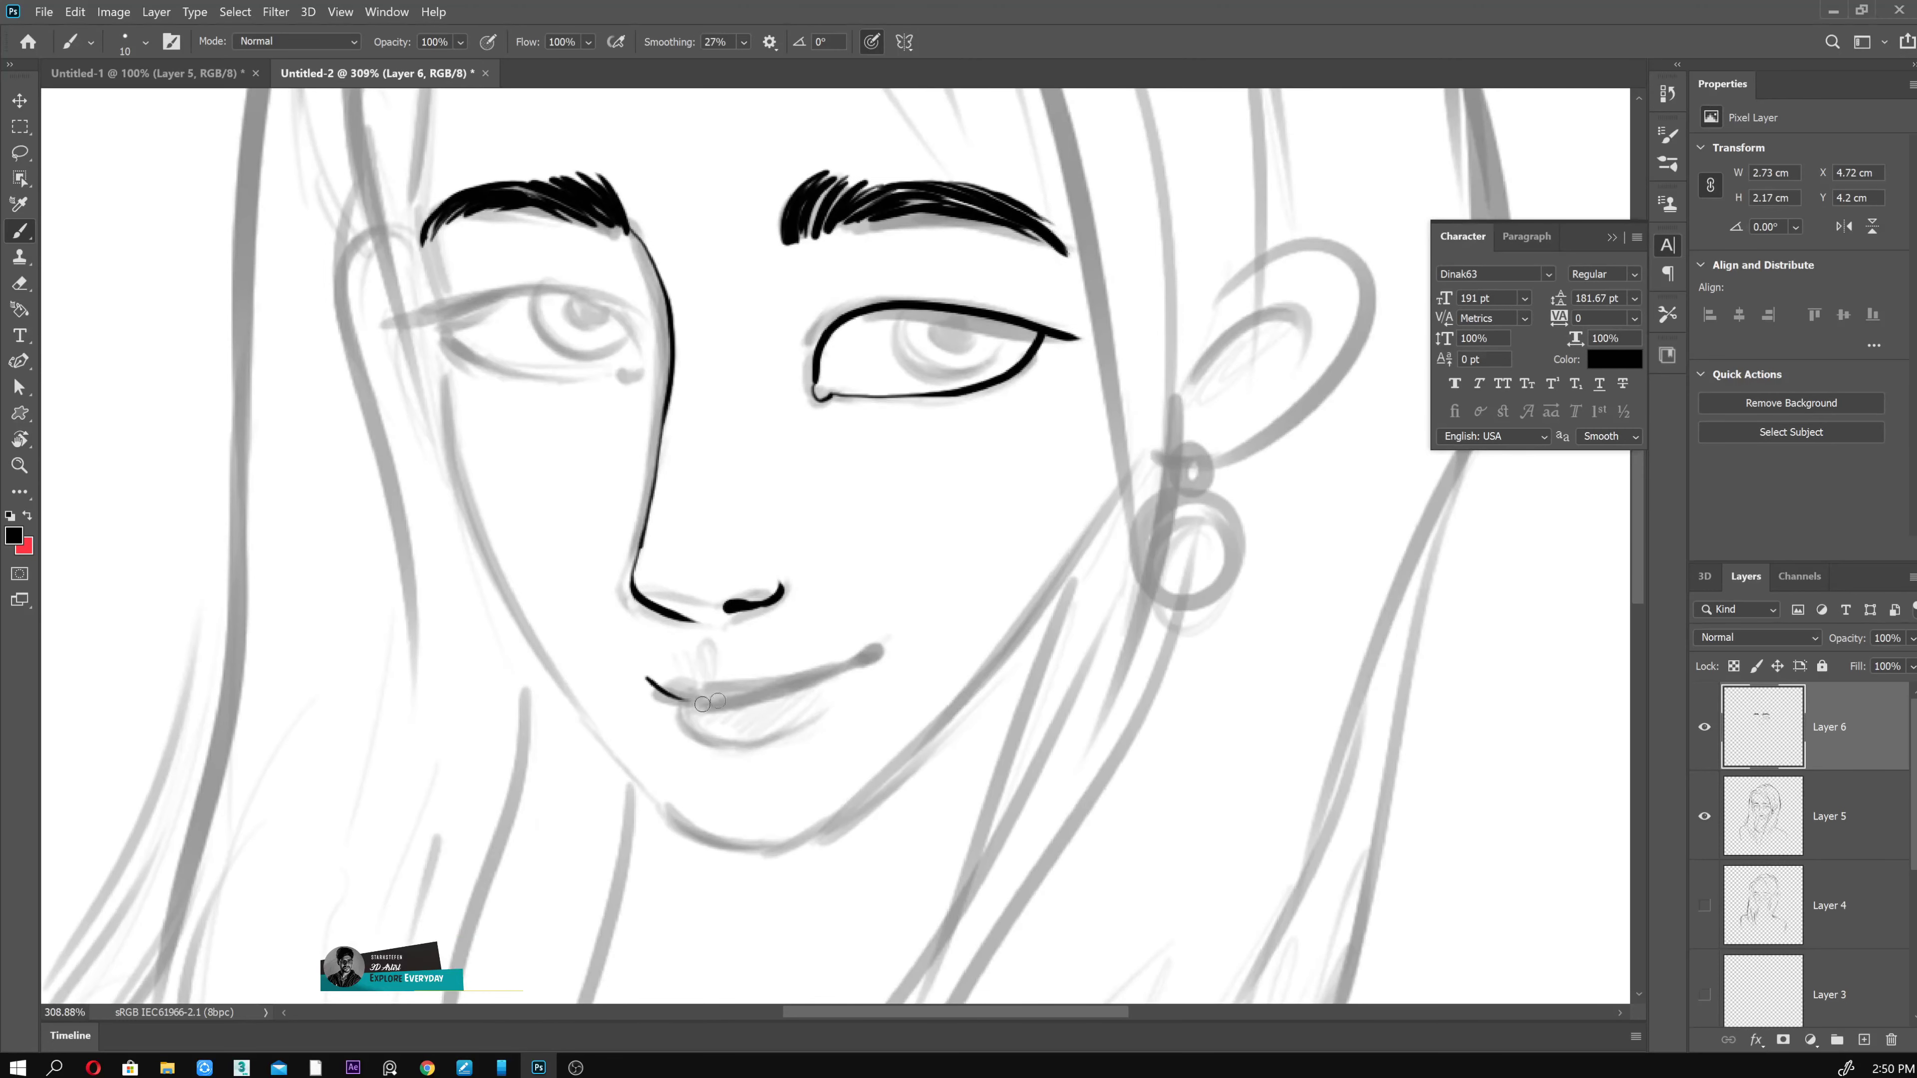
{"action": "left_click_drag", "start_coordinate": [687, 673], "coordinate": [878, 648]}
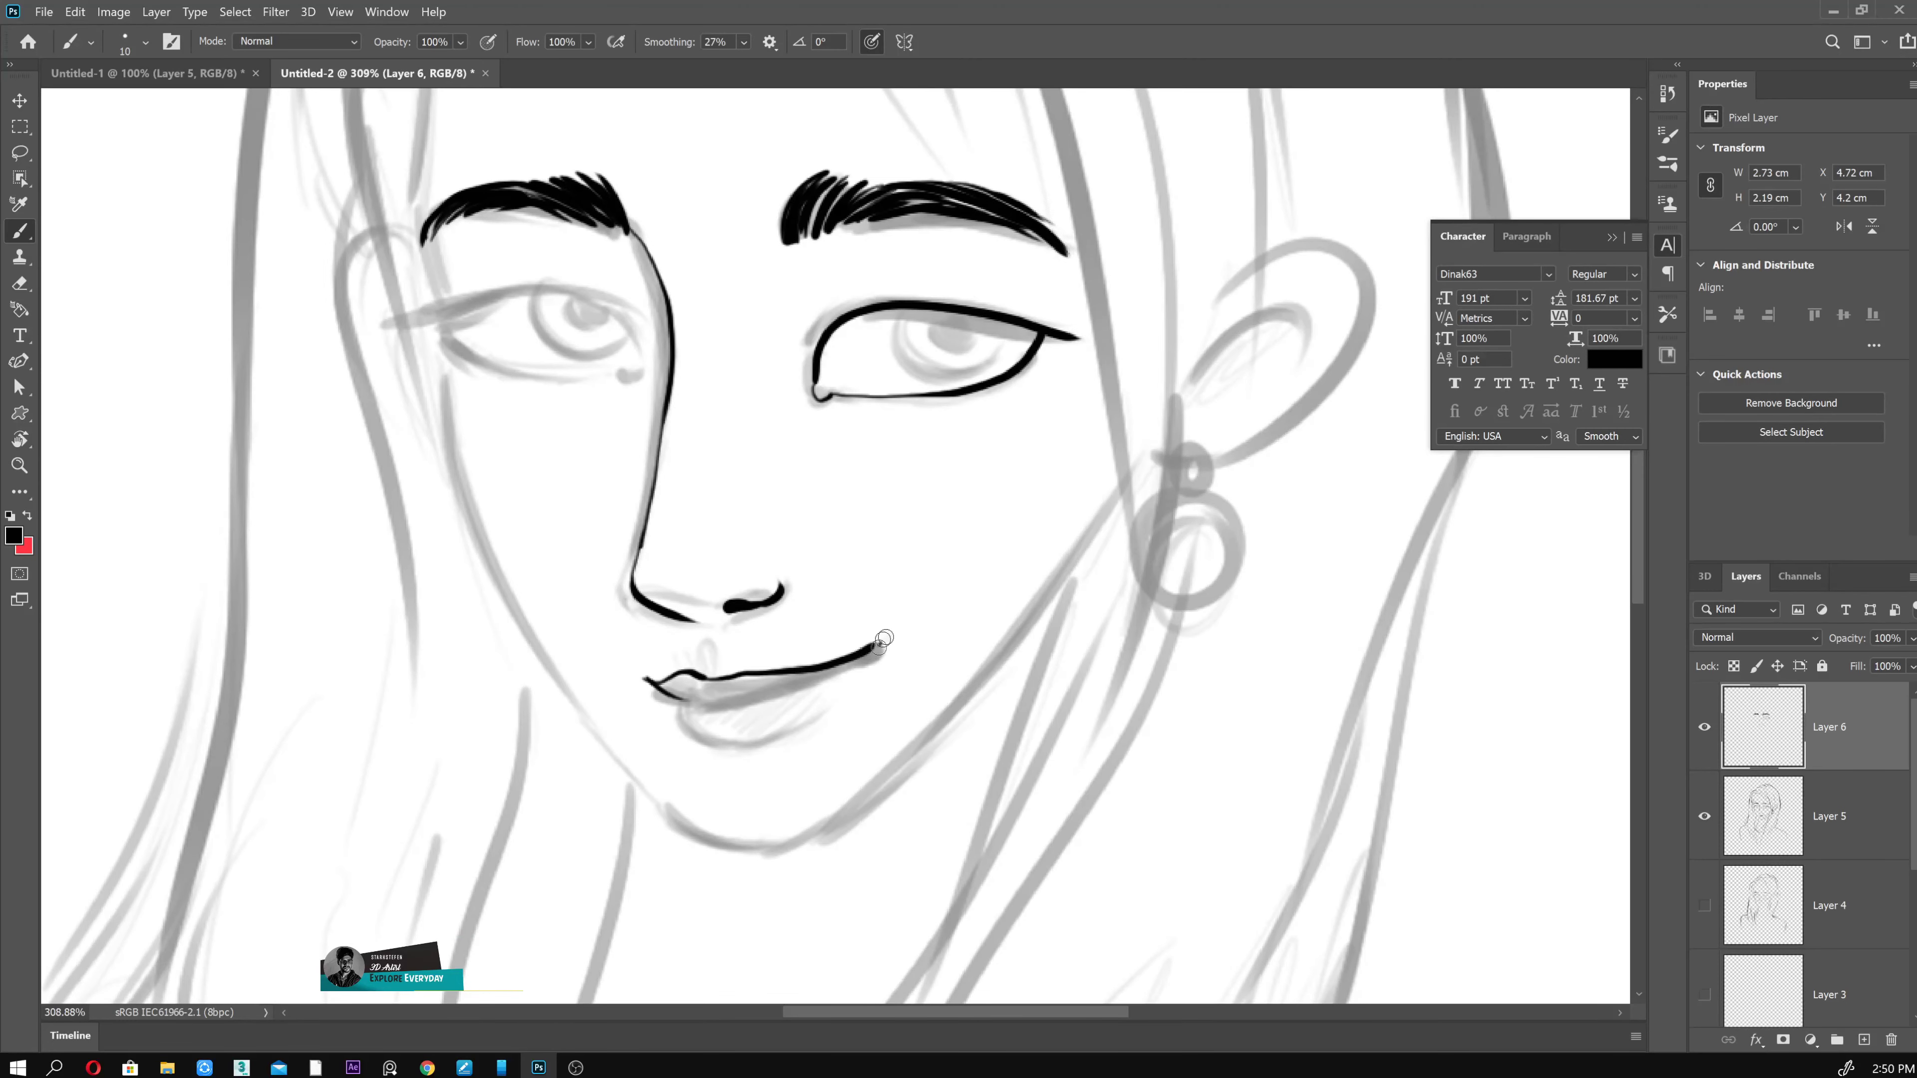
{"action": "left_click_drag", "start_coordinate": [668, 701], "coordinate": [885, 646]}
{"action": "mouse_move", "coordinate": [692, 711]}
{"action": "left_mouse_down"}
{"action": "mouse_move", "coordinate": [834, 688]}
{"action": "mouse_move", "coordinate": [934, 813]}
{"action": "left_mouse_up"}
- Ink the left eye's upper and lower lids and its iris, adjusting stroke smoothing
{"action": "left_click_drag", "start_coordinate": [464, 393], "coordinate": [613, 360]}
{"action": "key", "text": "ctrl+z"}
{"action": "key", "text": "ctrl+z"}
{"action": "mouse_move", "coordinate": [481, 385]}
{"action": "left_mouse_down"}
{"action": "mouse_move", "coordinate": [700, 436]}
{"action": "mouse_move", "coordinate": [646, 452]}
{"action": "mouse_move", "coordinate": [700, 443]}
{"action": "left_mouse_up"}
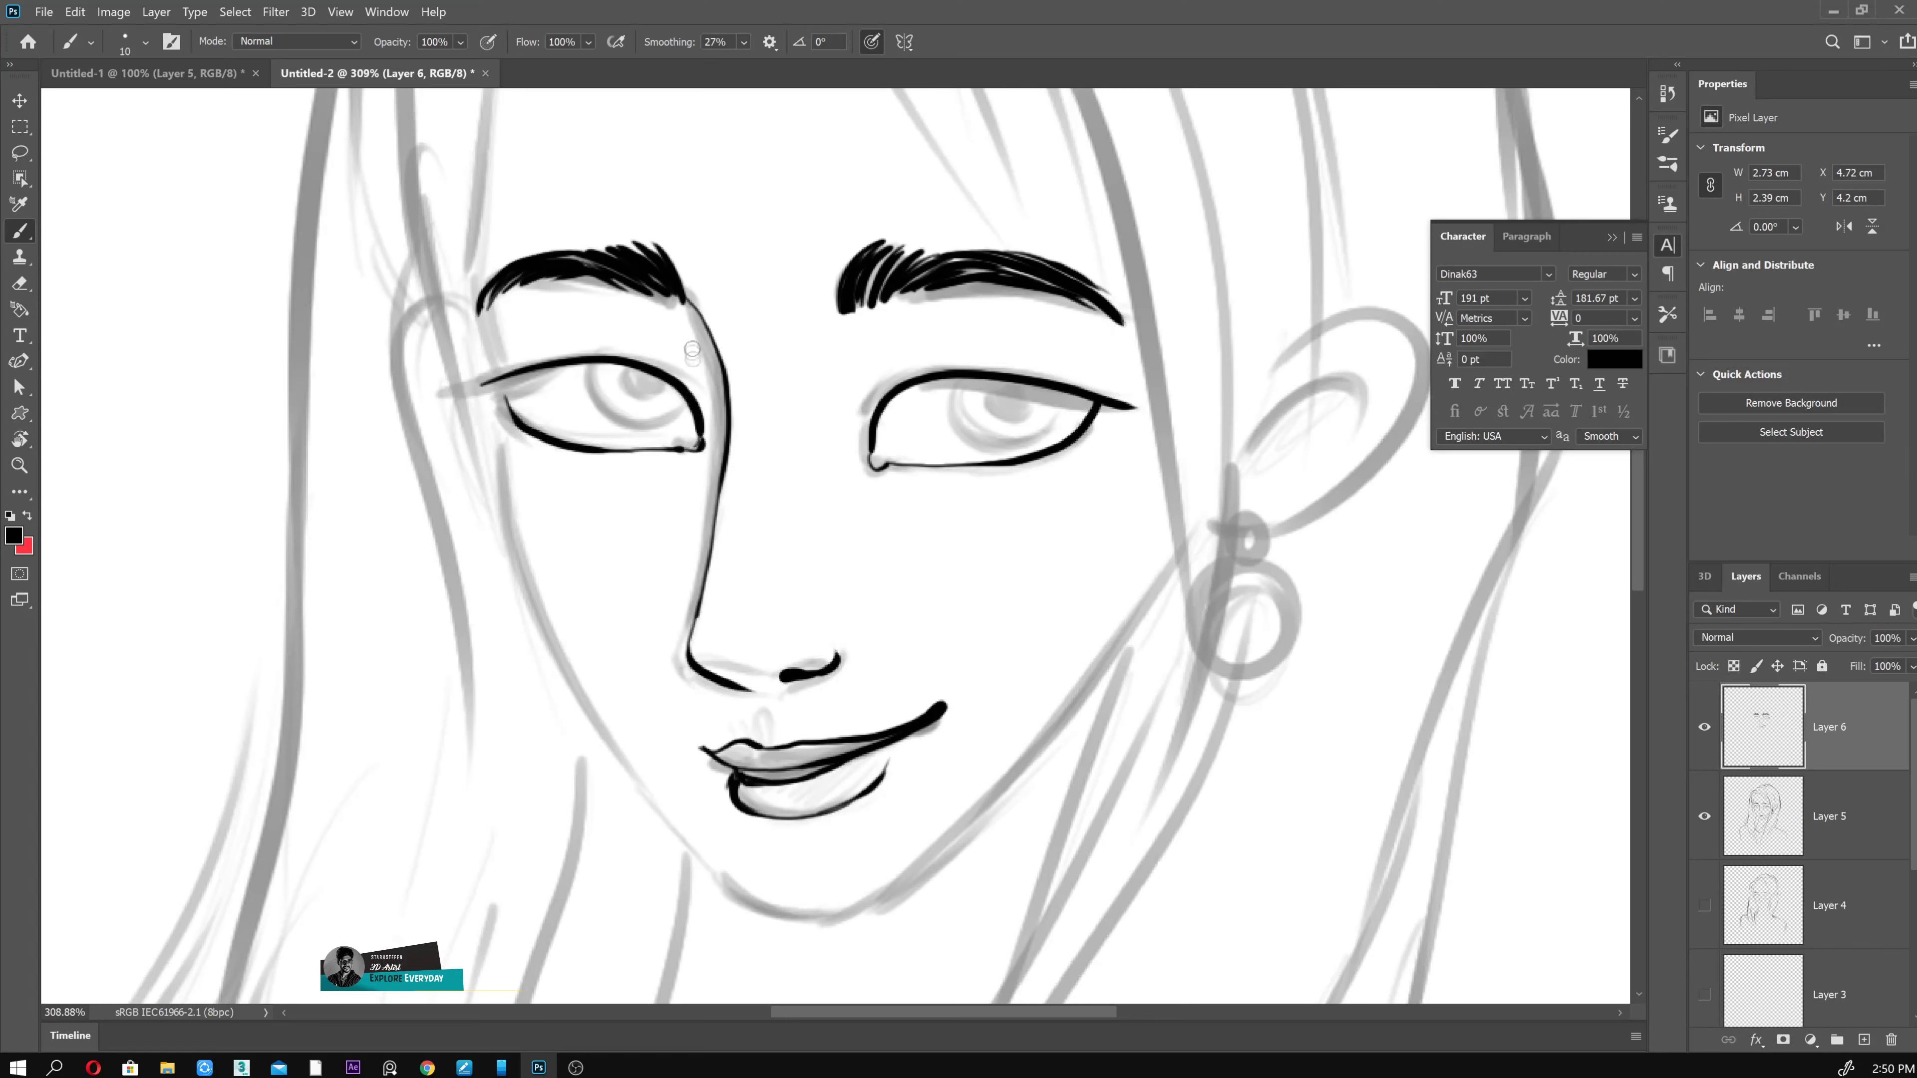
{"action": "left_click_drag", "start_coordinate": [595, 361], "coordinate": [687, 432]}
{"action": "key", "text": "ctrl+z"}
{"action": "left_click", "coordinate": [773, 42]}
{"action": "left_click", "coordinate": [773, 43]}
{"action": "mouse_move", "coordinate": [638, 361]}
{"action": "left_mouse_down"}
{"action": "mouse_move", "coordinate": [679, 404]}
{"action": "mouse_move", "coordinate": [664, 378]}
{"action": "left_mouse_up"}
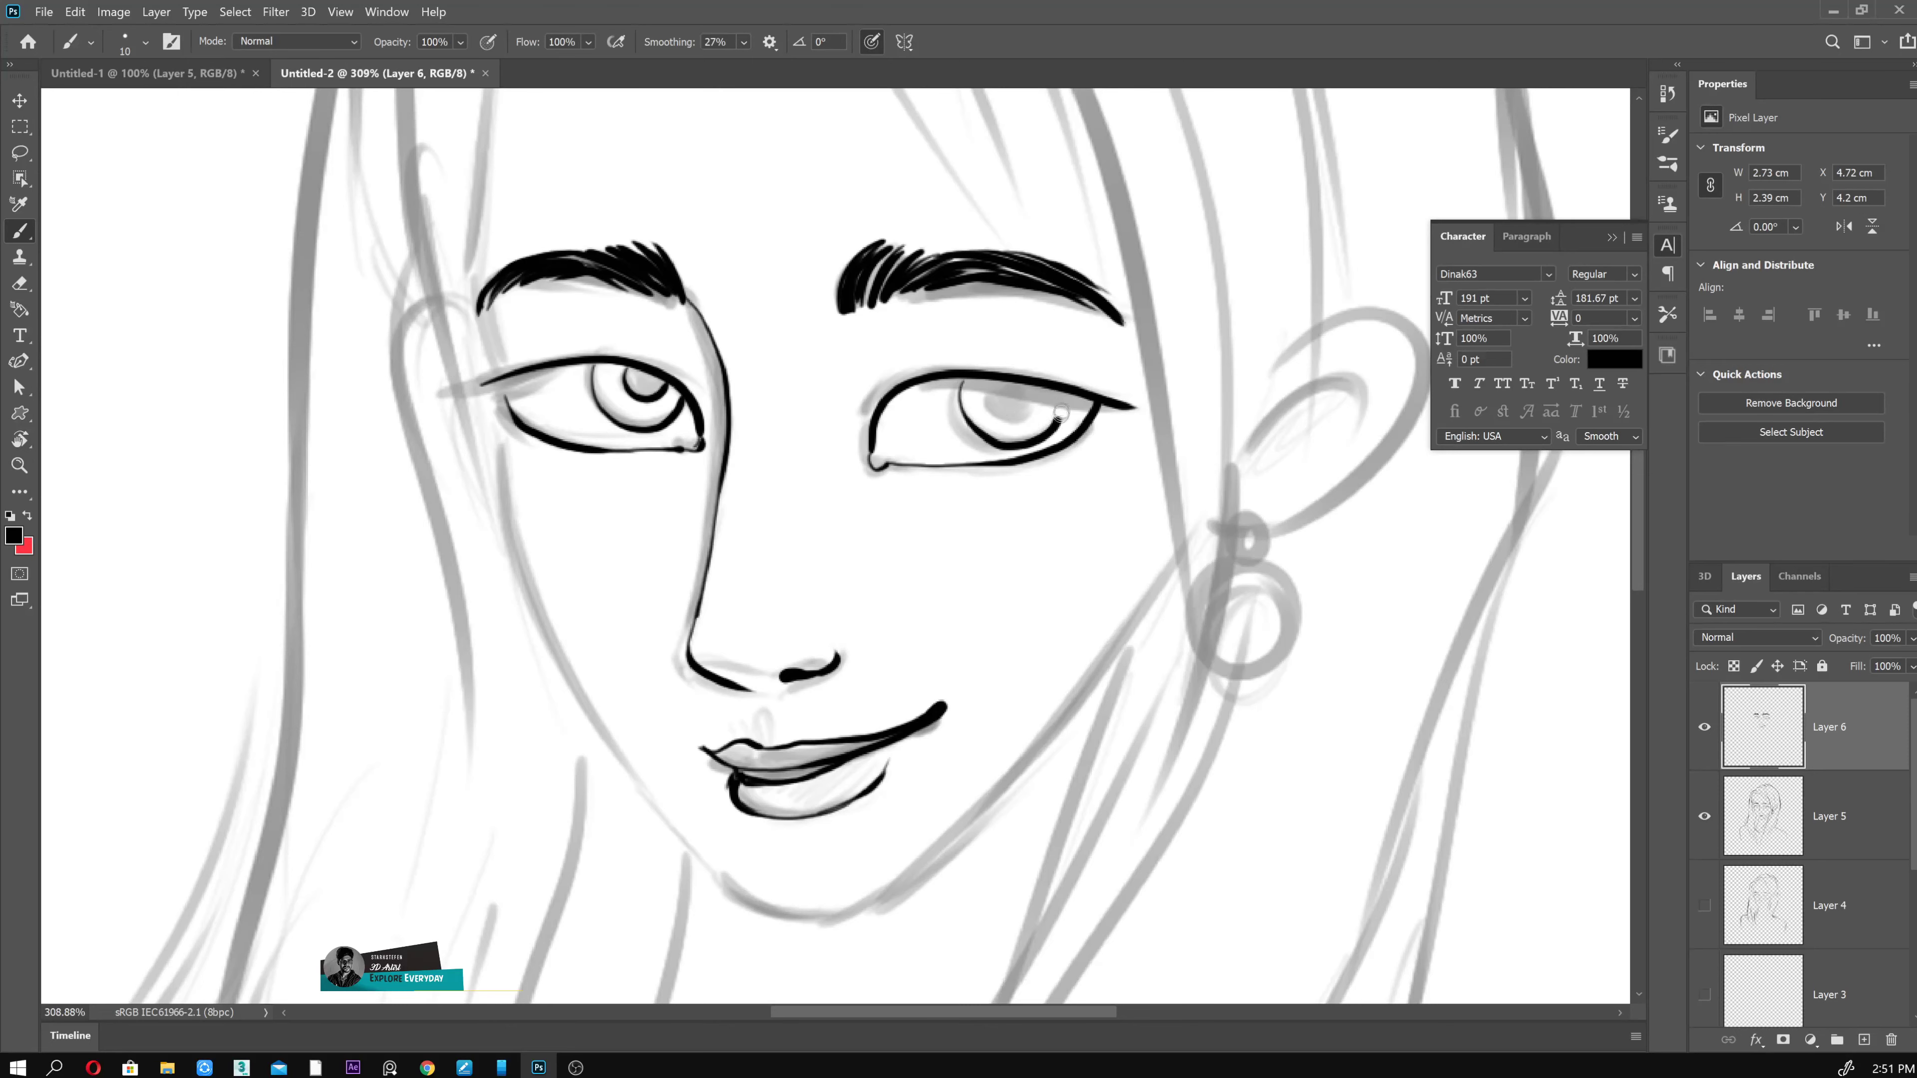
- Ink the right iris, thicken both lower lids and add creases above both eyes
{"action": "mouse_move", "coordinate": [1057, 388]}
{"action": "left_mouse_down"}
{"action": "mouse_move", "coordinate": [957, 380]}
{"action": "mouse_move", "coordinate": [990, 400]}
{"action": "mouse_move", "coordinate": [1038, 379]}
{"action": "left_mouse_up"}
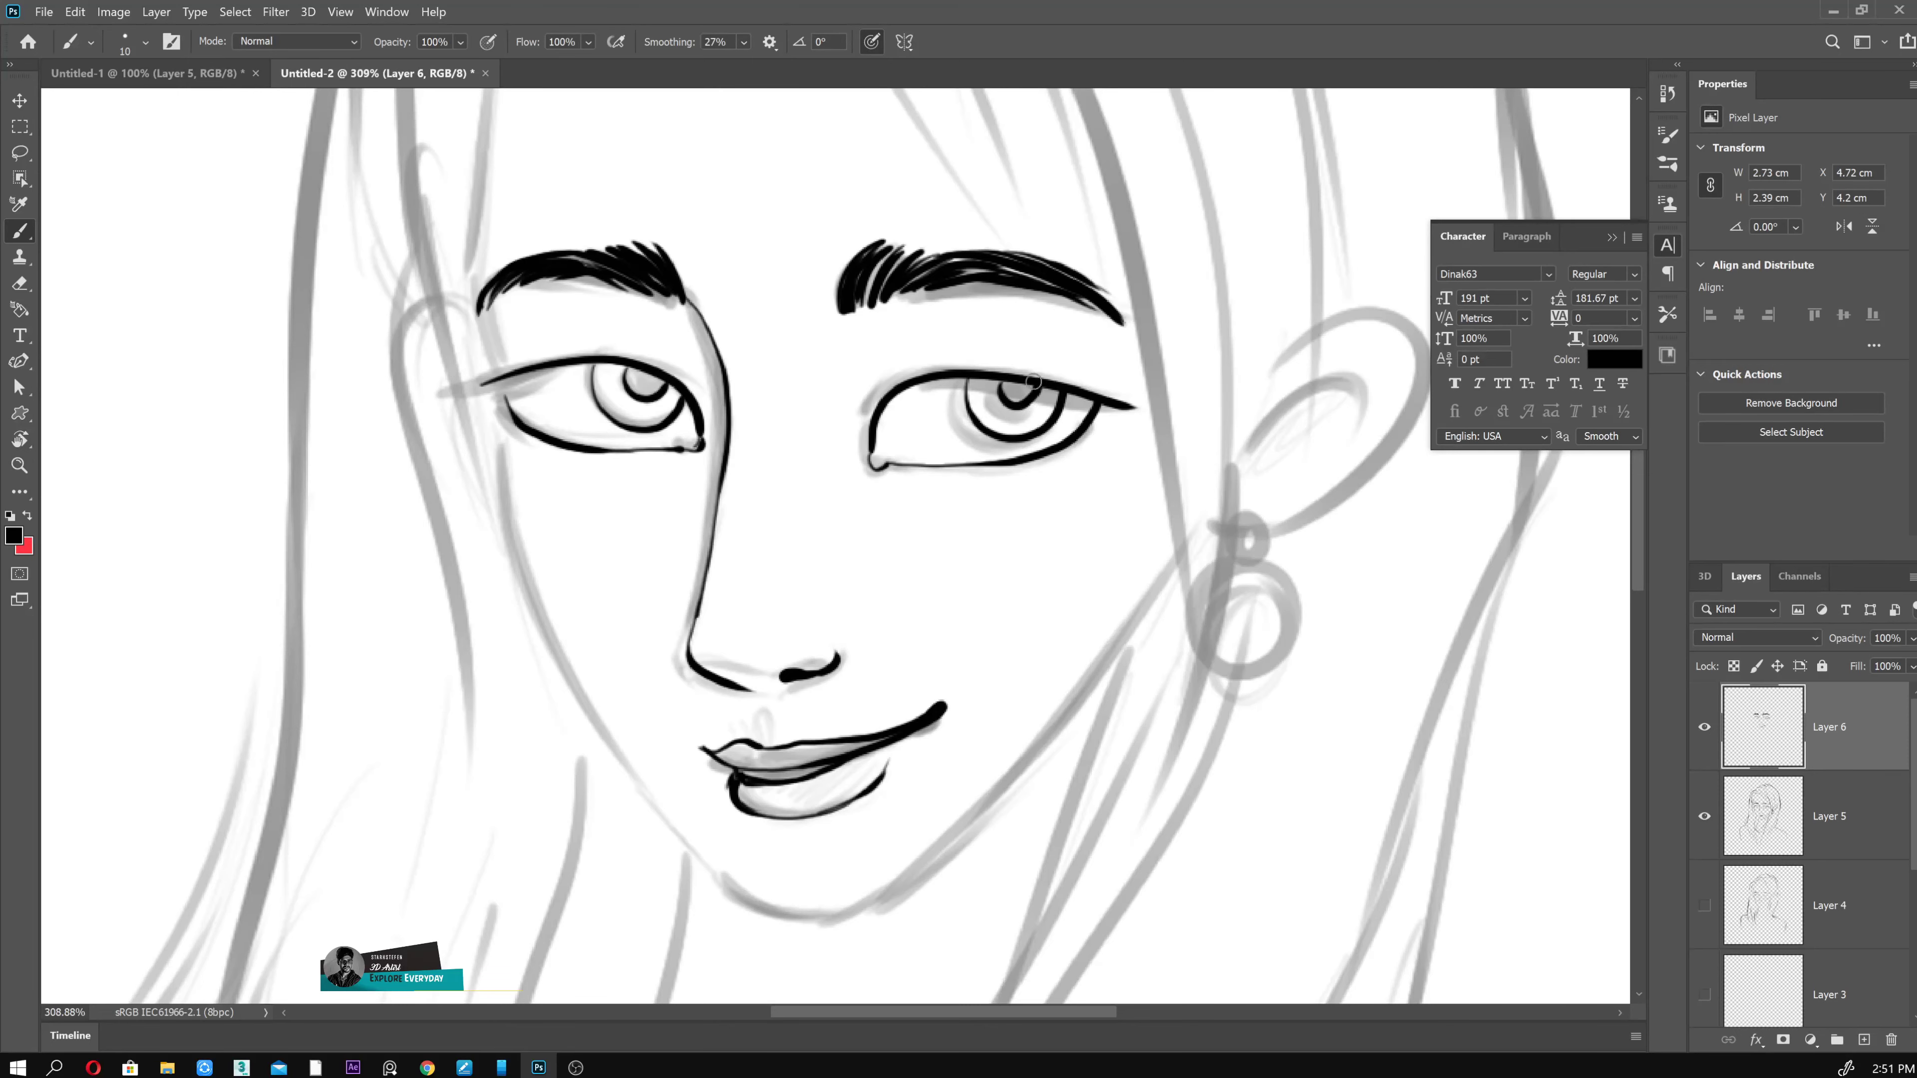
{"action": "left_click_drag", "start_coordinate": [658, 380], "coordinate": [730, 430]}
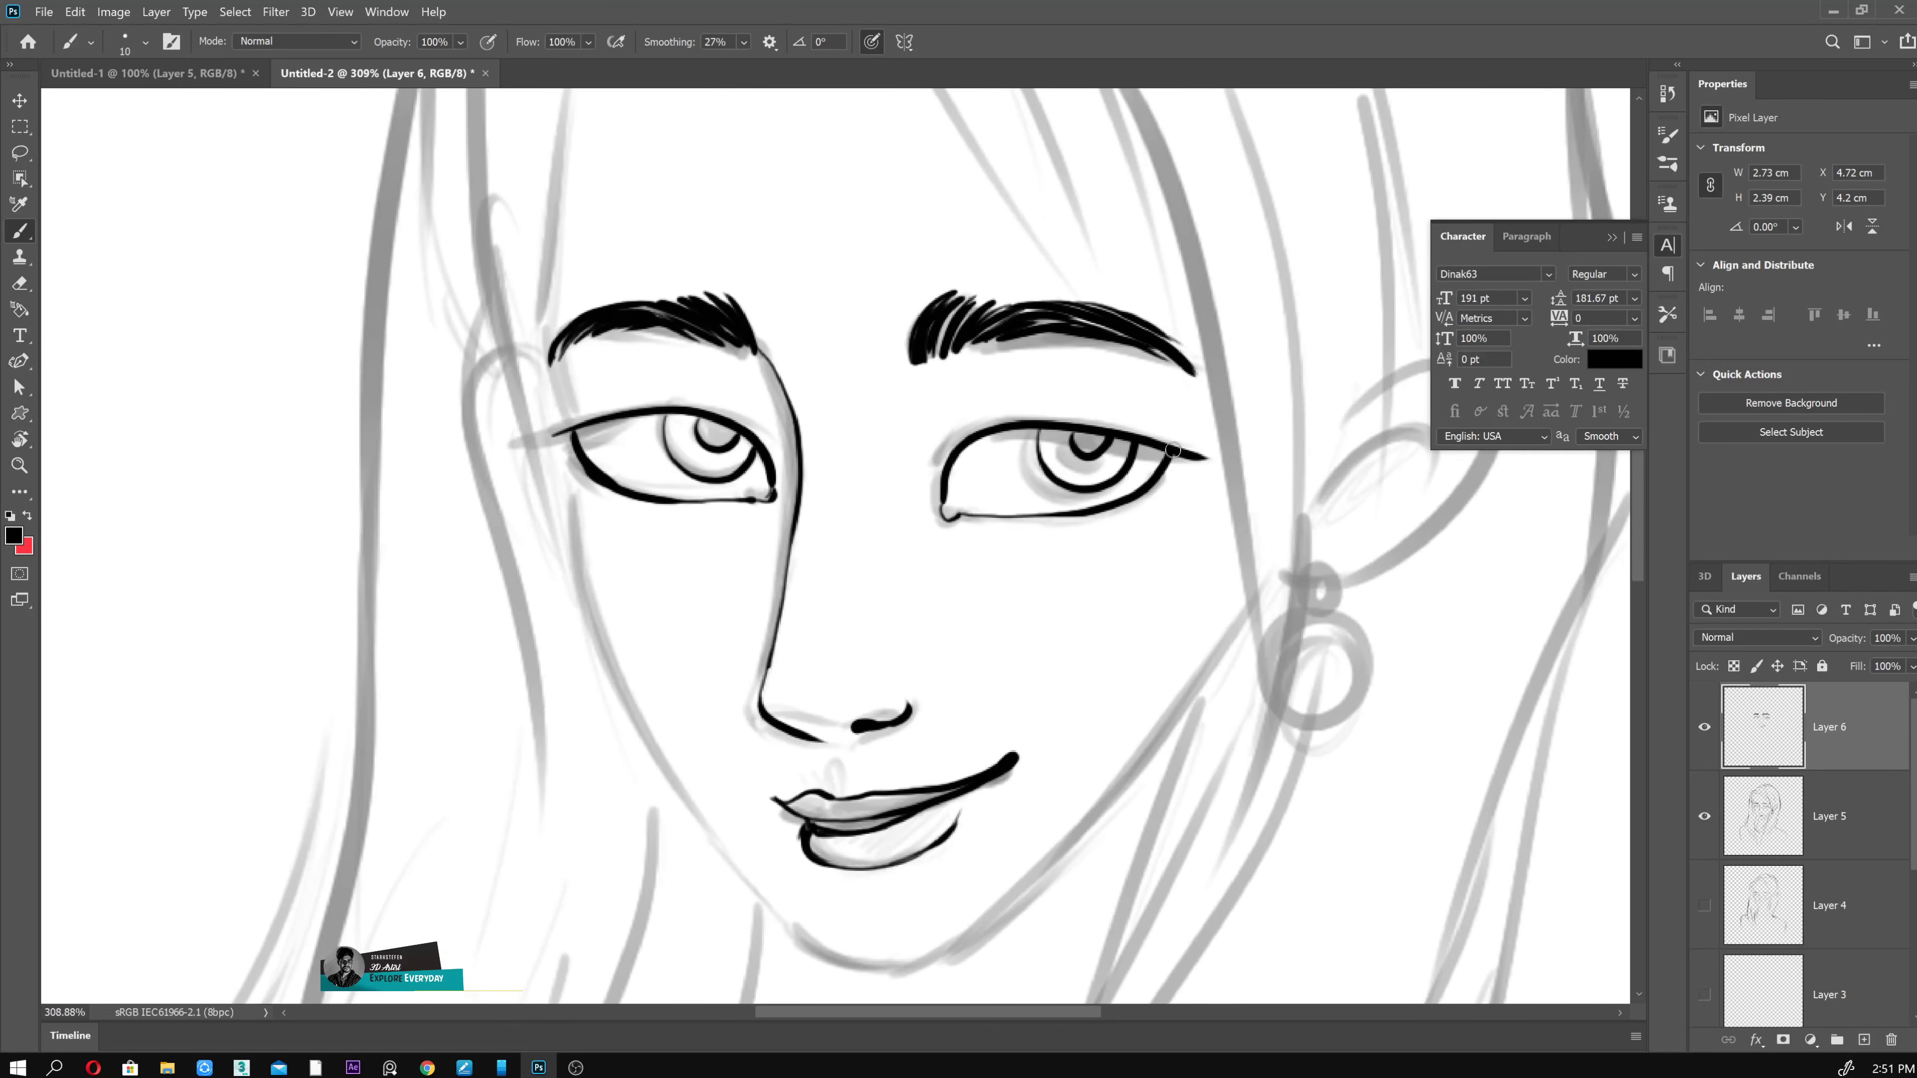
{"action": "left_click_drag", "start_coordinate": [1087, 517], "coordinate": [1171, 472]}
{"action": "left_click_drag", "start_coordinate": [579, 474], "coordinate": [617, 491]}
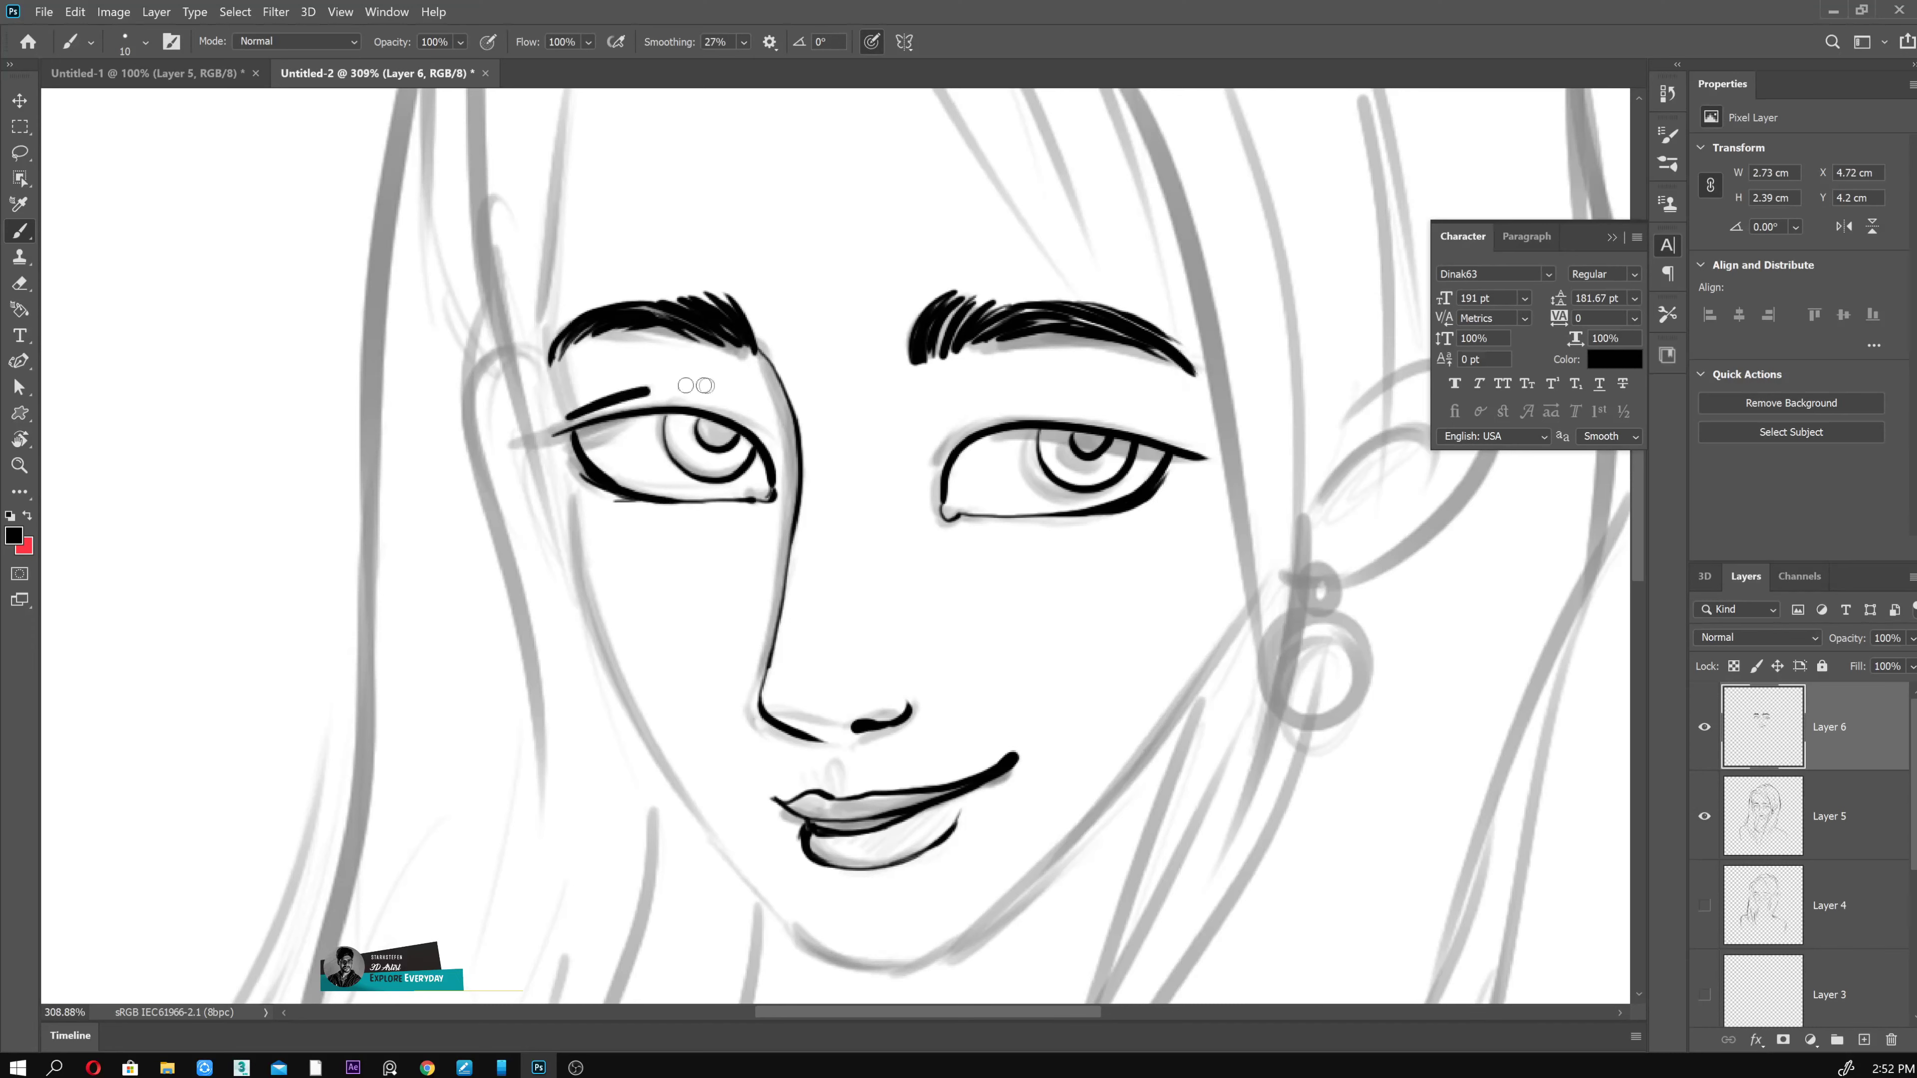
{"action": "left_click_drag", "start_coordinate": [575, 412], "coordinate": [721, 393]}
{"action": "left_click_drag", "start_coordinate": [937, 454], "coordinate": [1215, 449]}
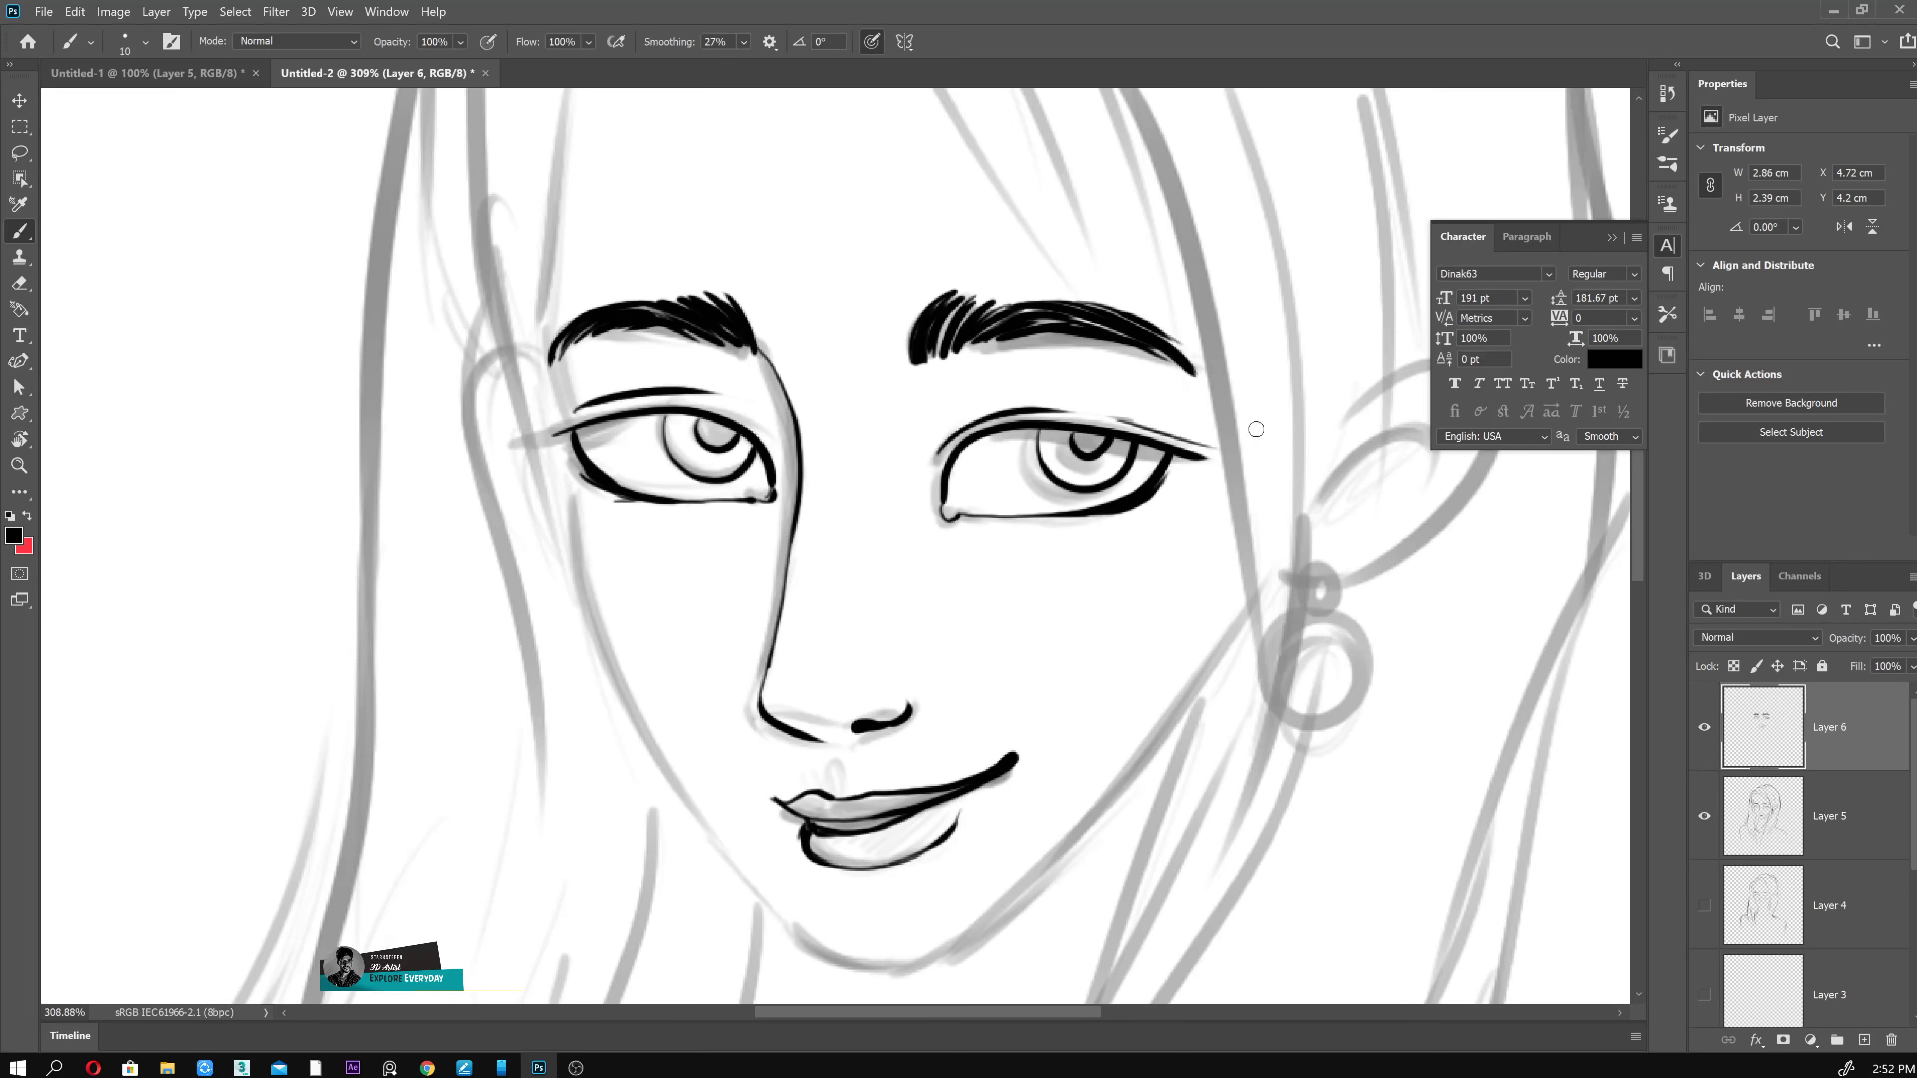
- Ink the left face outline, the left cheek line, and the chin and jawline in black
{"action": "scroll", "coordinate": [752, 165], "scroll_direction": "down", "scroll_amount": 3}
{"action": "mouse_move", "coordinate": [519, 596]}
{"action": "left_mouse_down"}
{"action": "mouse_move", "coordinate": [588, 196]}
{"action": "mouse_move", "coordinate": [633, 158]}
{"action": "left_mouse_up"}
{"action": "scroll", "coordinate": [908, 406], "scroll_direction": "down", "scroll_amount": 2}
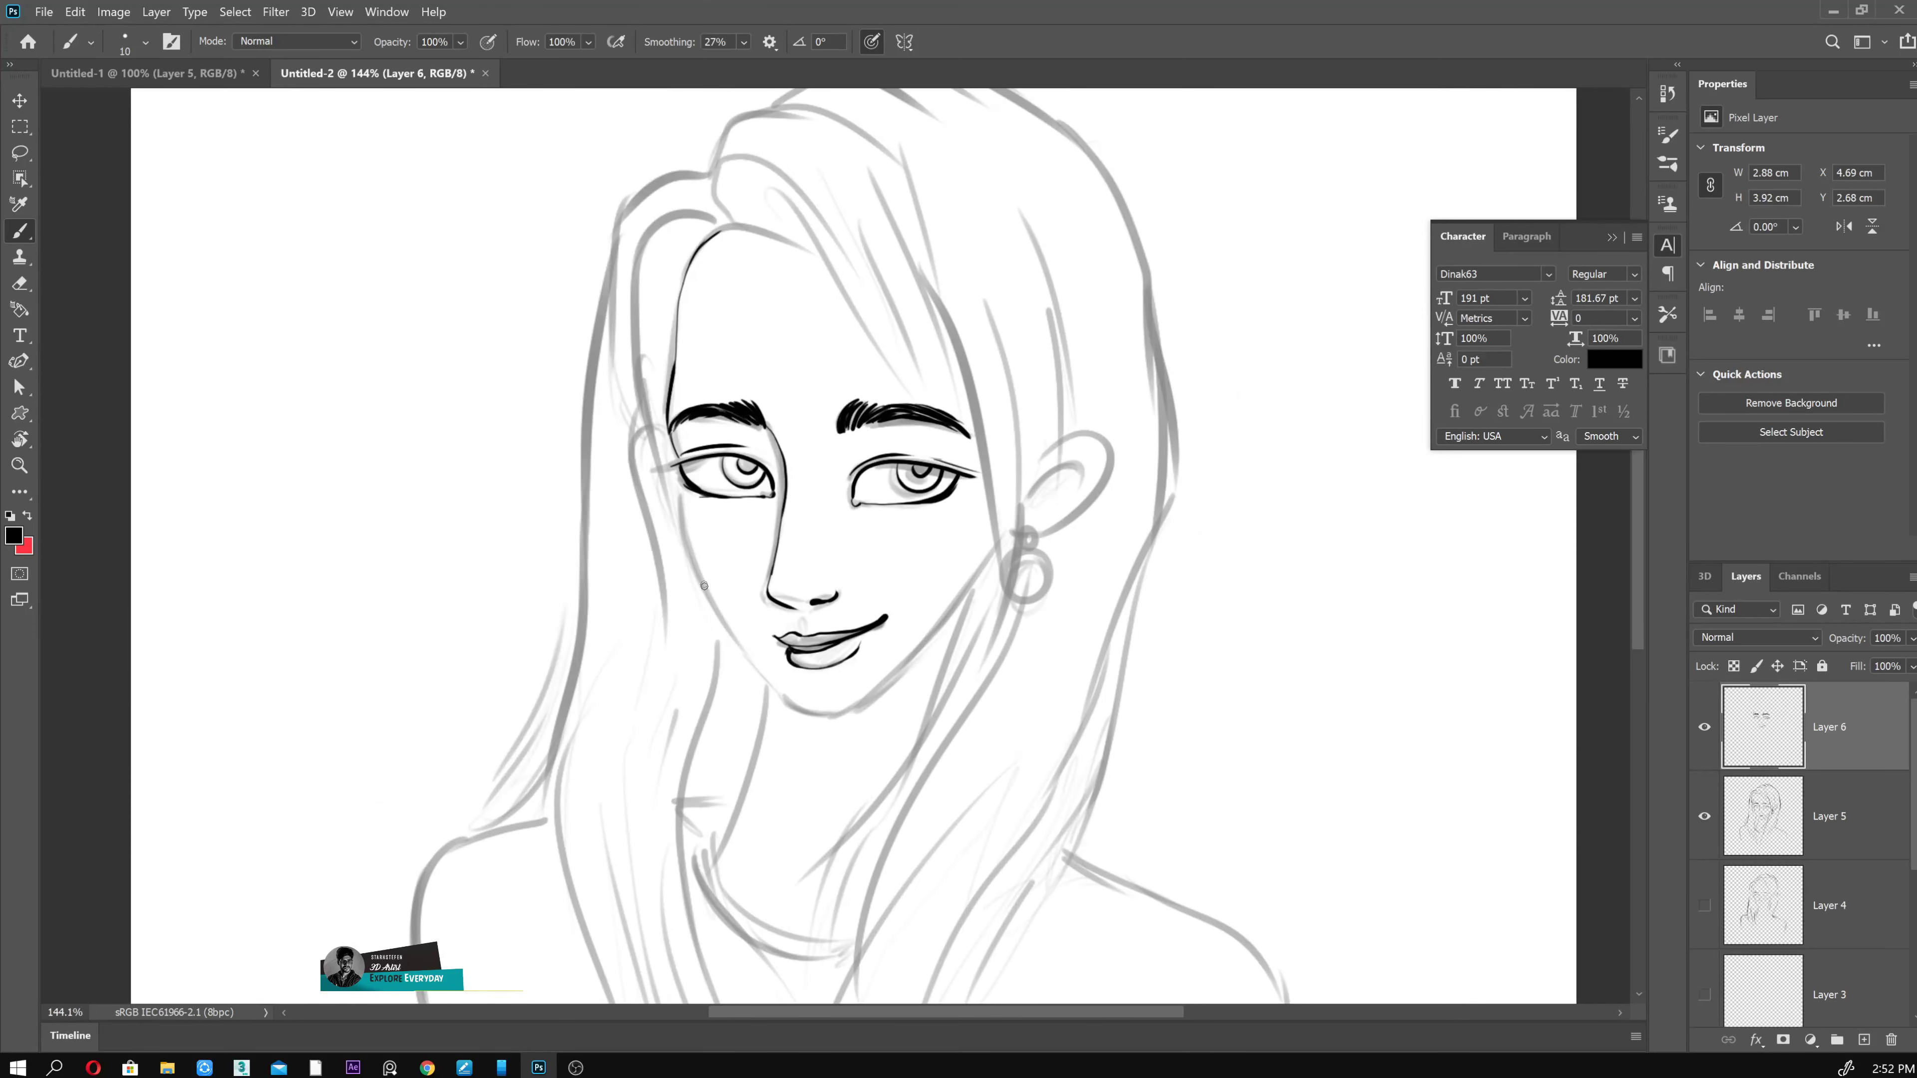
{"action": "mouse_move", "coordinate": [680, 477]}
{"action": "left_mouse_down"}
{"action": "mouse_move", "coordinate": [682, 526]}
{"action": "mouse_move", "coordinate": [778, 691]}
{"action": "left_mouse_up"}
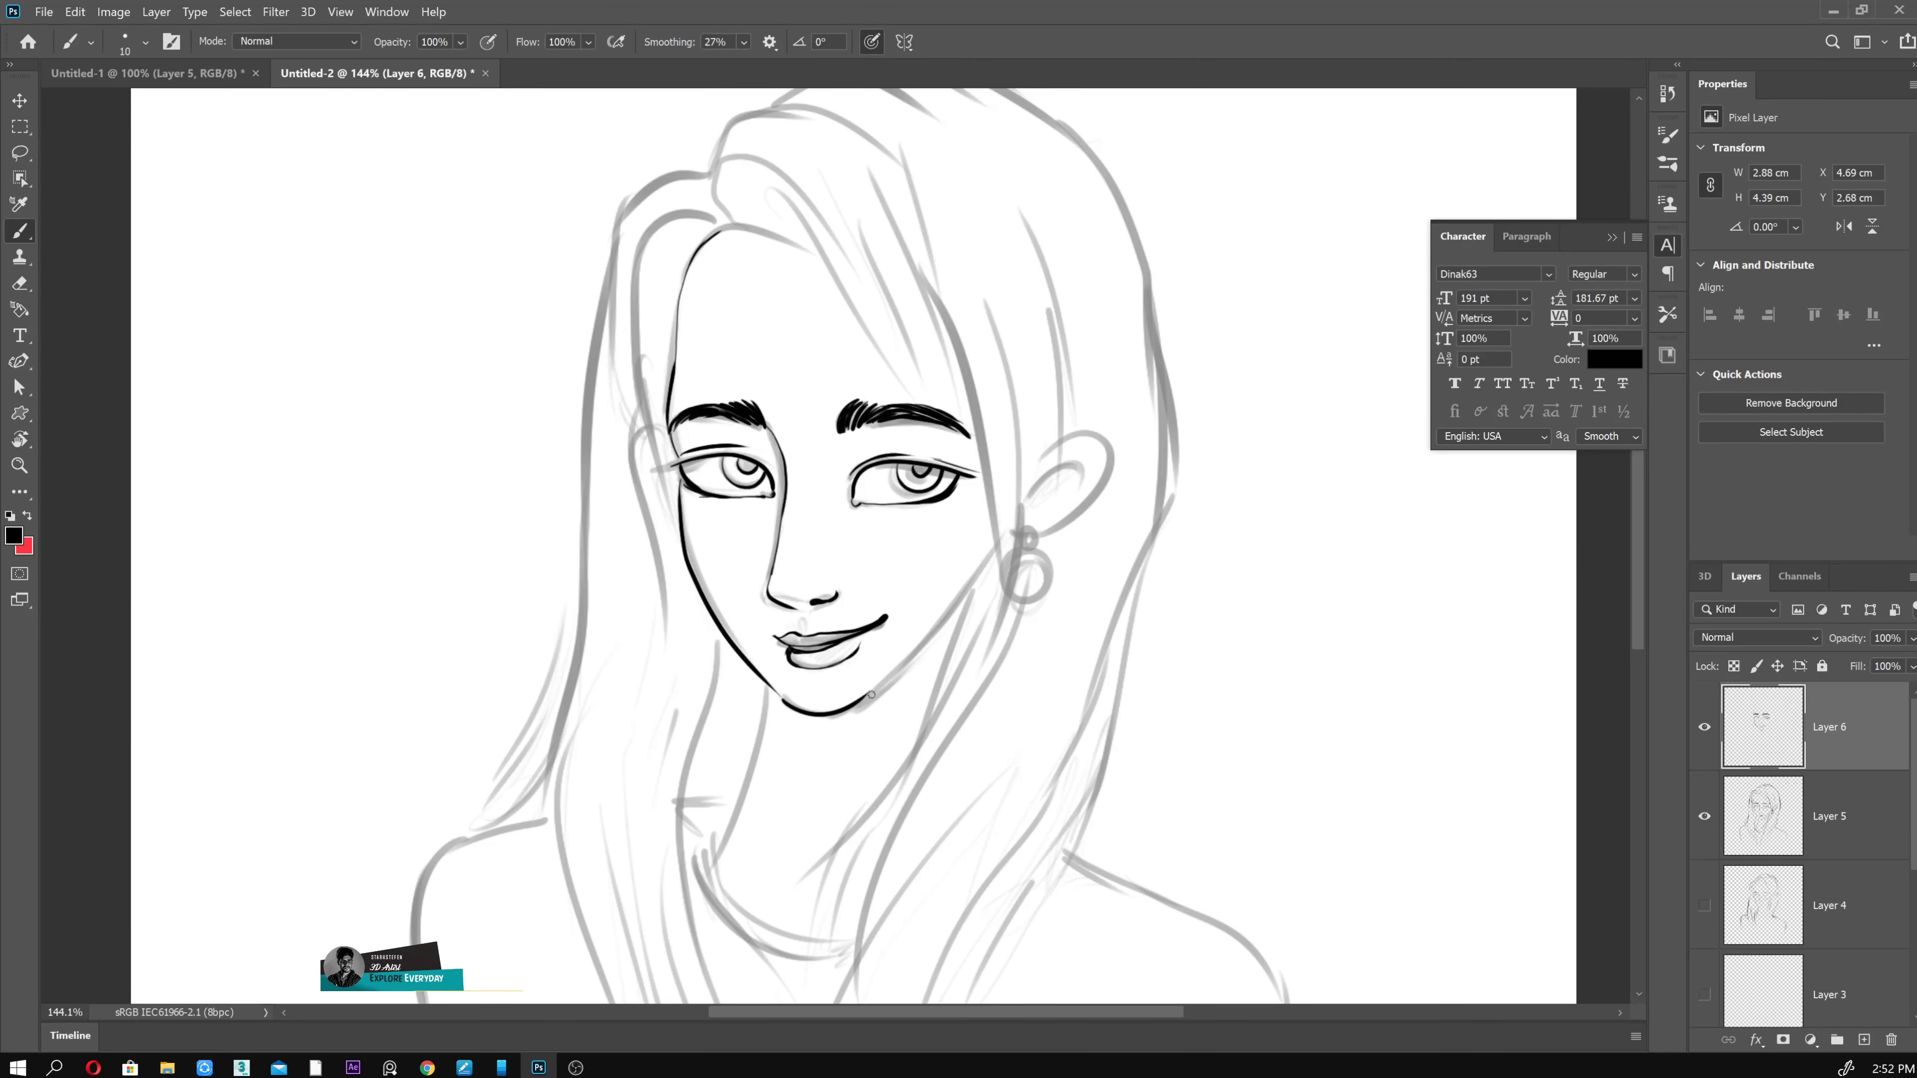
{"action": "scroll", "coordinate": [1132, 574], "scroll_direction": "up", "scroll_amount": 2}
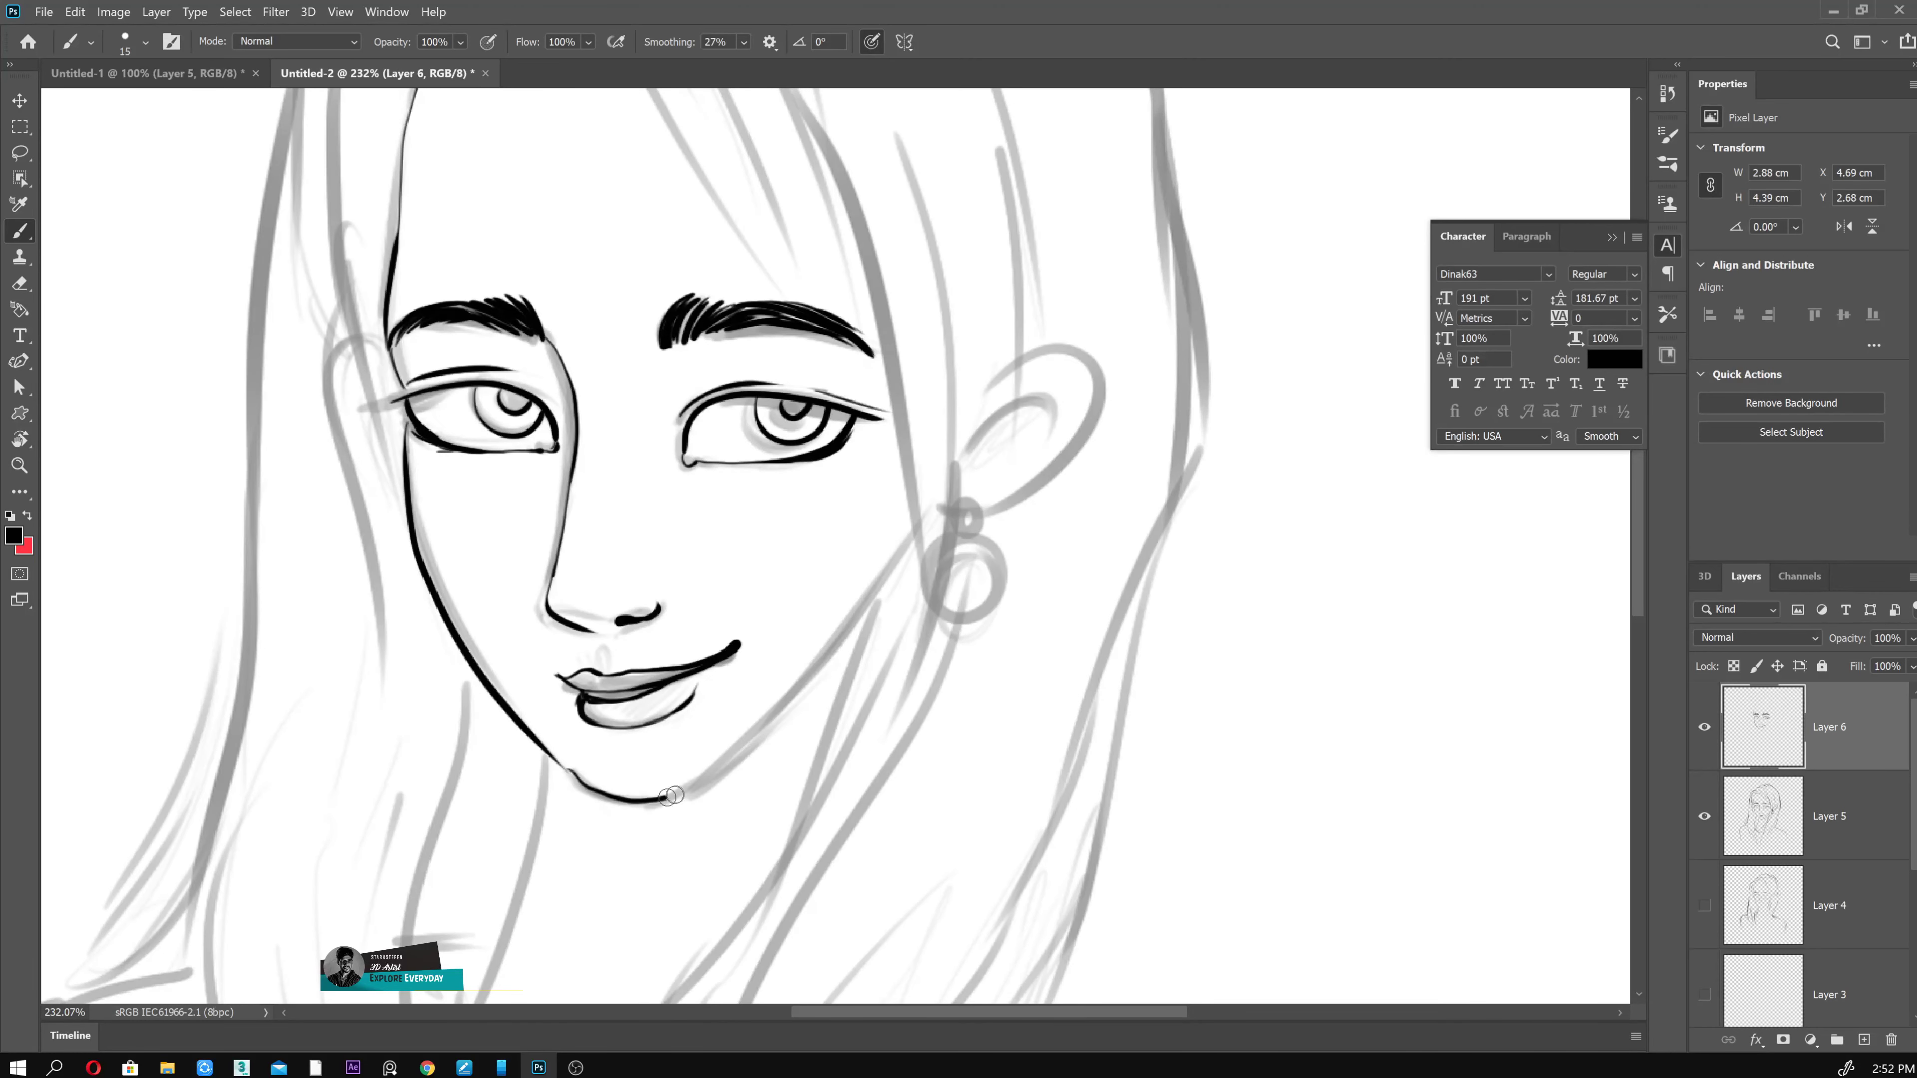
{"action": "mouse_move", "coordinate": [566, 769]}
{"action": "left_mouse_down"}
{"action": "mouse_move", "coordinate": [733, 757]}
{"action": "mouse_move", "coordinate": [936, 563]}
{"action": "left_mouse_up"}
- Ink the right jaw, ear and hoop earring, undoing a too-short neck stroke
{"action": "mouse_move", "coordinate": [968, 415]}
{"action": "left_mouse_down"}
{"action": "mouse_move", "coordinate": [982, 515]}
{"action": "mouse_move", "coordinate": [1057, 406]}
{"action": "left_mouse_up"}
{"action": "left_click_drag", "start_coordinate": [969, 507], "coordinate": [967, 544]}
{"action": "mouse_move", "coordinate": [963, 542]}
{"action": "left_mouse_down"}
{"action": "mouse_move", "coordinate": [997, 619]}
{"action": "mouse_move", "coordinate": [1029, 529]}
{"action": "left_mouse_up"}
{"action": "left_click_drag", "start_coordinate": [612, 664], "coordinate": [670, 438]}
{"action": "mouse_move", "coordinate": [634, 451]}
{"action": "left_mouse_down"}
{"action": "mouse_move", "coordinate": [551, 691]}
{"action": "mouse_move", "coordinate": [553, 751]}
{"action": "left_mouse_up"}
{"action": "key", "text": "ctrl+z"}
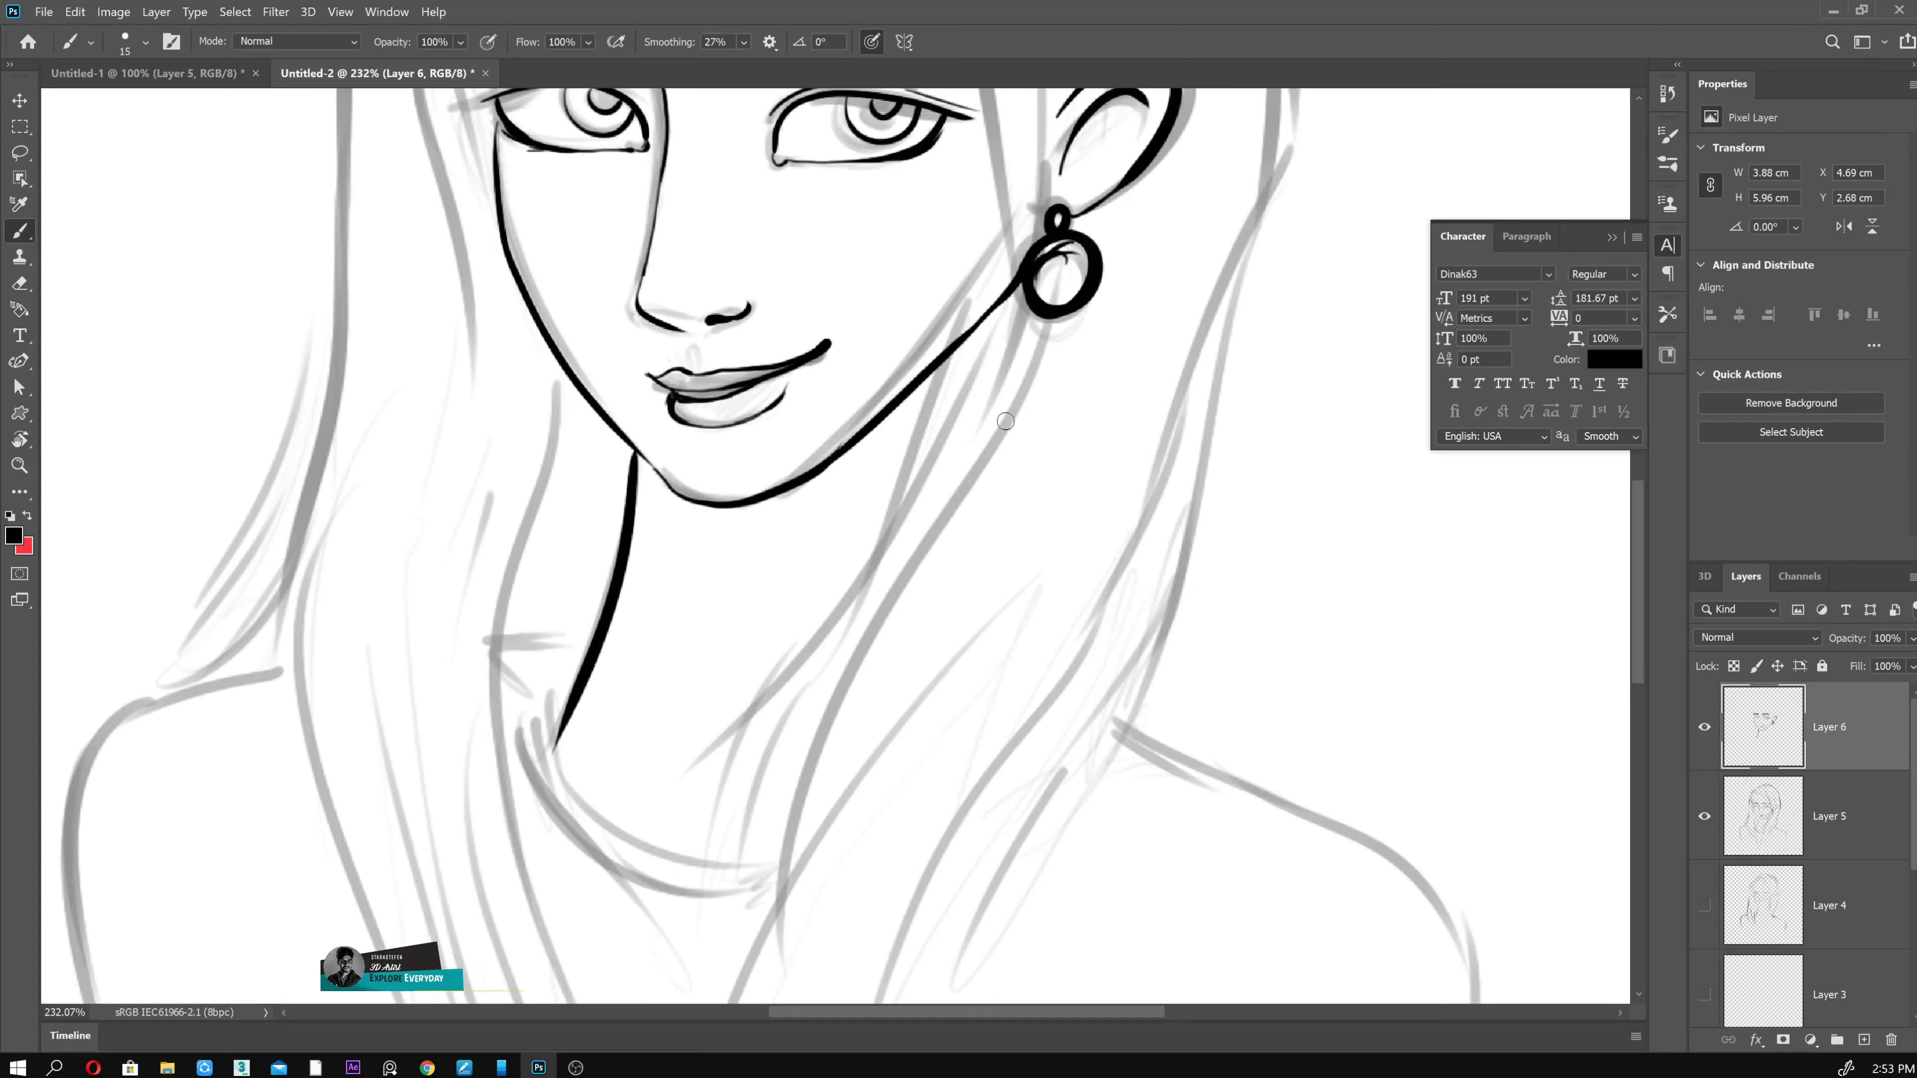
- Ink hair strands at the upper left of the face and down the left hair, erasing a stray line
{"action": "left_click_drag", "start_coordinate": [1117, 422], "coordinate": [1012, 988]}
{"action": "left_click_drag", "start_coordinate": [456, 287], "coordinate": [373, 574]}
{"action": "key", "text": "e"}
{"action": "mouse_move", "coordinate": [404, 333]}
{"action": "left_mouse_down"}
{"action": "mouse_move", "coordinate": [422, 319]}
{"action": "mouse_move", "coordinate": [356, 521]}
{"action": "left_mouse_up"}
{"action": "key", "text": "b"}
{"action": "left_click_drag", "start_coordinate": [462, 296], "coordinate": [305, 393]}
{"action": "mouse_move", "coordinate": [286, 317]}
{"action": "left_mouse_down"}
{"action": "mouse_move", "coordinate": [482, 281]}
{"action": "mouse_move", "coordinate": [260, 317]}
{"action": "mouse_move", "coordinate": [257, 657]}
{"action": "left_mouse_up"}
{"action": "mouse_move", "coordinate": [339, 283]}
{"action": "left_mouse_down"}
{"action": "mouse_move", "coordinate": [285, 649]}
{"action": "mouse_move", "coordinate": [363, 415]}
{"action": "left_mouse_up"}
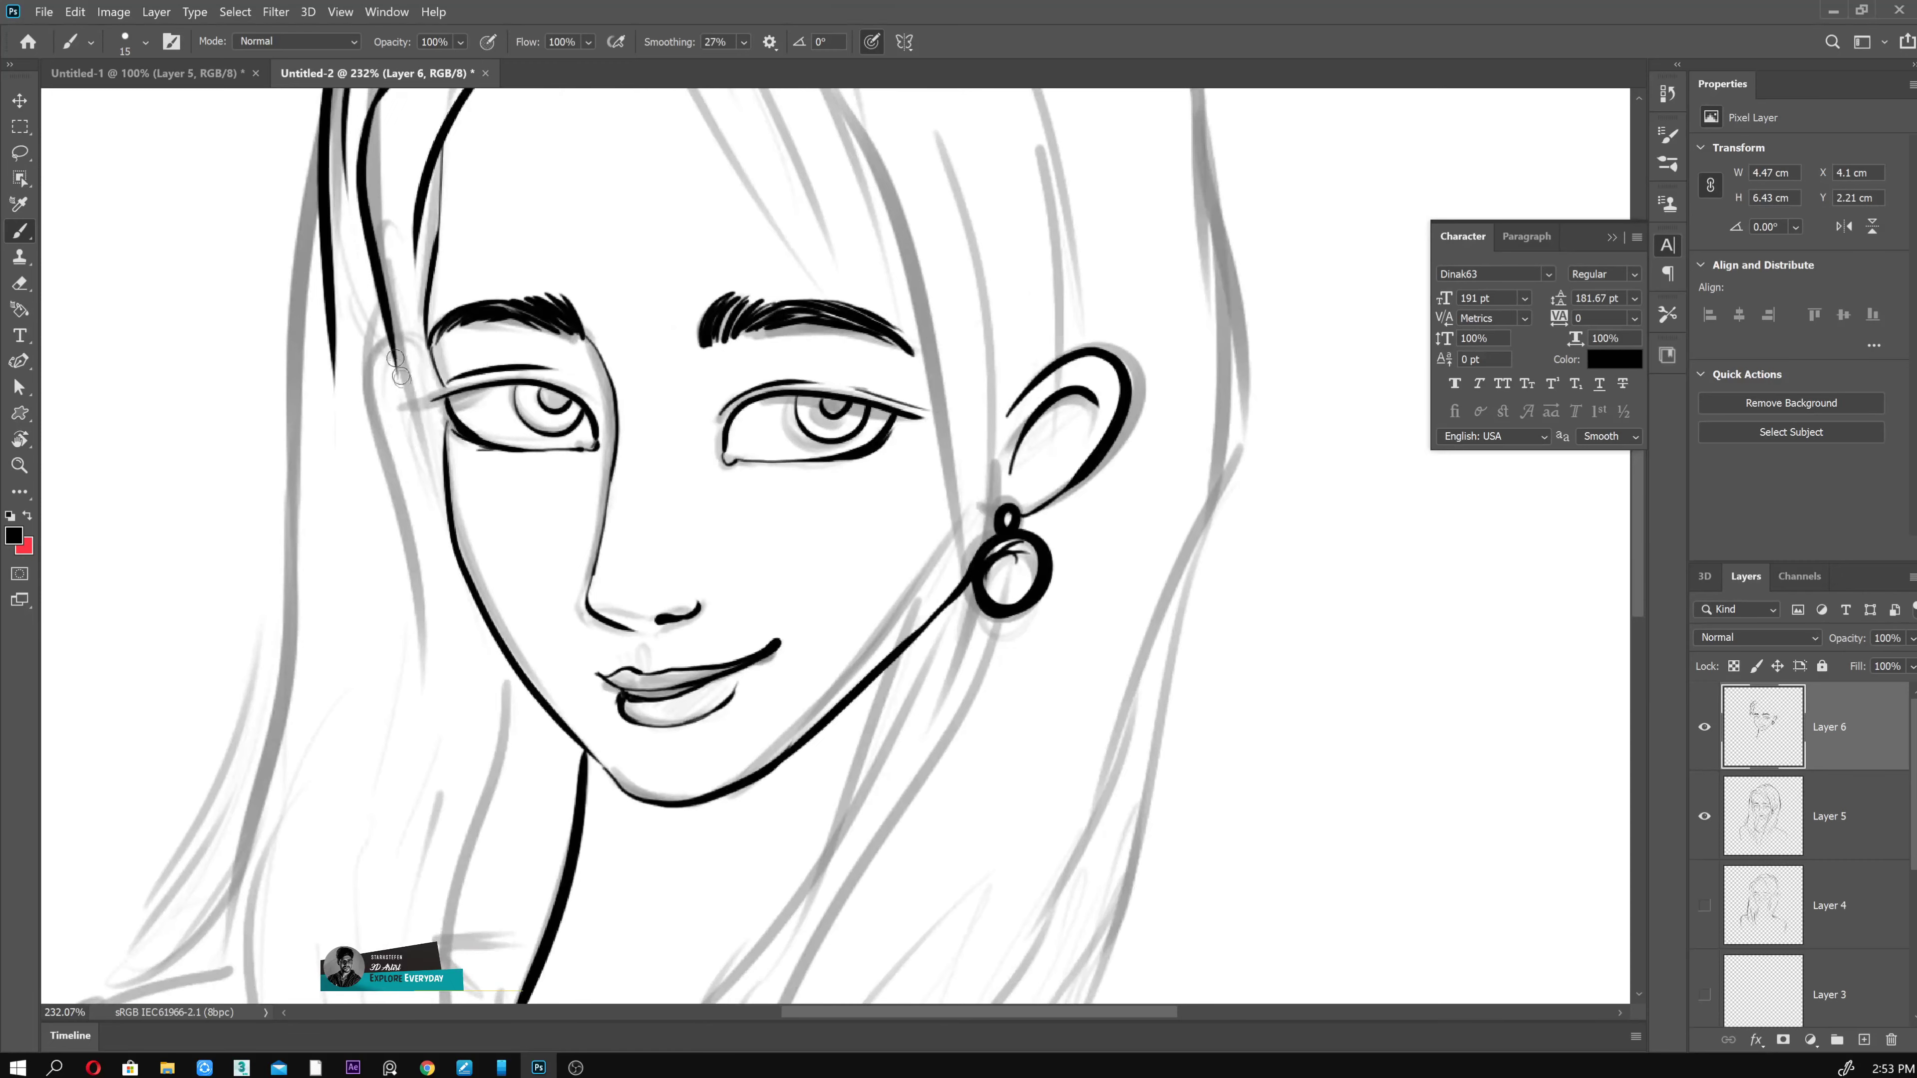
{"action": "left_click_drag", "start_coordinate": [339, 140], "coordinate": [302, 781]}
- Toggle the sketch layer, enlarge the brush and ink the hair from the part over the head
{"action": "left_click_drag", "start_coordinate": [830, 620], "coordinate": [917, 515]}
{"action": "scroll", "coordinate": [1128, 640], "scroll_direction": "up", "scroll_amount": 1}
{"action": "left_click", "coordinate": [1705, 816]}
{"action": "key", "text": "bracketright"}
{"action": "key", "text": "bracketright"}
{"action": "left_click_drag", "start_coordinate": [791, 284], "coordinate": [868, 329]}
{"action": "mouse_move", "coordinate": [788, 237]}
{"action": "left_mouse_down"}
{"action": "mouse_move", "coordinate": [923, 406]}
{"action": "mouse_move", "coordinate": [1019, 341]}
{"action": "left_mouse_up"}
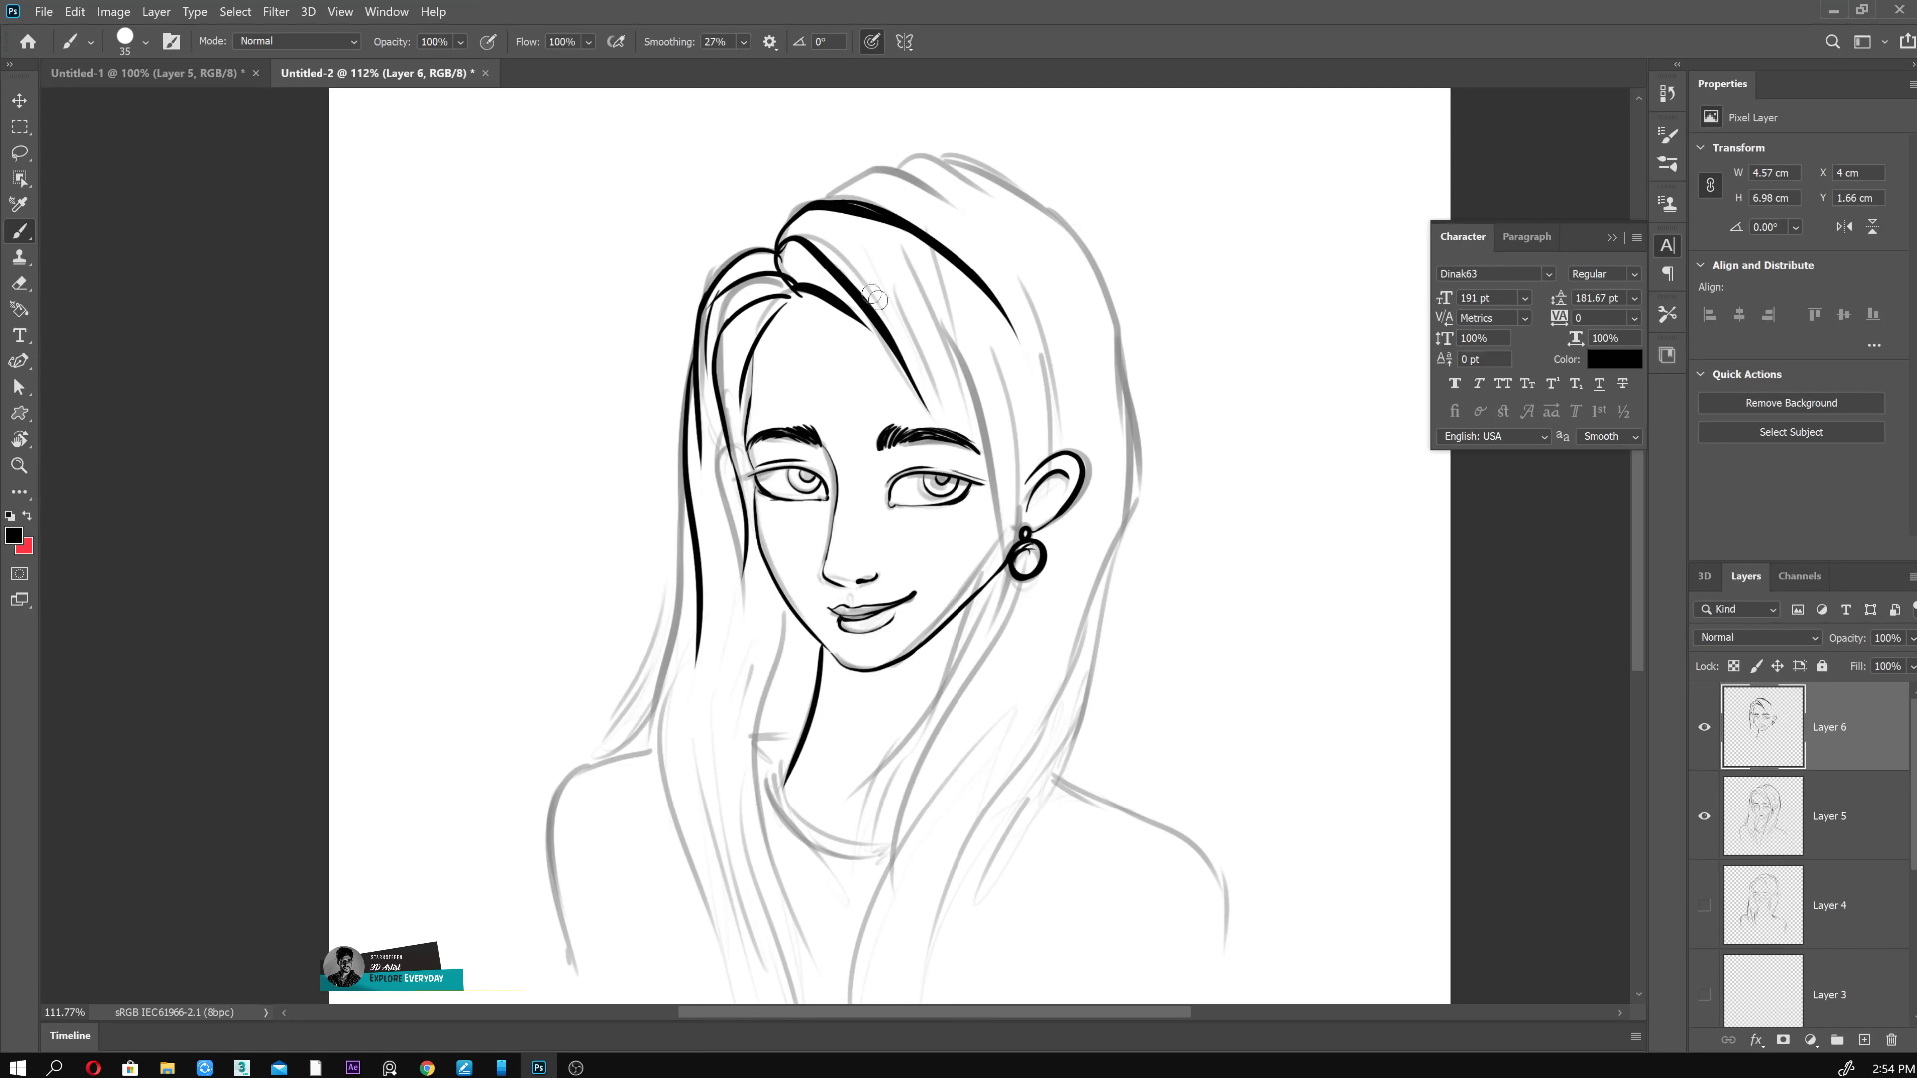
{"action": "left_click_drag", "start_coordinate": [955, 430], "coordinate": [912, 277]}
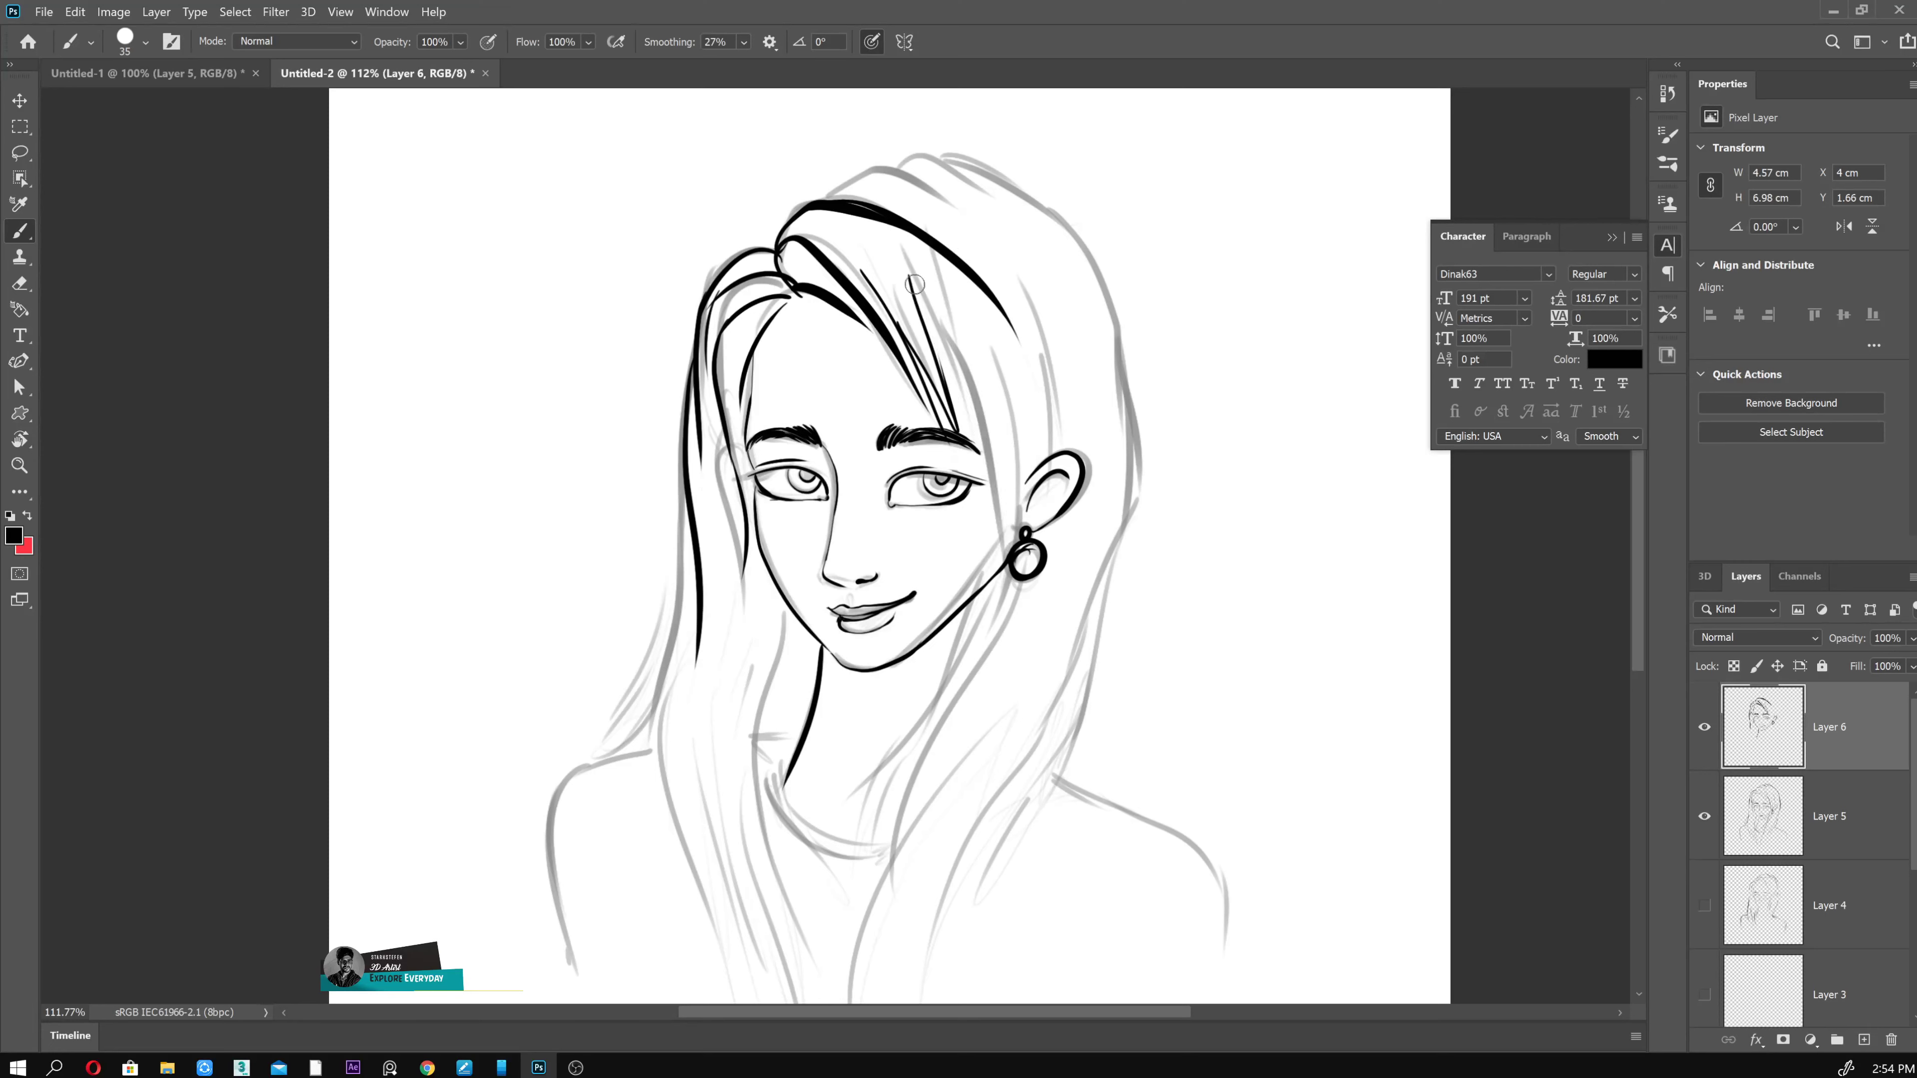
- Ink right-side hair strands past the ear and an arc over the crown
{"action": "left_click_drag", "start_coordinate": [919, 302], "coordinate": [998, 619]}
{"action": "mouse_move", "coordinate": [988, 332]}
{"action": "left_mouse_down"}
{"action": "mouse_move", "coordinate": [1015, 555]}
{"action": "mouse_move", "coordinate": [1053, 456]}
{"action": "left_mouse_up"}
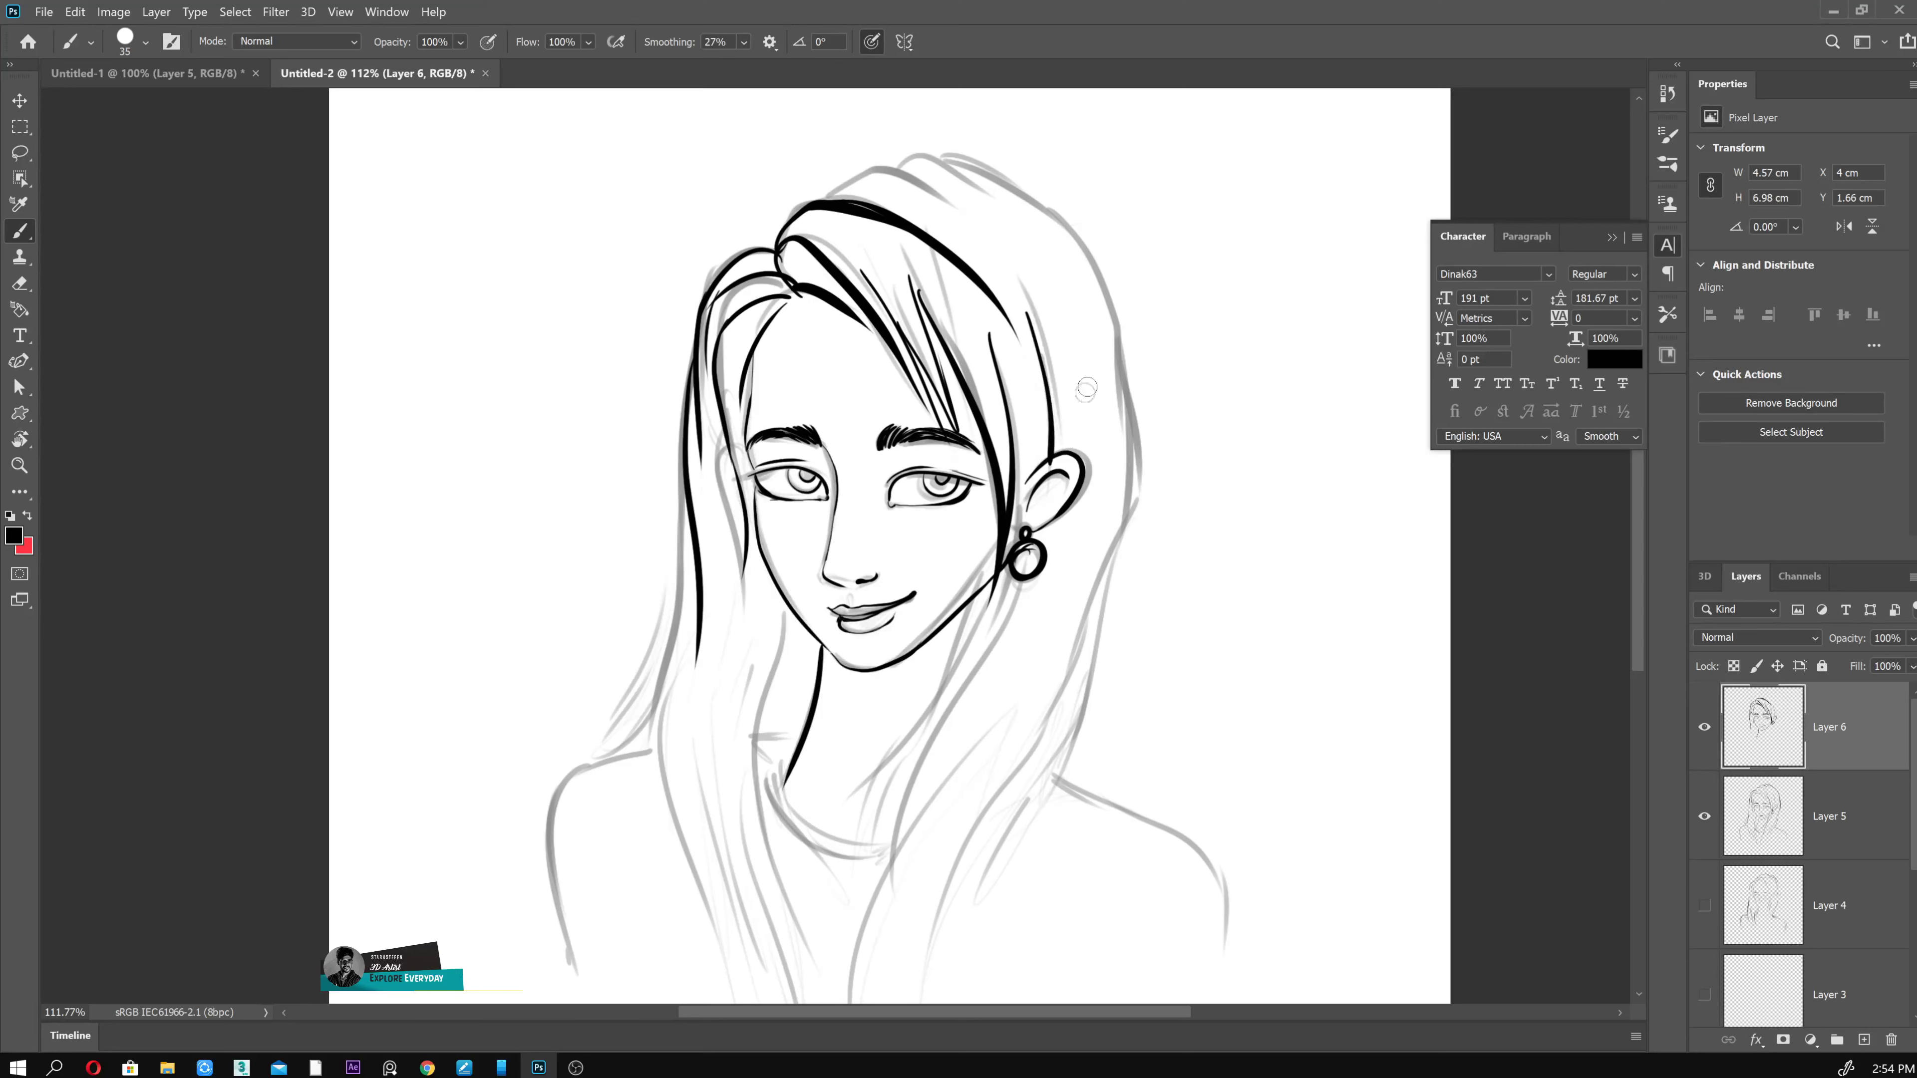
{"action": "left_click_drag", "start_coordinate": [819, 201], "coordinate": [1075, 242]}
{"action": "key", "text": "ctrl+z"}
{"action": "key", "text": "ctrl+z"}
{"action": "left_click_drag", "start_coordinate": [834, 199], "coordinate": [1000, 259]}
{"action": "mouse_move", "coordinate": [953, 184]}
{"action": "left_mouse_down"}
{"action": "mouse_move", "coordinate": [1136, 340]}
{"action": "mouse_move", "coordinate": [1170, 435]}
{"action": "mouse_move", "coordinate": [1127, 581]}
{"action": "left_mouse_up"}
- Redraw the long right-side hair strand so it extends lower
{"action": "left_click_drag", "start_coordinate": [1120, 355], "coordinate": [1086, 645]}
{"action": "key", "text": "ctrl+z"}
{"action": "mouse_move", "coordinate": [997, 201]}
{"action": "left_mouse_down"}
{"action": "mouse_move", "coordinate": [1106, 453]}
{"action": "mouse_move", "coordinate": [1078, 657]}
{"action": "left_mouse_up"}
{"action": "left_click_drag", "start_coordinate": [1141, 457], "coordinate": [1011, 804]}
{"action": "key", "text": "ctrl+z"}
{"action": "mouse_move", "coordinate": [1141, 407]}
{"action": "left_mouse_down"}
{"action": "mouse_move", "coordinate": [1040, 782]}
{"action": "mouse_move", "coordinate": [948, 970]}
{"action": "left_mouse_up"}
- Ink hair strands in the lower middle below the earring
{"action": "scroll", "coordinate": [981, 755], "scroll_direction": "down", "scroll_amount": 2}
{"action": "left_click_drag", "start_coordinate": [1019, 488], "coordinate": [823, 865]}
{"action": "key", "text": "ctrl+z"}
{"action": "left_click_drag", "start_coordinate": [1032, 567], "coordinate": [898, 891]}
{"action": "left_click_drag", "start_coordinate": [967, 710], "coordinate": [927, 974]}
{"action": "left_click_drag", "start_coordinate": [1080, 650], "coordinate": [974, 917]}
{"action": "key", "text": "ctrl+z"}
{"action": "left_click_drag", "start_coordinate": [1108, 591], "coordinate": [1015, 812]}
{"action": "key", "text": "ctrl+z"}
- Ink a series of strands down the lower left hair
{"action": "mouse_move", "coordinate": [687, 363]}
{"action": "left_mouse_down"}
{"action": "mouse_move", "coordinate": [675, 556]}
{"action": "mouse_move", "coordinate": [607, 642]}
{"action": "left_mouse_up"}
{"action": "key", "text": "ctrl+z"}
{"action": "mouse_move", "coordinate": [706, 430]}
{"action": "left_mouse_down"}
{"action": "mouse_move", "coordinate": [656, 732]}
{"action": "mouse_move", "coordinate": [720, 838]}
{"action": "left_mouse_up"}
{"action": "left_click_drag", "start_coordinate": [755, 593], "coordinate": [826, 781]}
{"action": "left_click_drag", "start_coordinate": [688, 684], "coordinate": [808, 901]}
{"action": "left_click_drag", "start_coordinate": [702, 627], "coordinate": [800, 936]}
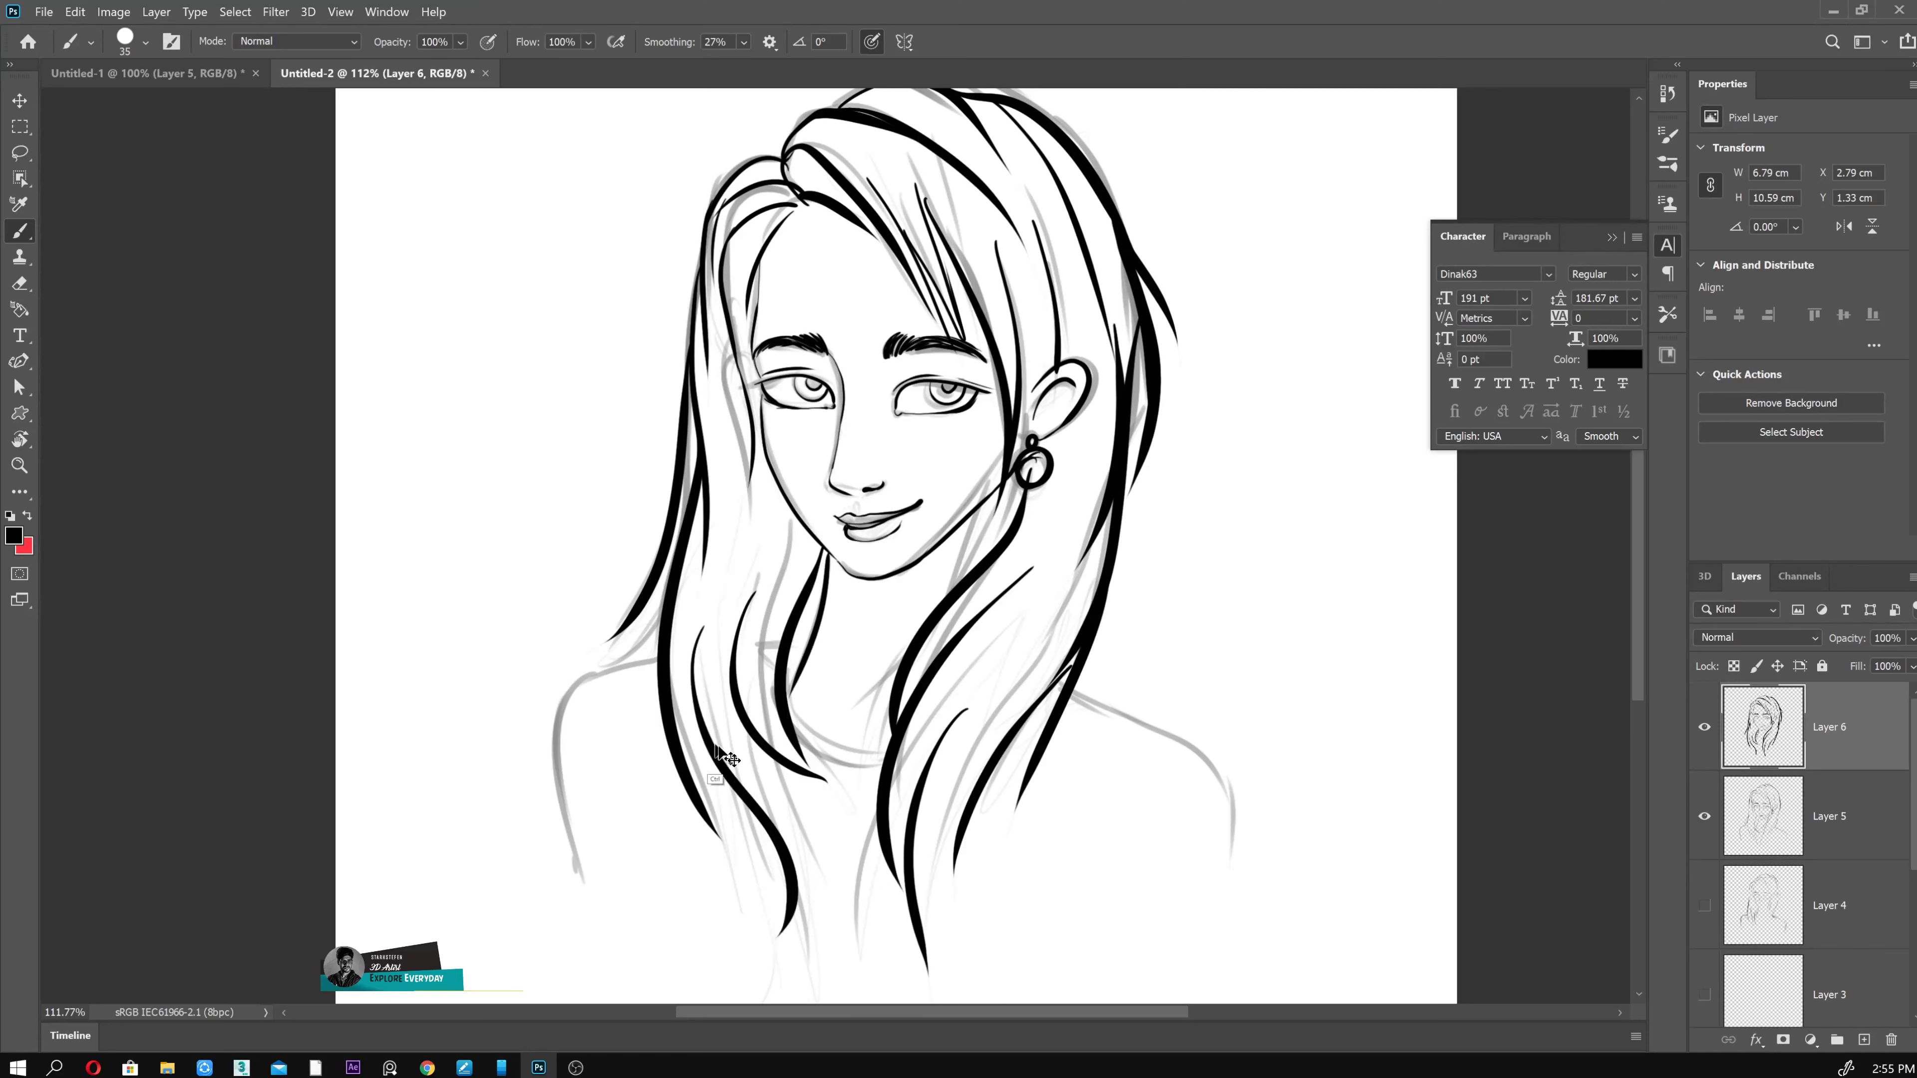
{"action": "key", "text": "ctrl+z"}
{"action": "left_click_drag", "start_coordinate": [709, 681], "coordinate": [841, 954]}
- Ink the curved neckline and the left and right shoulder lines
{"action": "mouse_move", "coordinate": [733, 337]}
{"action": "left_mouse_down"}
{"action": "mouse_move", "coordinate": [753, 626]}
{"action": "mouse_move", "coordinate": [872, 744]}
{"action": "left_mouse_up"}
{"action": "key", "text": "ctrl+z"}
{"action": "key", "text": "ctrl+z"}
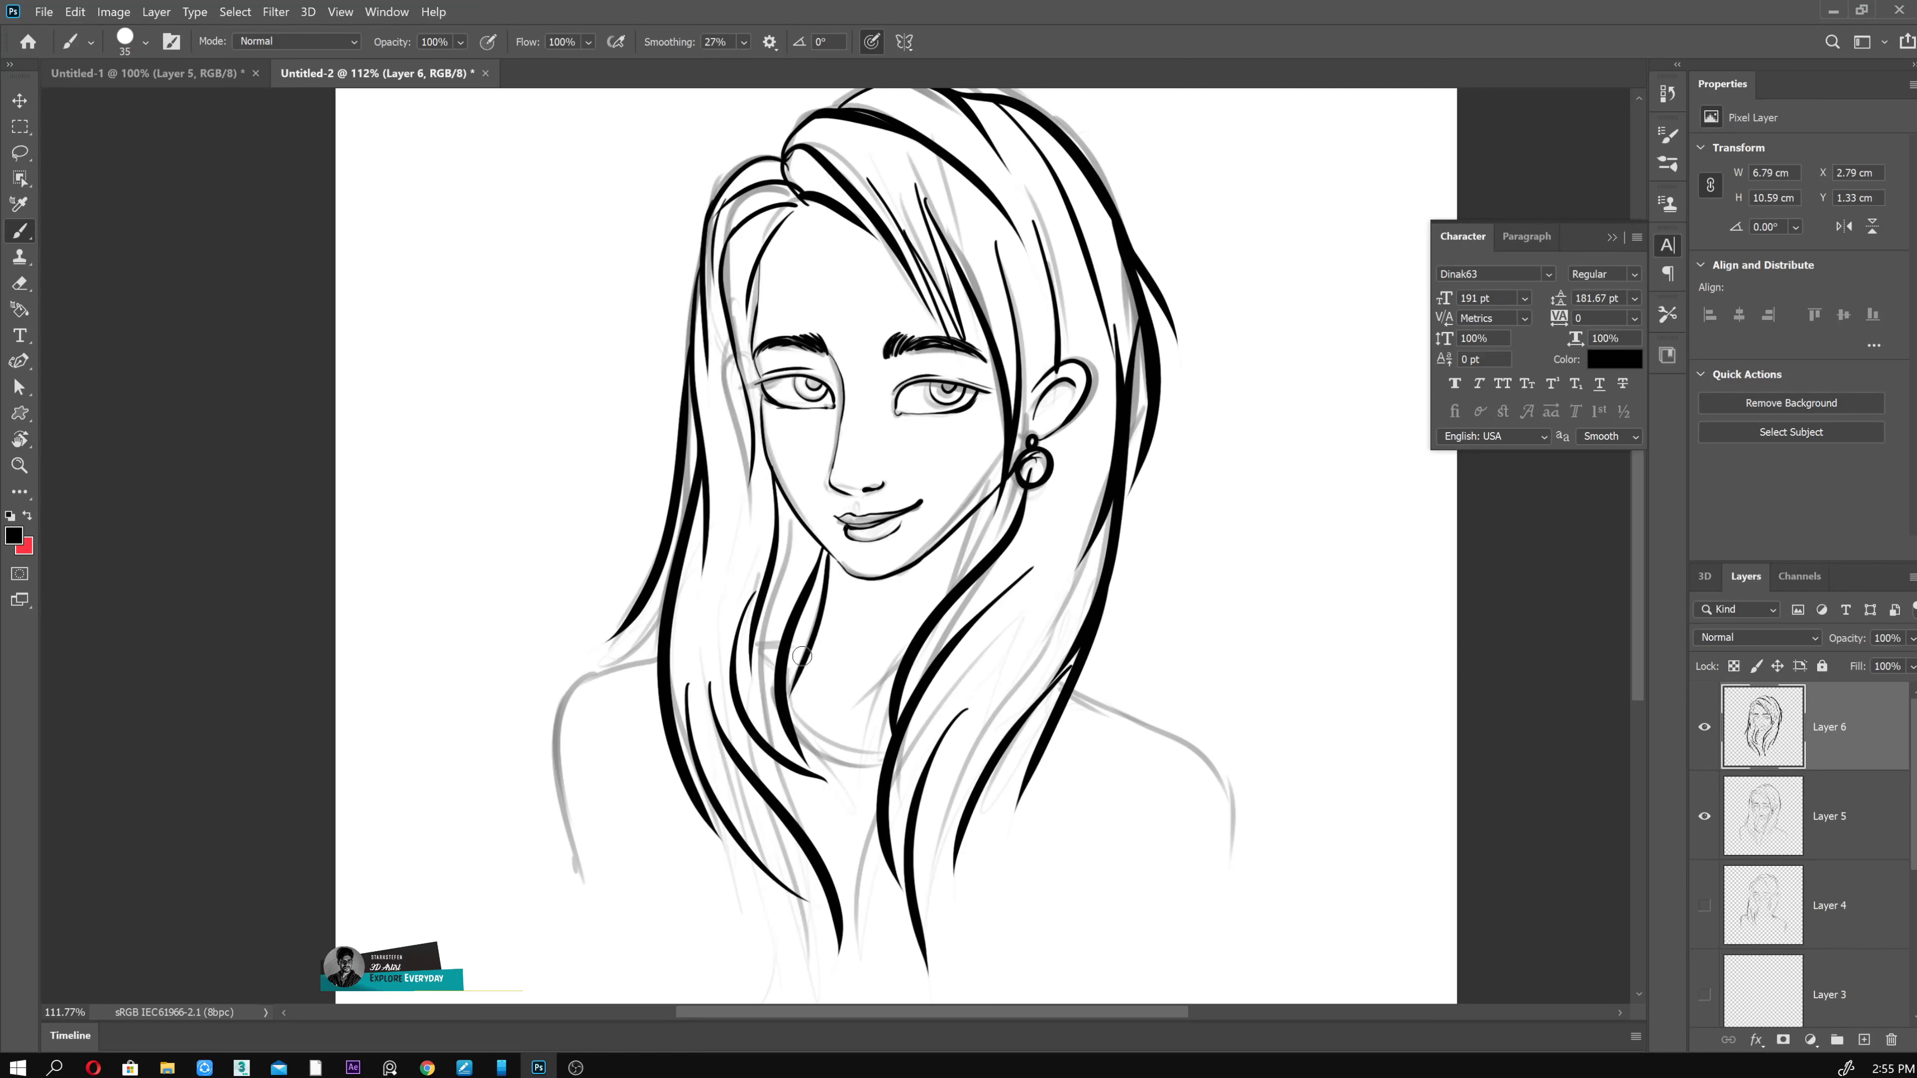
{"action": "left_click_drag", "start_coordinate": [798, 648], "coordinate": [890, 716]}
{"action": "key", "text": "ctrl+z"}
{"action": "left_click_drag", "start_coordinate": [655, 656], "coordinate": [581, 868]}
{"action": "left_click_drag", "start_coordinate": [1072, 701], "coordinate": [1223, 899]}
{"action": "key", "text": "ctrl+z"}
- Add a strand below the earring, thicken the forehead hair and reinforce both shoulder lines
{"action": "left_click_drag", "start_coordinate": [958, 573], "coordinate": [1020, 500]}
{"action": "left_click_drag", "start_coordinate": [755, 288], "coordinate": [758, 305]}
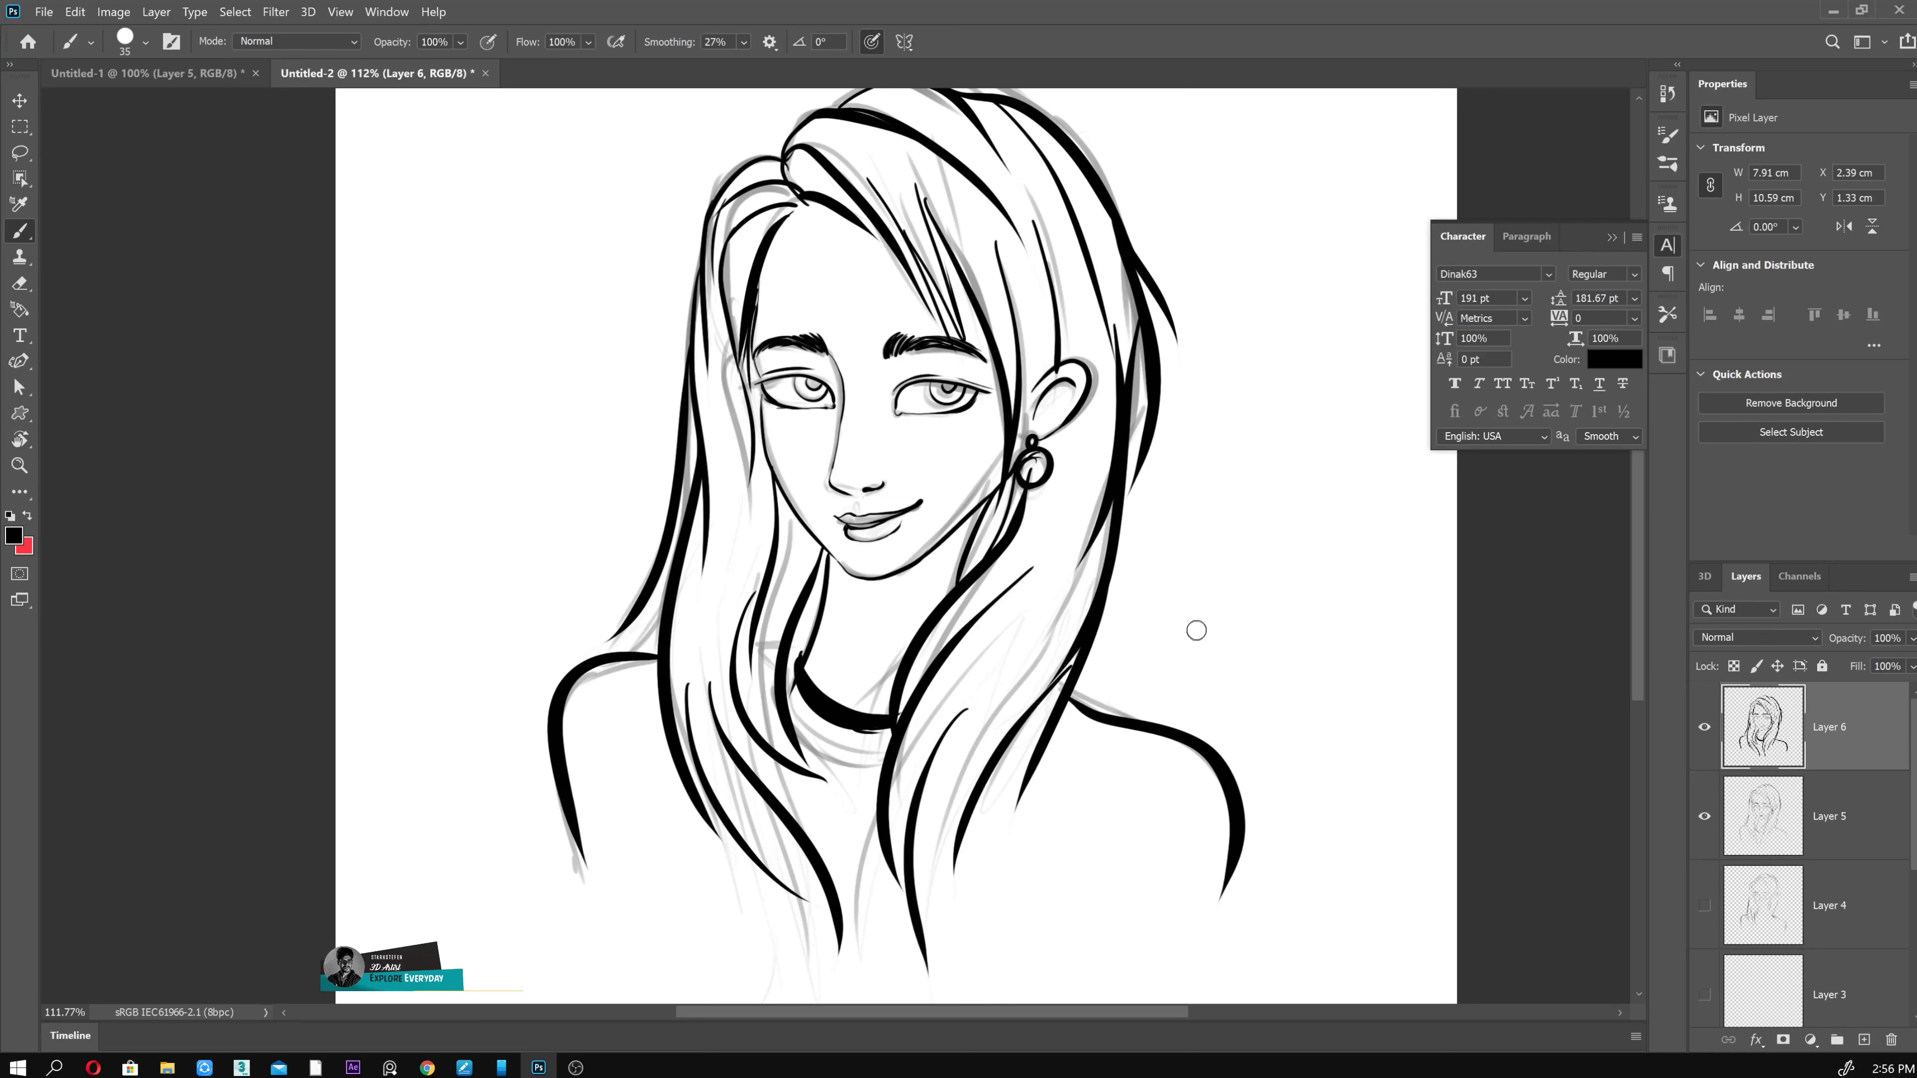
{"action": "left_click_drag", "start_coordinate": [1124, 728], "coordinate": [1045, 817]}
{"action": "left_click_drag", "start_coordinate": [1207, 747], "coordinate": [996, 863]}
{"action": "left_click_drag", "start_coordinate": [585, 672], "coordinate": [694, 814]}
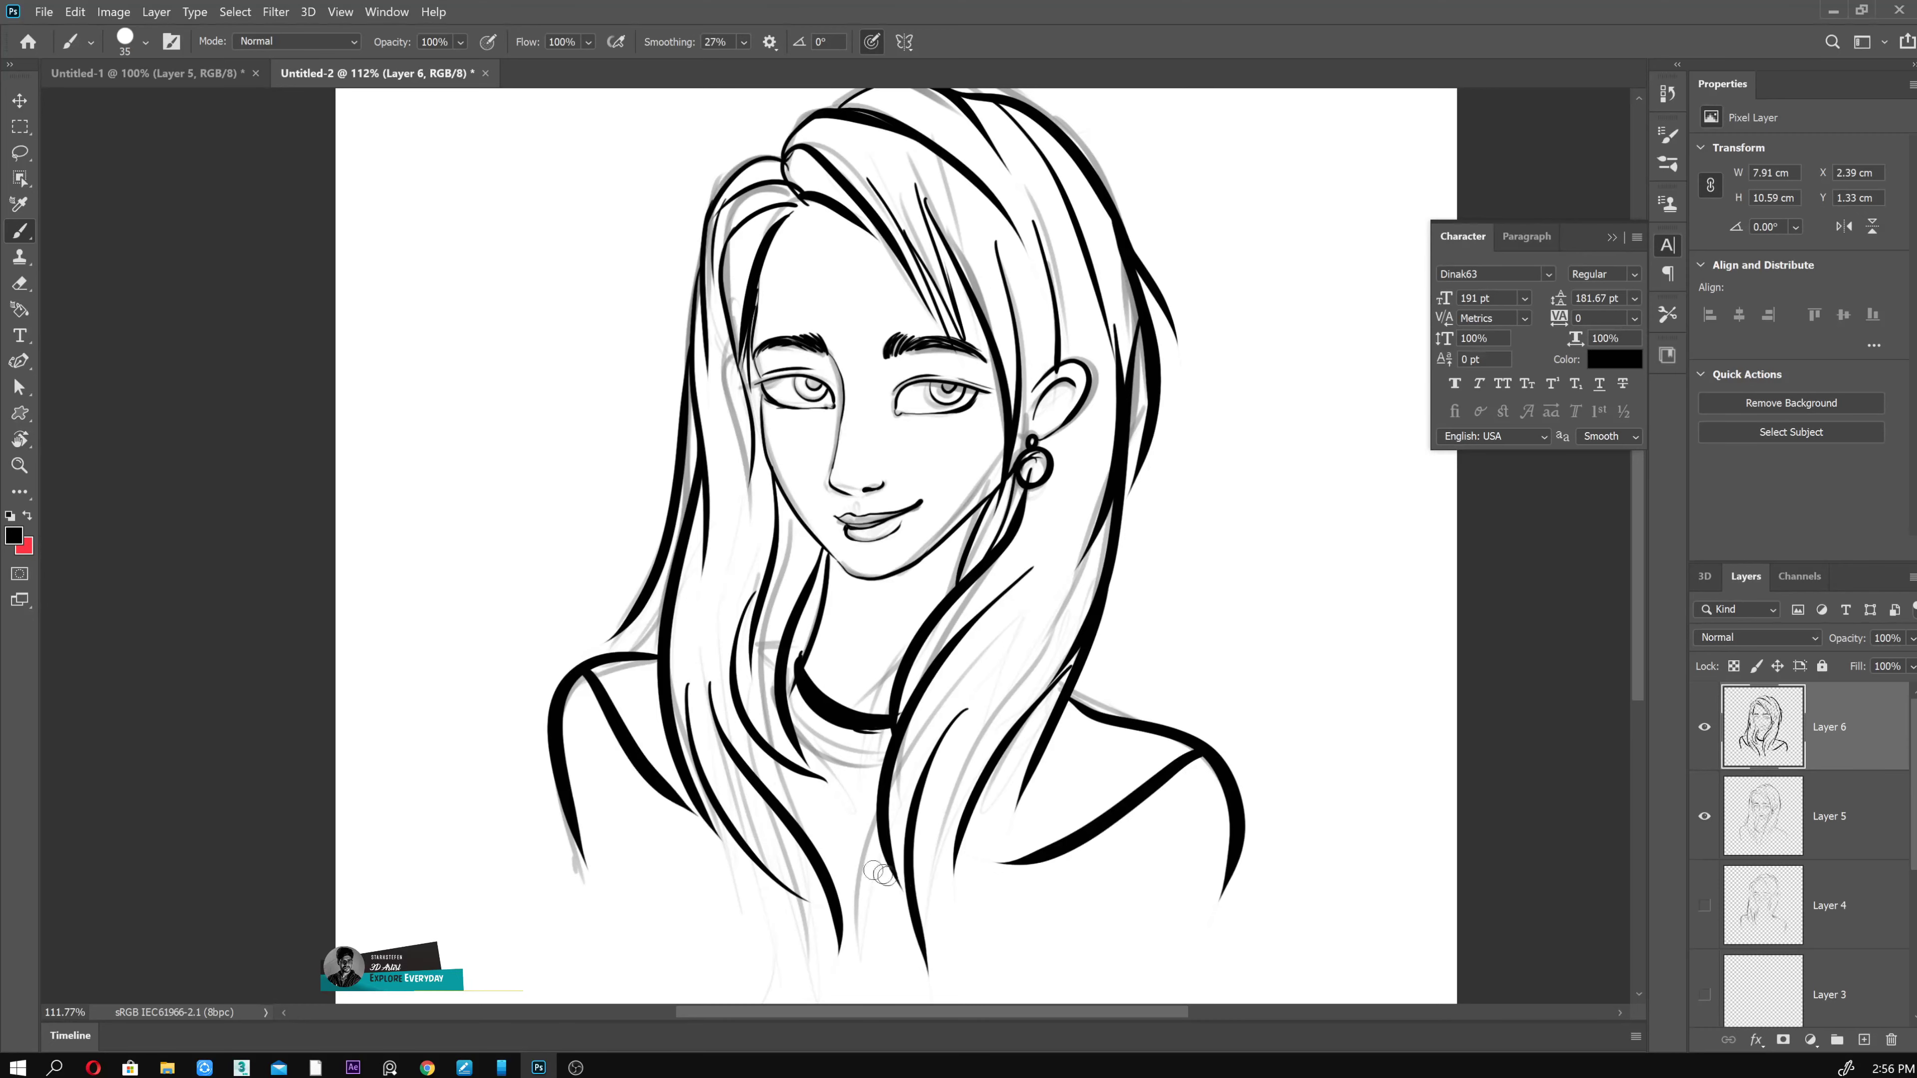
- Finish the lower right hair and shoulder strokes, then zoom in on the face
{"action": "left_click_drag", "start_coordinate": [1019, 862], "coordinate": [953, 877]}
{"action": "left_click_drag", "start_coordinate": [952, 847], "coordinate": [948, 986]}
{"action": "left_click_drag", "start_coordinate": [938, 898], "coordinate": [920, 1003]}
{"action": "left_click_drag", "start_coordinate": [1025, 785], "coordinate": [969, 922]}
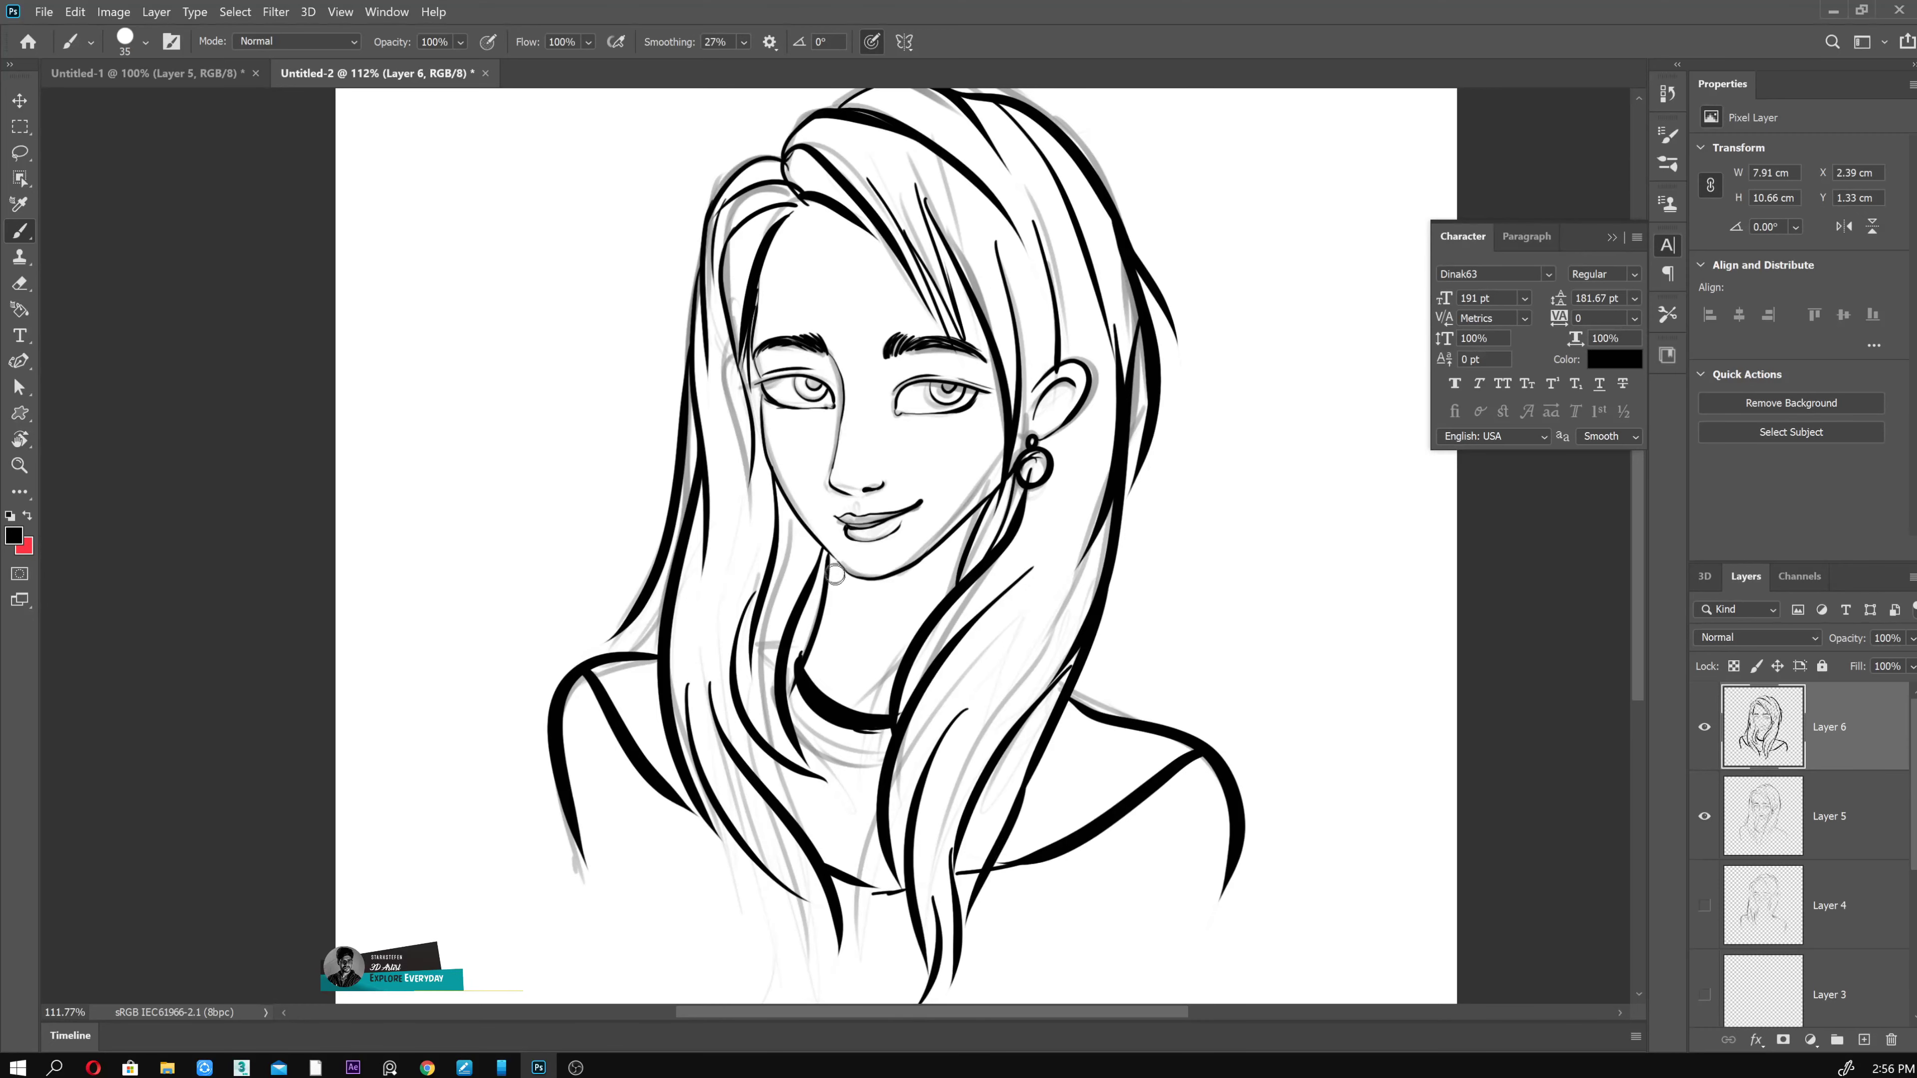
{"action": "scroll", "coordinate": [1217, 550], "scroll_direction": "up", "scroll_amount": 2}
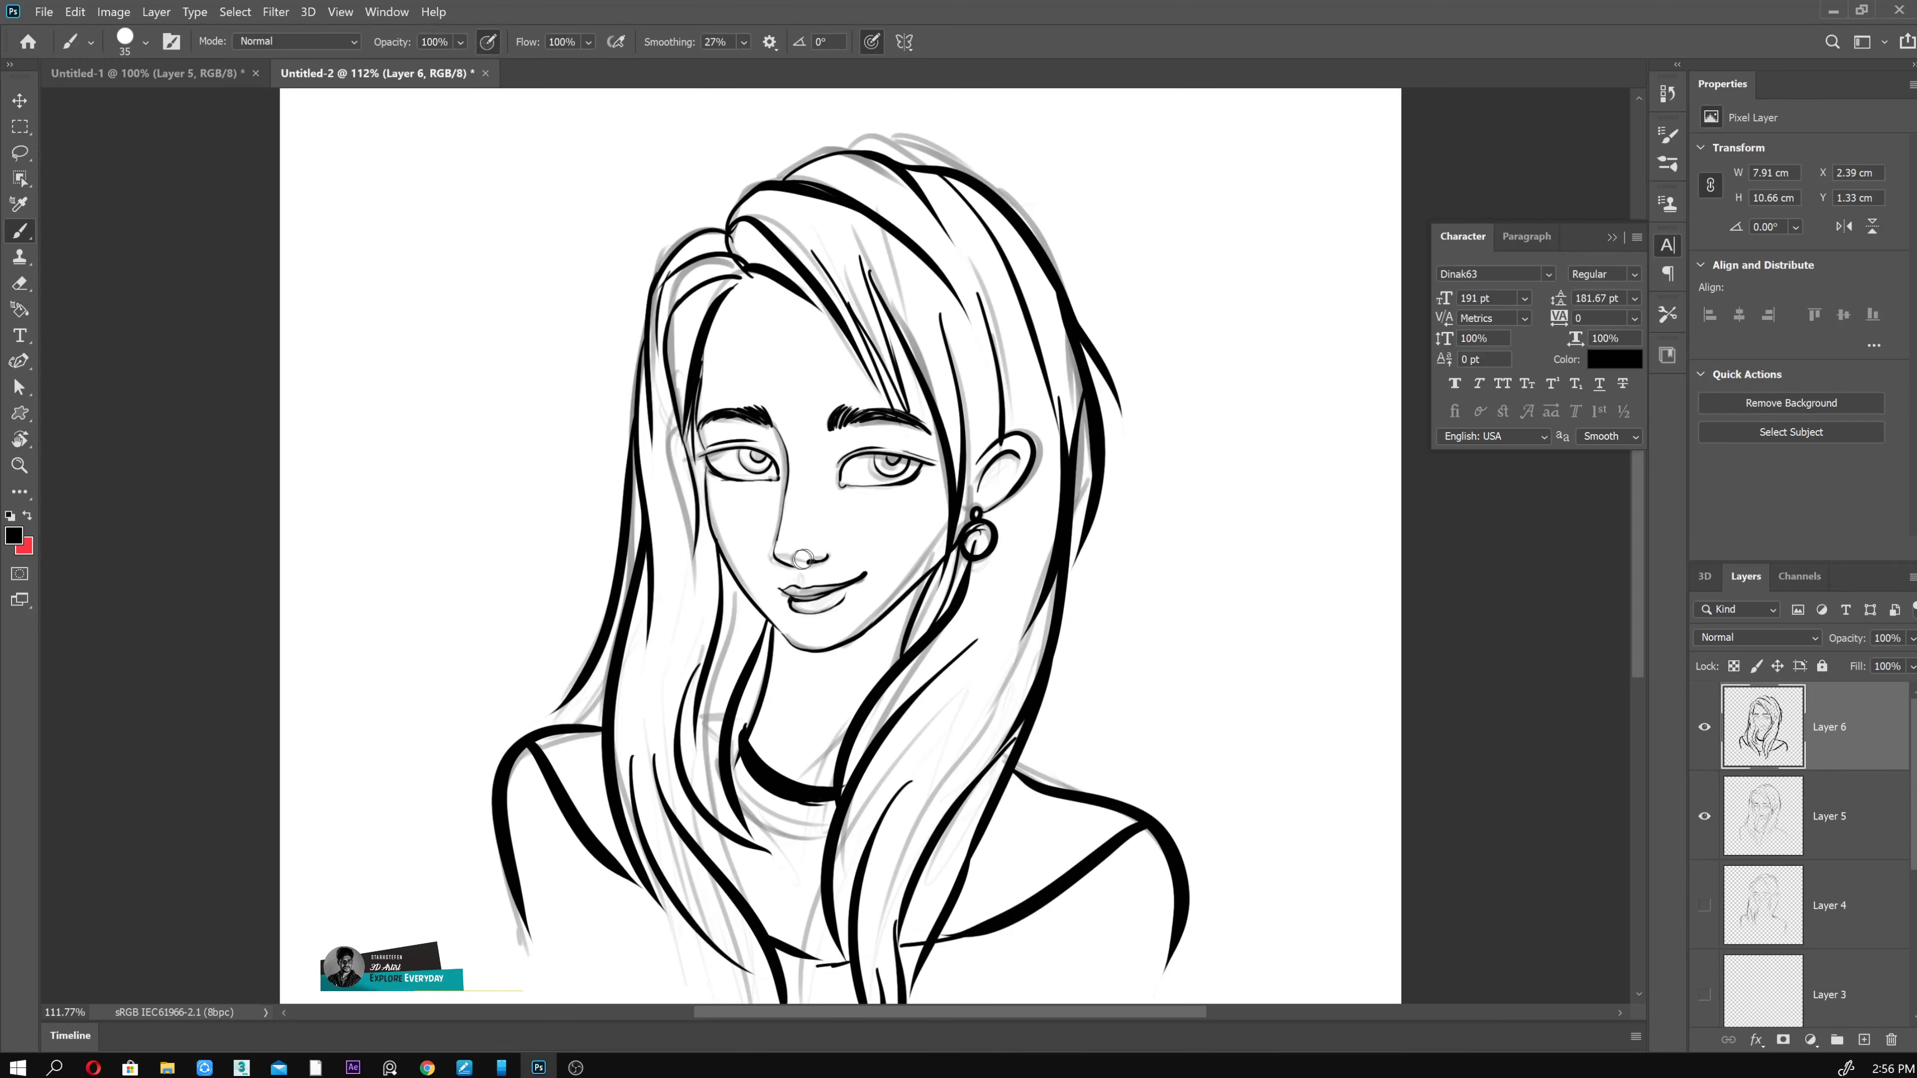
{"action": "key", "text": "ctrl+plus"}
{"action": "key", "text": "ctrl+plus"}
- Hide the sketch, add a layer beneath the line art and paint both irises grey
{"action": "left_click", "coordinate": [1705, 816]}
{"action": "left_click", "coordinate": [1864, 1040], "text": "ctrl"}
{"action": "key", "text": "bracketleft"}
{"action": "key", "text": "bracketleft"}
{"action": "left_click_drag", "start_coordinate": [586, 293], "coordinate": [604, 336]}
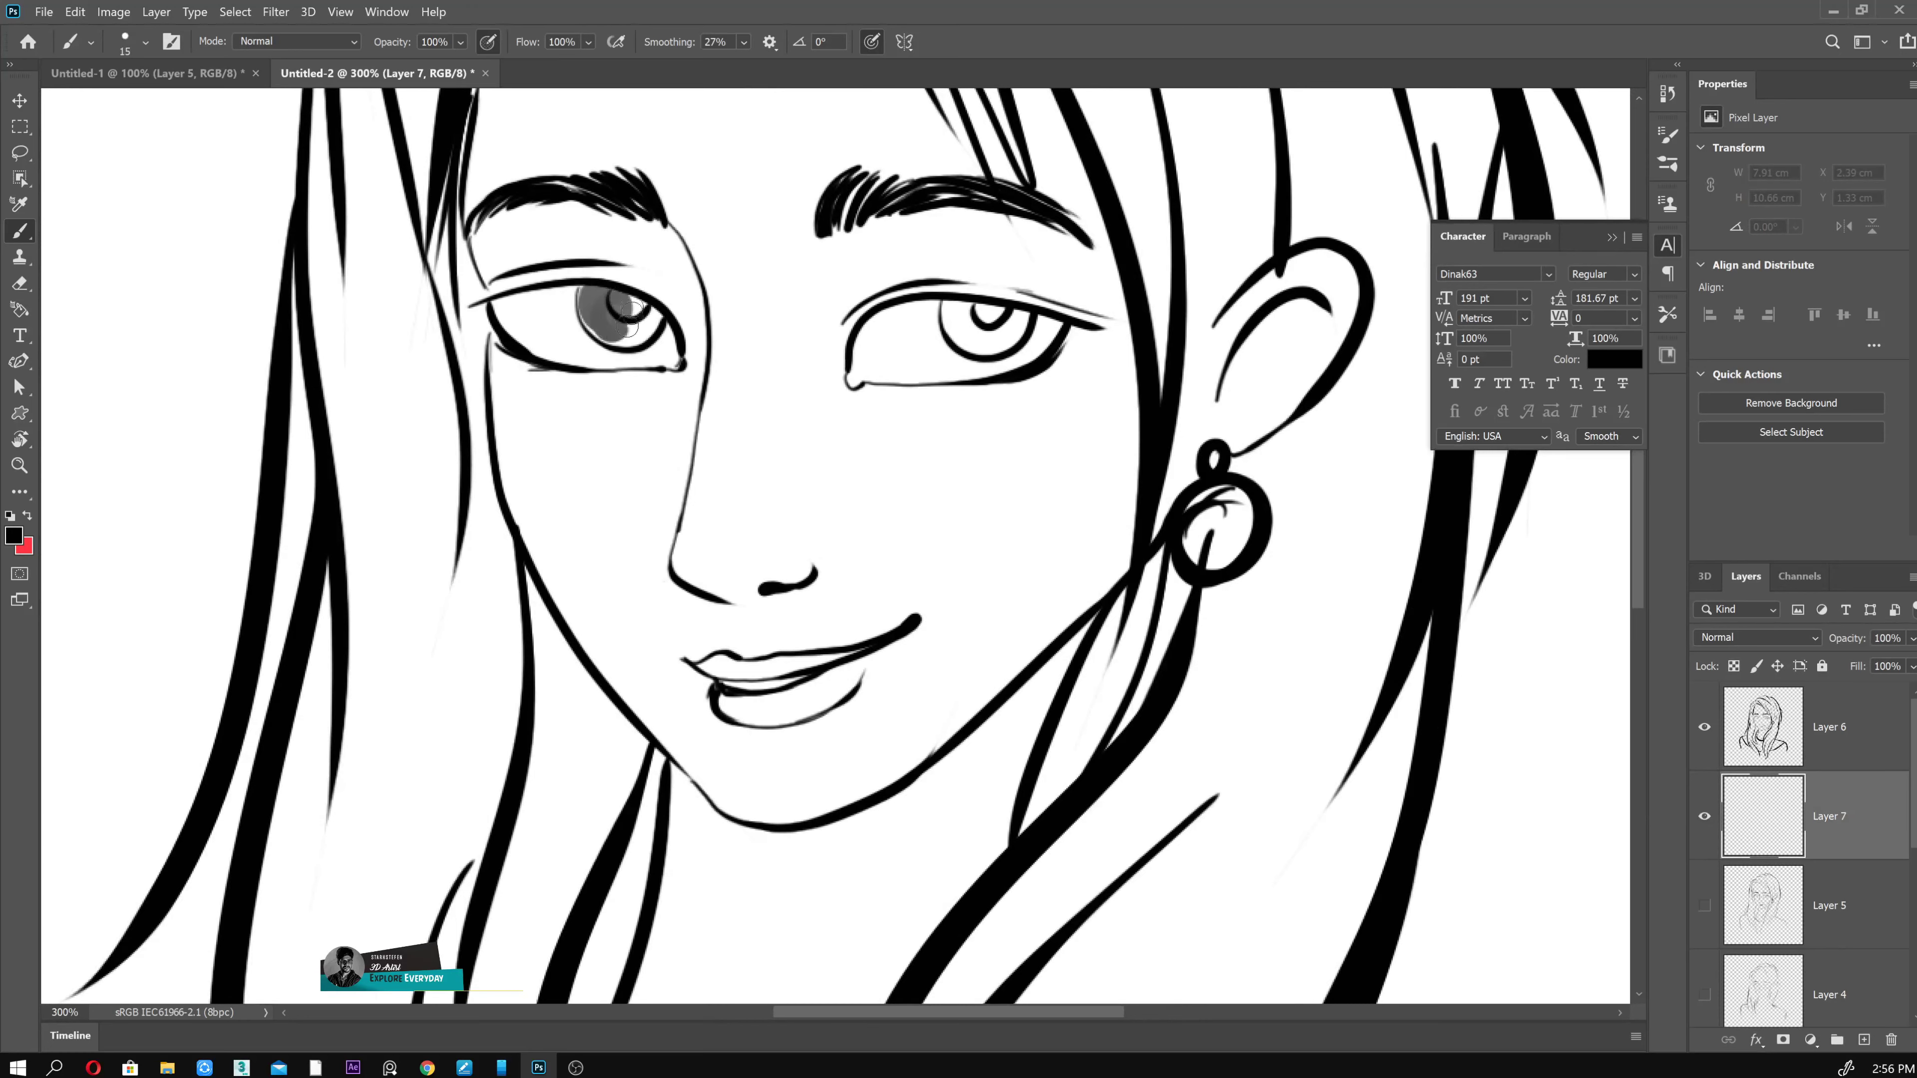
{"action": "key", "text": "bracketright"}
{"action": "left_click_drag", "start_coordinate": [959, 317], "coordinate": [992, 308]}
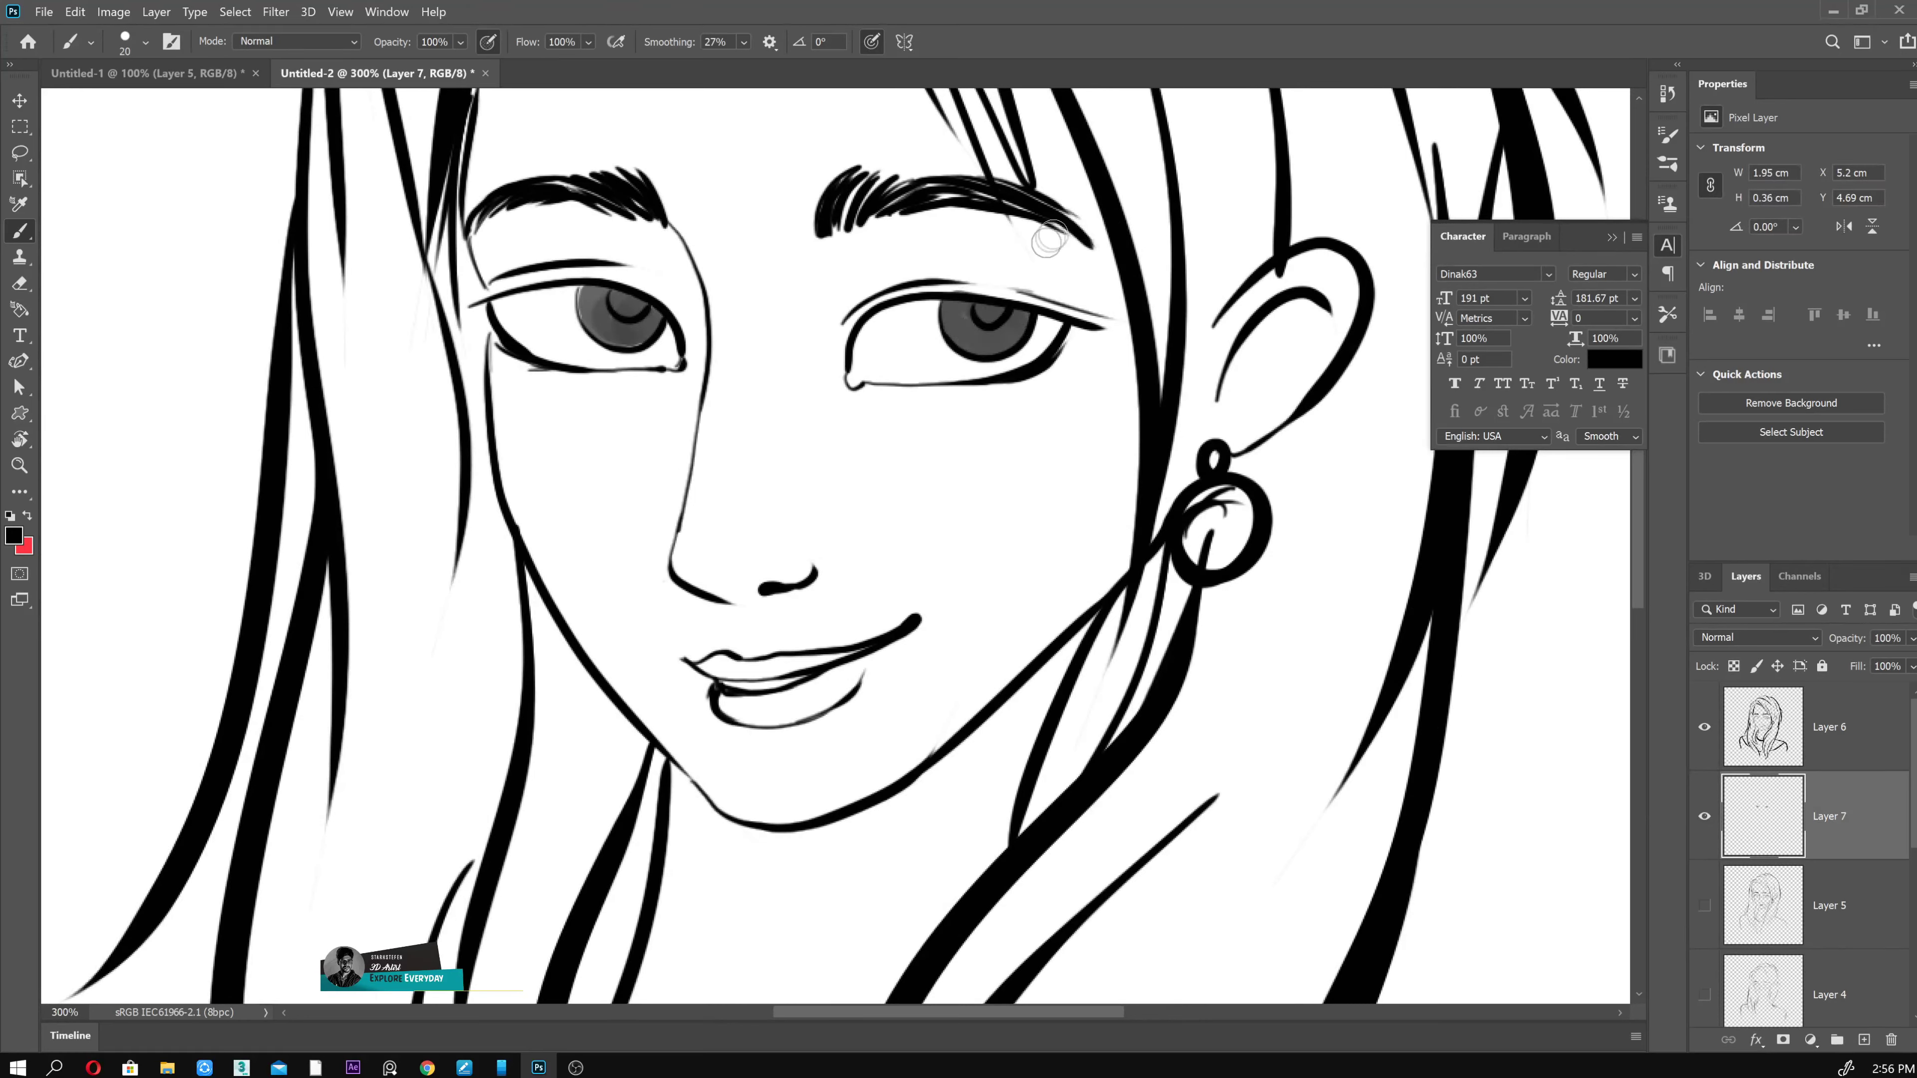
- Recover from an accidental Clone Stamp switch and repaint both irises grey with the Brush
{"action": "key", "text": "s"}
{"action": "key", "text": "ctrl+z"}
{"action": "key", "text": "ctrl+z"}
{"action": "left_click", "coordinate": [603, 312]}
{"action": "key", "text": "Return"}
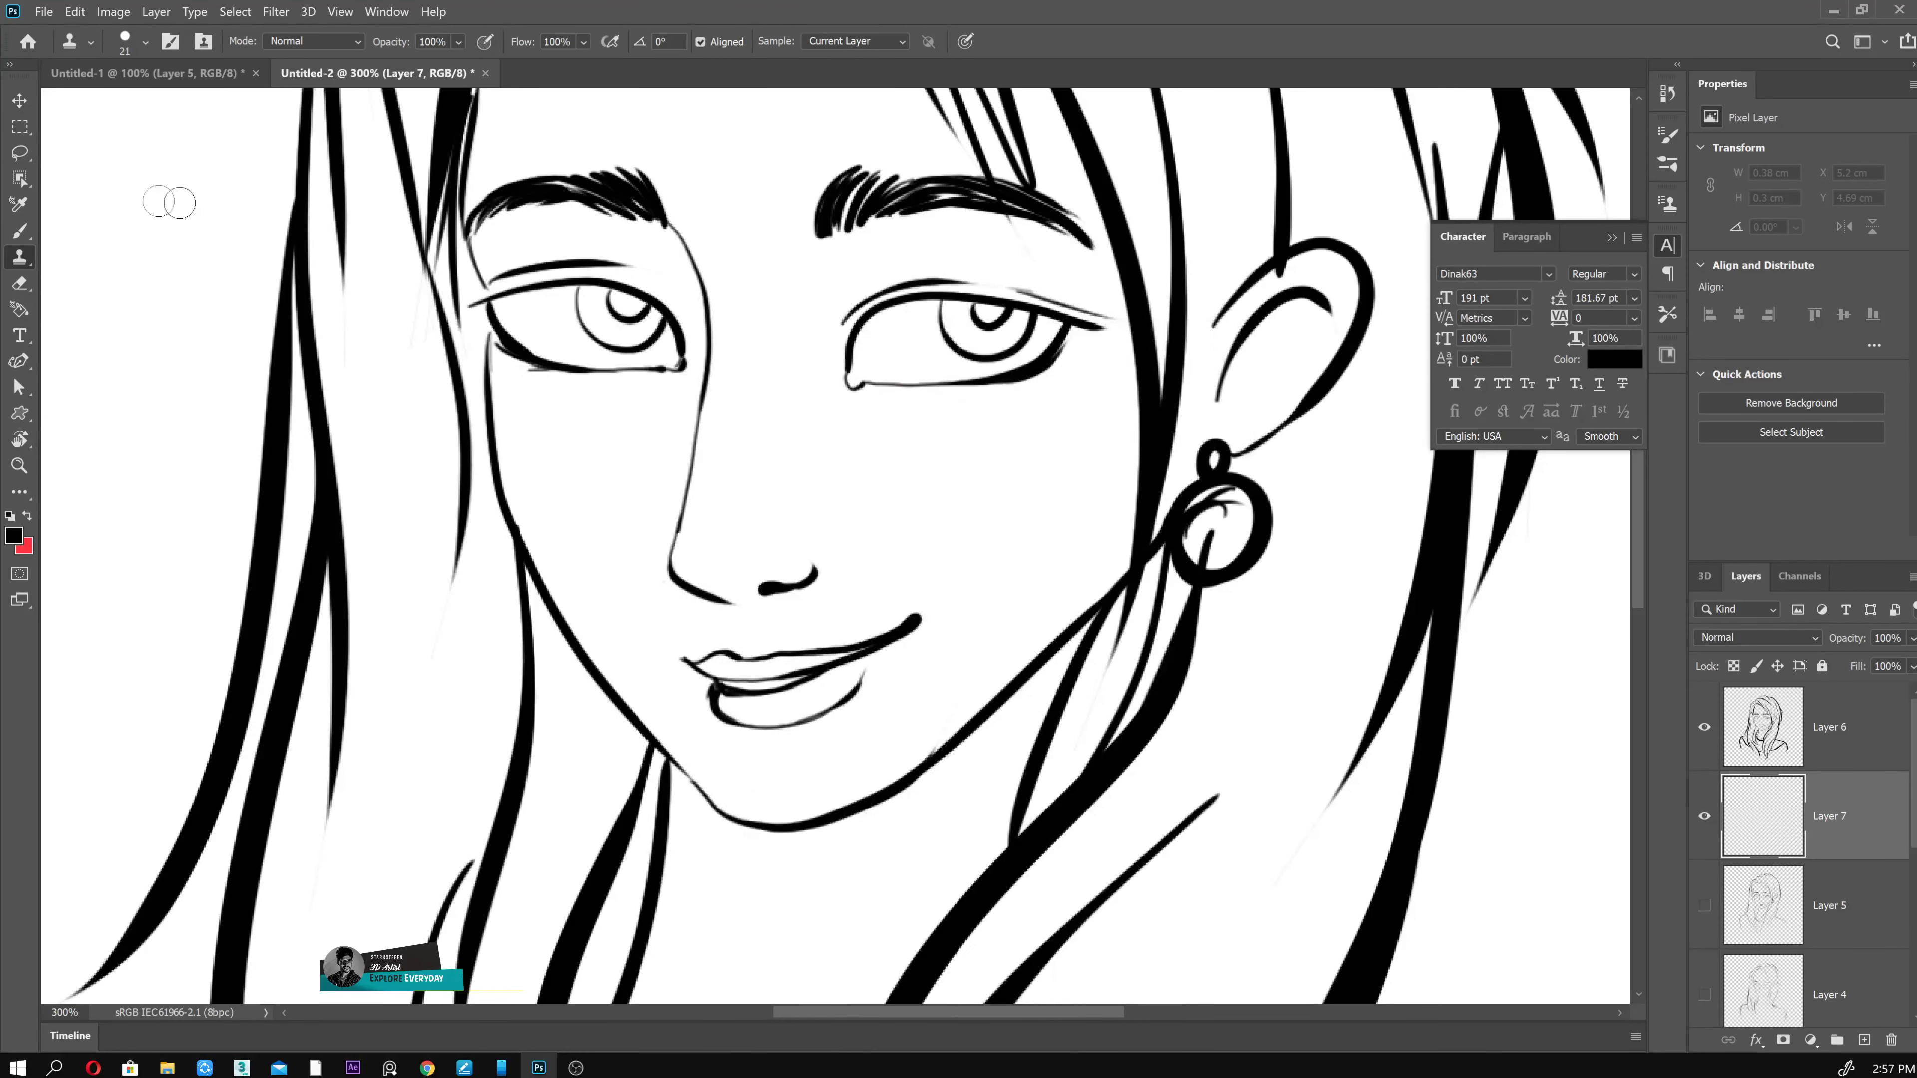
{"action": "key", "text": "b"}
{"action": "right_click", "coordinate": [604, 312]}
{"action": "key", "text": "Escape"}
{"action": "left_click_drag", "start_coordinate": [587, 312], "coordinate": [657, 332]}
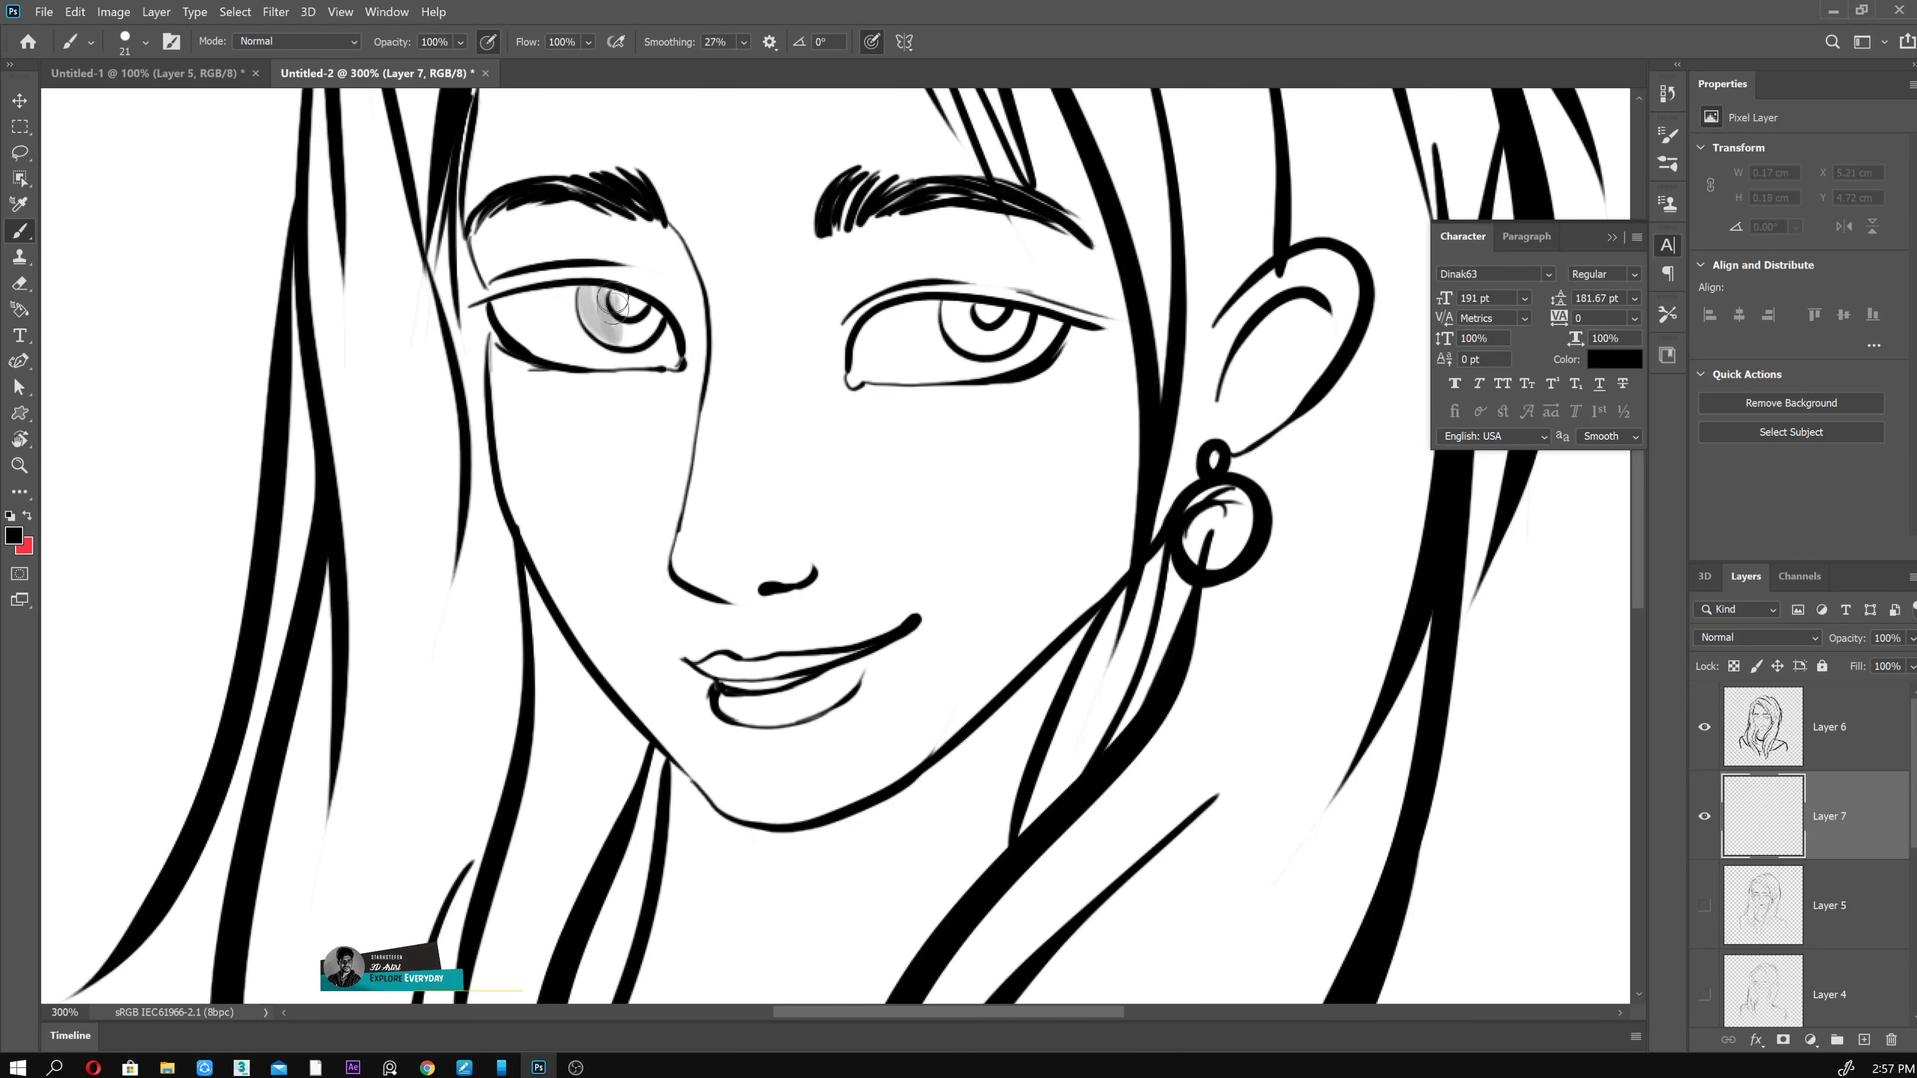
{"action": "mouse_move", "coordinate": [951, 317]}
{"action": "left_mouse_down"}
{"action": "mouse_move", "coordinate": [978, 343]}
{"action": "mouse_move", "coordinate": [1025, 334]}
{"action": "left_mouse_up"}
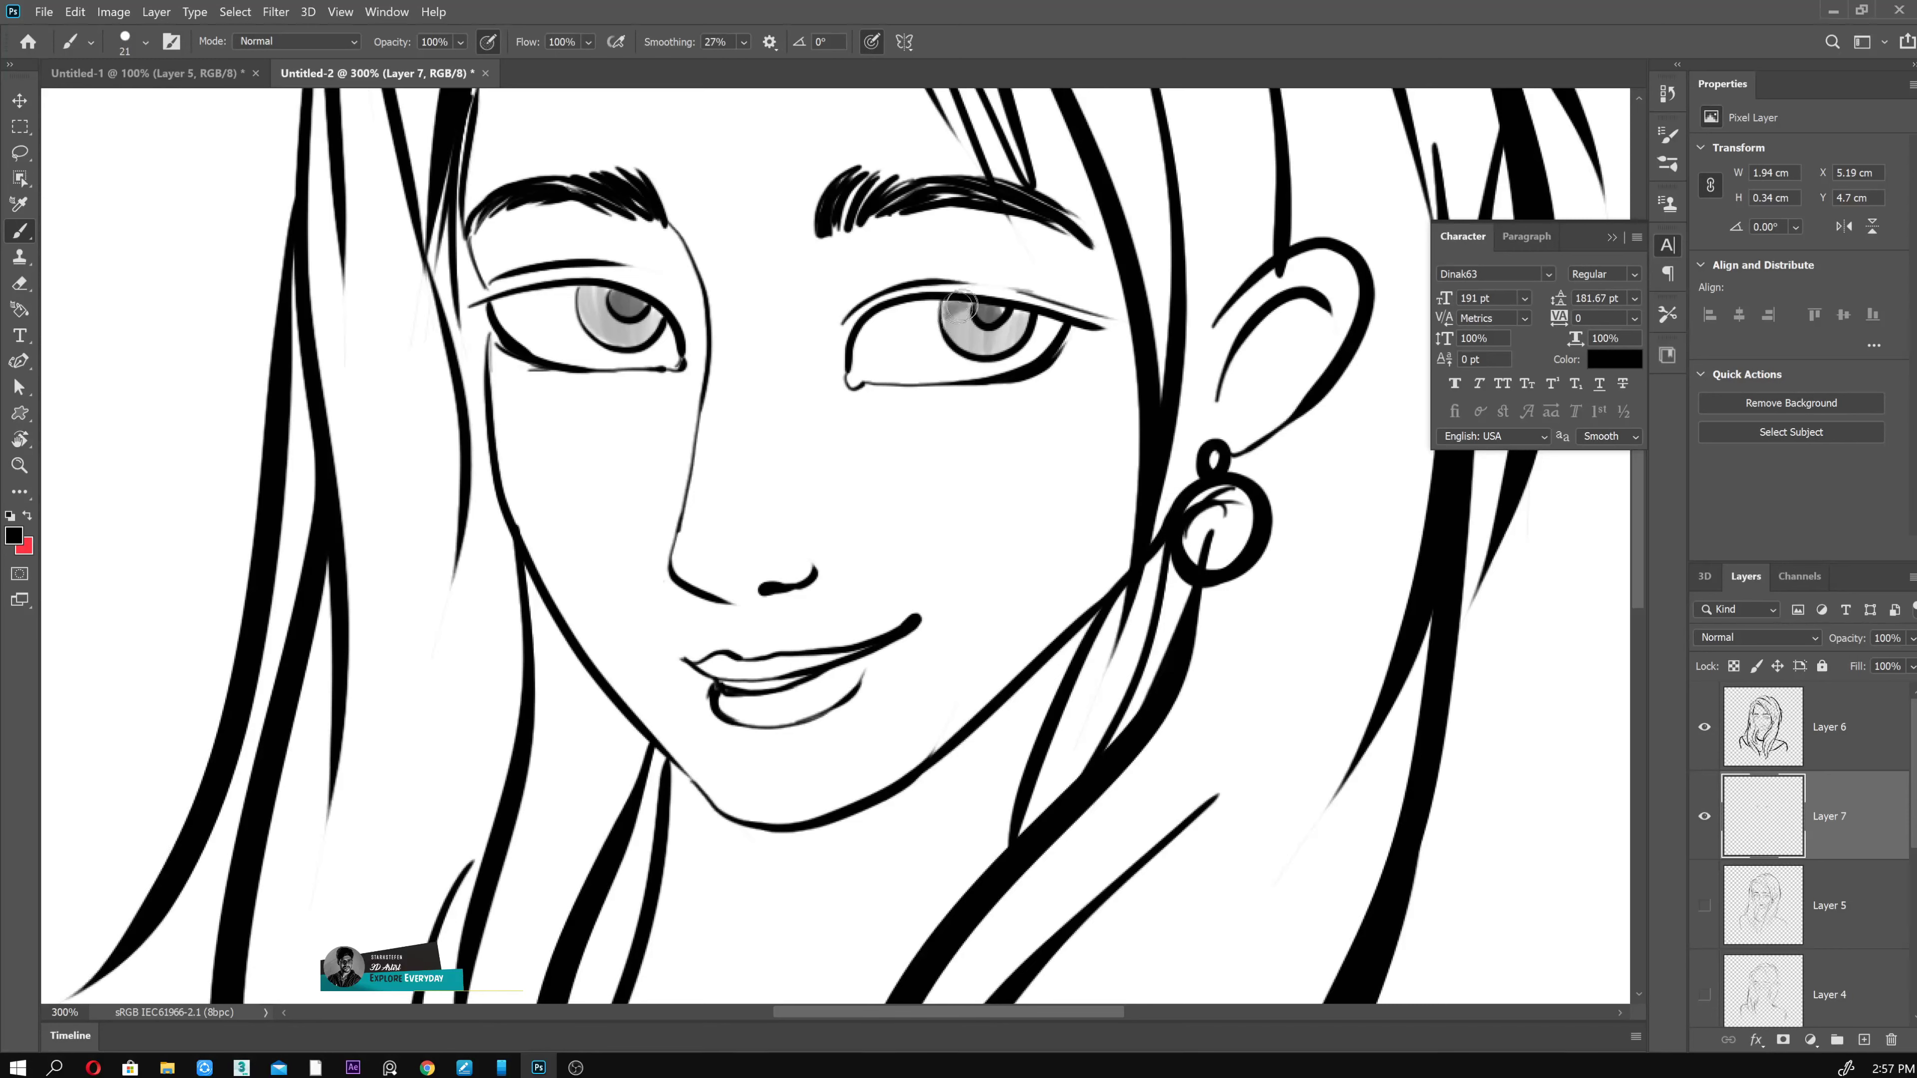
- Shade under both upper lids, the right eye's inner corner and both eyelid creases
{"action": "left_click_drag", "start_coordinate": [880, 350], "coordinate": [1017, 311]}
{"action": "left_click_drag", "start_coordinate": [489, 304], "coordinate": [650, 318]}
{"action": "key", "text": "ctrl+z"}
{"action": "left_click_drag", "start_coordinate": [483, 302], "coordinate": [674, 340]}
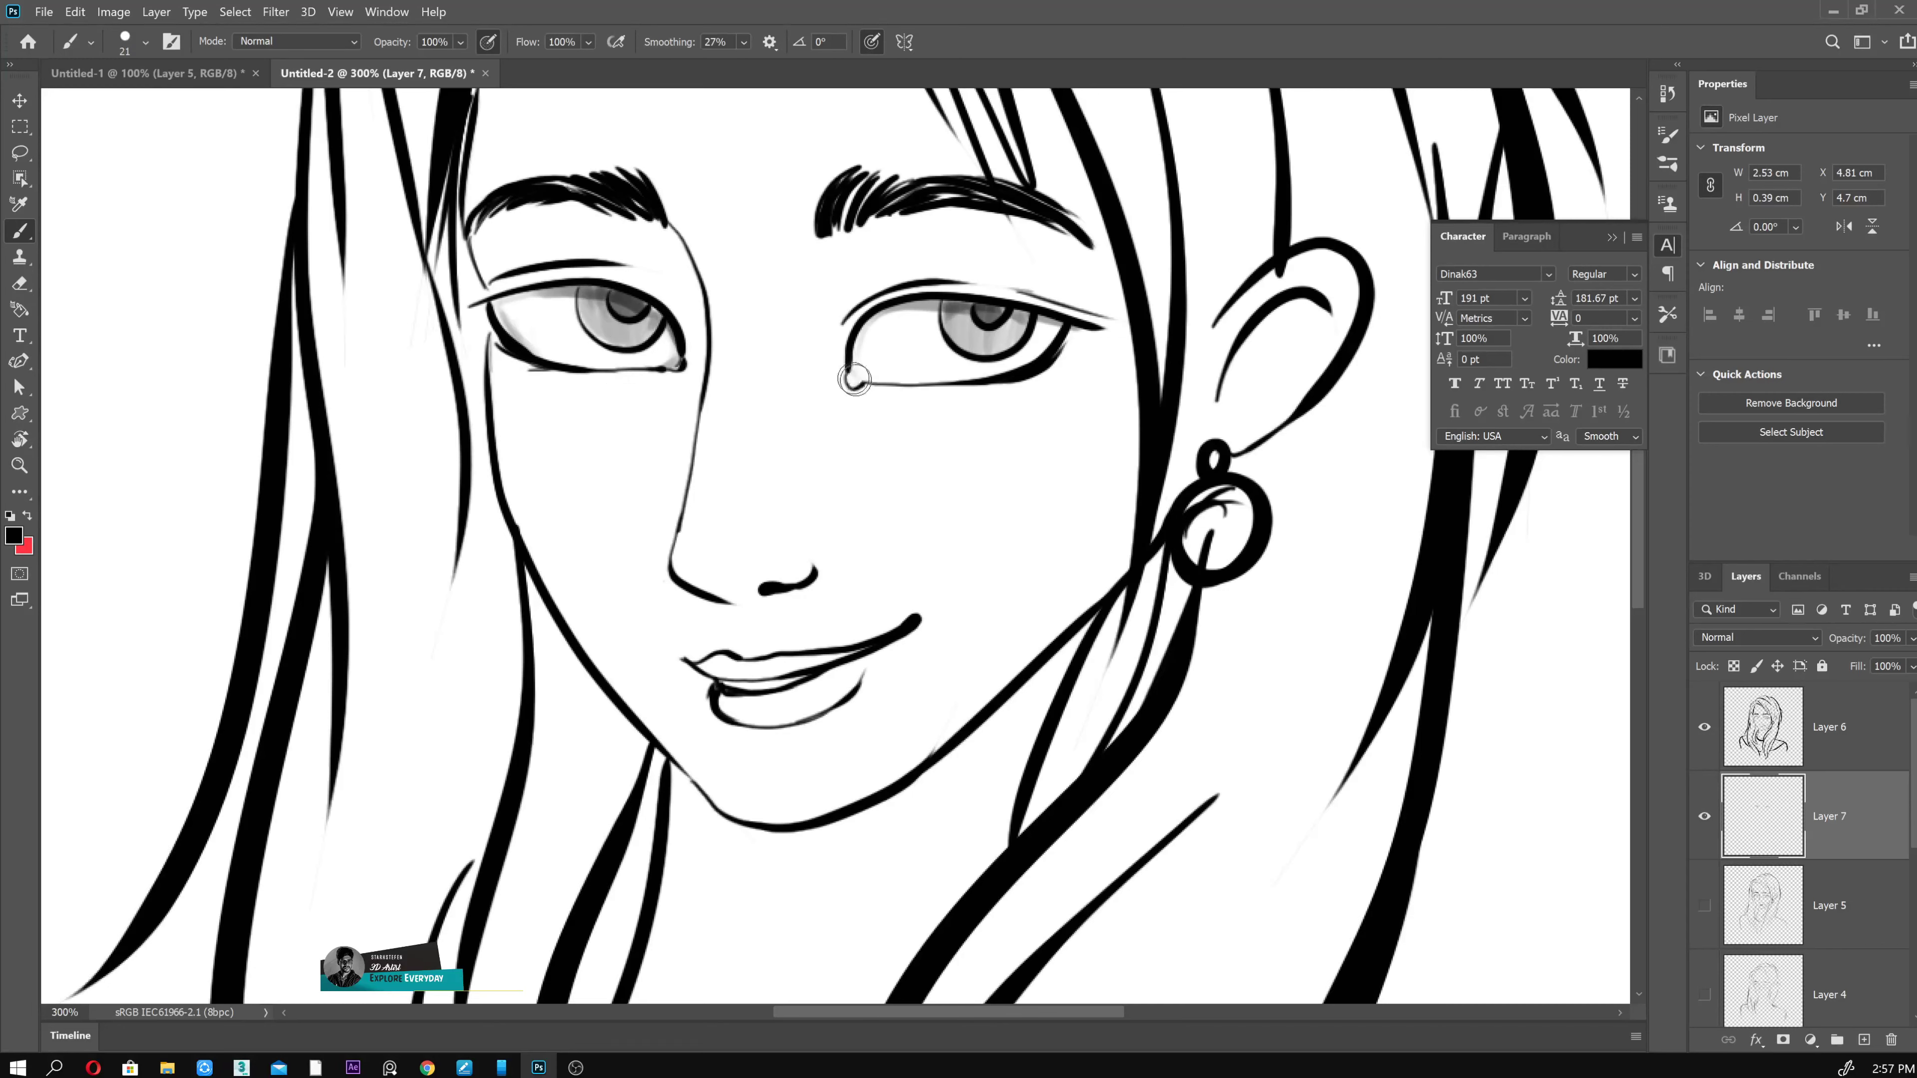
{"action": "left_click_drag", "start_coordinate": [859, 348], "coordinate": [914, 386]}
{"action": "left_click_drag", "start_coordinate": [845, 309], "coordinate": [1000, 293]}
{"action": "left_click_drag", "start_coordinate": [483, 283], "coordinate": [664, 291]}
{"action": "left_click_drag", "start_coordinate": [1040, 284], "coordinate": [1110, 323]}
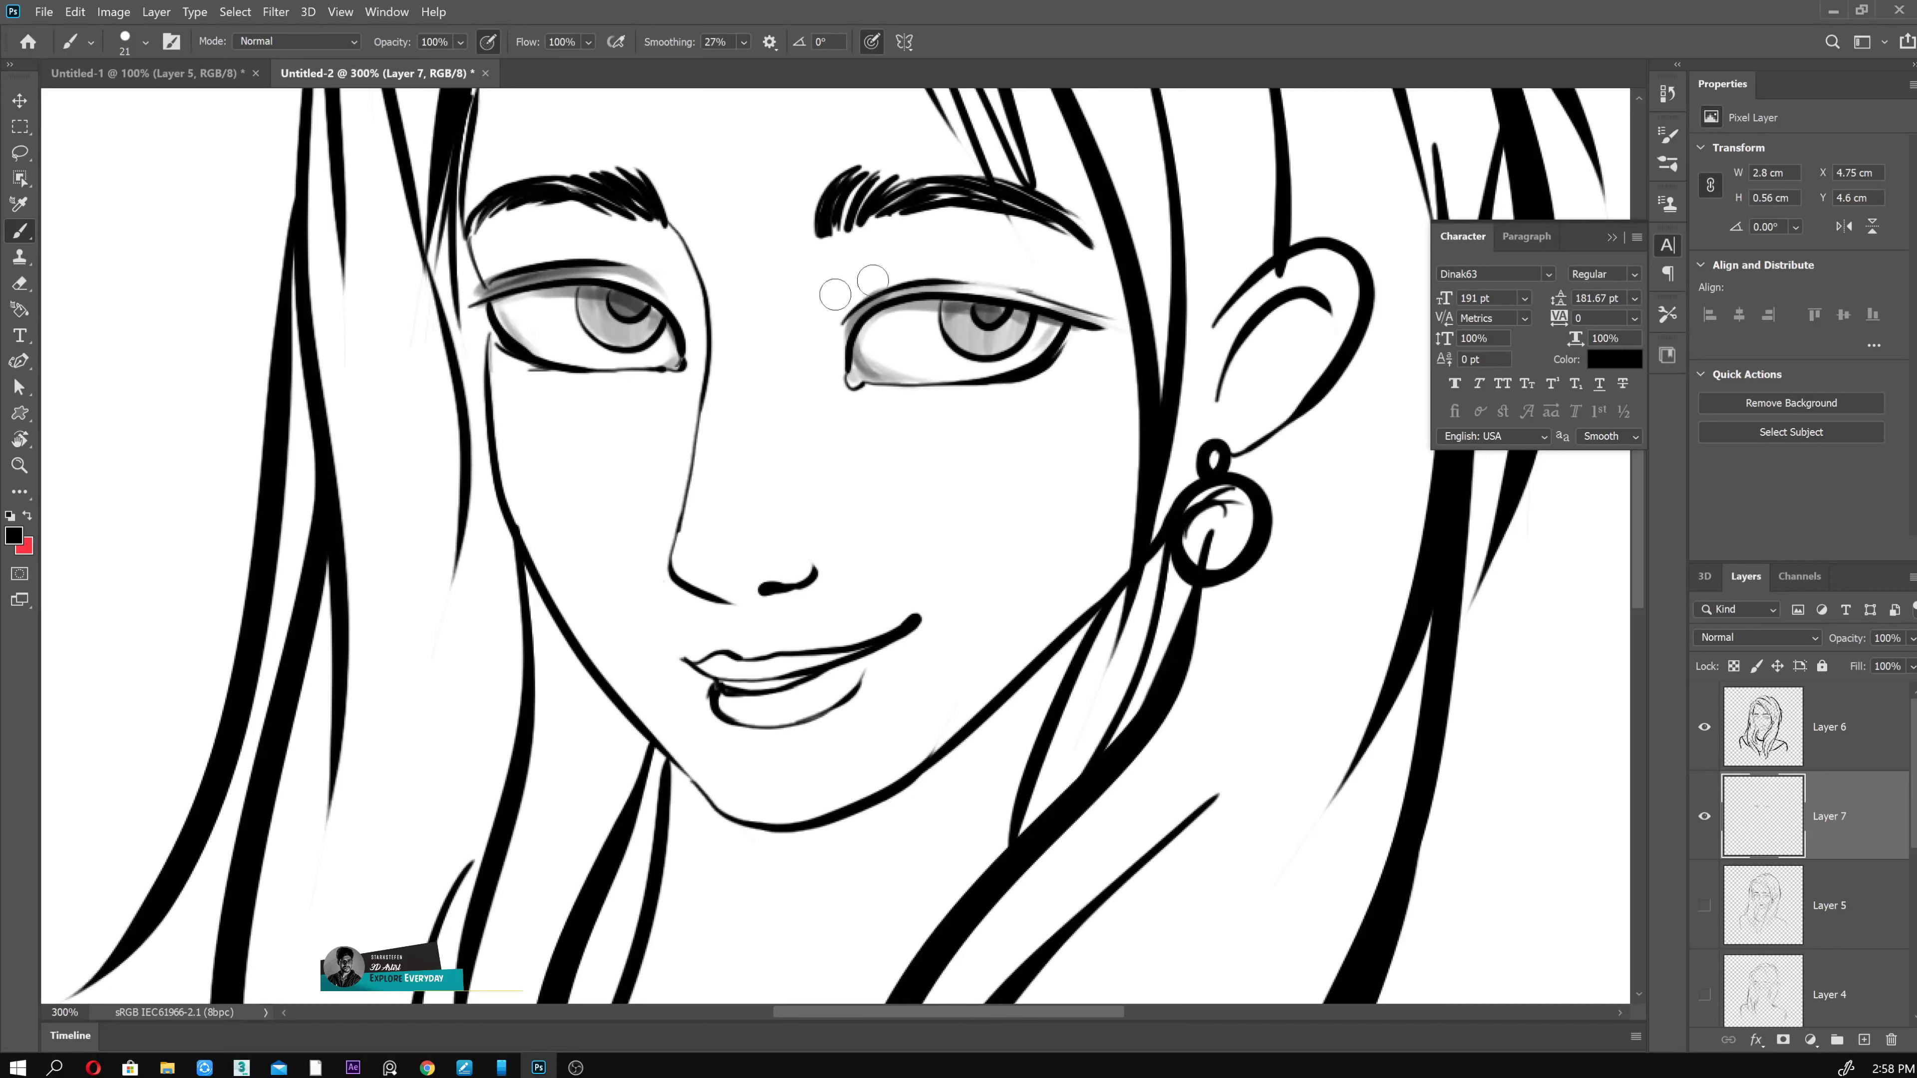
- Shade beneath the nose tip, along the upper lip and along the jawline
{"action": "mouse_move", "coordinate": [684, 566]}
{"action": "left_mouse_down"}
{"action": "mouse_move", "coordinate": [714, 572]}
{"action": "mouse_move", "coordinate": [721, 601]}
{"action": "left_mouse_up"}
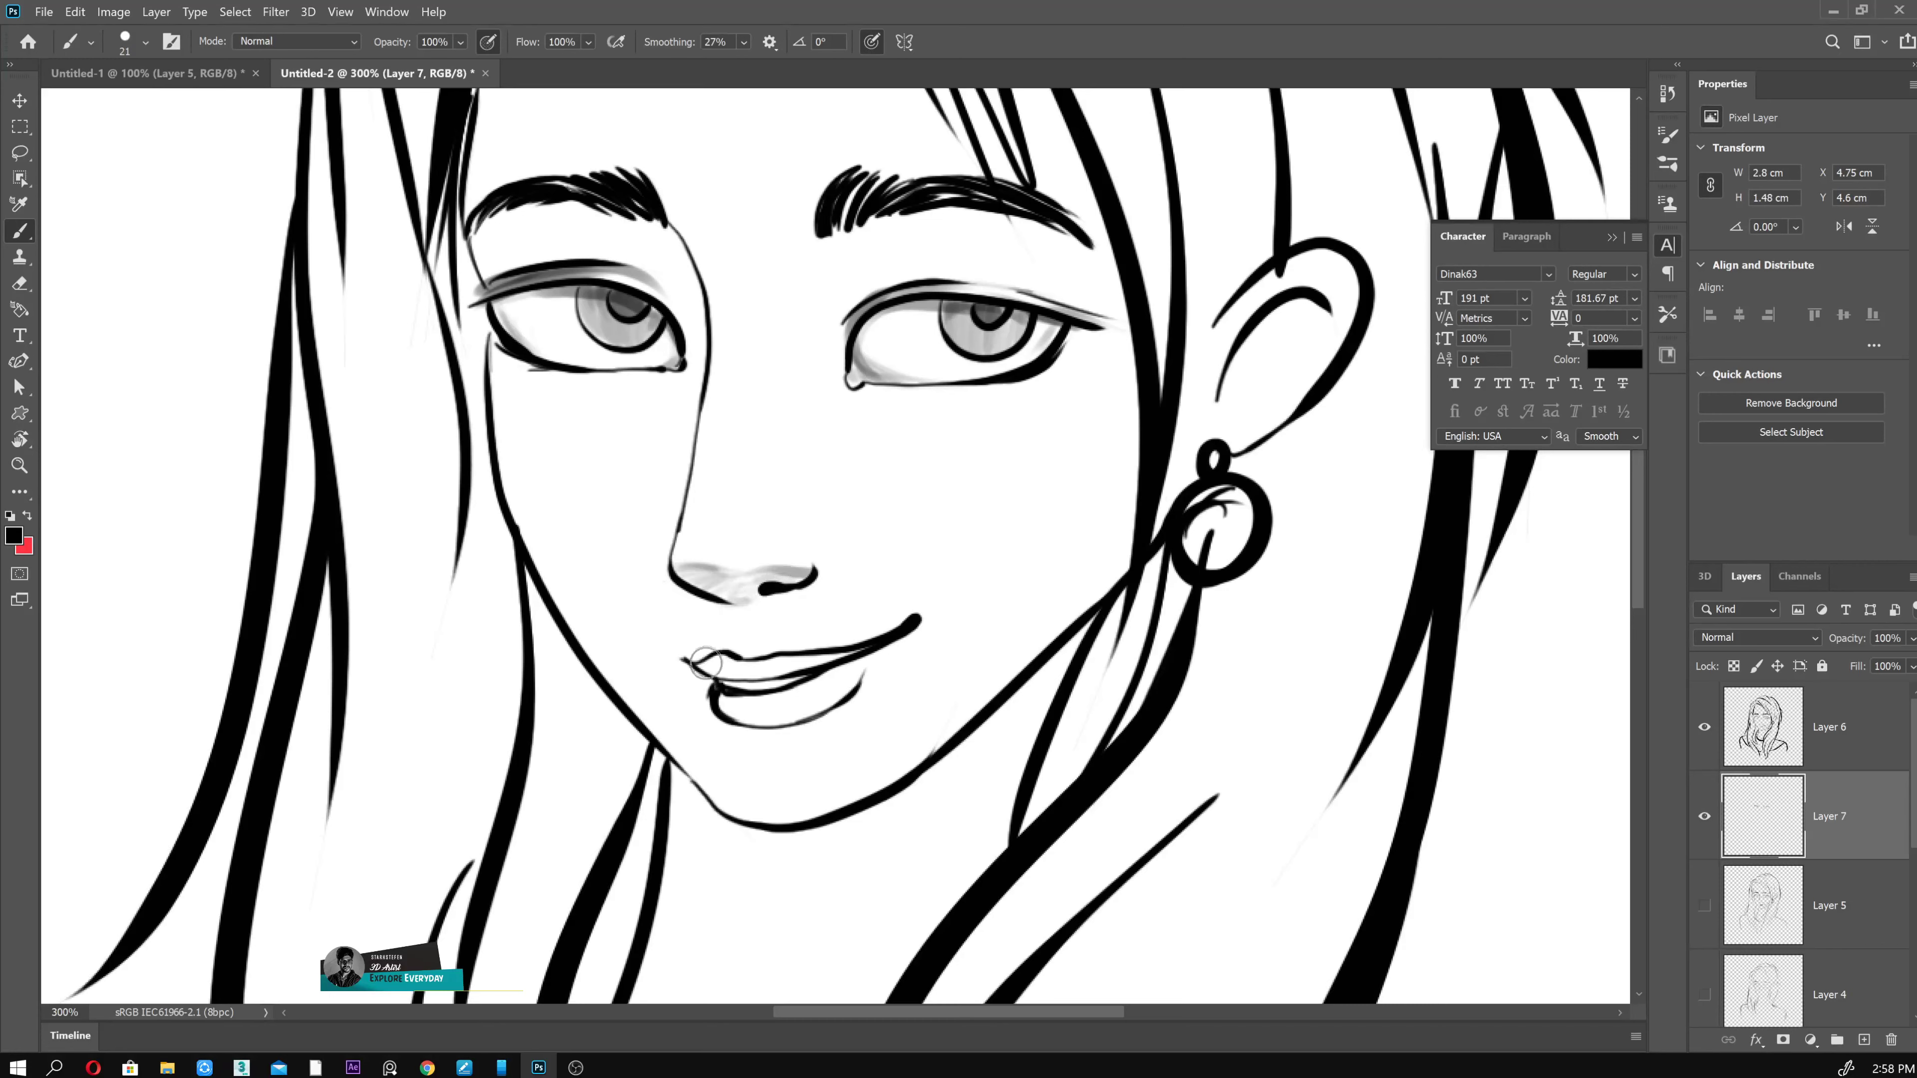
{"action": "mouse_move", "coordinate": [749, 673]}
{"action": "left_mouse_down"}
{"action": "mouse_move", "coordinate": [799, 664]}
{"action": "mouse_move", "coordinate": [783, 717]}
{"action": "left_mouse_up"}
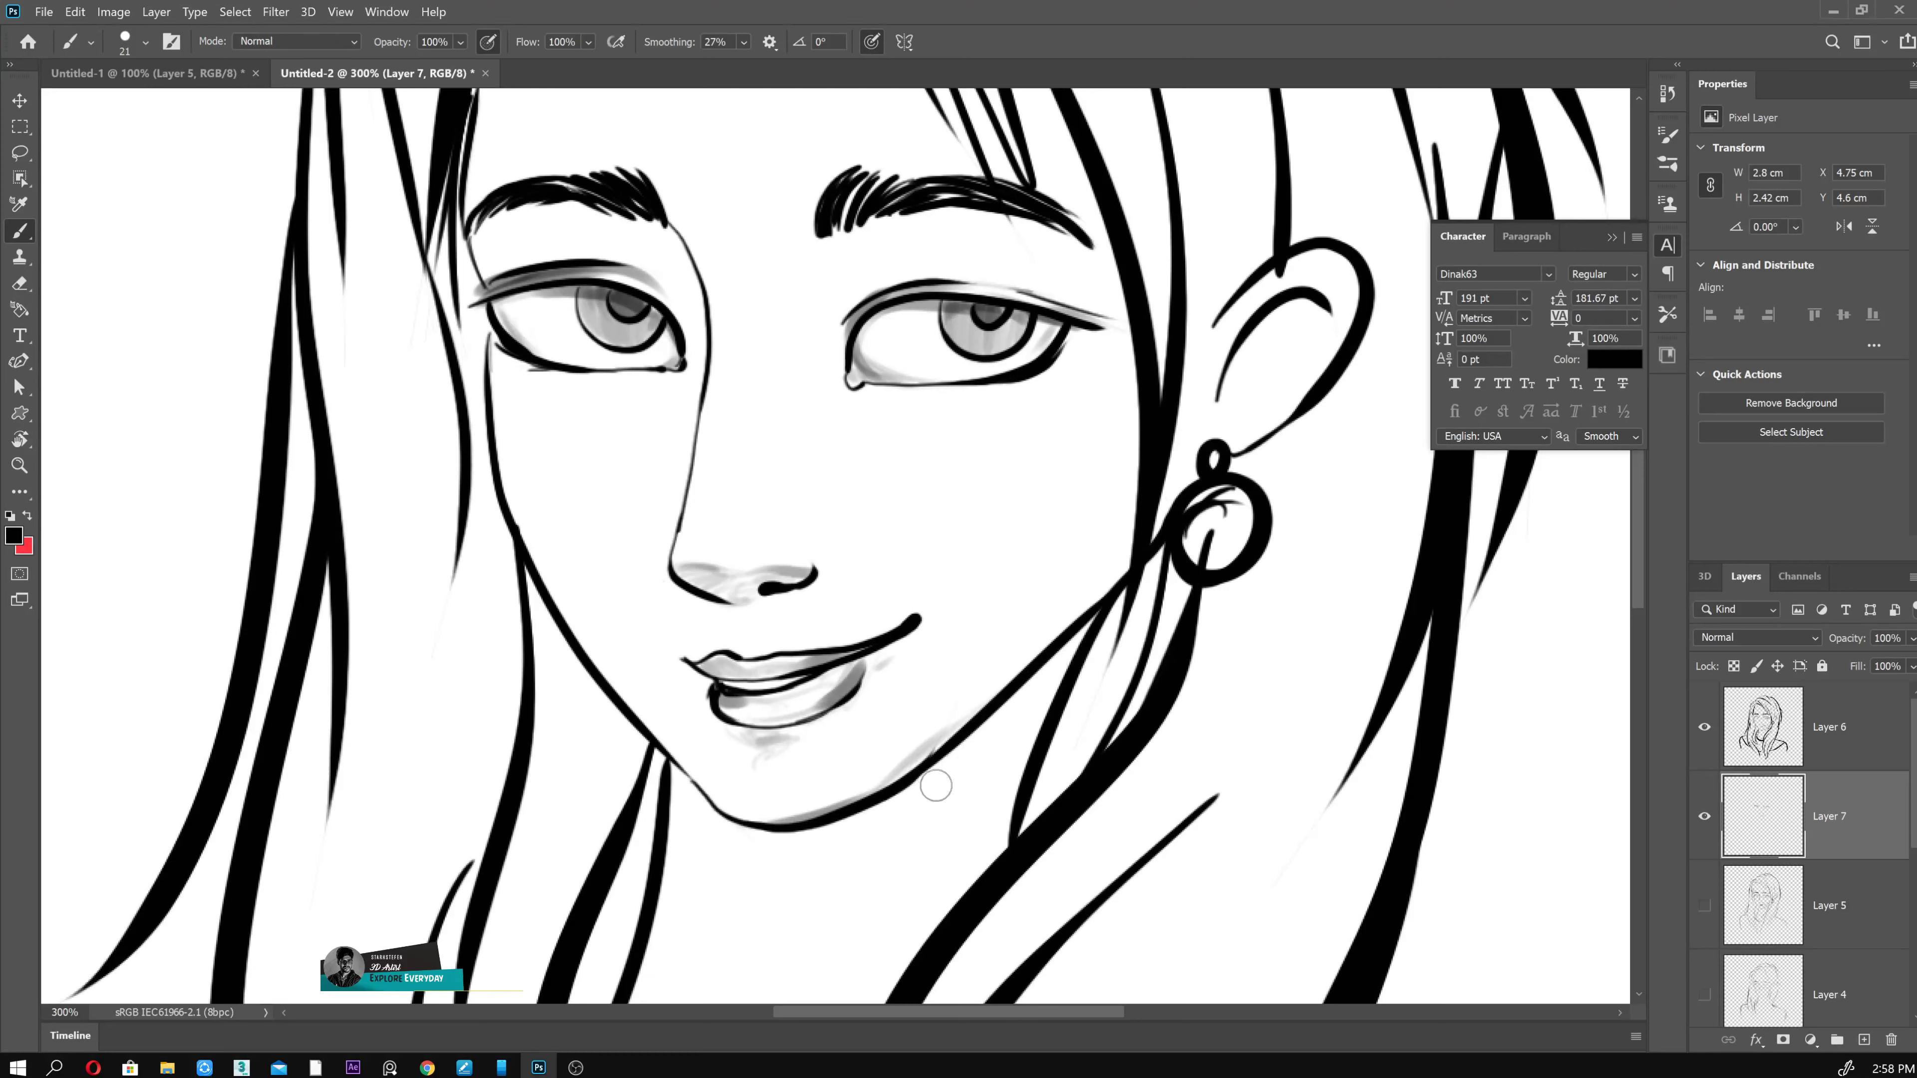
{"action": "key", "text": "bracketright"}
{"action": "key", "text": "bracketright"}
{"action": "key", "text": "bracketright"}
{"action": "mouse_move", "coordinate": [727, 886]}
{"action": "left_mouse_down"}
{"action": "mouse_move", "coordinate": [970, 739]}
{"action": "mouse_move", "coordinate": [626, 982]}
{"action": "left_mouse_up"}
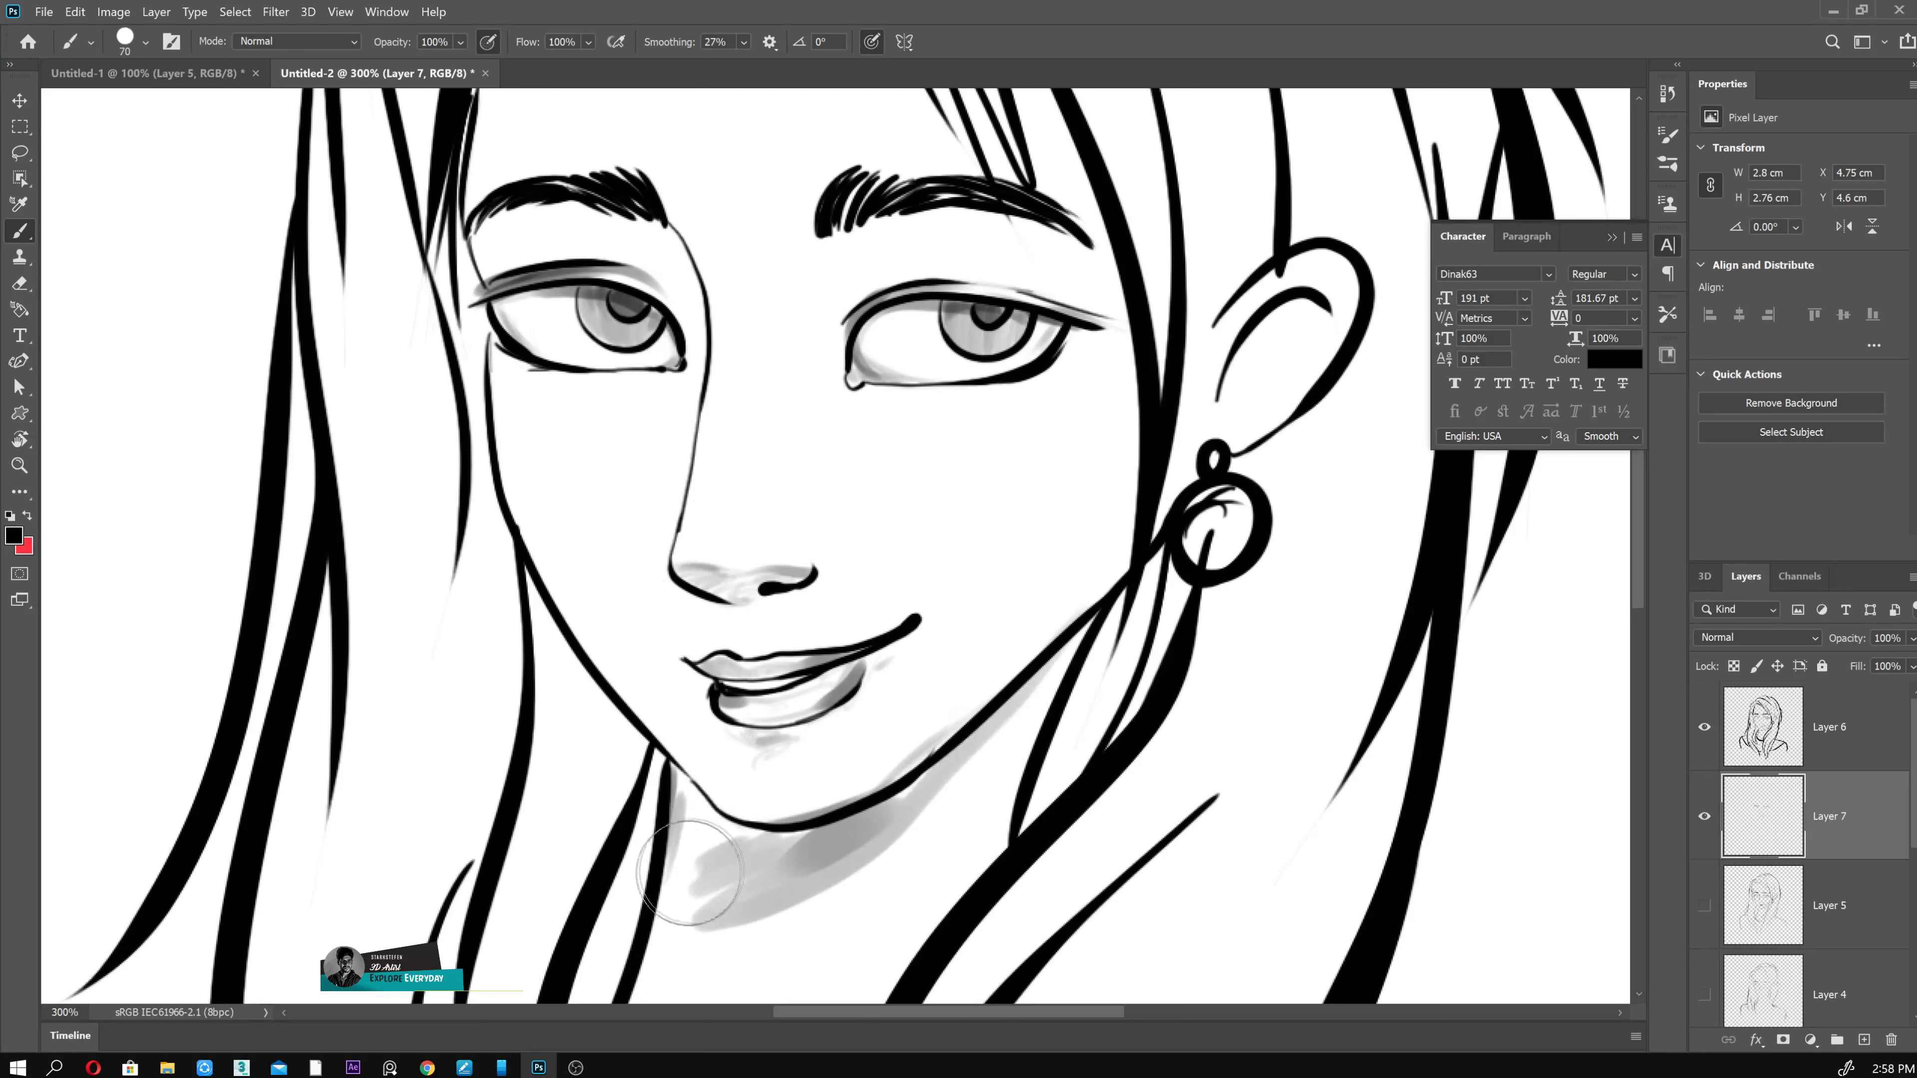
- With smoothing off and a 200 px brush, softly shade between the eyes and the neck
{"action": "key", "text": "alt+0"}
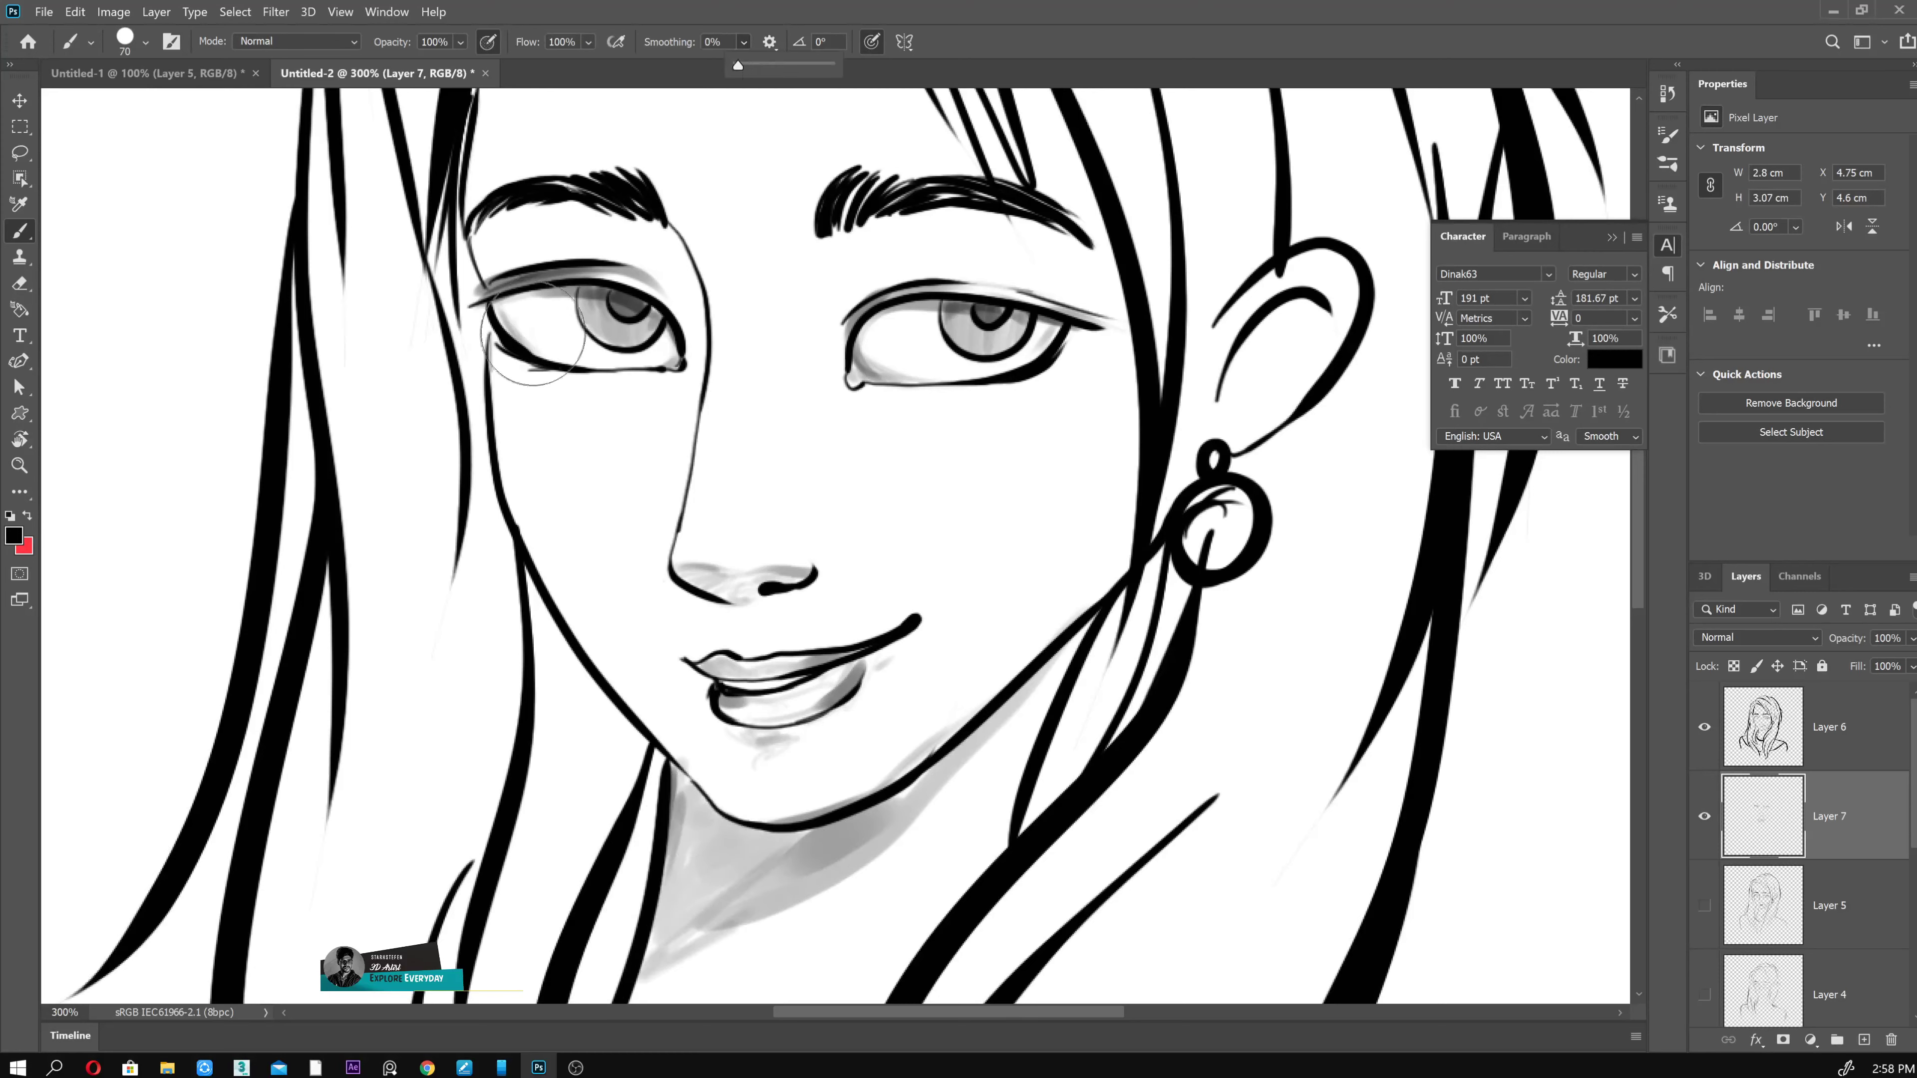
{"action": "key", "text": "bracketright"}
{"action": "key", "text": "bracketright"}
{"action": "key", "text": "bracketright"}
{"action": "left_click_drag", "start_coordinate": [830, 242], "coordinate": [838, 355]}
{"action": "key", "text": "ctrl+z"}
{"action": "mouse_move", "coordinate": [830, 242]}
{"action": "left_mouse_down"}
{"action": "mouse_move", "coordinate": [847, 288]}
{"action": "mouse_move", "coordinate": [1087, 306]}
{"action": "left_mouse_up"}
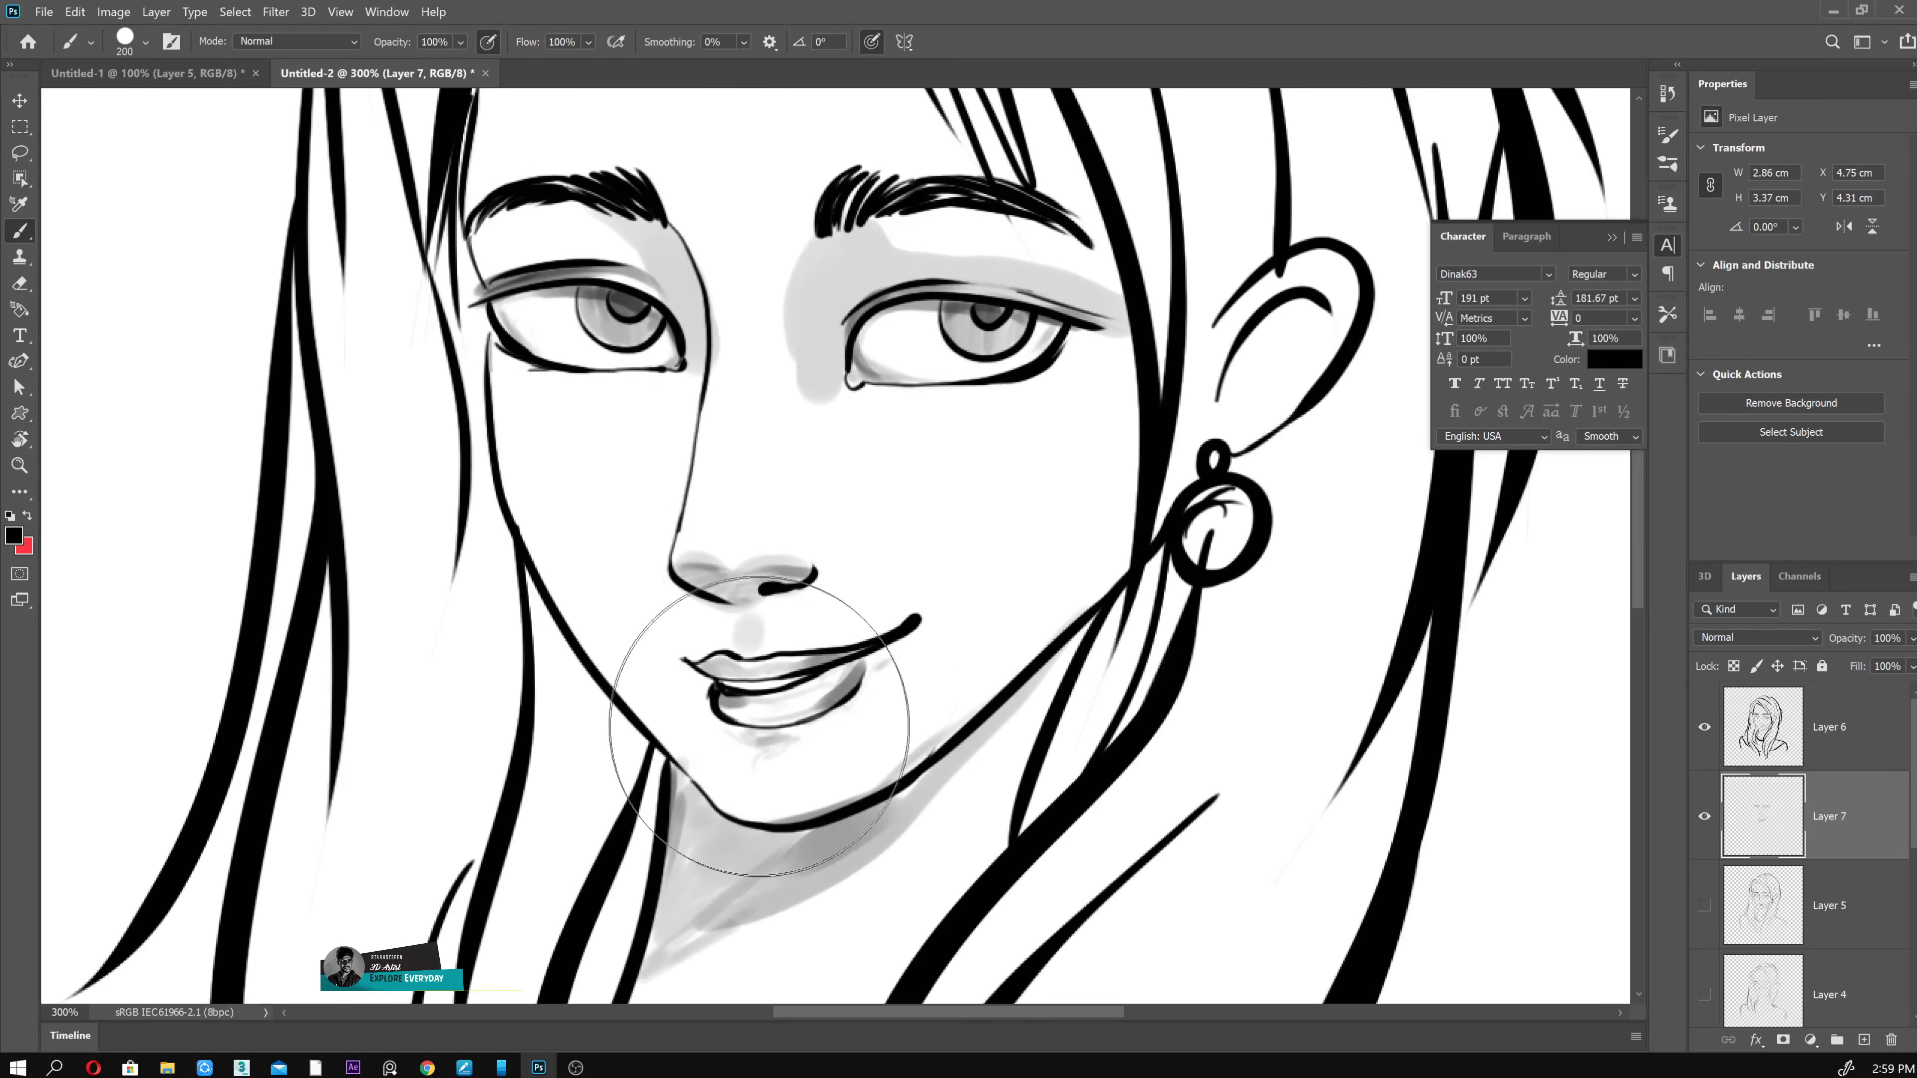
{"action": "left_click_drag", "start_coordinate": [1094, 514], "coordinate": [1115, 643]}
- Shade inside the ear, along the cheeks and below the lower lip
{"action": "scroll", "coordinate": [1115, 643], "scroll_direction": "up", "scroll_amount": 2}
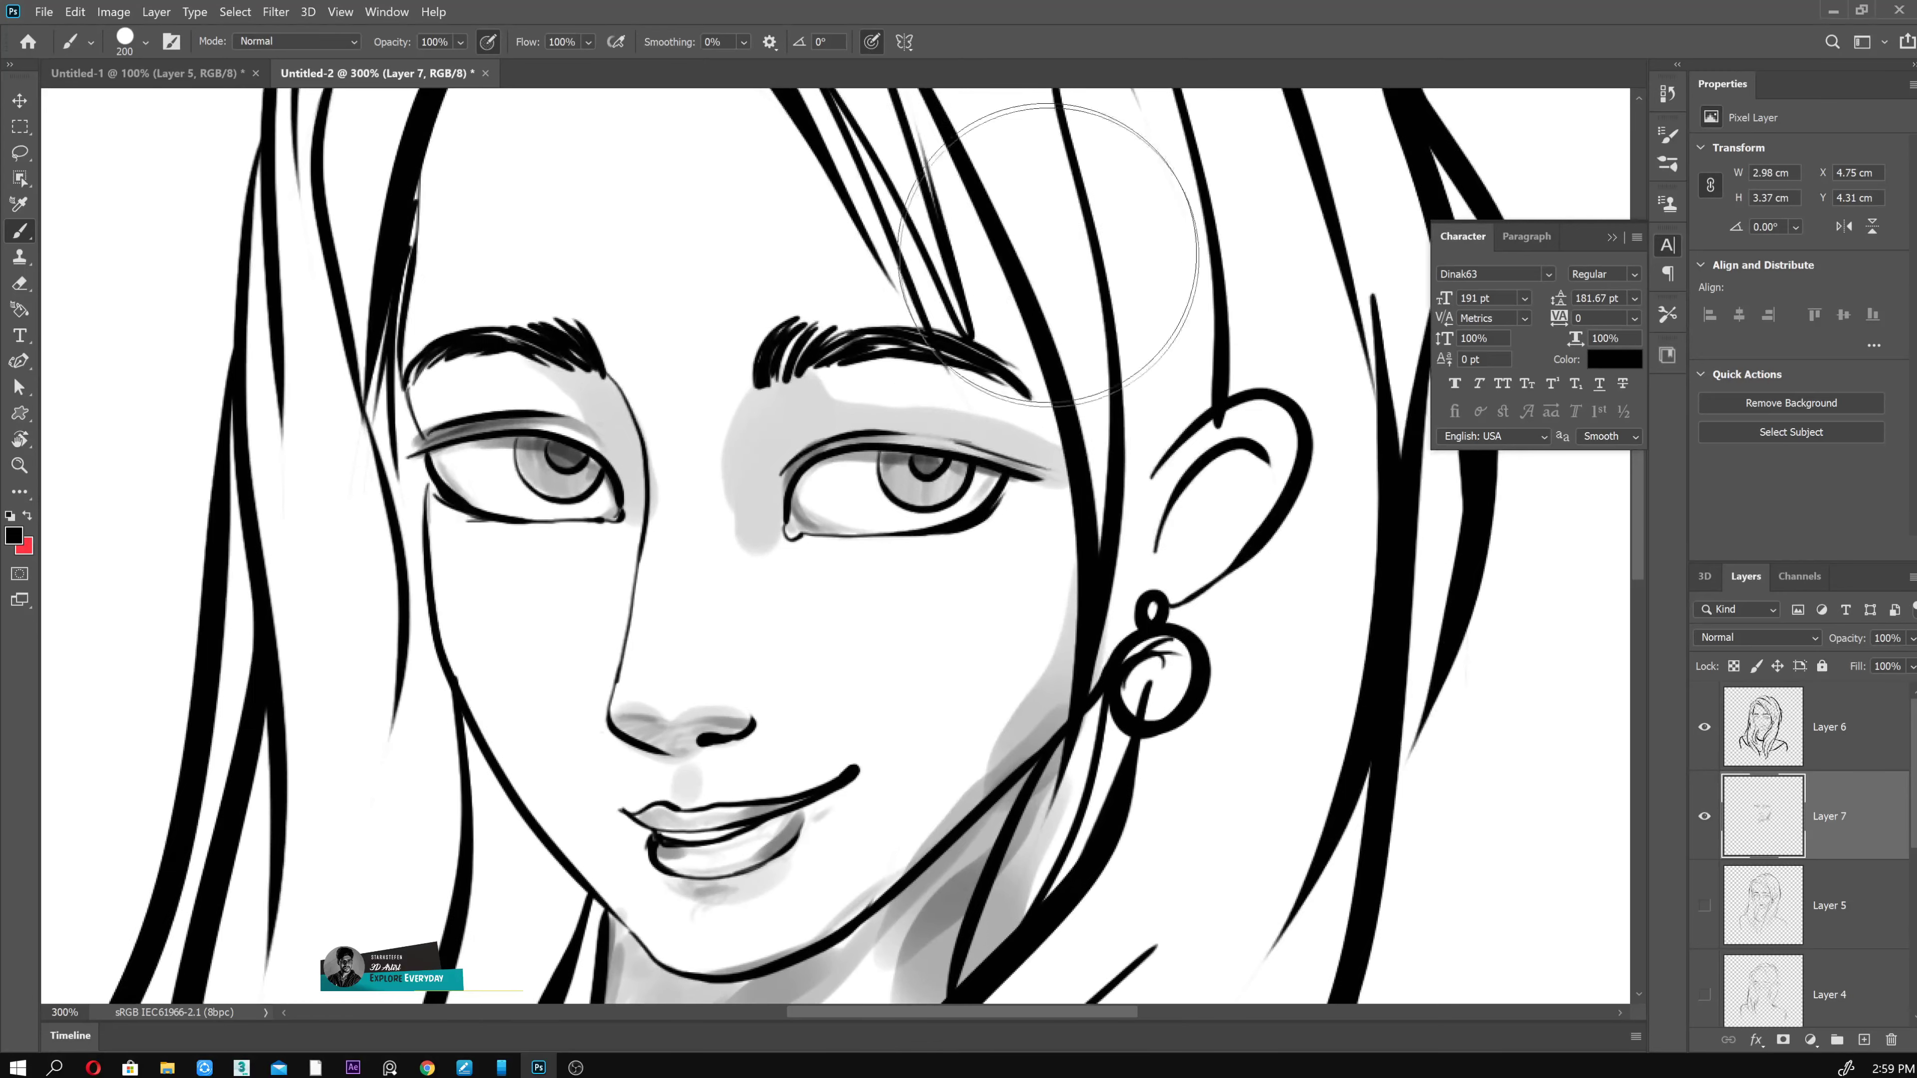
{"action": "left_click_drag", "start_coordinate": [1283, 363], "coordinate": [1170, 543]}
{"action": "left_click_drag", "start_coordinate": [445, 378], "coordinate": [419, 465]}
{"action": "scroll", "coordinate": [417, 465], "scroll_direction": "down", "scroll_amount": 2}
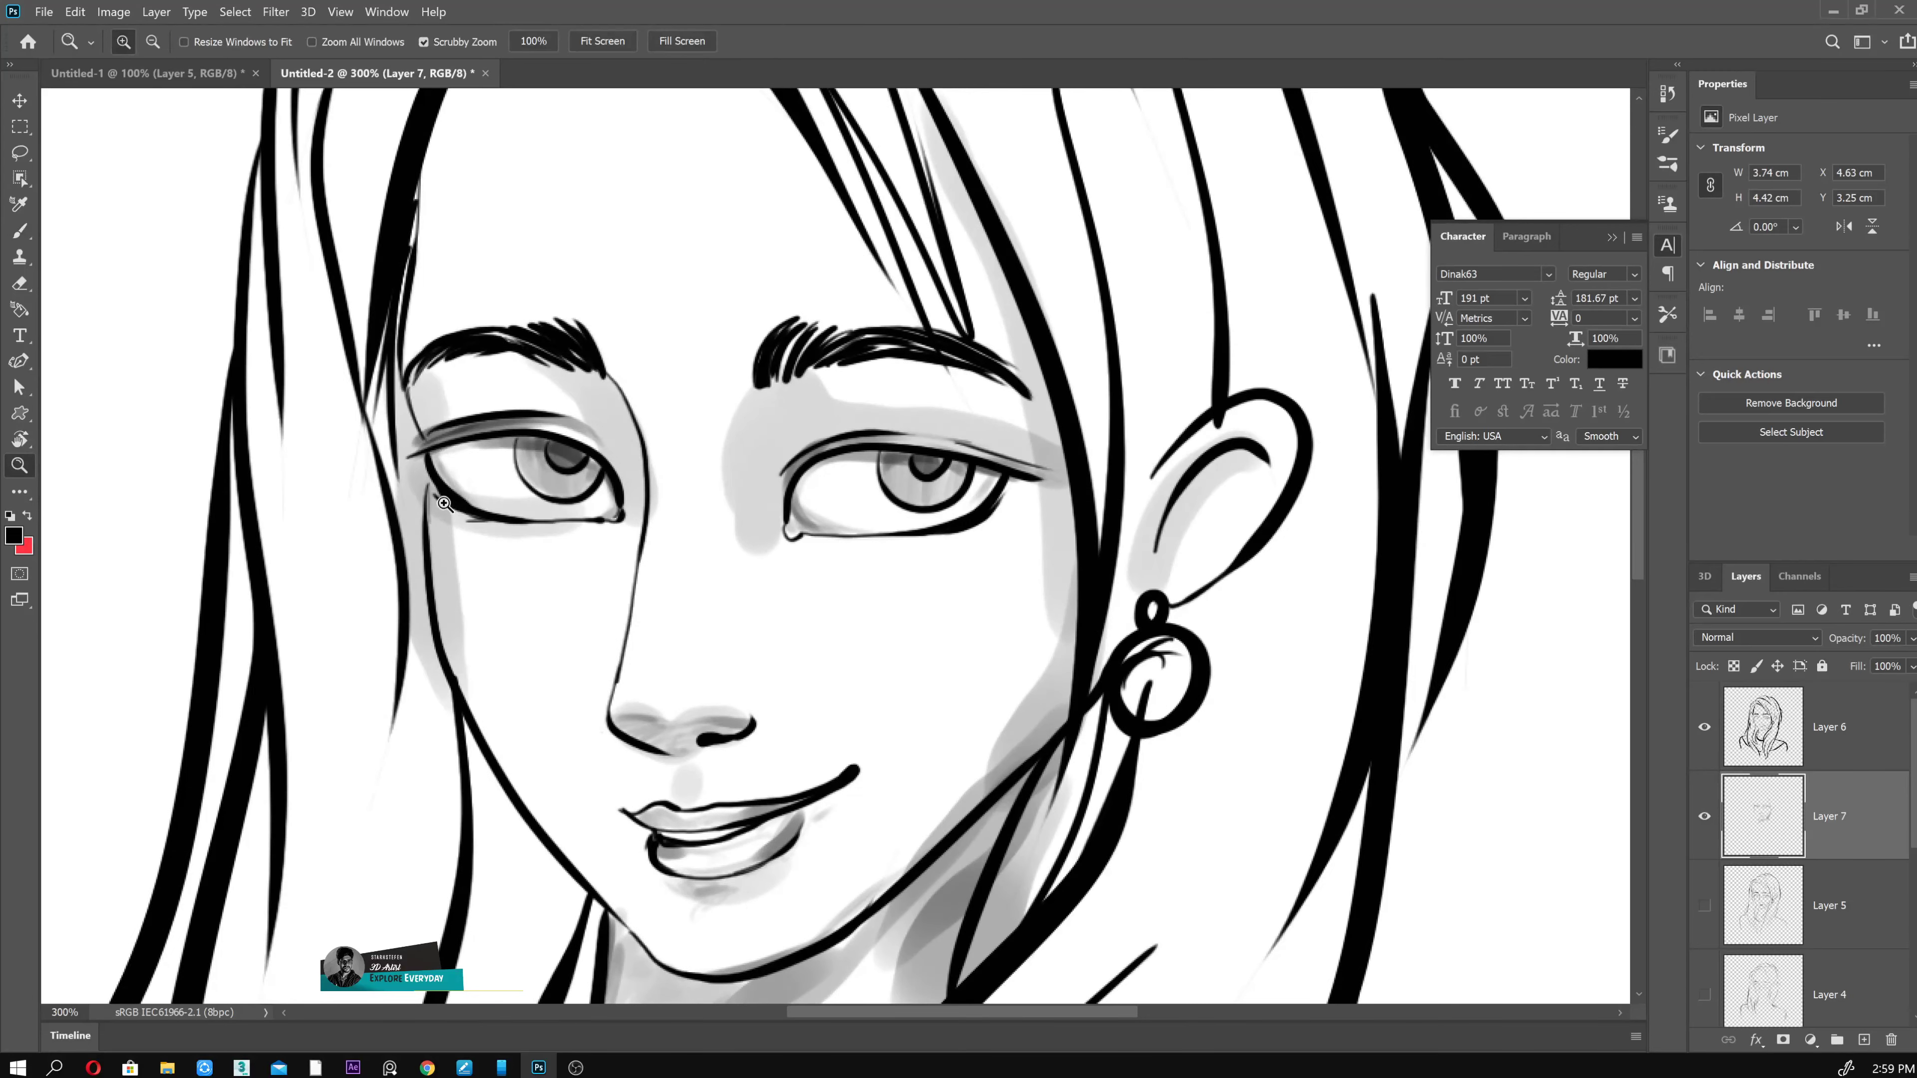
{"action": "scroll", "coordinate": [428, 514], "scroll_direction": "up", "scroll_amount": 3}
{"action": "scroll", "coordinate": [1113, 687], "scroll_direction": "up", "scroll_amount": 1}
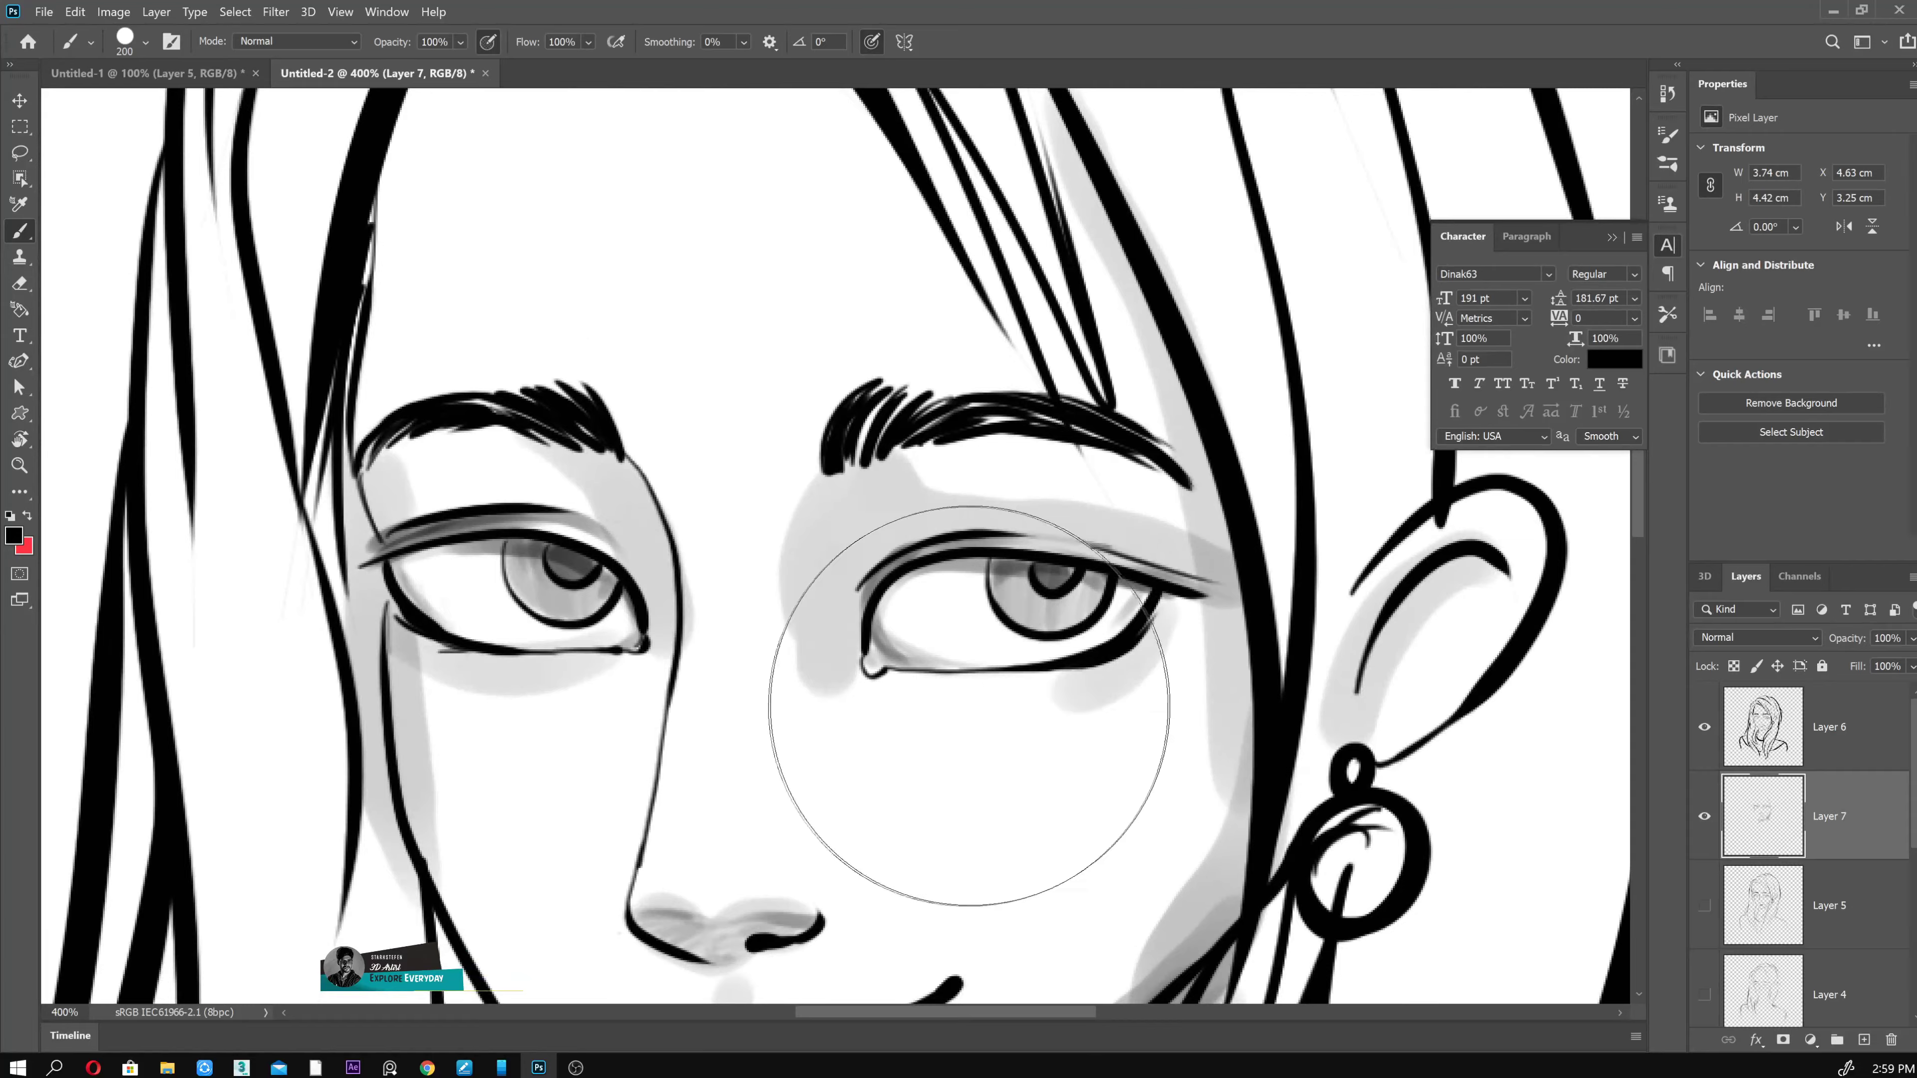
{"action": "scroll", "coordinate": [963, 706], "scroll_direction": "down", "scroll_amount": 2}
{"action": "scroll", "coordinate": [812, 633], "scroll_direction": "down", "scroll_amount": 2}
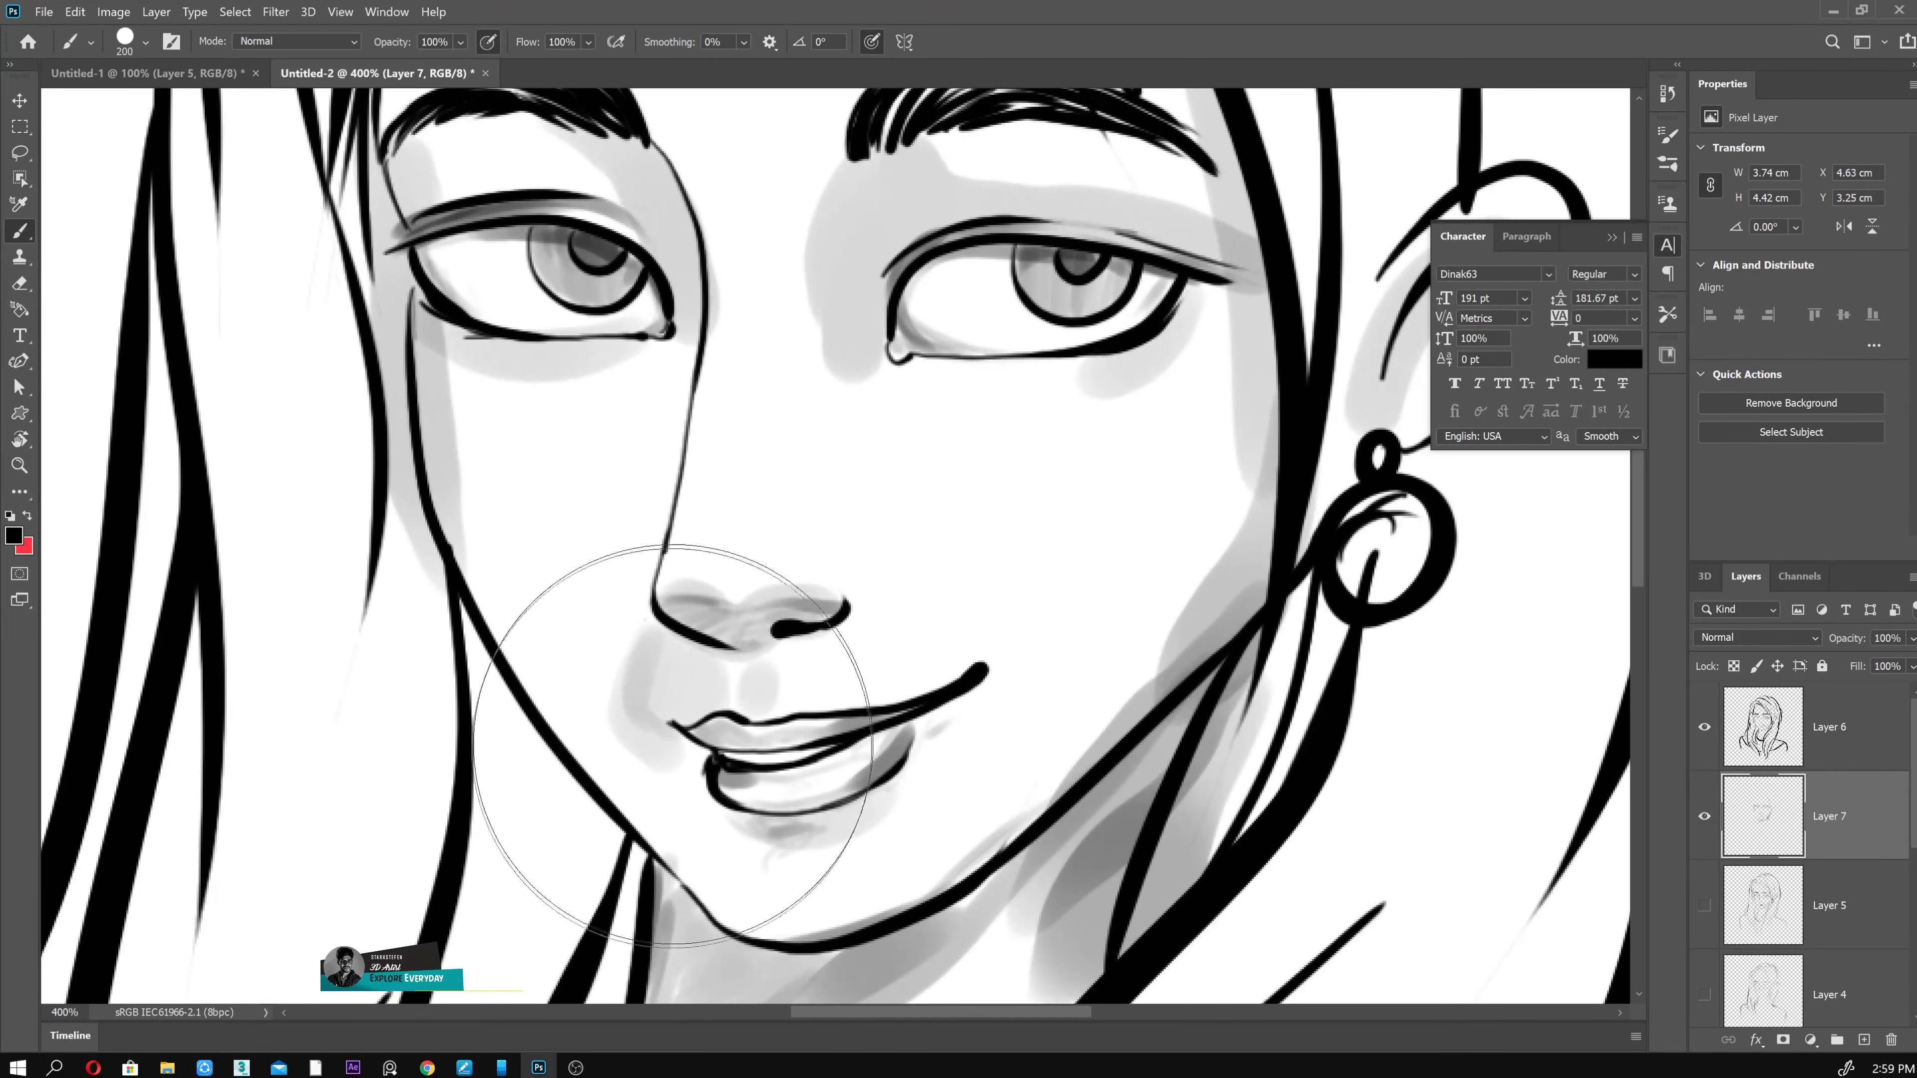
{"action": "mouse_move", "coordinate": [641, 705]}
{"action": "left_mouse_down"}
{"action": "mouse_move", "coordinate": [693, 844]}
{"action": "mouse_move", "coordinate": [664, 800]}
{"action": "left_mouse_up"}
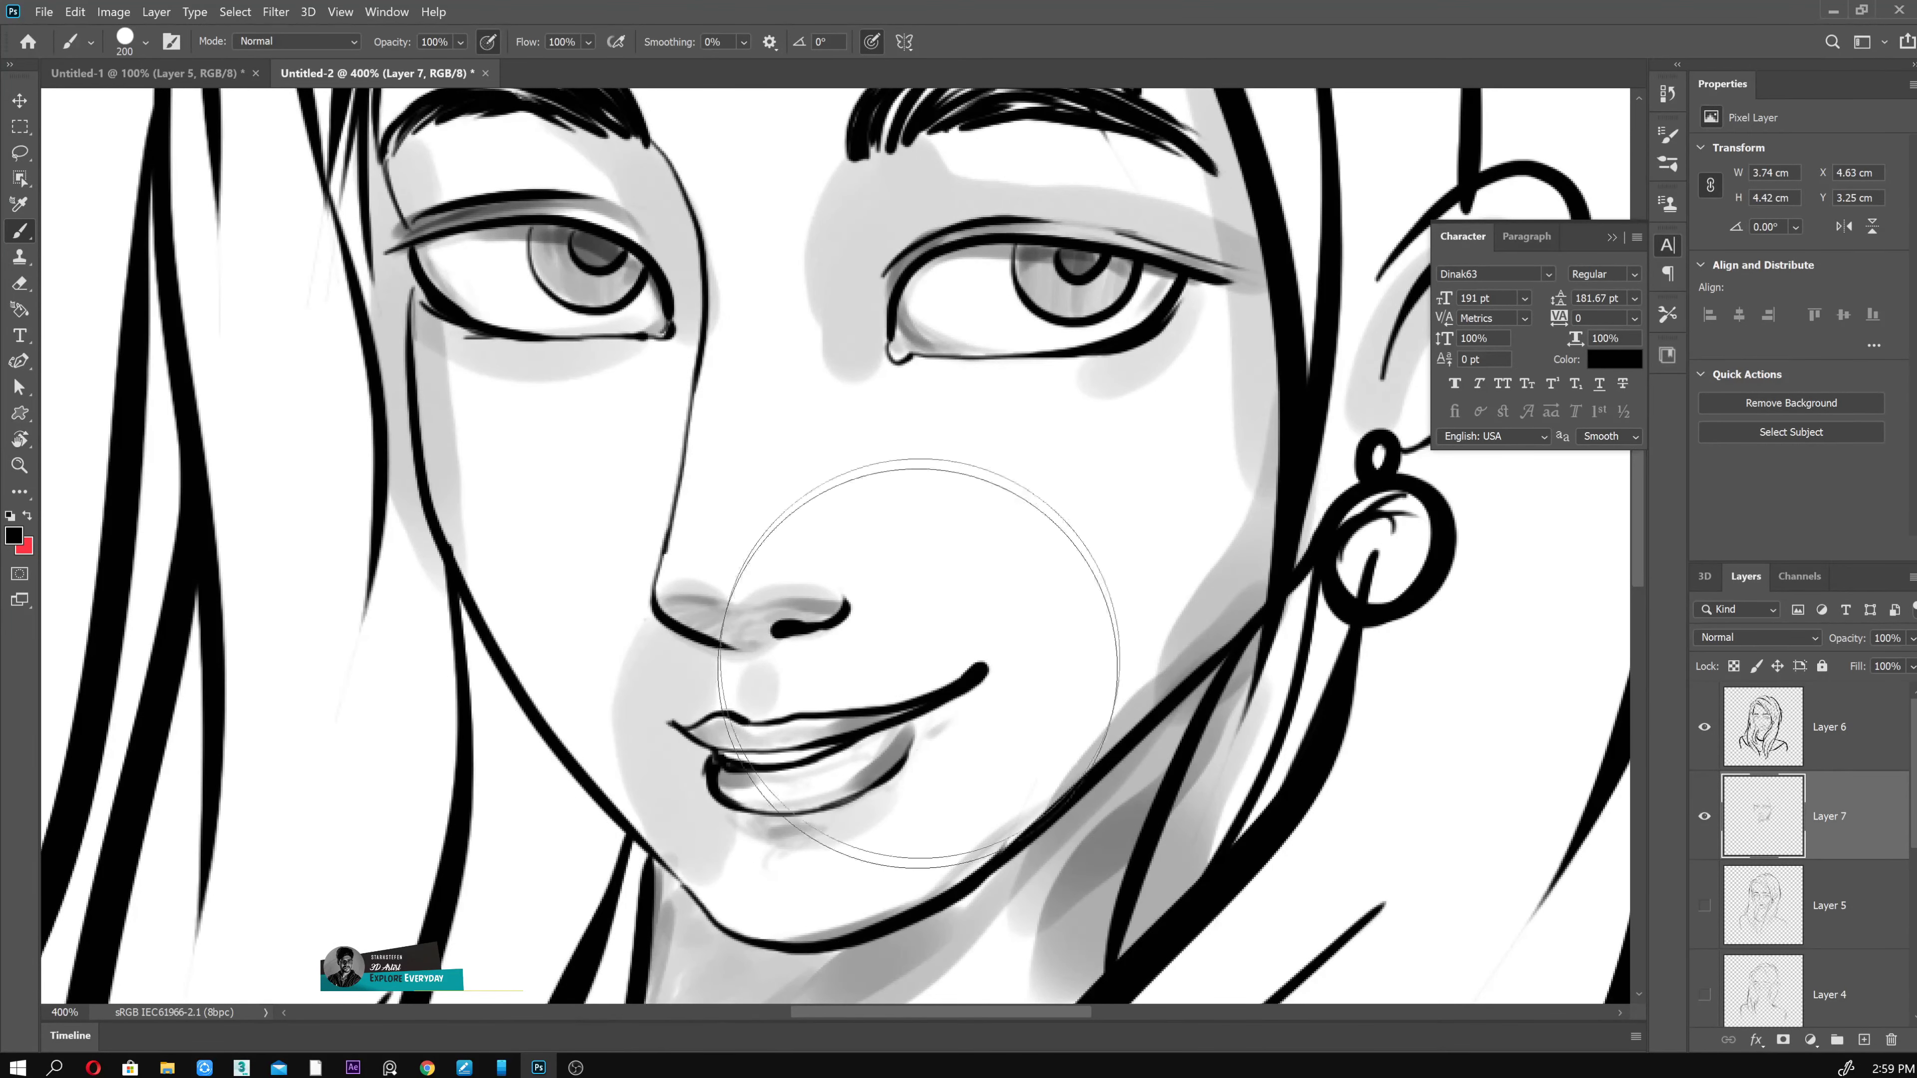
- Switch the painting colour to white with a smaller brush
{"action": "left_click", "coordinate": [763, 790], "text": "alt"}
{"action": "key", "text": "bracketleft"}
{"action": "key", "text": "bracketleft"}
{"action": "key", "text": "bracketleft"}
{"action": "key", "text": "bracketleft"}
{"action": "key", "text": "bracketleft"}
{"action": "key", "text": "bracketleft"}
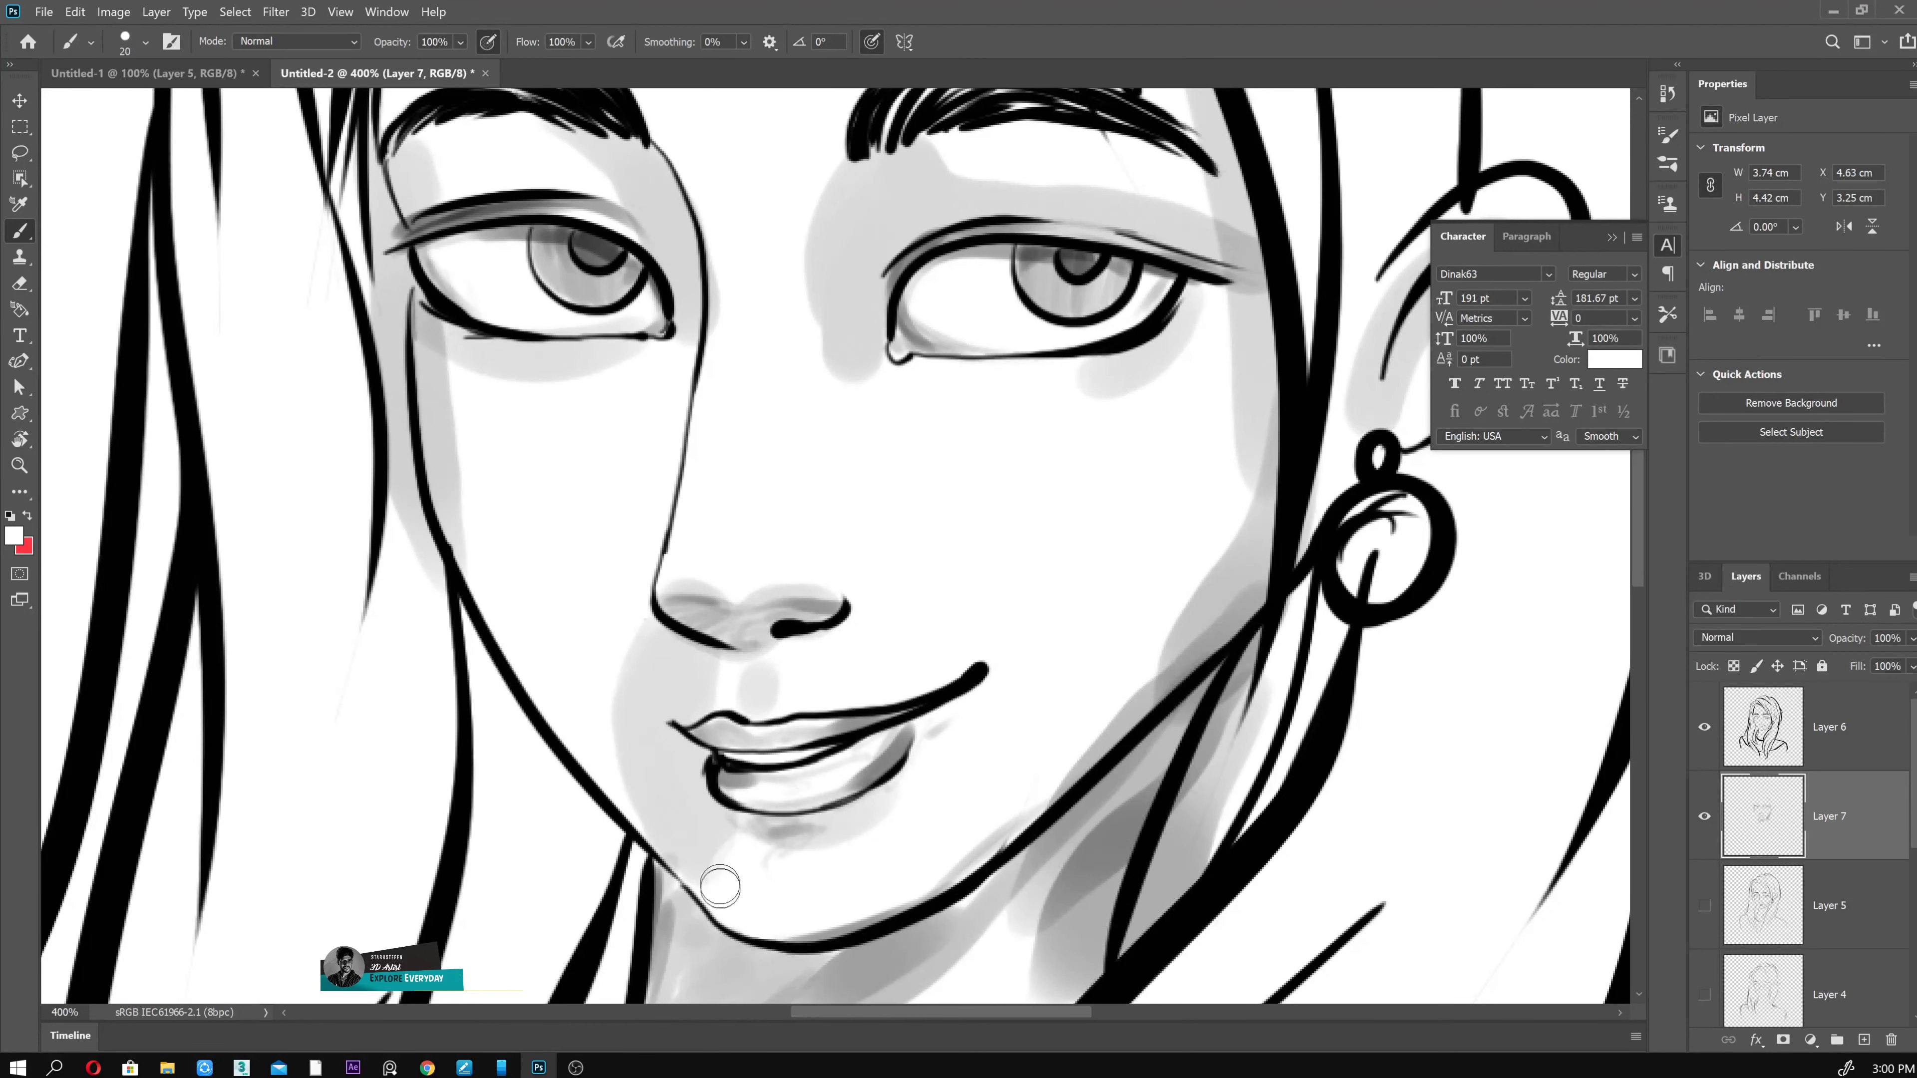
{"action": "scroll", "coordinate": [886, 821], "scroll_direction": "down", "scroll_amount": 4}
{"action": "scroll", "coordinate": [1092, 766], "scroll_direction": "down", "scroll_amount": 1}
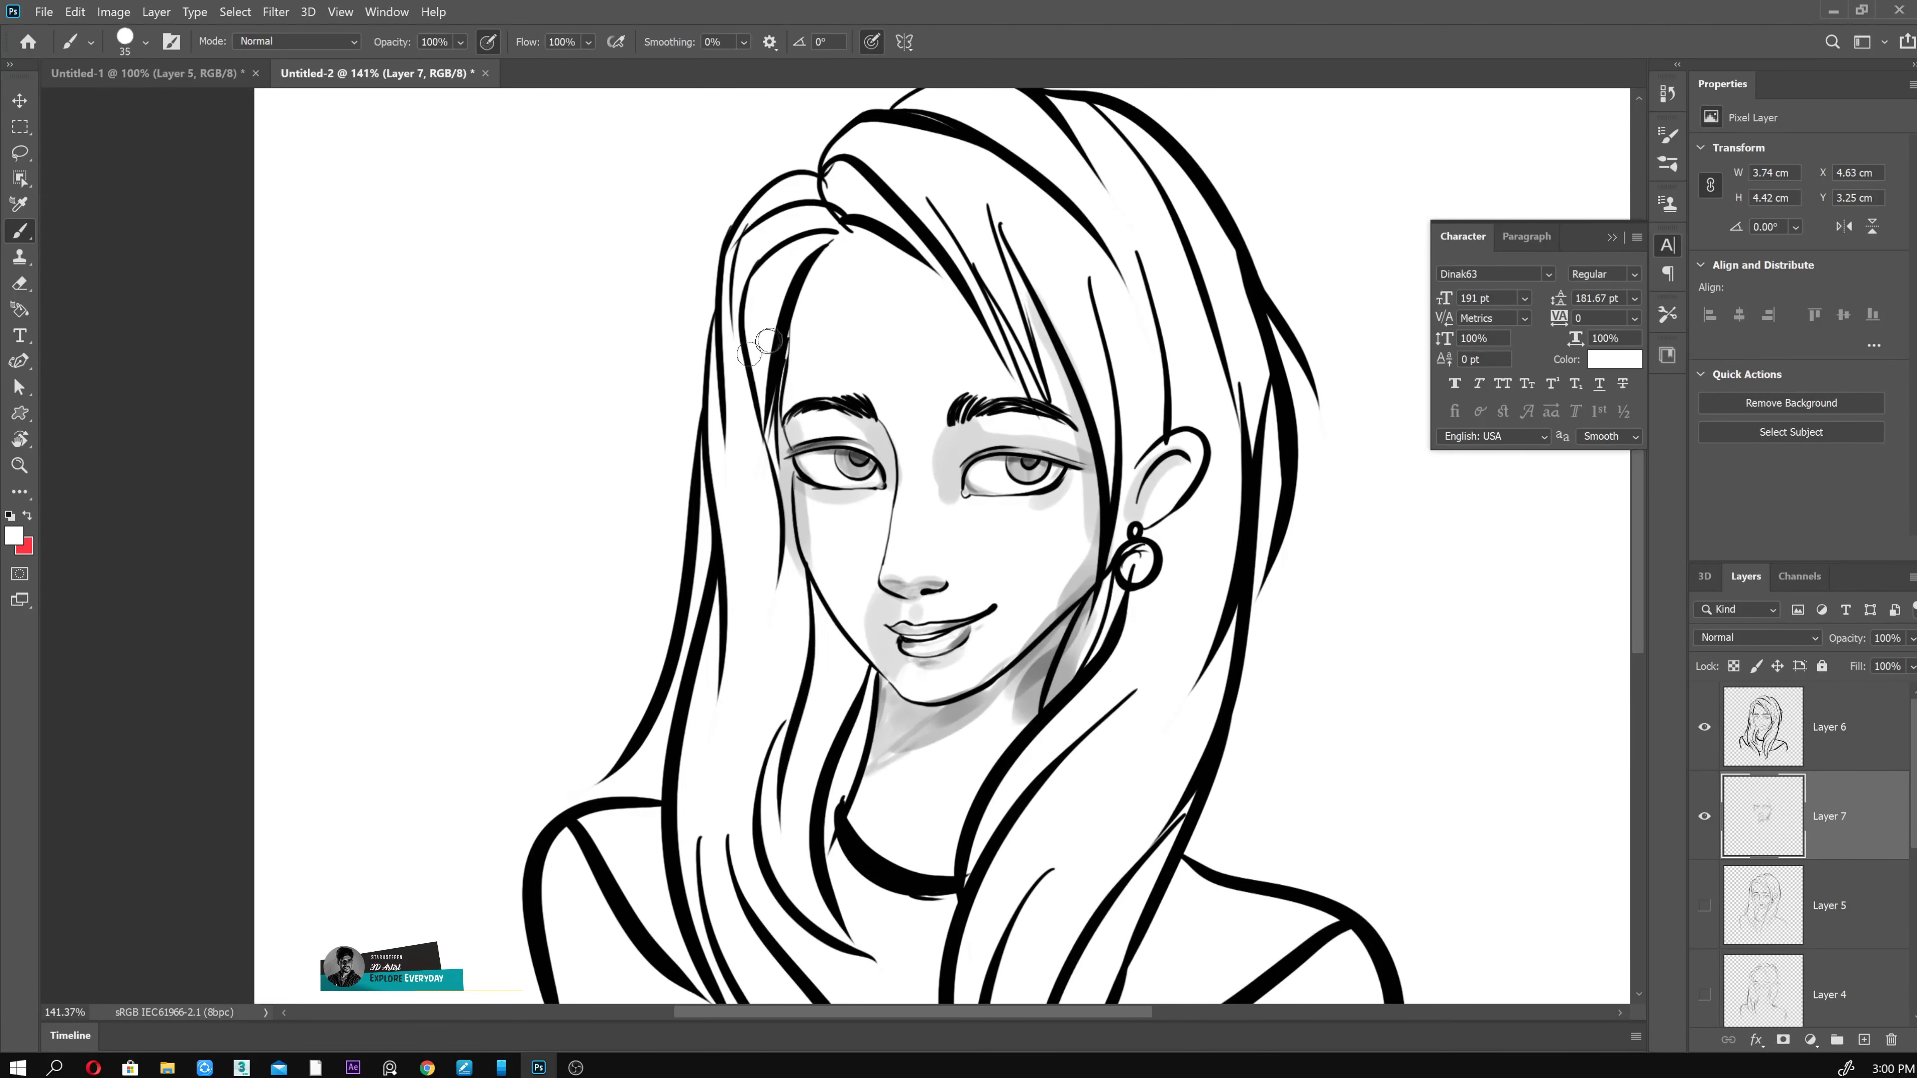
- With a larger brush, shade the hair beside the face, the neck and strands toward the shoulder grey
{"action": "left_click", "coordinate": [795, 432], "text": "alt"}
{"action": "key", "text": "bracketright"}
{"action": "key", "text": "bracketright"}
{"action": "key", "text": "bracketright"}
{"action": "mouse_move", "coordinate": [777, 241]}
{"action": "left_mouse_down"}
{"action": "mouse_move", "coordinate": [745, 359]}
{"action": "mouse_move", "coordinate": [860, 839]}
{"action": "left_mouse_up"}
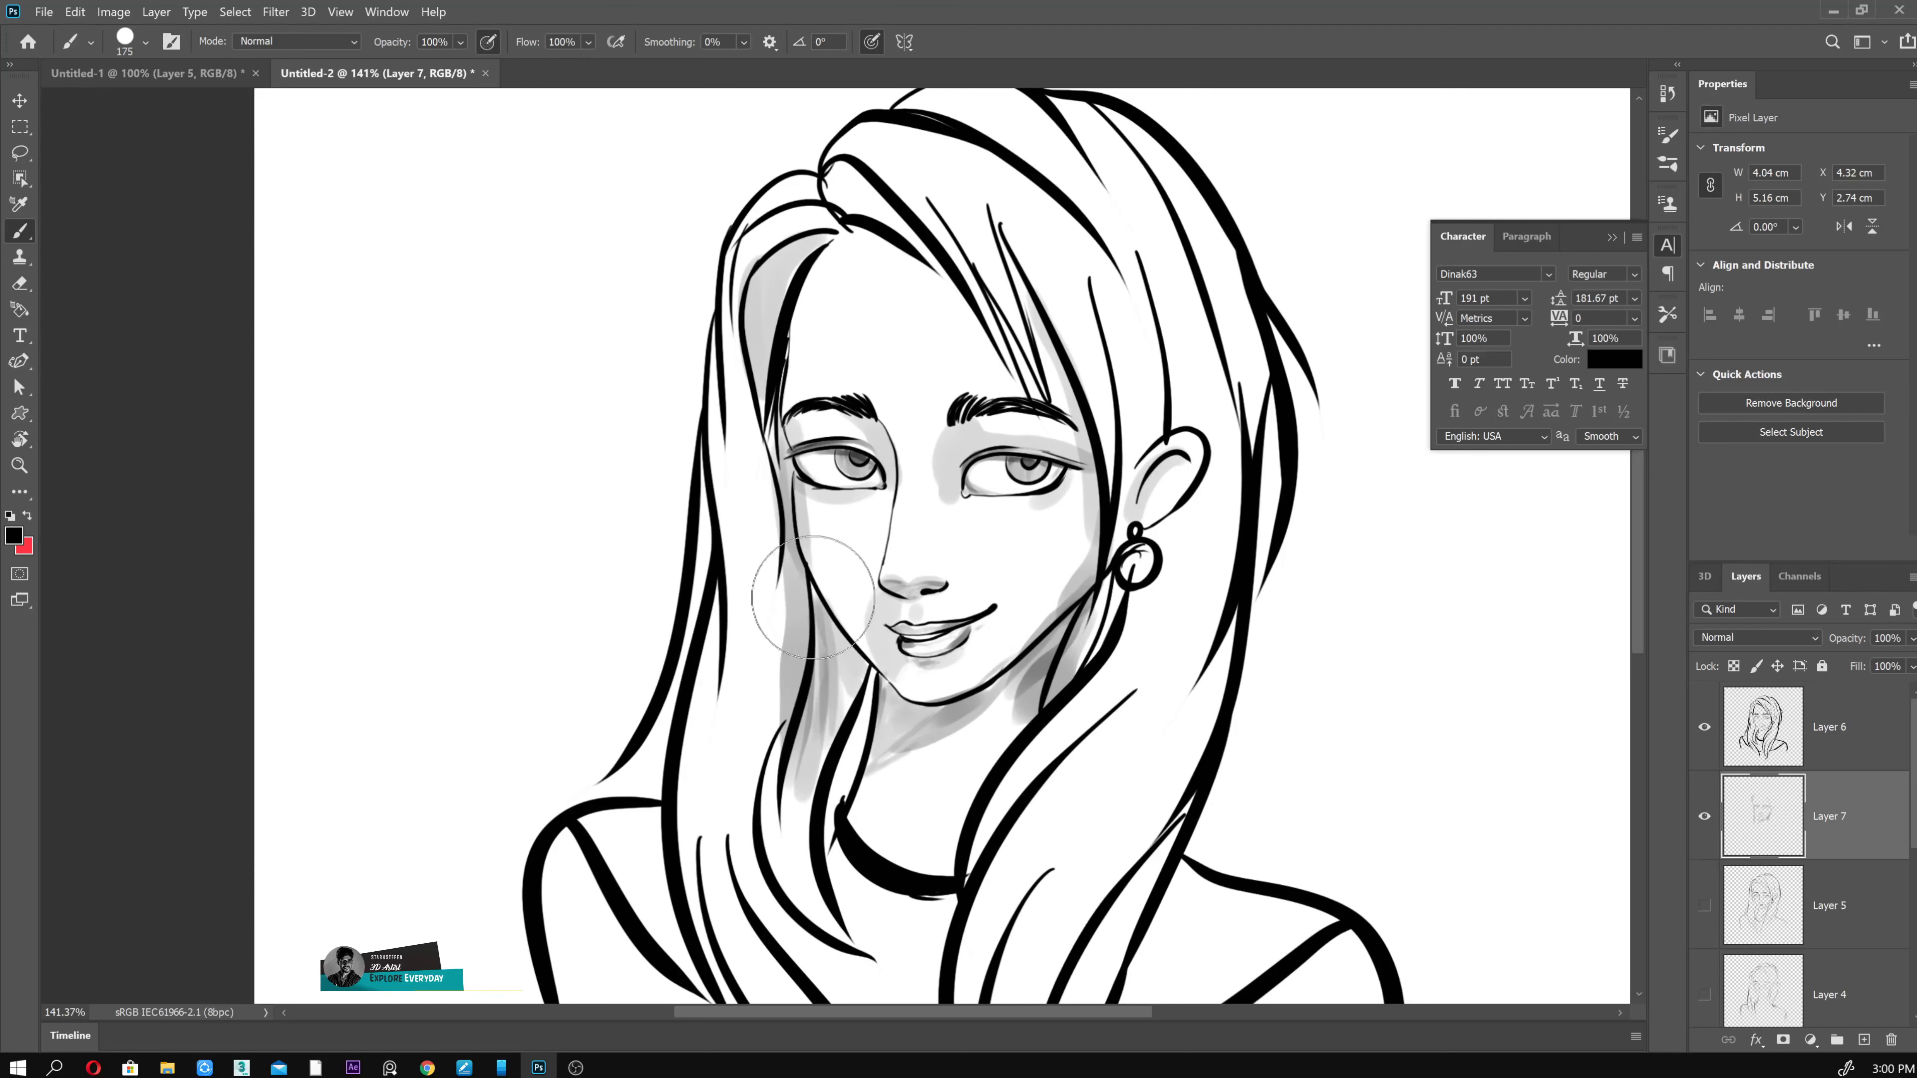
{"action": "mouse_move", "coordinate": [1063, 688]}
{"action": "left_mouse_down"}
{"action": "mouse_move", "coordinate": [891, 725]}
{"action": "mouse_move", "coordinate": [981, 679]}
{"action": "left_mouse_up"}
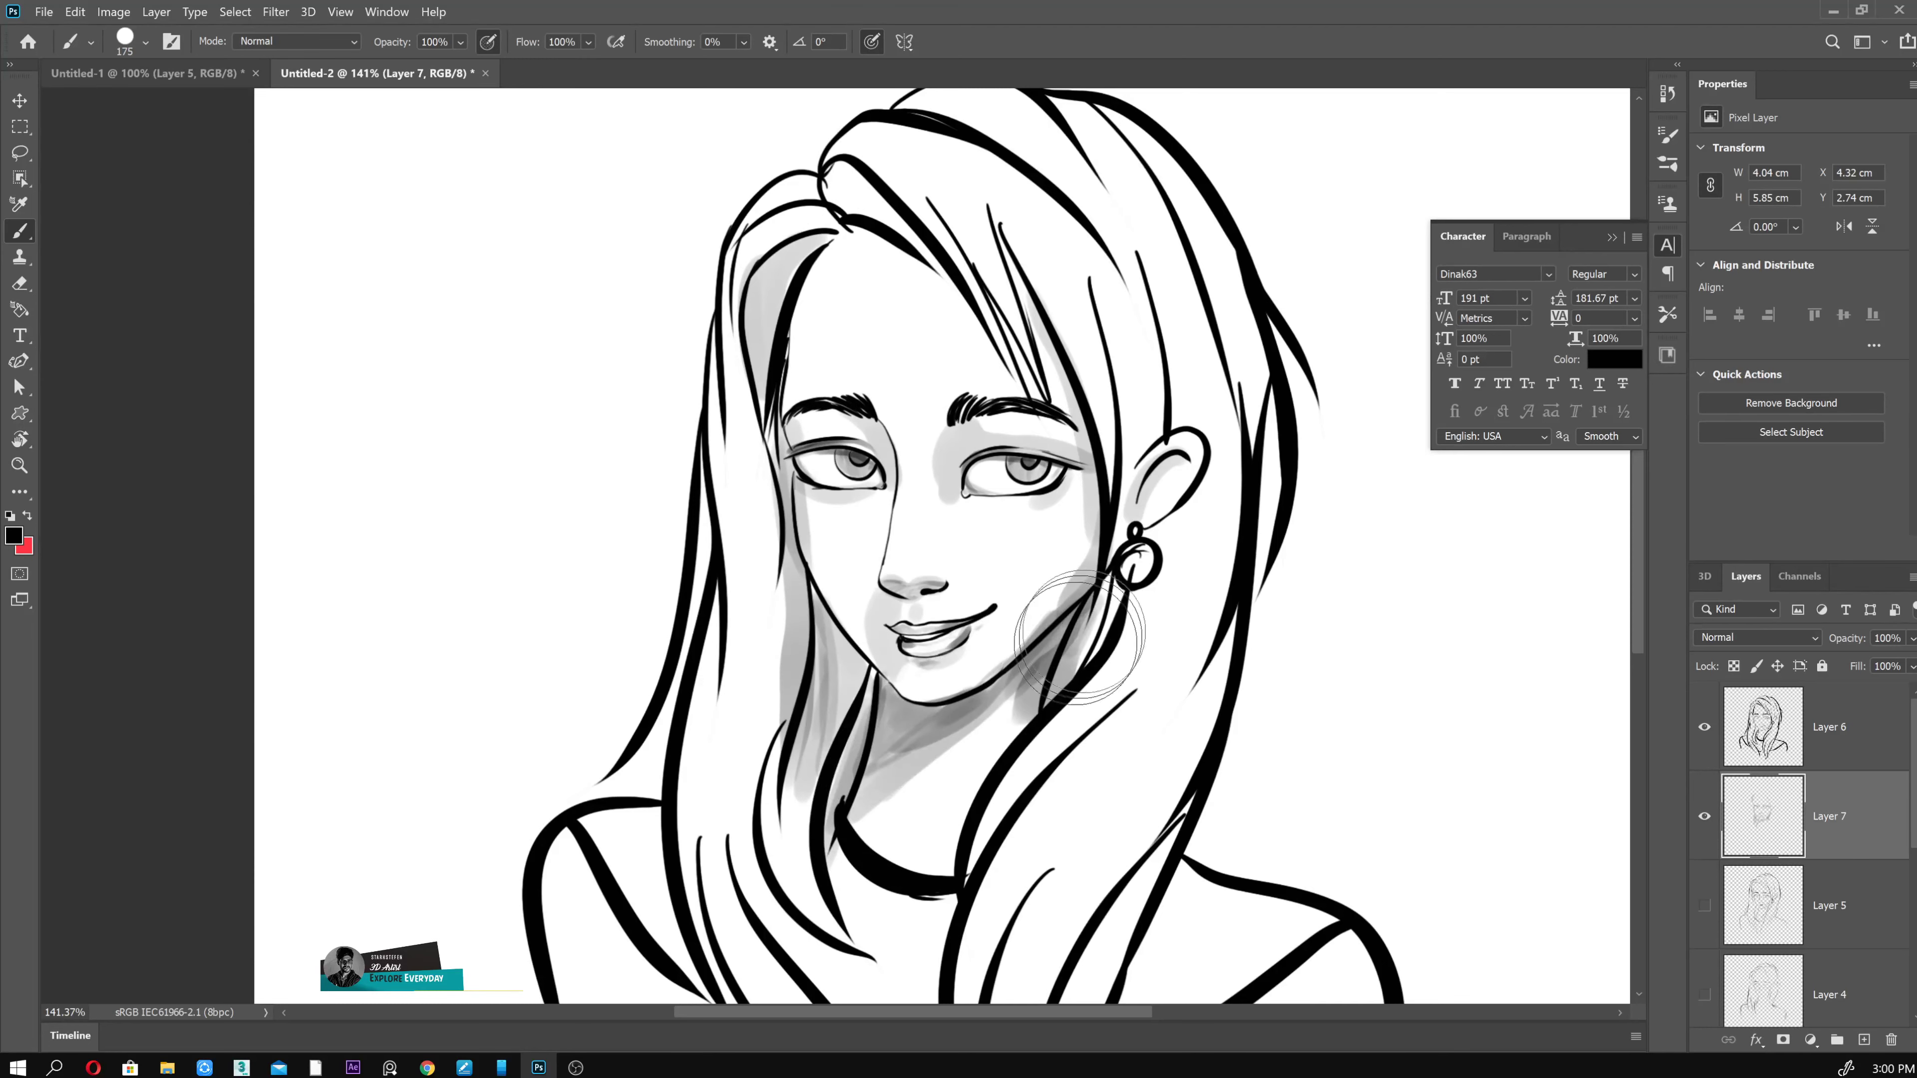
{"action": "mouse_move", "coordinate": [1115, 541]}
{"action": "left_mouse_down"}
{"action": "mouse_move", "coordinate": [1185, 340]}
{"action": "mouse_move", "coordinate": [1132, 635]}
{"action": "left_mouse_up"}
{"action": "left_click_drag", "start_coordinate": [1208, 483], "coordinate": [1072, 823]}
{"action": "mouse_move", "coordinate": [1230, 626]}
{"action": "left_mouse_down"}
{"action": "mouse_move", "coordinate": [1206, 744]}
{"action": "mouse_move", "coordinate": [1153, 601]}
{"action": "mouse_move", "coordinate": [951, 1004]}
{"action": "left_mouse_up"}
- Shade the hair strands on both sides of the face and the left shoulder grey
{"action": "left_click_drag", "start_coordinate": [724, 385], "coordinate": [702, 635]}
{"action": "left_click_drag", "start_coordinate": [740, 453], "coordinate": [641, 944]}
{"action": "left_click_drag", "start_coordinate": [724, 672], "coordinate": [878, 946]}
{"action": "left_click_drag", "start_coordinate": [649, 695], "coordinate": [468, 868]}
{"action": "left_click_drag", "start_coordinate": [468, 725], "coordinate": [679, 982]}
- Shade the right shoulder and lower centre grey, redoing a stray stroke
{"action": "left_click_drag", "start_coordinate": [574, 800], "coordinate": [770, 997]}
{"action": "left_click_drag", "start_coordinate": [1273, 928], "coordinate": [1231, 727]}
{"action": "mouse_move", "coordinate": [1253, 619]}
{"action": "left_mouse_down"}
{"action": "mouse_move", "coordinate": [1026, 770]}
{"action": "mouse_move", "coordinate": [1268, 604]}
{"action": "mouse_move", "coordinate": [1132, 816]}
{"action": "left_mouse_up"}
{"action": "left_click_drag", "start_coordinate": [1245, 664], "coordinate": [1019, 906]}
{"action": "key", "text": "ctrl+z"}
{"action": "mouse_move", "coordinate": [1276, 612]}
{"action": "left_mouse_down"}
{"action": "mouse_move", "coordinate": [1057, 771]}
{"action": "mouse_move", "coordinate": [1275, 635]}
{"action": "mouse_move", "coordinate": [1207, 755]}
{"action": "mouse_move", "coordinate": [1207, 679]}
{"action": "left_mouse_up"}
{"action": "left_click_drag", "start_coordinate": [740, 756], "coordinate": [880, 850]}
- Add dark strokes down the upper-left hair with a smaller brush, undoing a bottom-centre stroke
{"action": "left_click_drag", "start_coordinate": [755, 529], "coordinate": [657, 898]}
{"action": "key", "text": "bracketleft"}
{"action": "key", "text": "bracketleft"}
{"action": "key", "text": "bracketleft"}
{"action": "left_click_drag", "start_coordinate": [638, 261], "coordinate": [574, 434]}
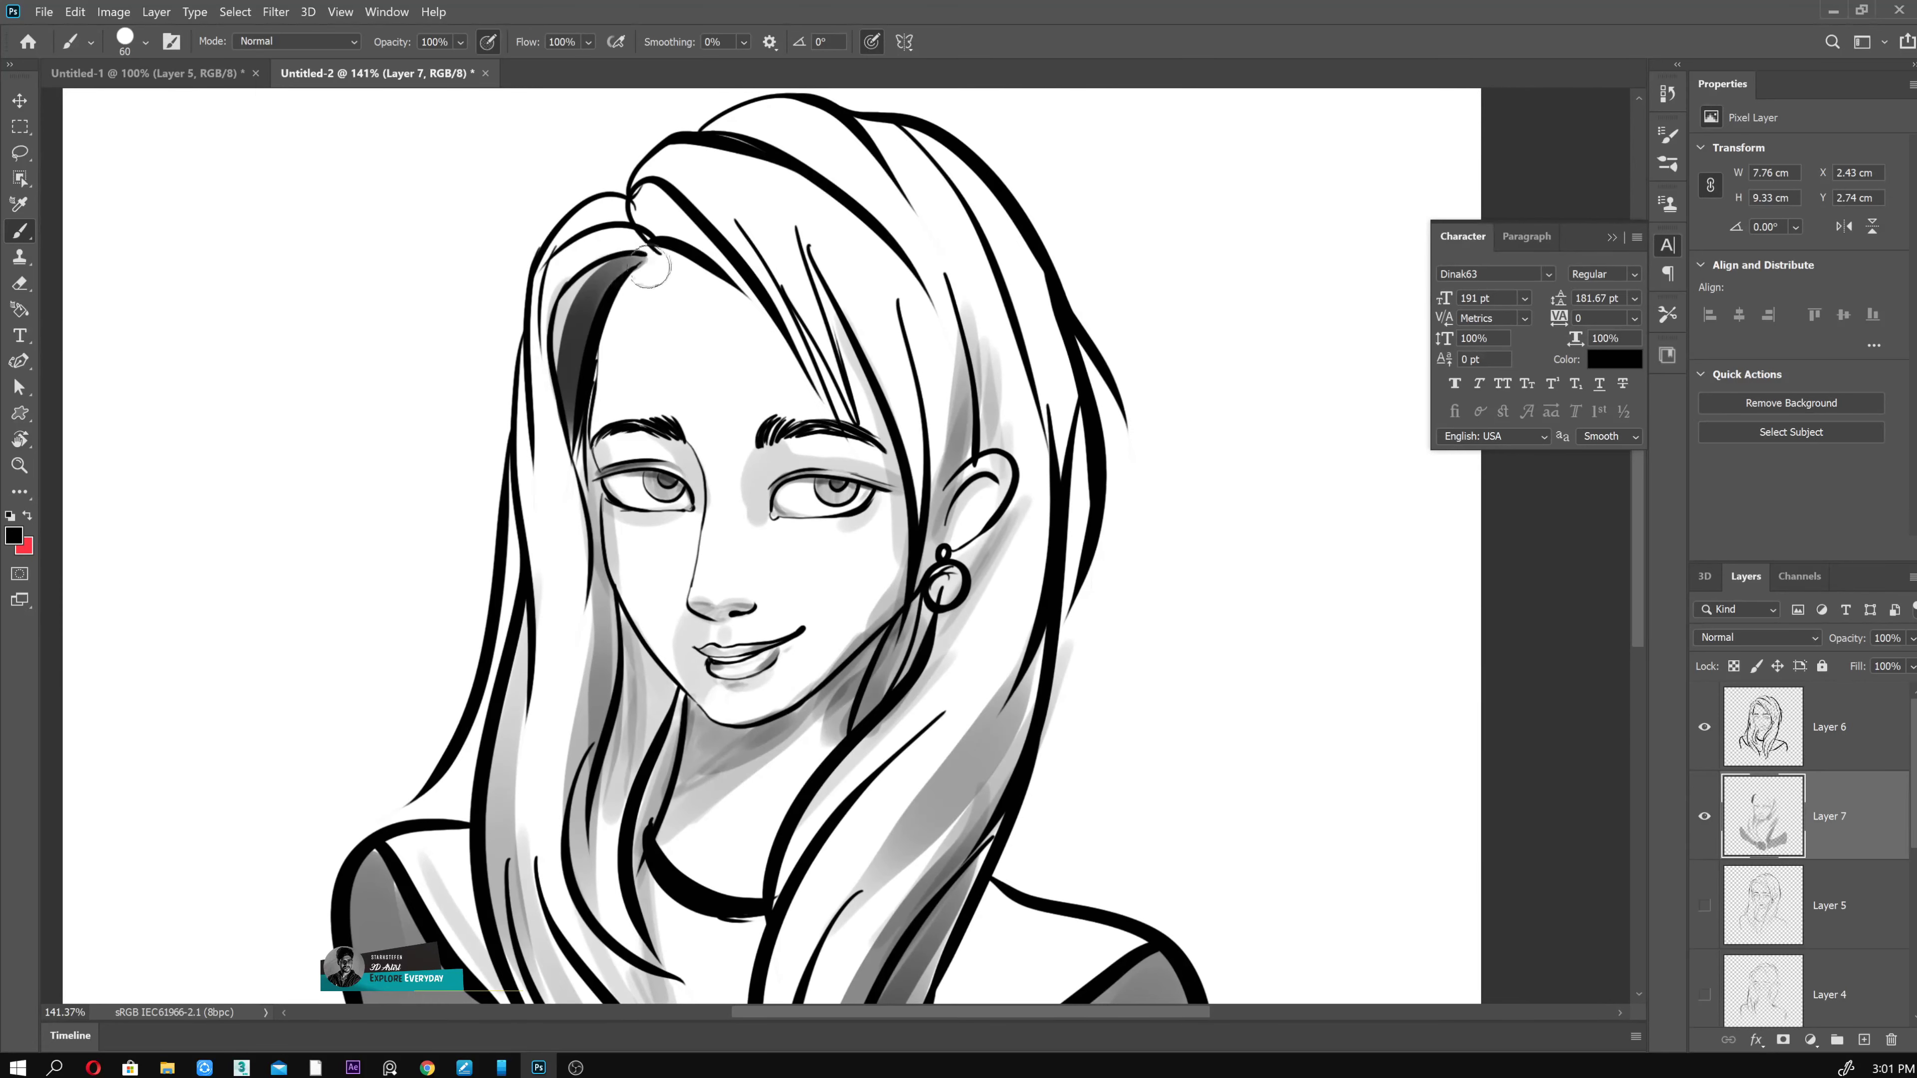
{"action": "left_click_drag", "start_coordinate": [544, 226], "coordinate": [535, 823]}
{"action": "left_click_drag", "start_coordinate": [468, 756], "coordinate": [484, 566]}
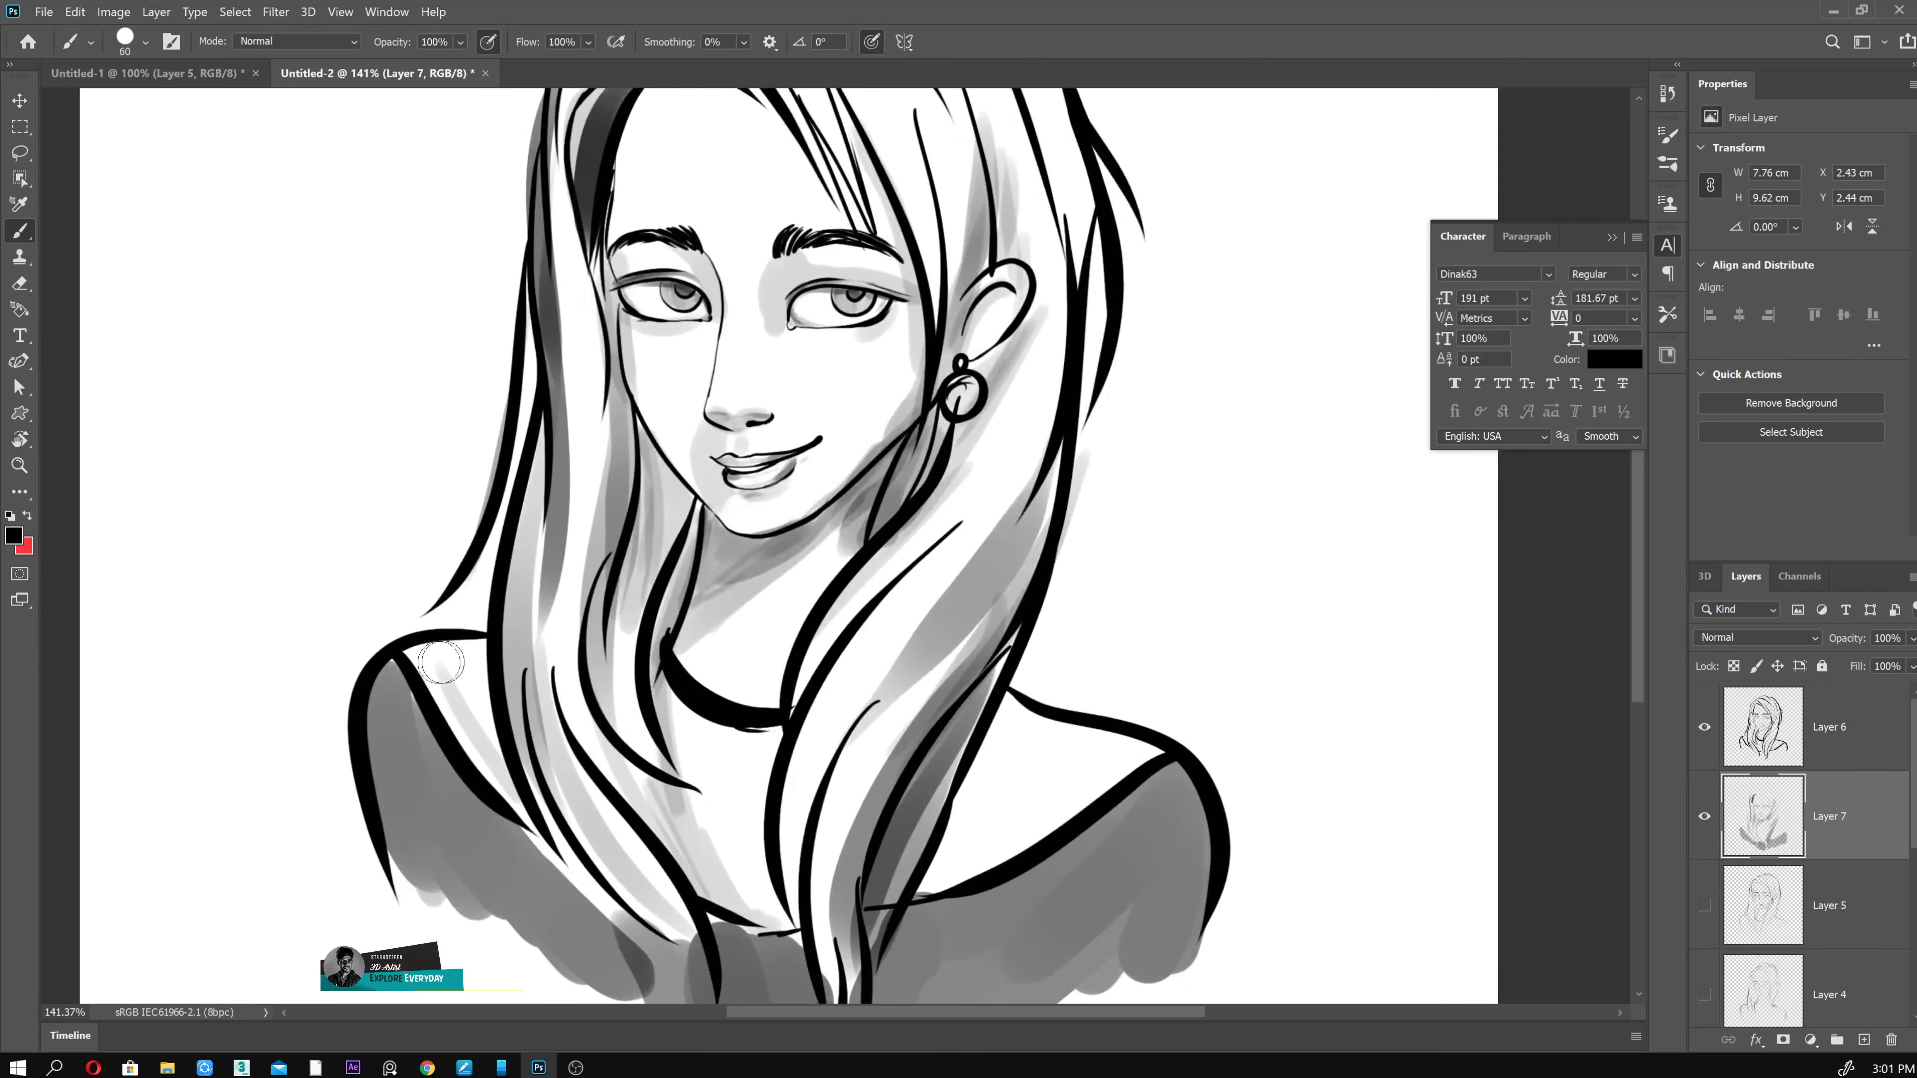
{"action": "left_click_drag", "start_coordinate": [762, 724], "coordinate": [785, 967]}
{"action": "key", "text": "ctrl+z"}
{"action": "left_click_drag", "start_coordinate": [755, 680], "coordinate": [683, 830]}
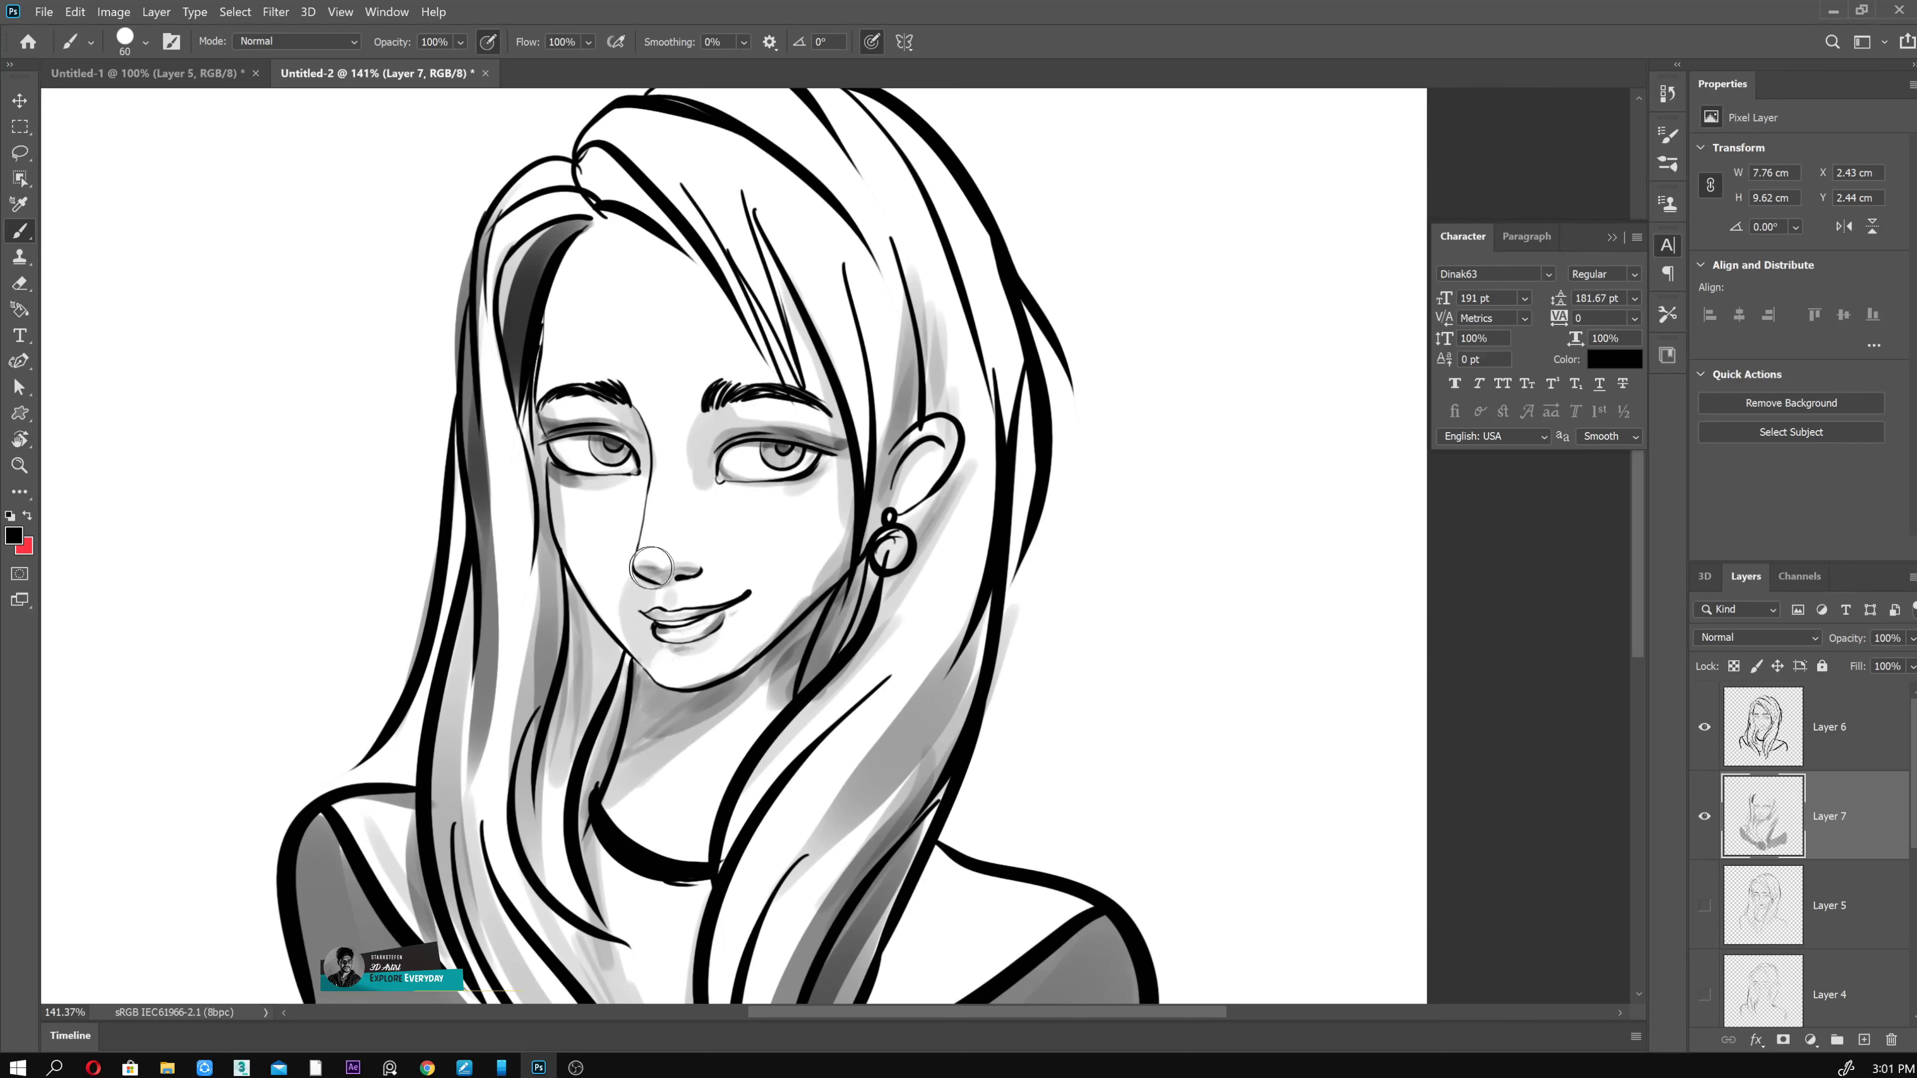
- Add light grey strokes in the upper hair
{"action": "left_click", "coordinate": [751, 688], "text": "alt"}
{"action": "left_click_drag", "start_coordinate": [776, 382], "coordinate": [604, 181]}
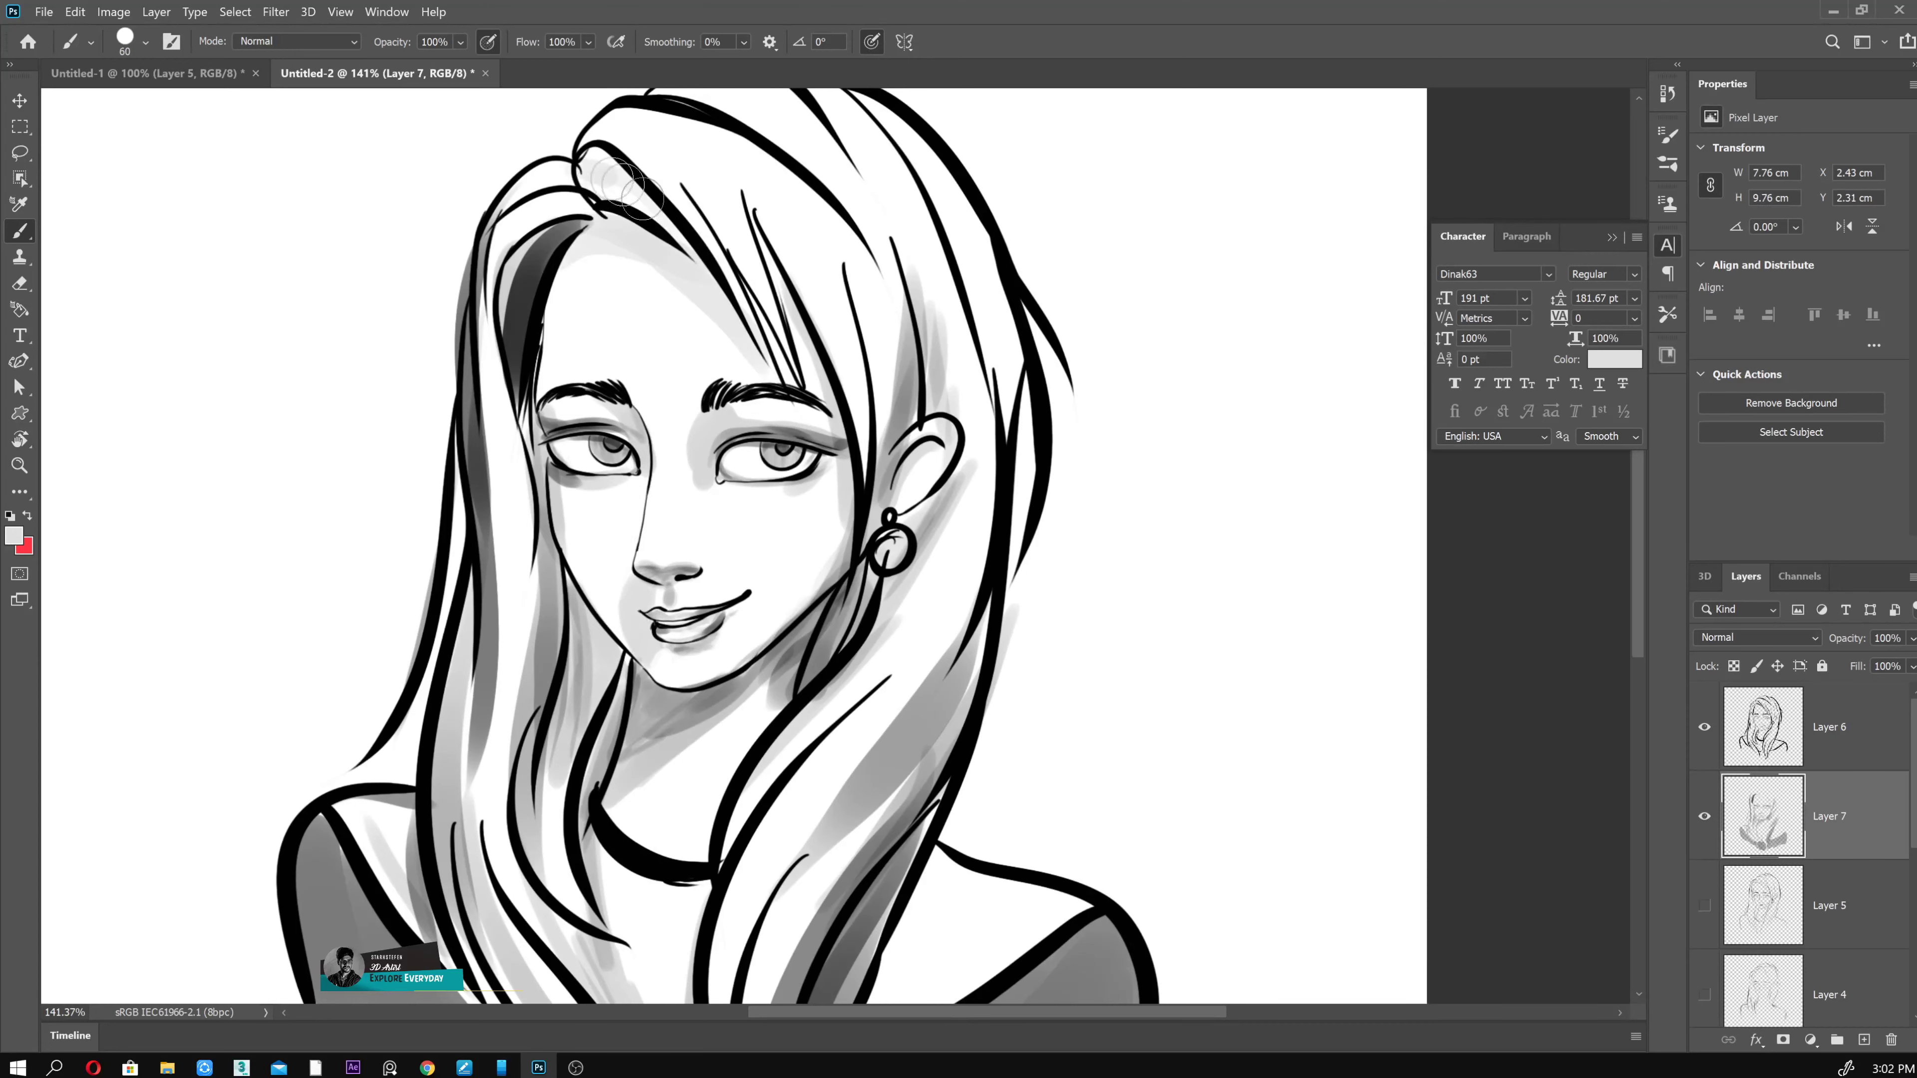
{"action": "left_click_drag", "start_coordinate": [783, 205], "coordinate": [944, 454]}
{"action": "key", "text": "bracketright"}
{"action": "scroll", "coordinate": [755, 377], "scroll_direction": "up", "scroll_amount": 3}
{"action": "key", "text": "bracketright"}
{"action": "key", "text": "bracketright"}
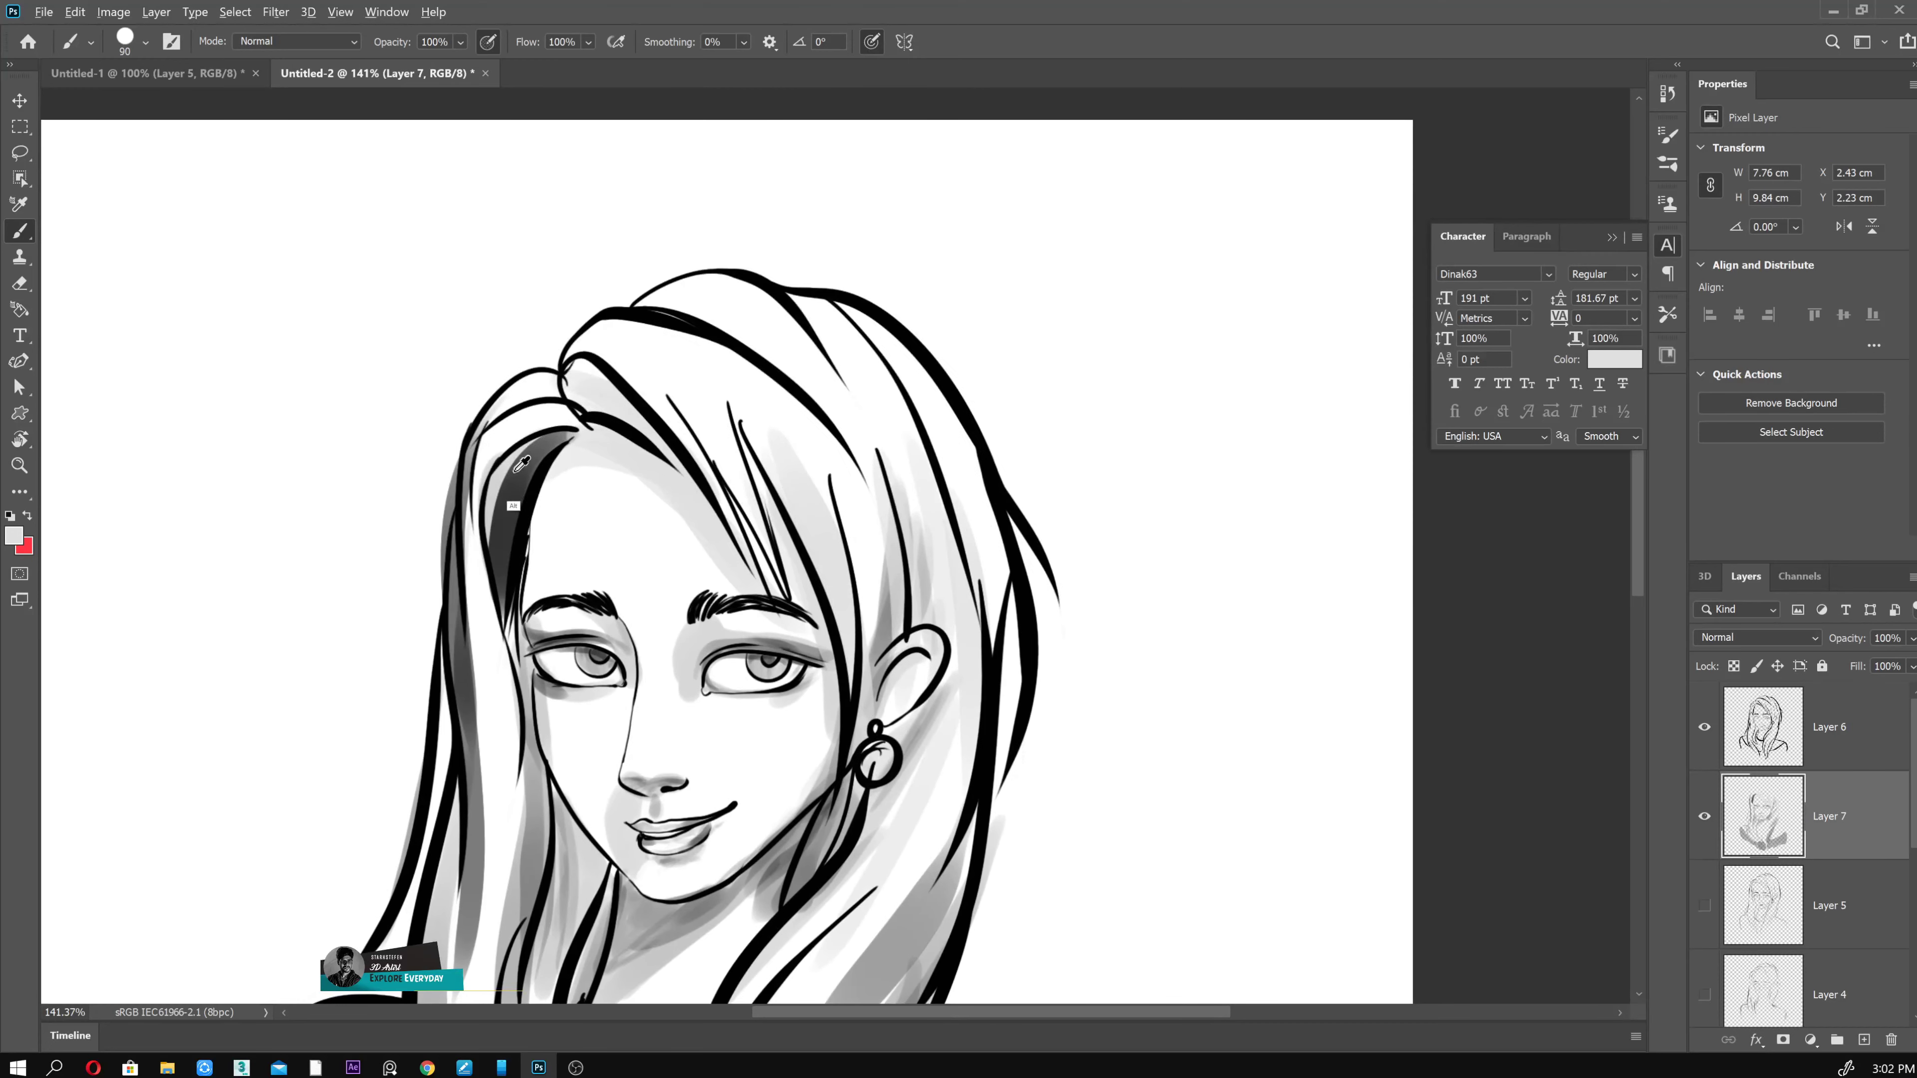
- Paint darker grey shading across the upper hair and the strands above the right eyebrow
{"action": "left_click", "coordinate": [597, 408], "text": "alt"}
{"action": "left_click_drag", "start_coordinate": [596, 378], "coordinate": [800, 325]}
{"action": "mouse_move", "coordinate": [664, 295]}
{"action": "left_mouse_down"}
{"action": "mouse_move", "coordinate": [882, 369]}
{"action": "mouse_move", "coordinate": [1034, 785]}
{"action": "left_mouse_up"}
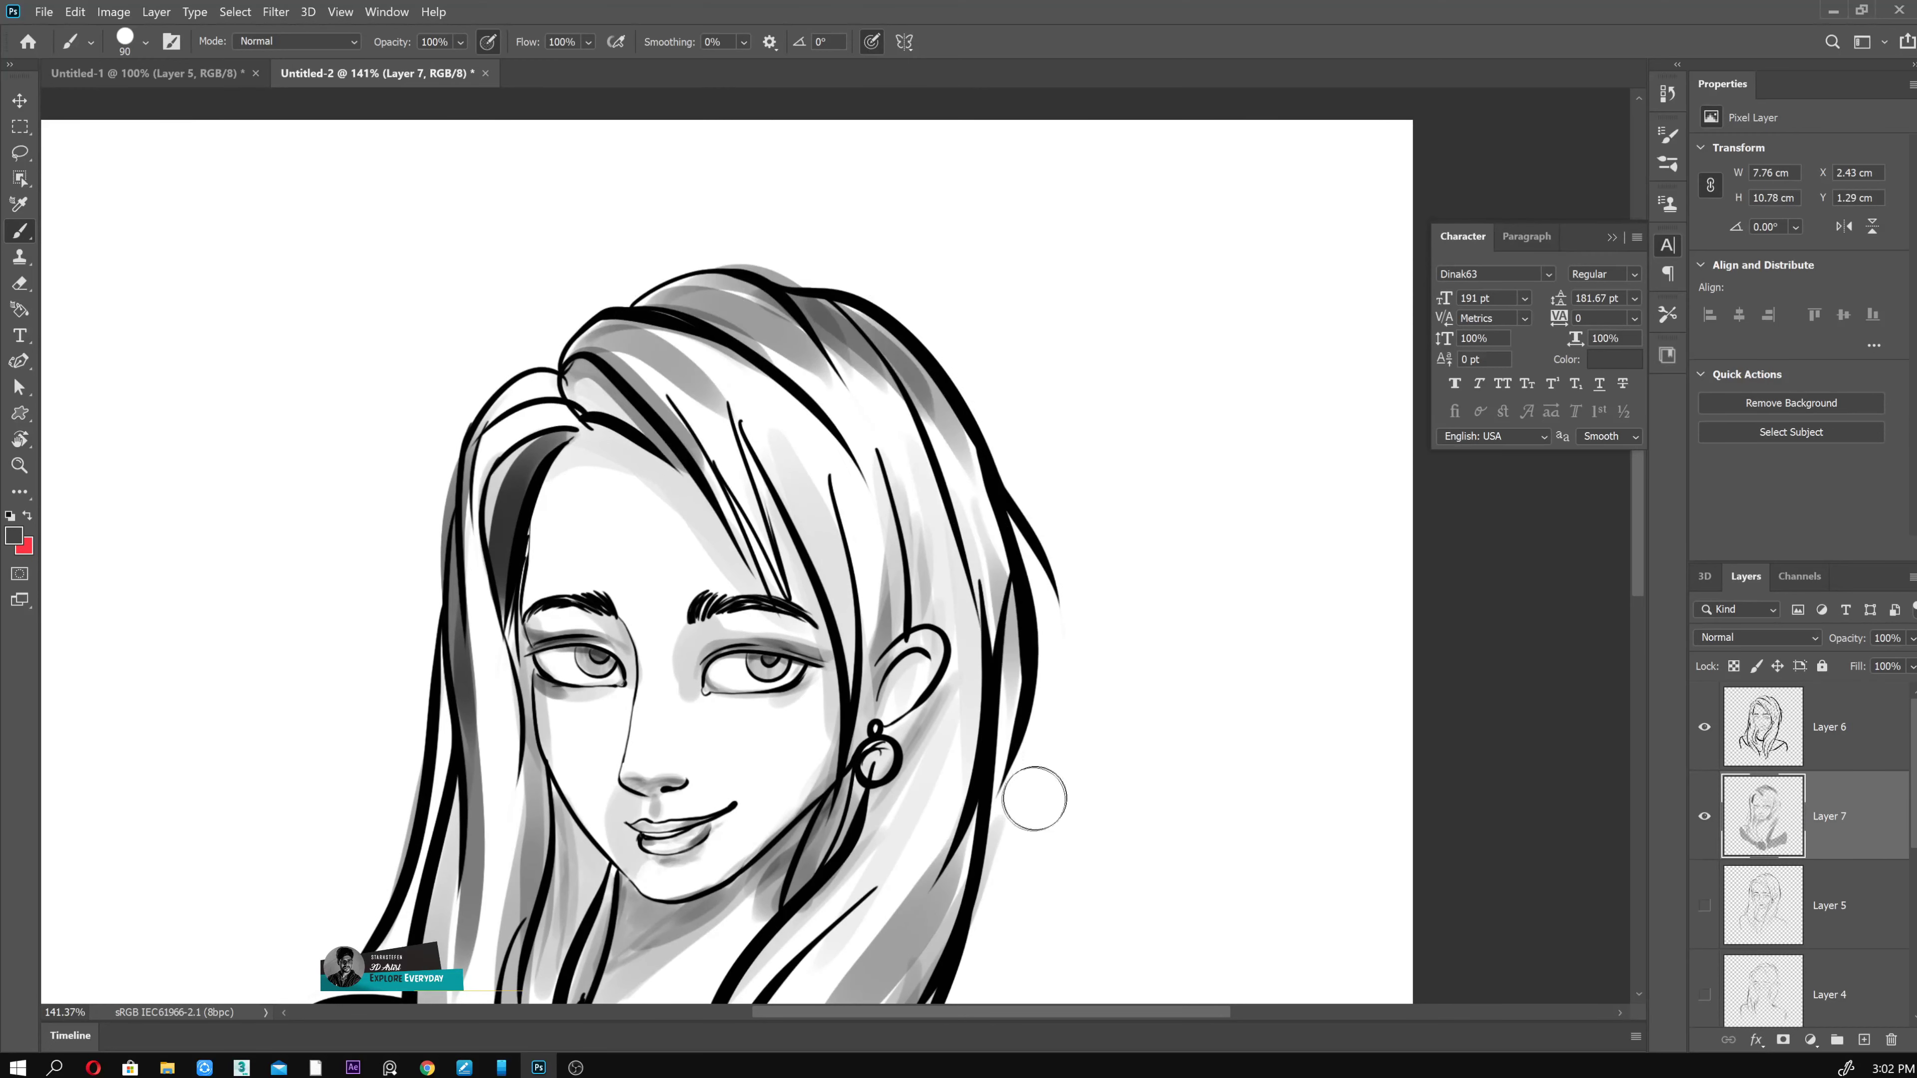
{"action": "scroll", "coordinate": [1034, 785], "scroll_direction": "down", "scroll_amount": 3}
{"action": "left_click_drag", "start_coordinate": [528, 310], "coordinate": [641, 189]}
{"action": "mouse_move", "coordinate": [755, 408]}
{"action": "left_mouse_down"}
{"action": "mouse_move", "coordinate": [706, 202]}
{"action": "mouse_move", "coordinate": [755, 411]}
{"action": "left_mouse_up"}
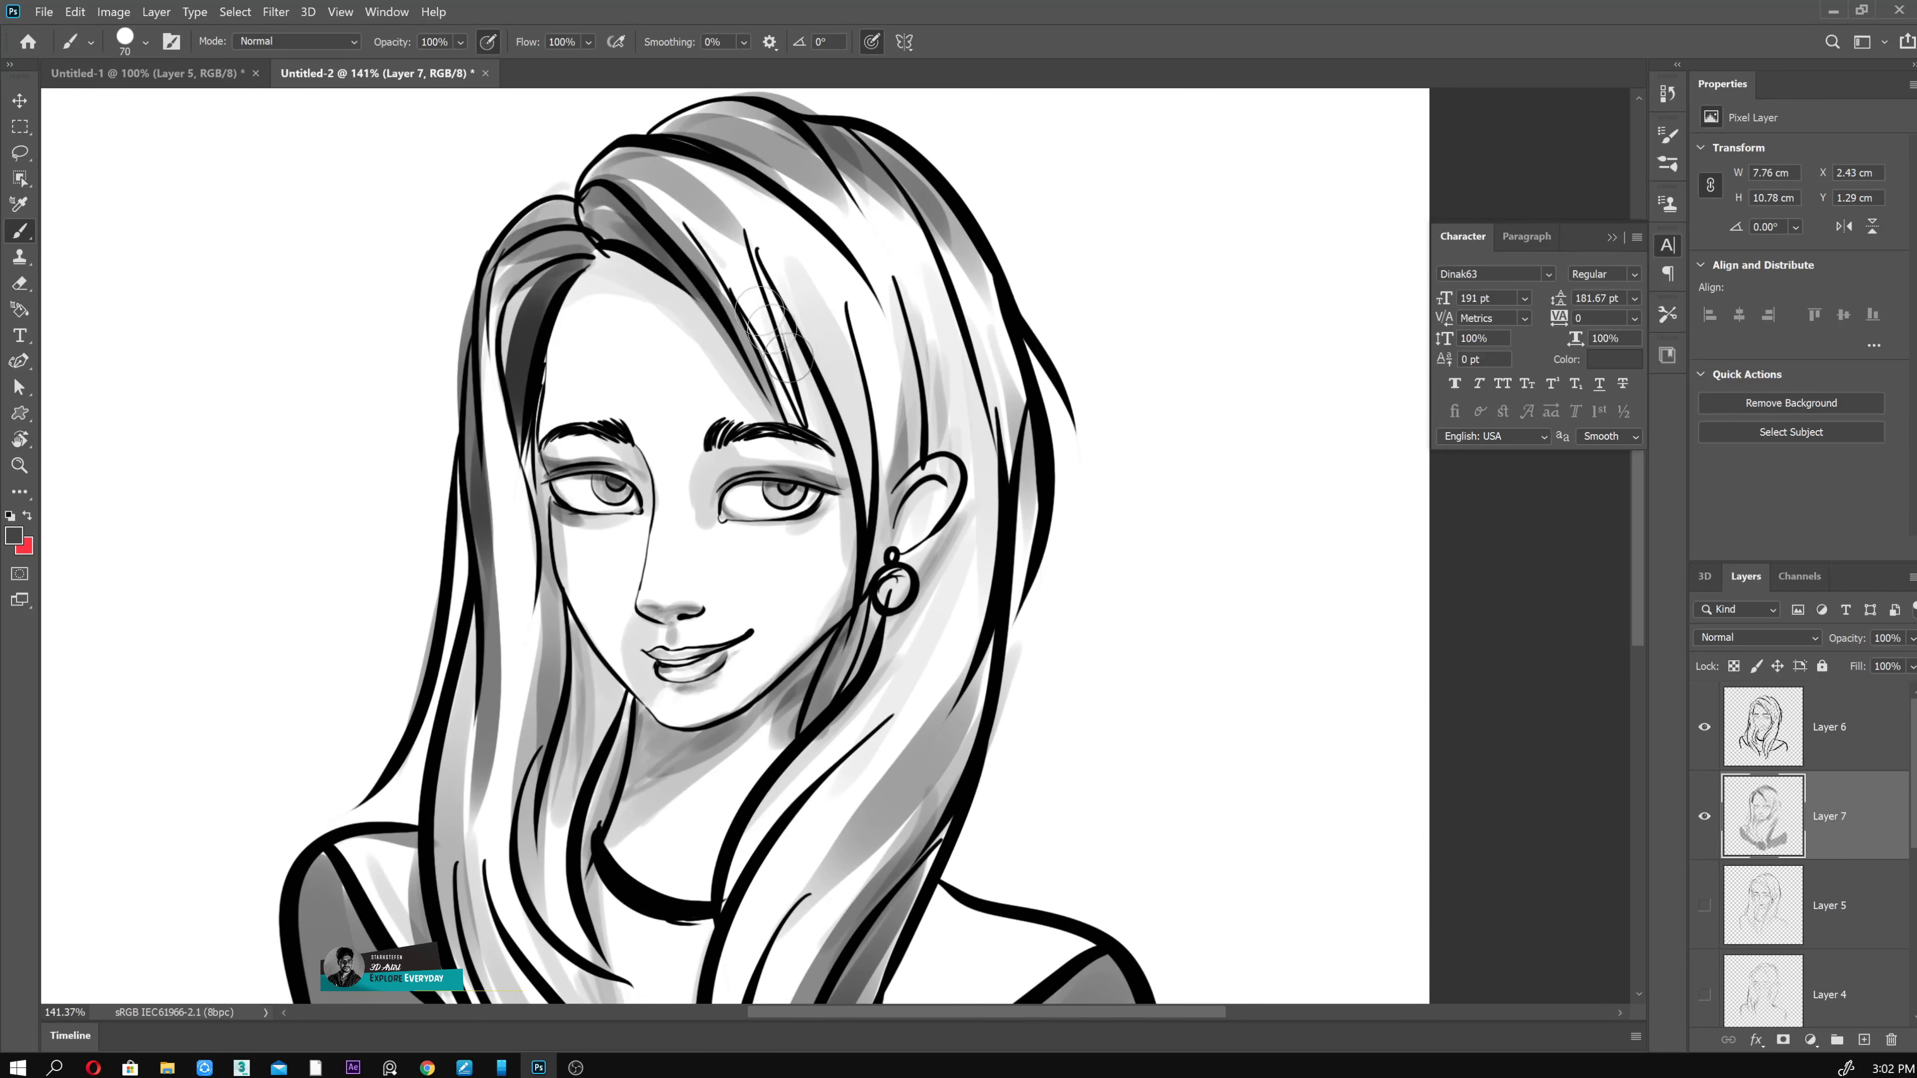
{"action": "left_click_drag", "start_coordinate": [732, 272], "coordinate": [811, 453]}
{"action": "key", "text": "bracketleft"}
{"action": "key", "text": "bracketleft"}
{"action": "key", "text": "bracketleft"}
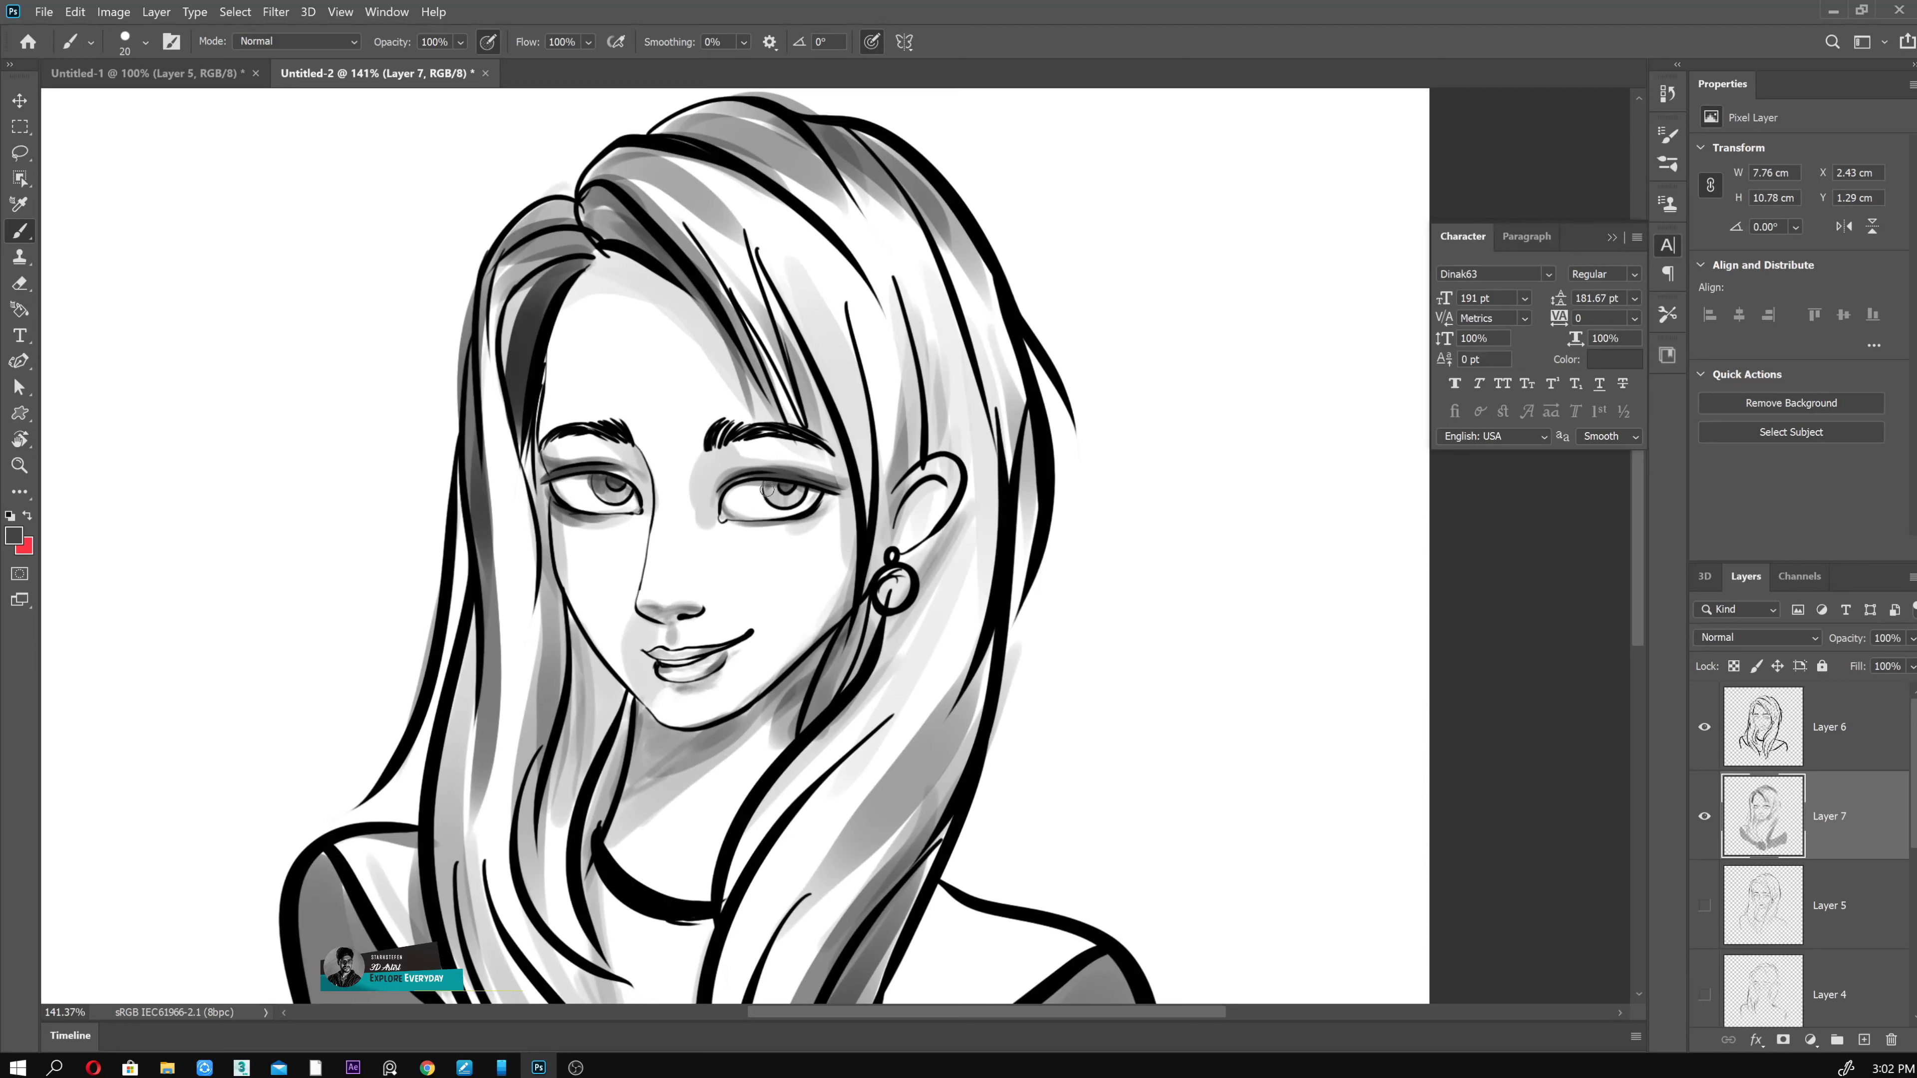
- Switch to white with a small hard brush preset and add a new empty layer
{"action": "left_click", "coordinate": [804, 492], "text": "alt"}
{"action": "right_click", "coordinate": [838, 452]}
{"action": "double_click", "coordinate": [906, 539]}
{"action": "left_click", "coordinate": [1864, 1040]}
{"action": "key", "text": "ctrl+bracketright"}
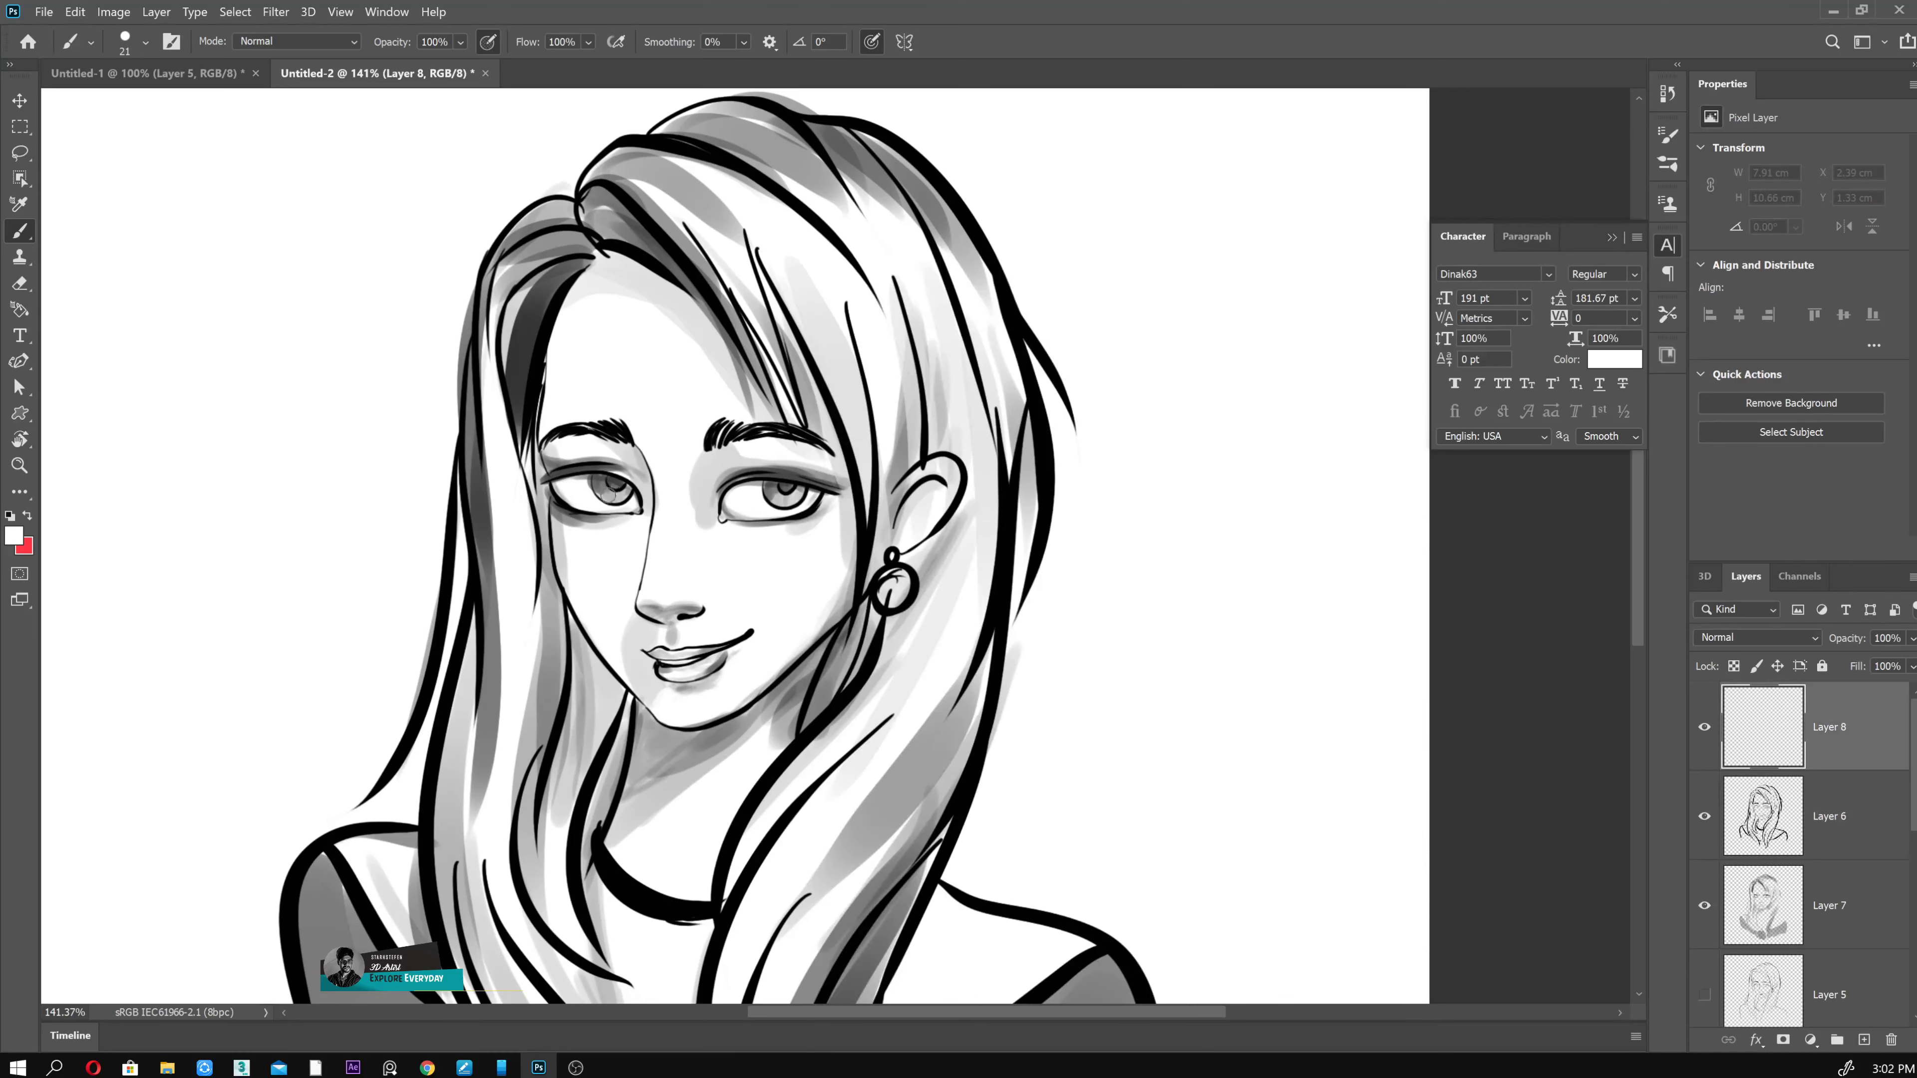
- Dab a white highlight into the left eye, then switch to black with a size-21 brush
{"action": "left_click", "coordinate": [608, 489]}
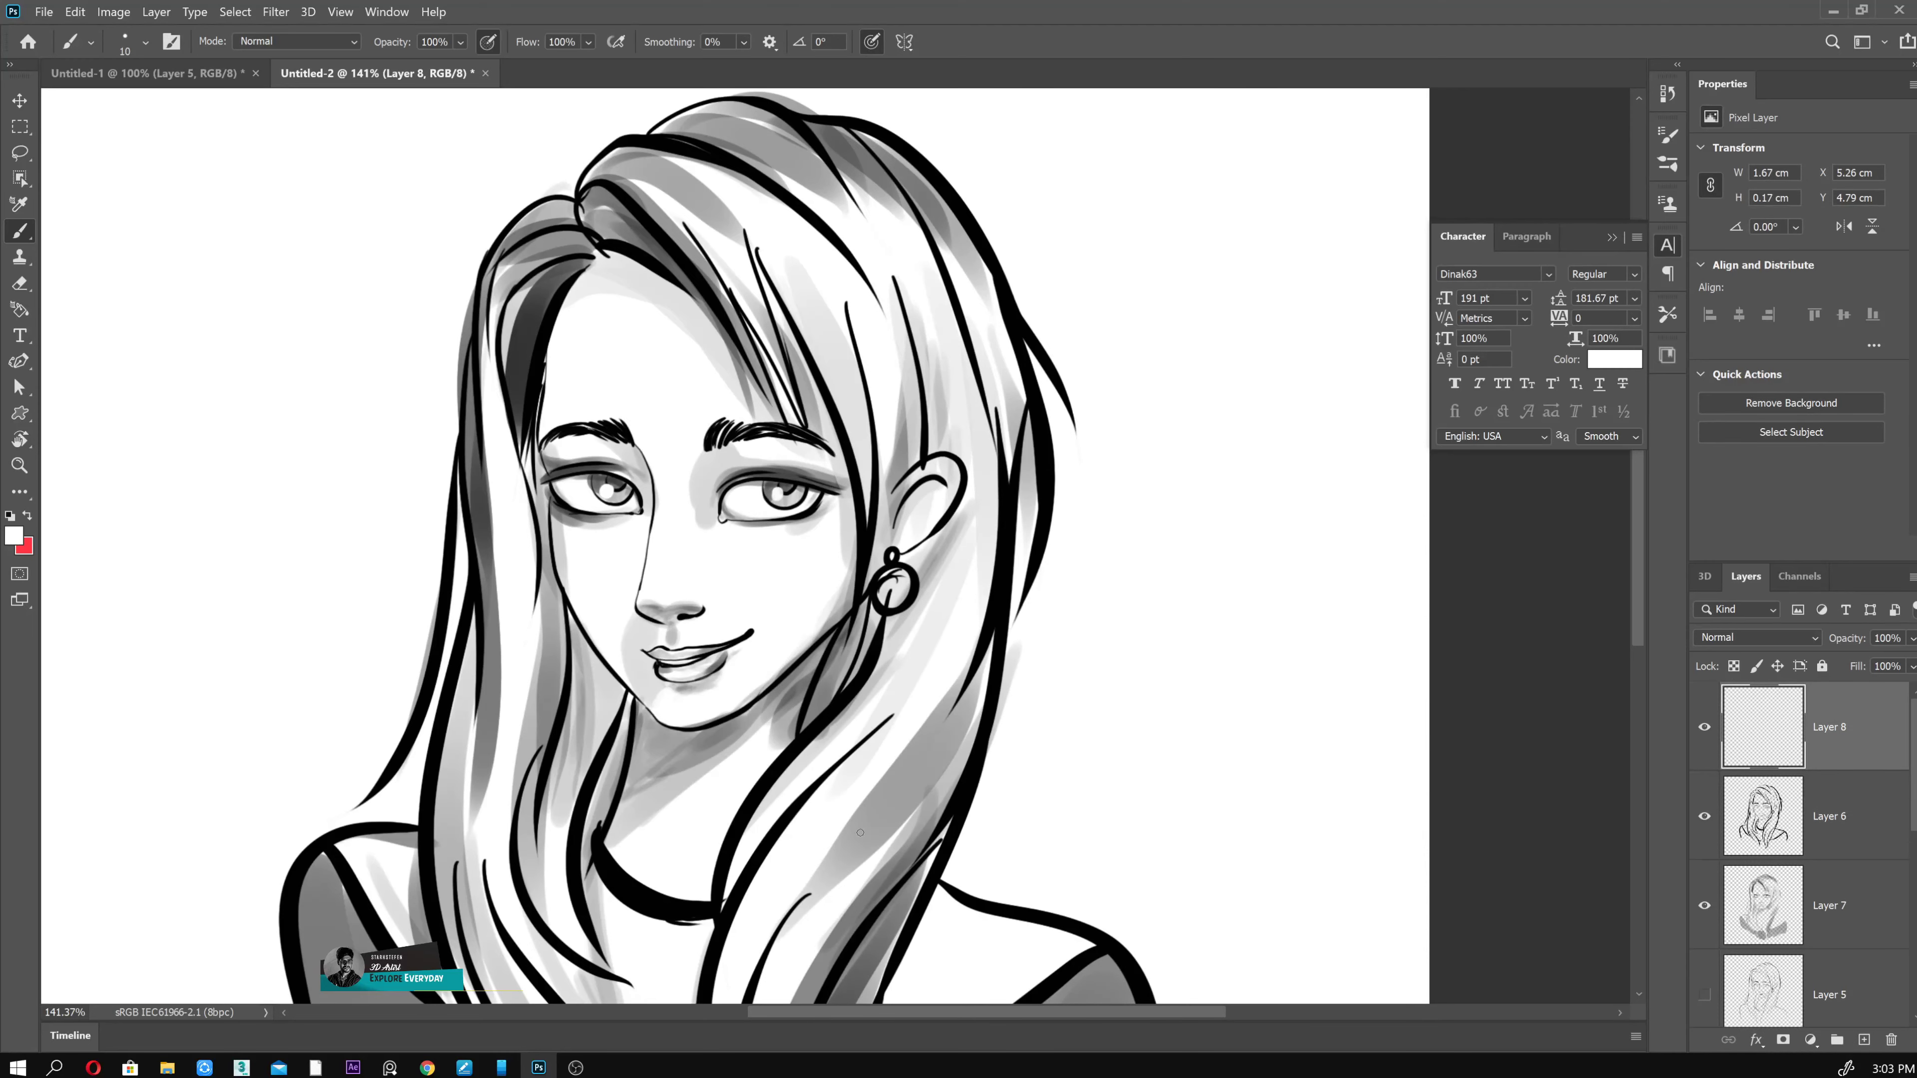
{"action": "key", "text": "ctrl+0"}
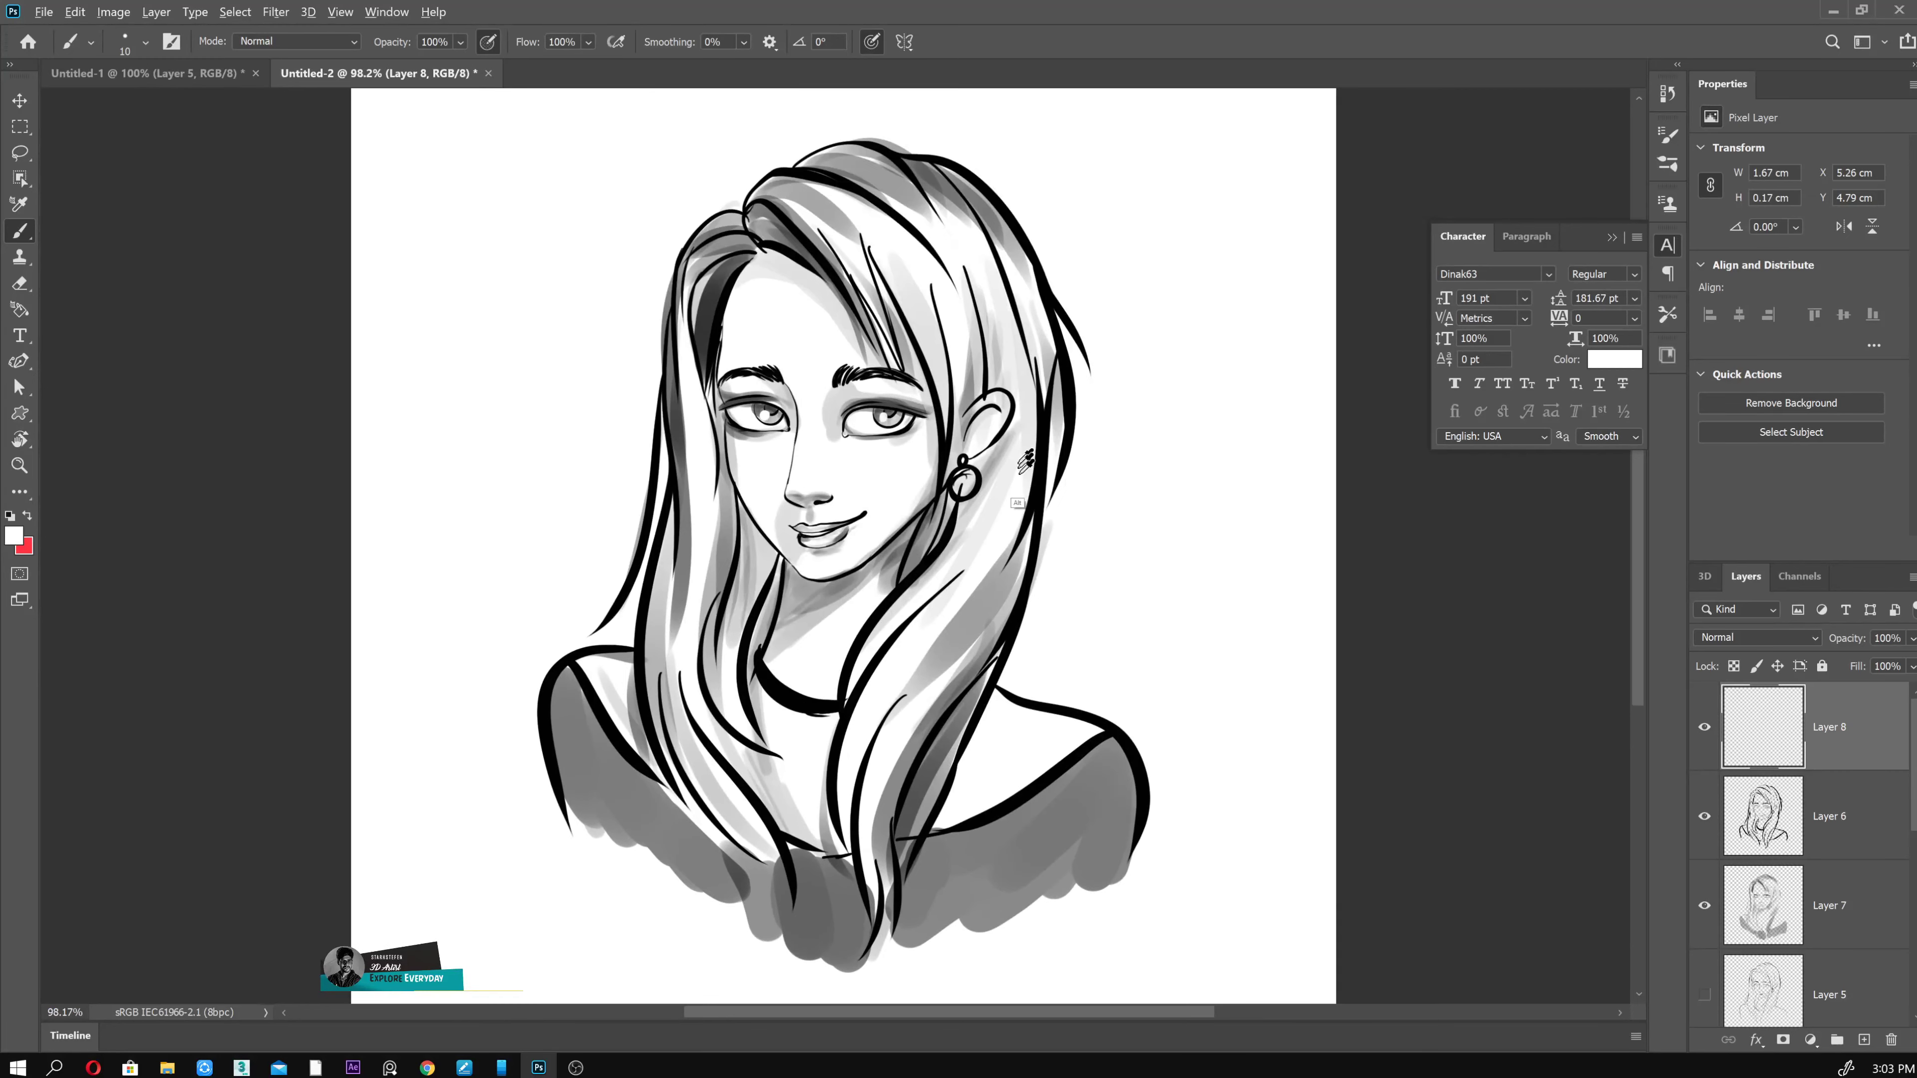
{"action": "left_click", "coordinate": [1087, 377], "text": "alt"}
{"action": "right_click", "coordinate": [793, 249]}
{"action": "double_click", "coordinate": [868, 551]}
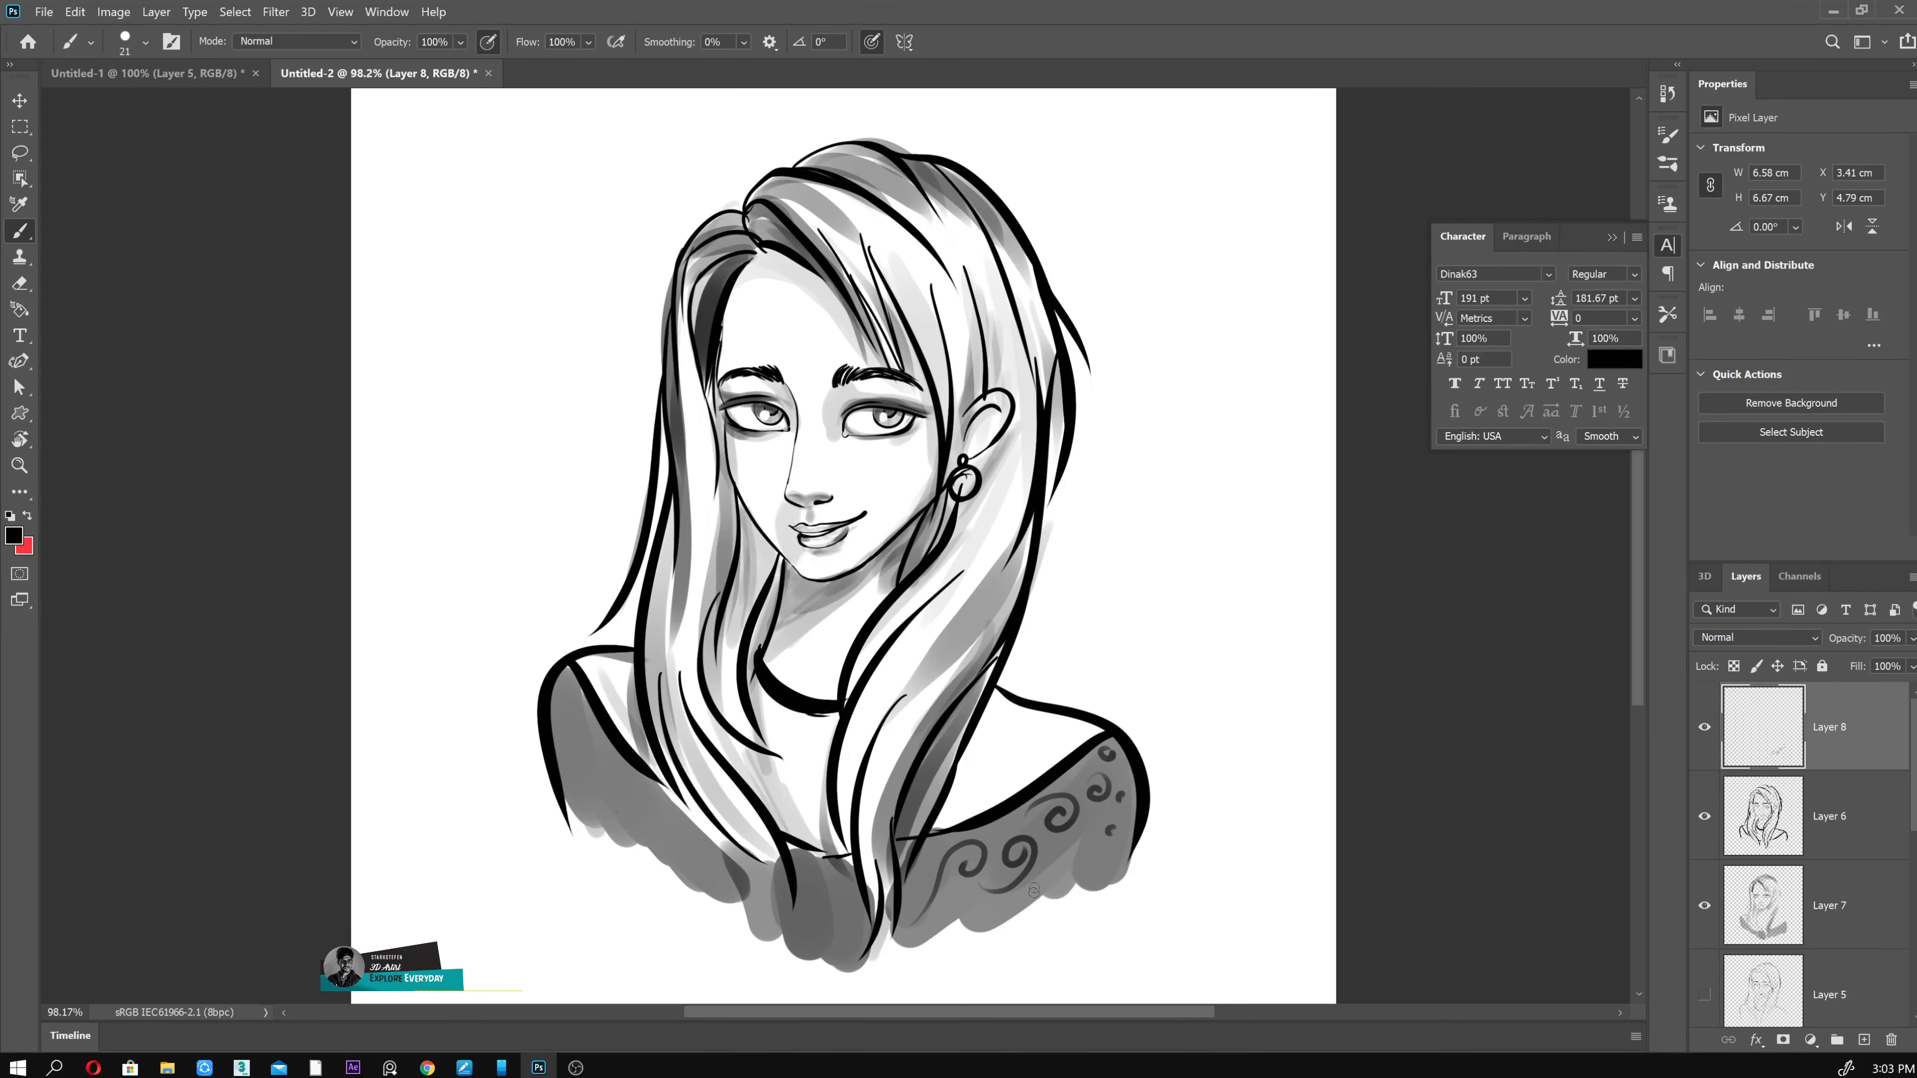
- Draw swirl patterns on the shoulders, the necklace pendant, a lower collar line and a shoulder strap
{"action": "left_click_drag", "start_coordinate": [679, 880], "coordinate": [623, 800]}
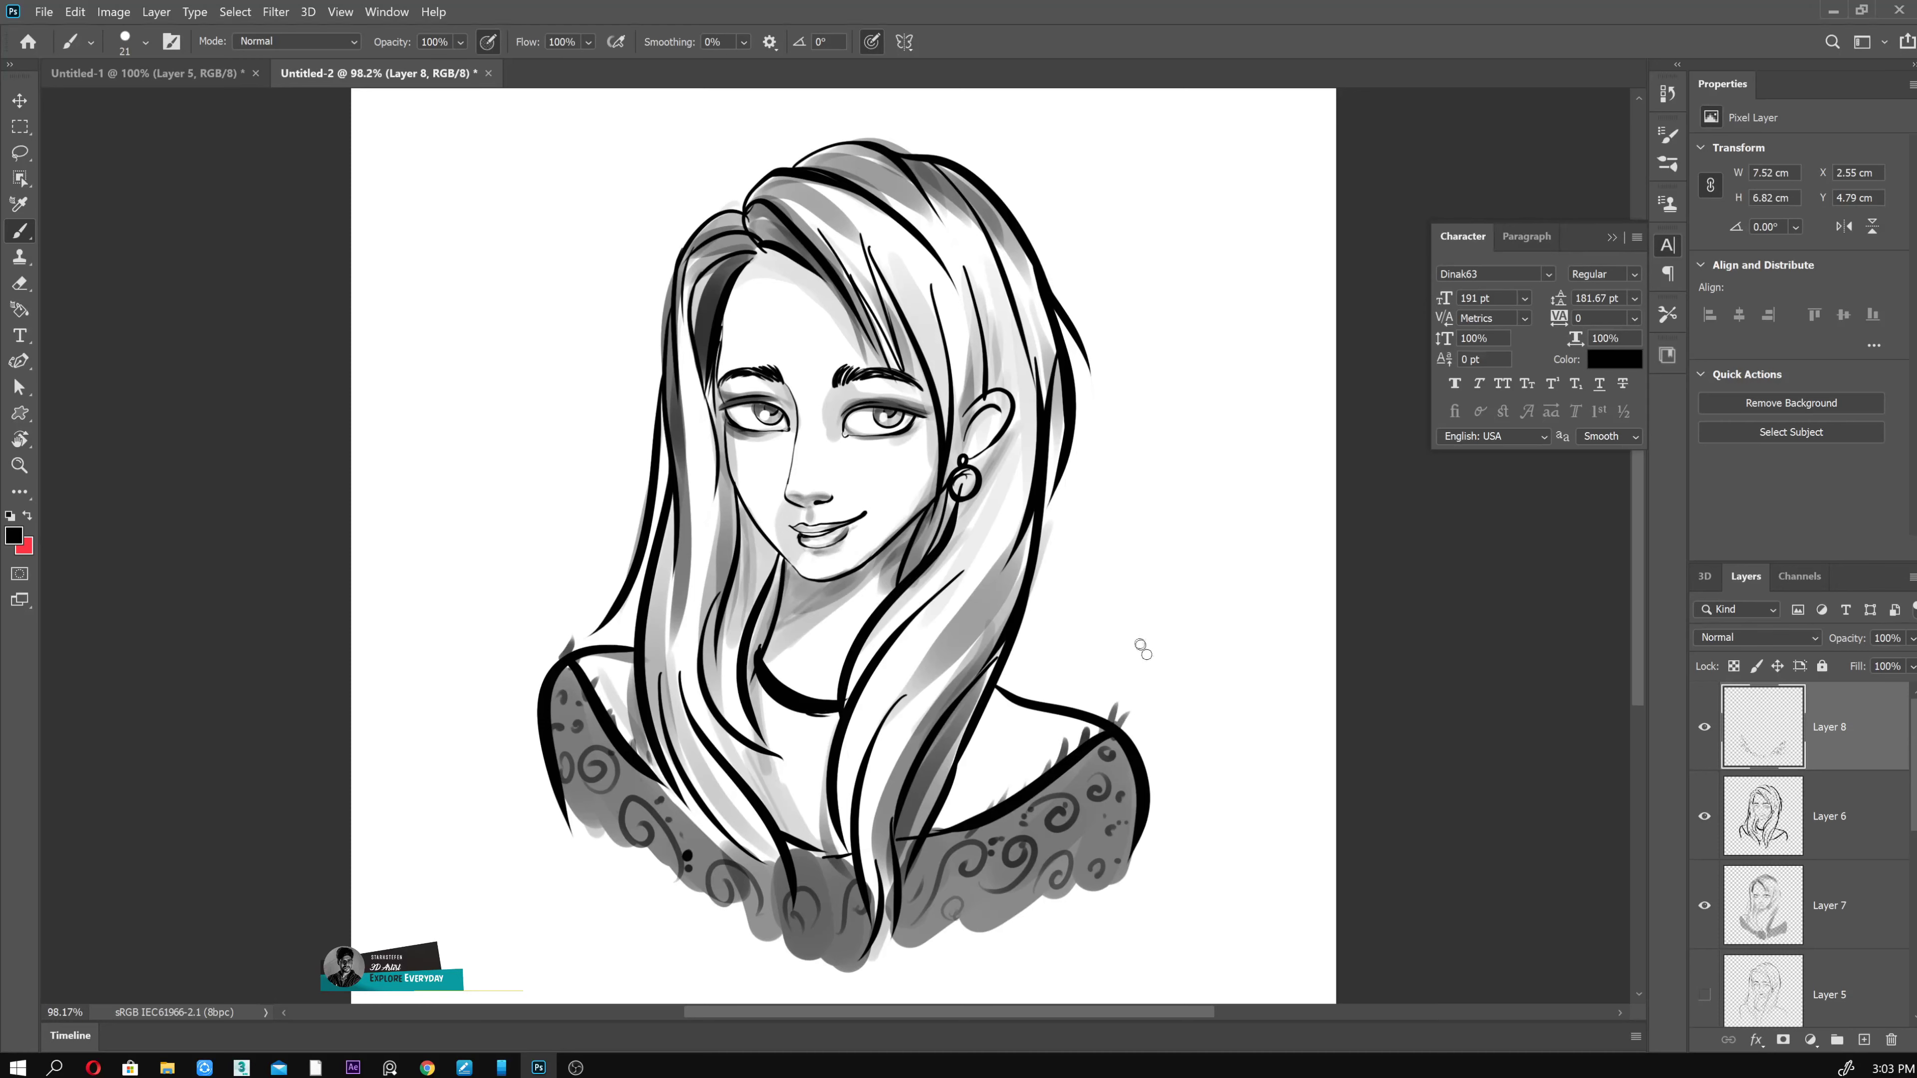
{"action": "left_click_drag", "start_coordinate": [730, 427], "coordinate": [776, 537]}
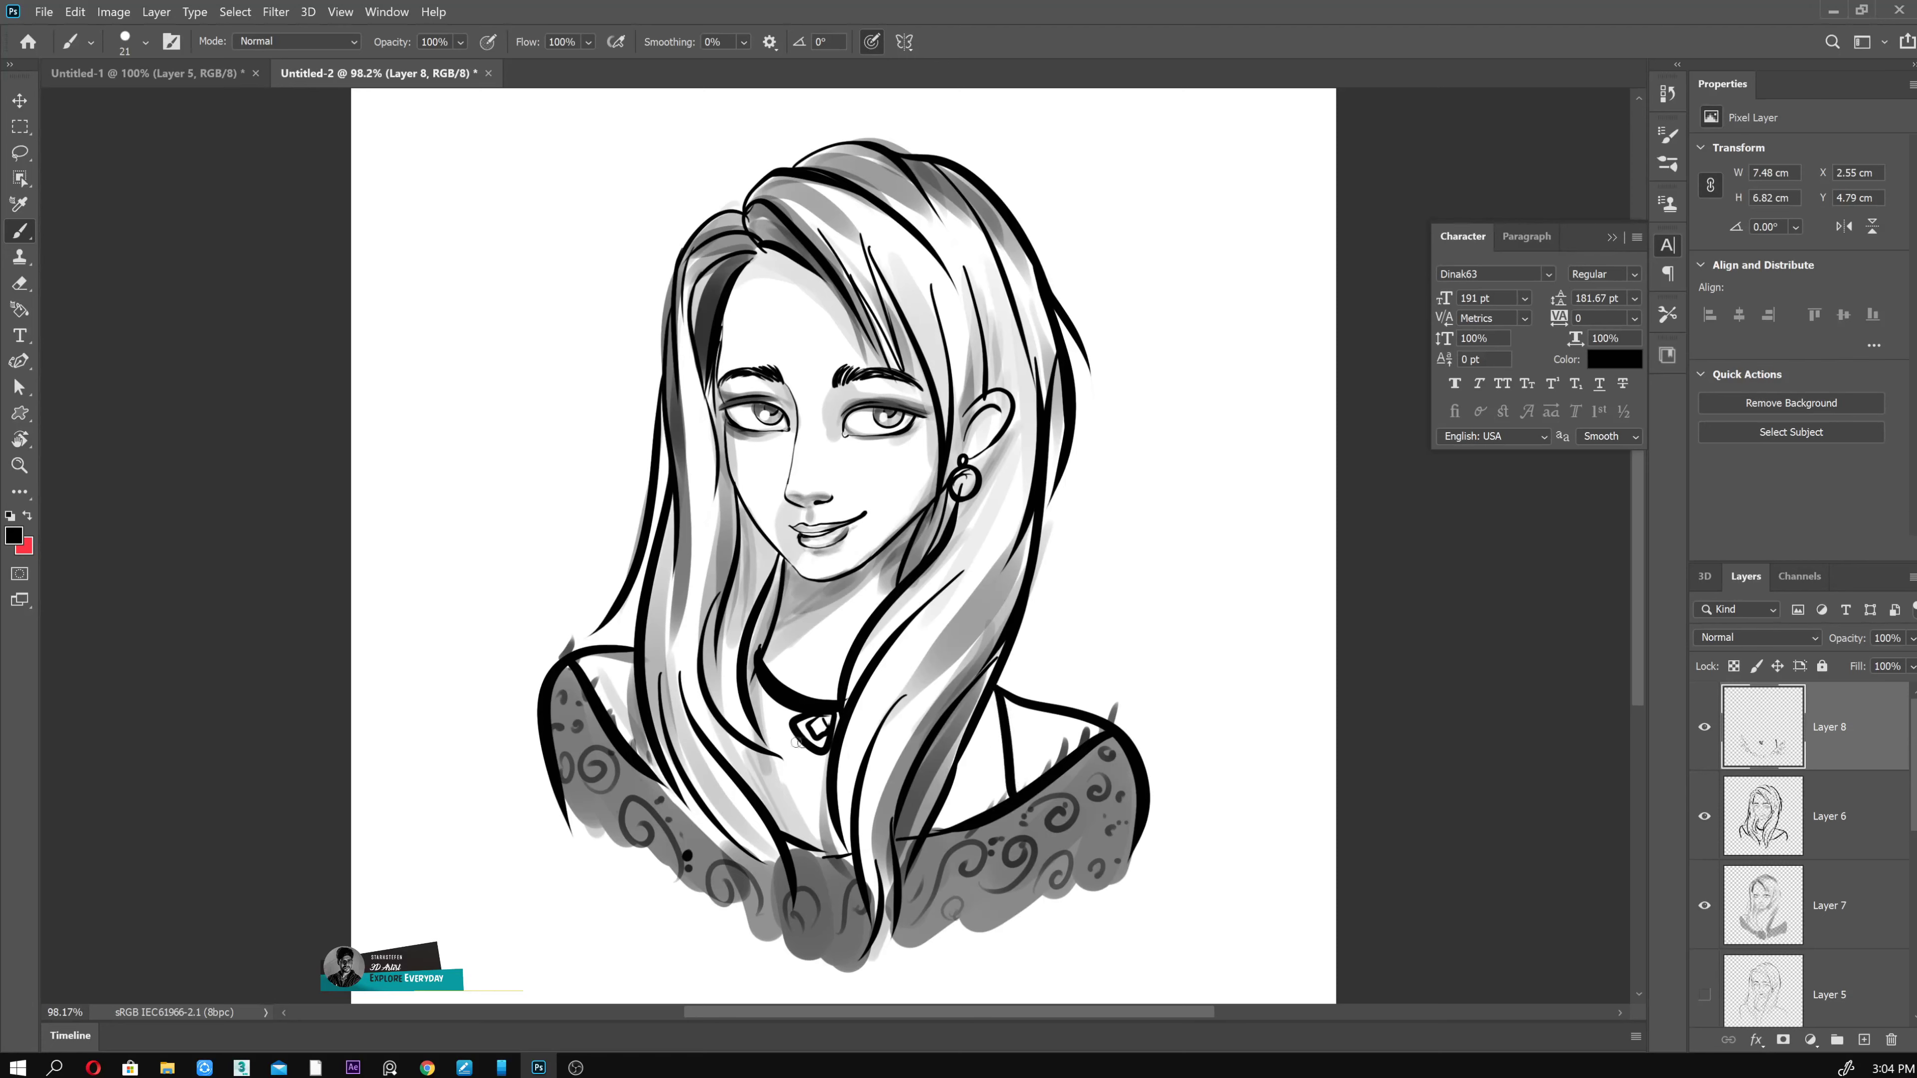
{"action": "key", "text": "ctrl+z"}
{"action": "left_click_drag", "start_coordinate": [929, 845], "coordinate": [1010, 834]}
{"action": "left_click_drag", "start_coordinate": [549, 692], "coordinate": [705, 824]}
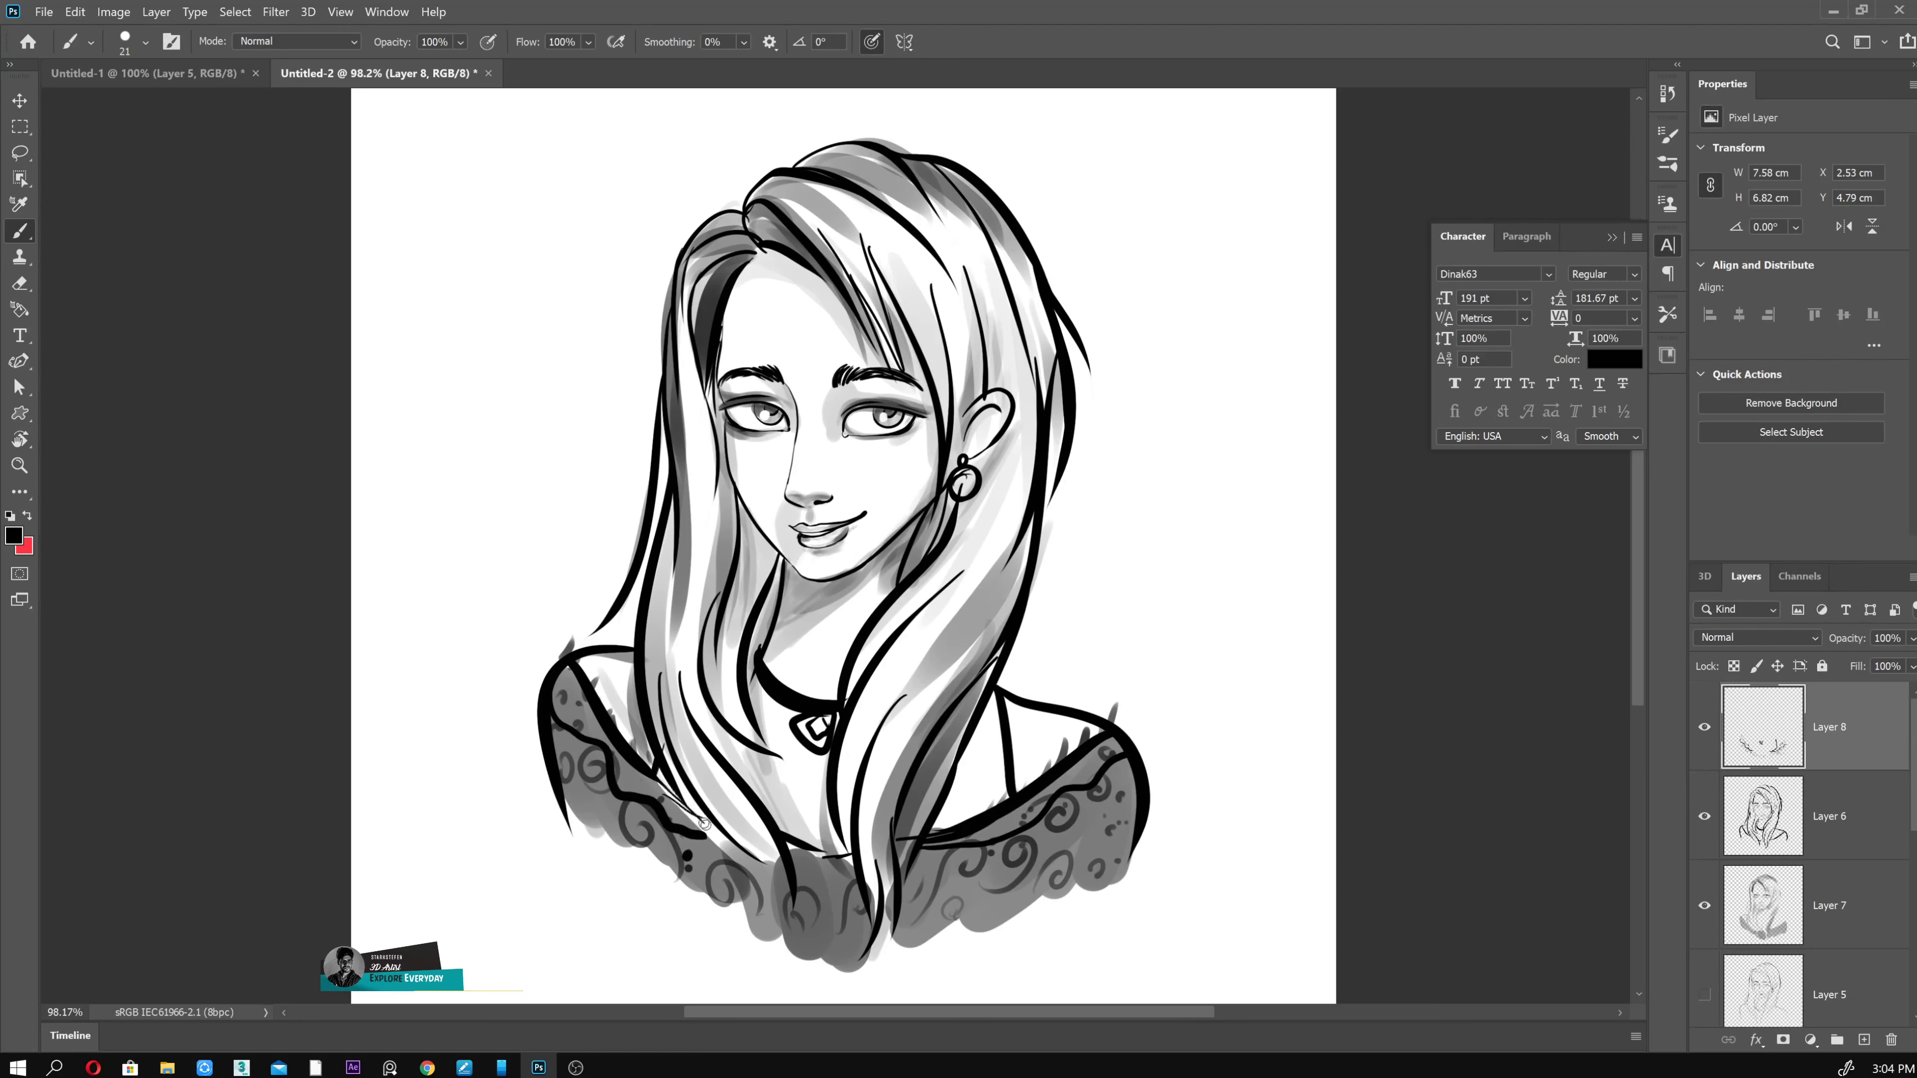
{"action": "scroll", "coordinate": [808, 427], "scroll_direction": "up", "scroll_amount": 5}
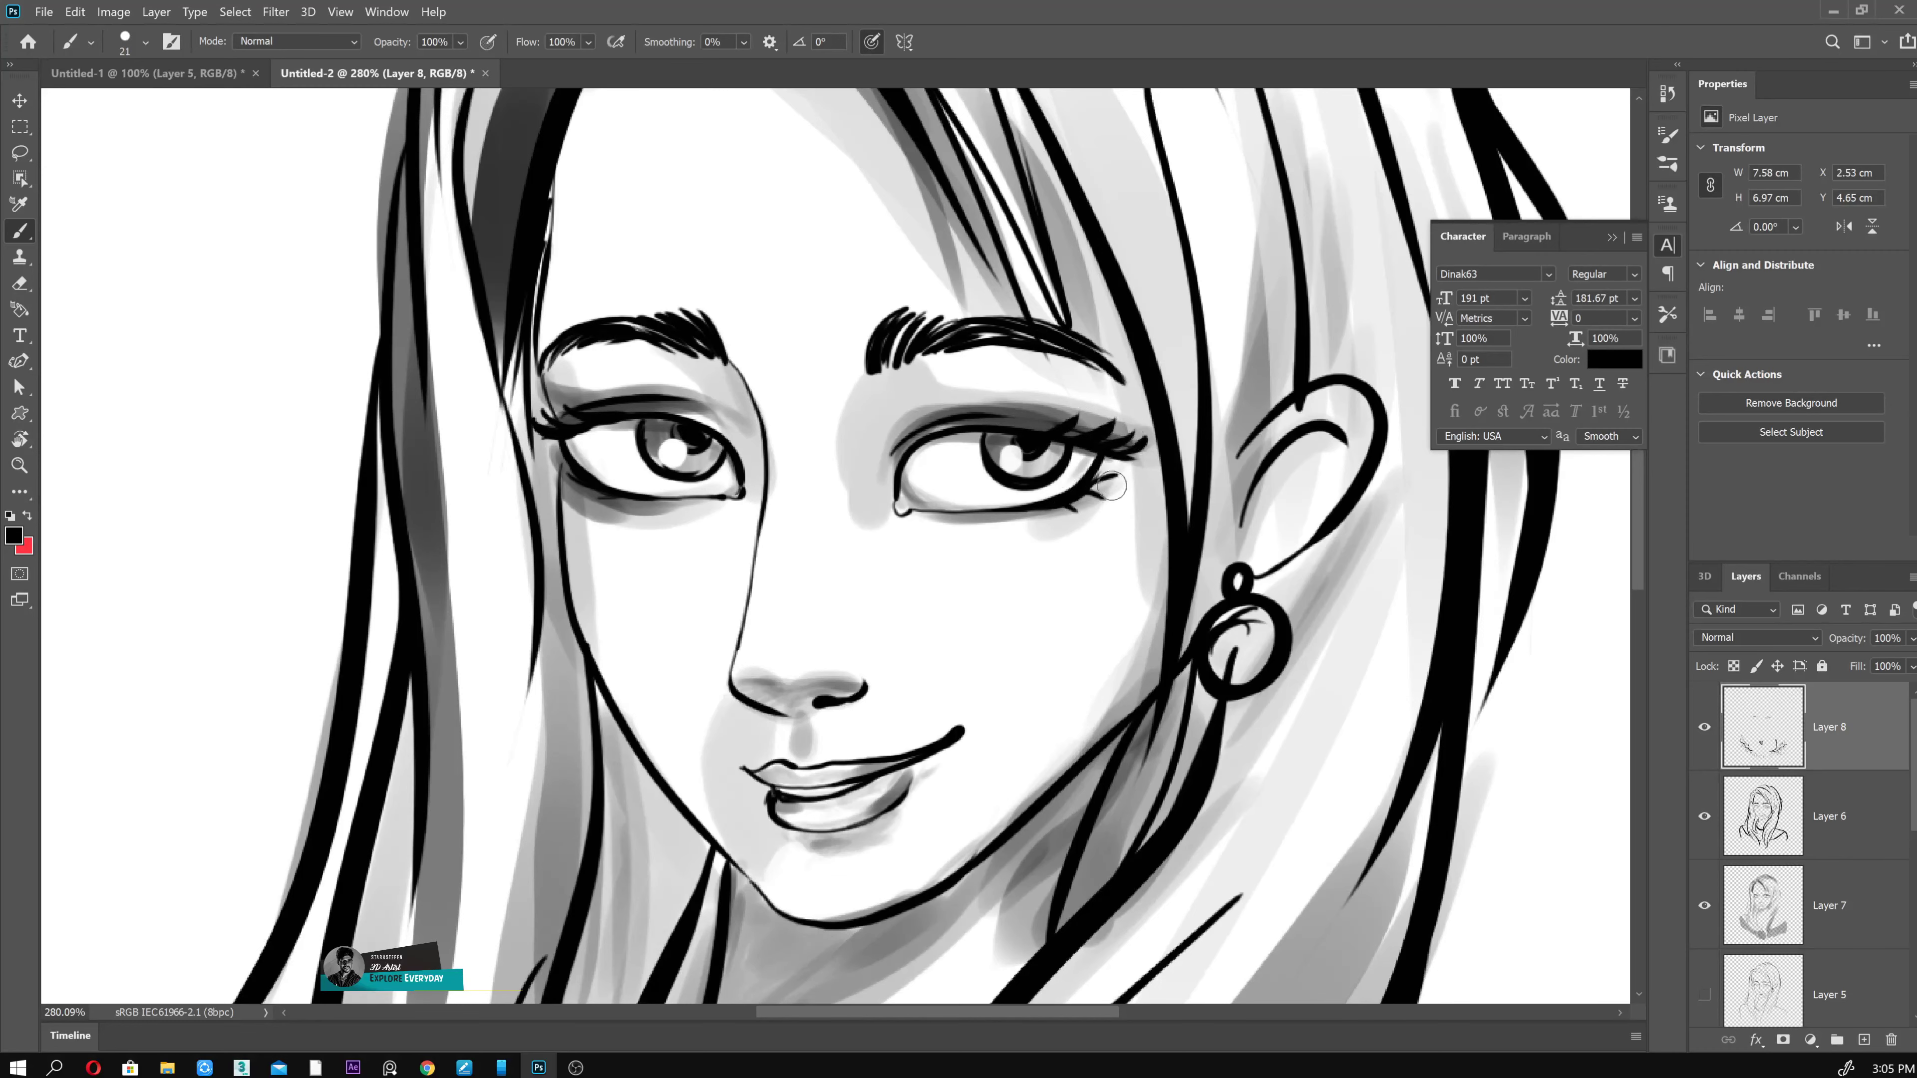
- Compare the thicker lower-lip stroke by undoing and redoing it, then add a hairline strand toward the eyebrow
{"action": "left_click_drag", "start_coordinate": [917, 573], "coordinate": [899, 477]}
{"action": "left_click_drag", "start_coordinate": [772, 695], "coordinate": [785, 638]}
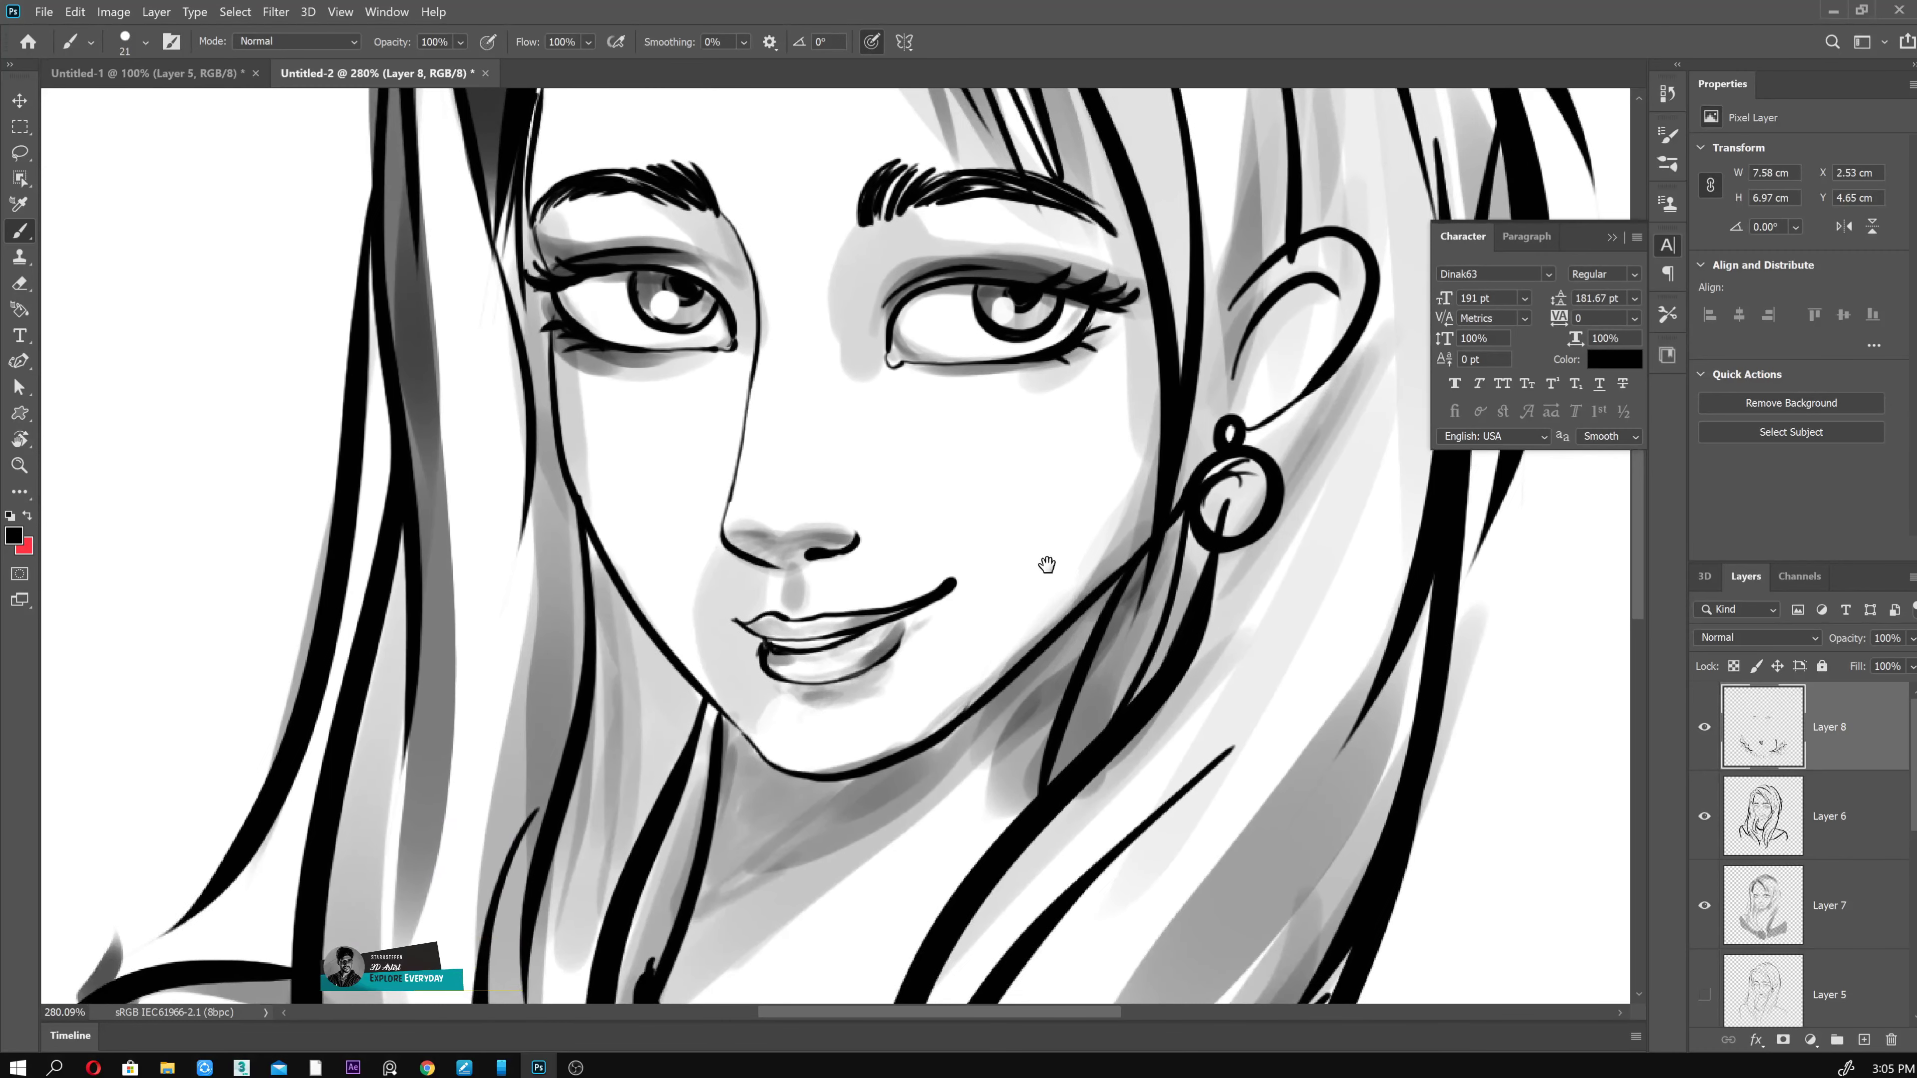
{"action": "key", "text": "ctrl+shift+z"}
{"action": "key", "text": "ctrl+z"}
{"action": "key", "text": "ctrl+shift+z"}
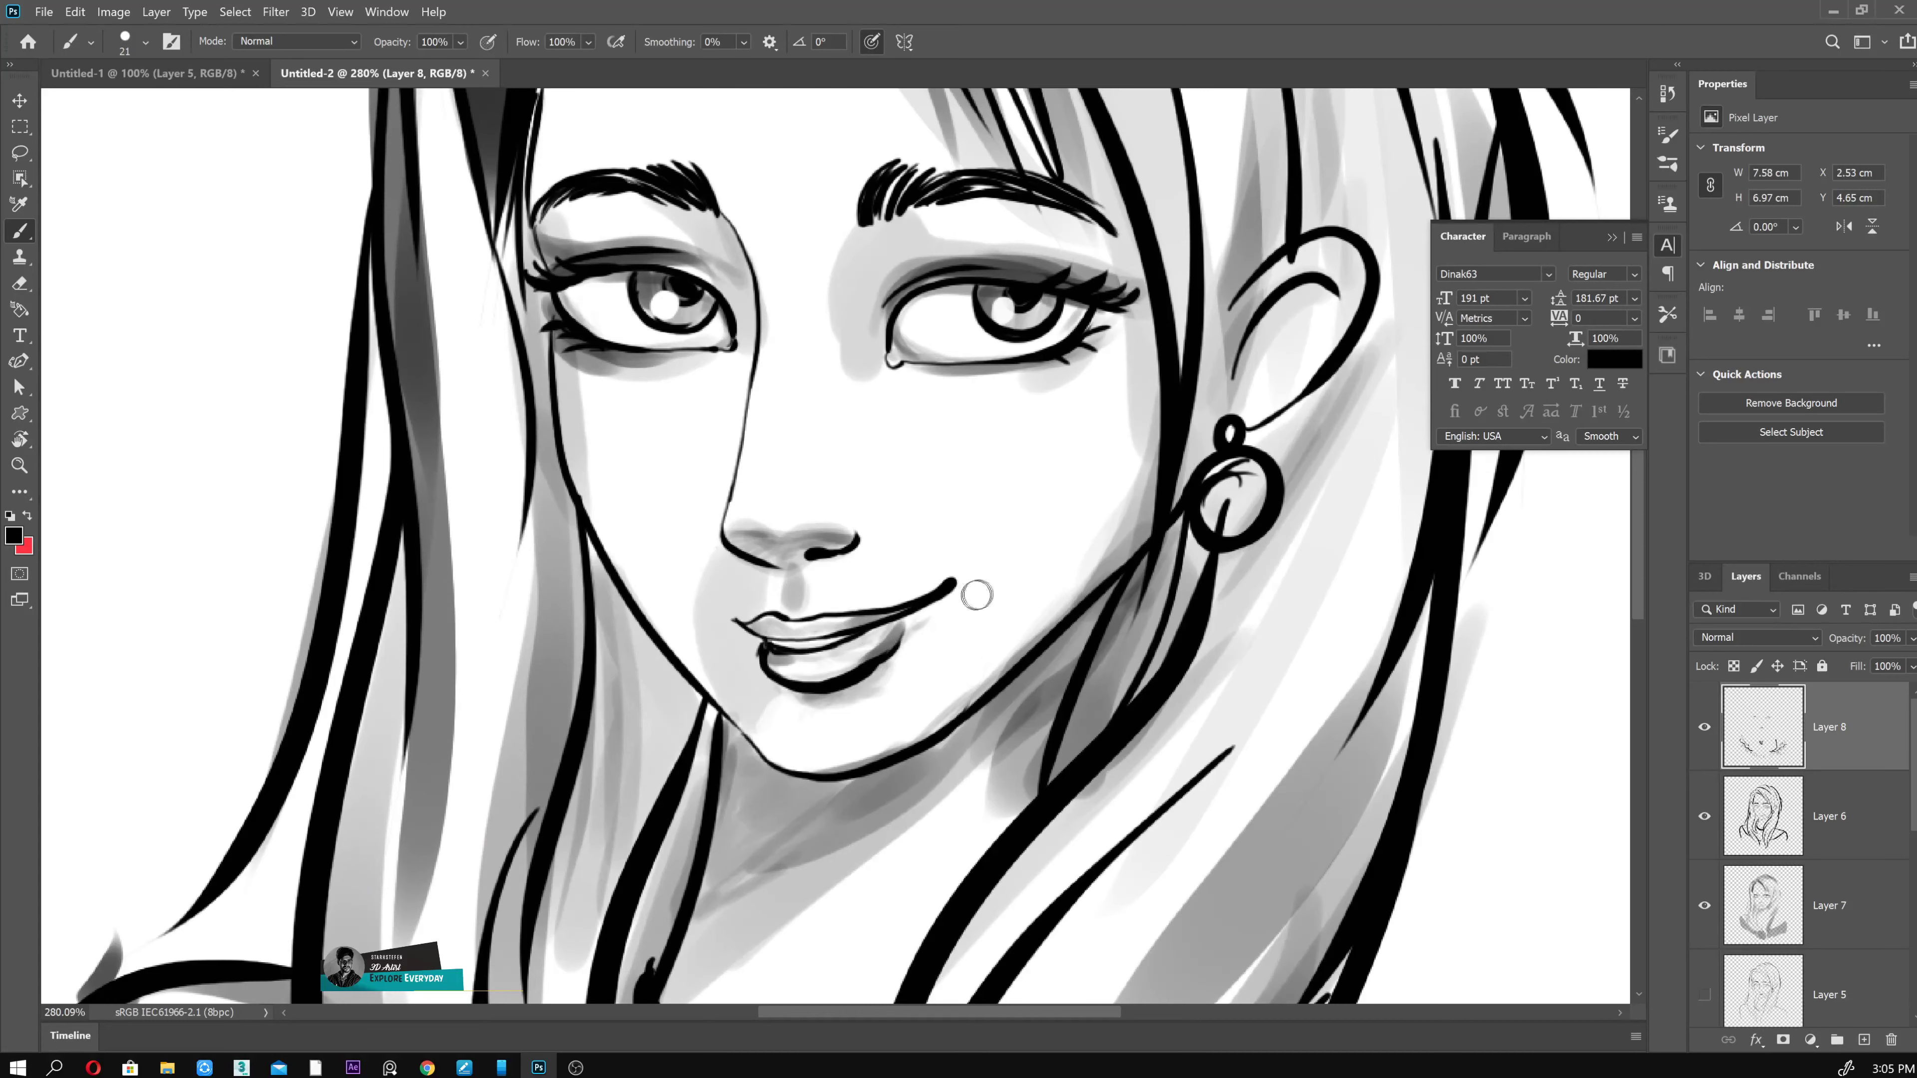
{"action": "key", "text": "ctrl+0"}
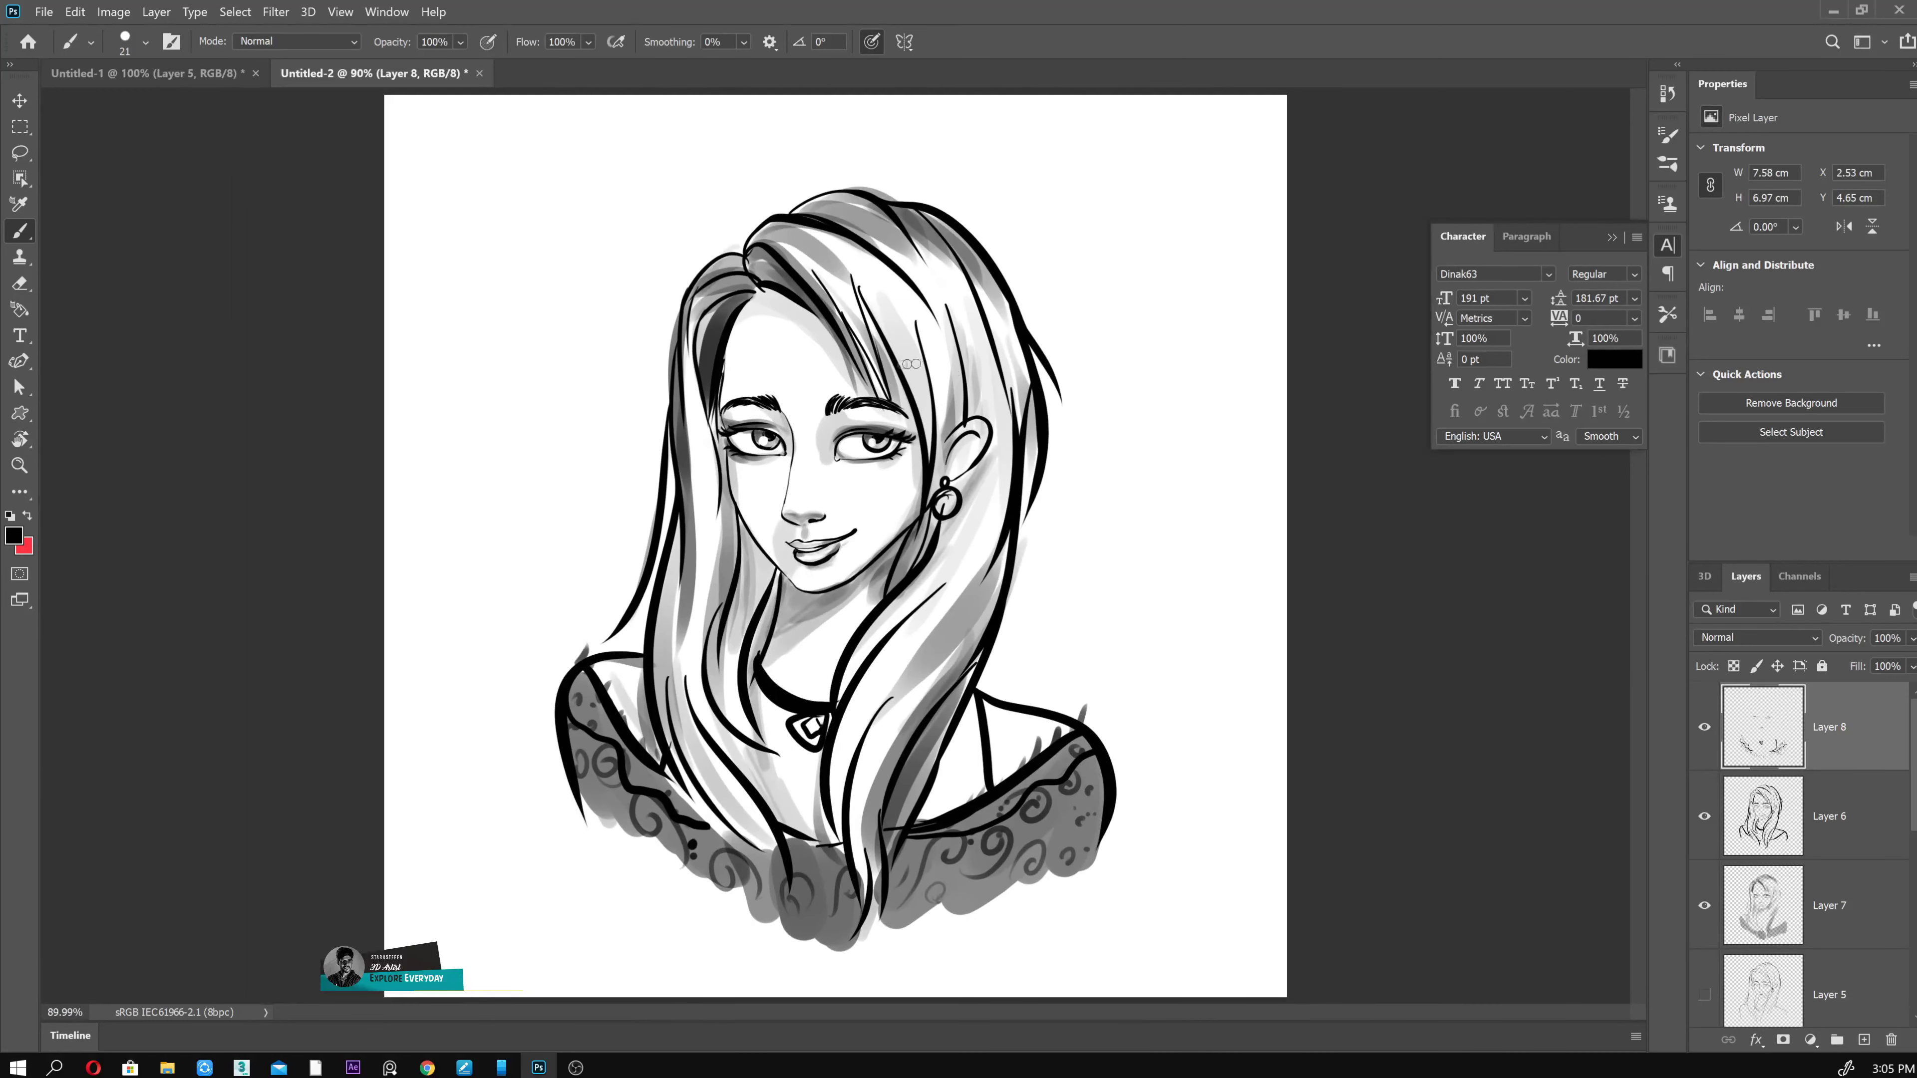
{"action": "left_click_drag", "start_coordinate": [860, 248], "coordinate": [851, 392]}
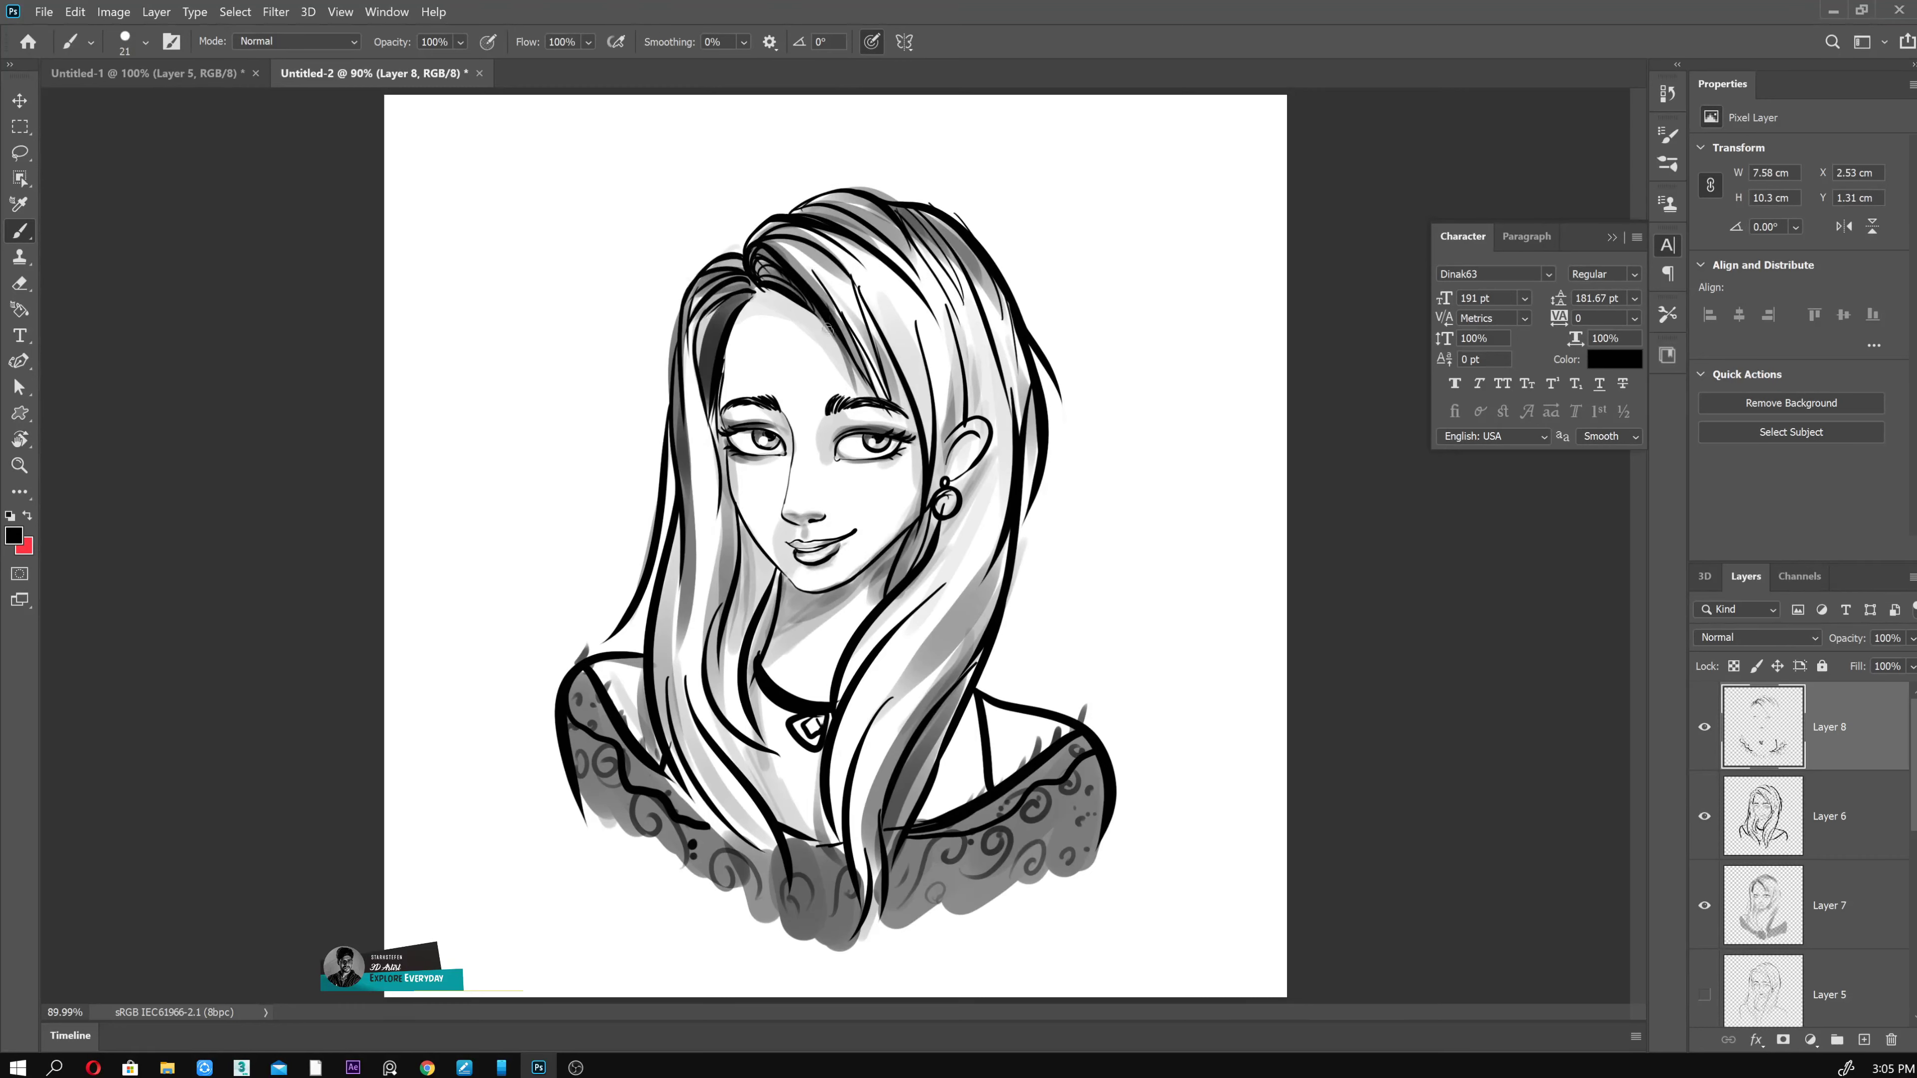
- Add thin hair strands behind the ear and down-left, and remove the hair-clip ellipse
{"action": "left_click_drag", "start_coordinate": [997, 466], "coordinate": [912, 666]}
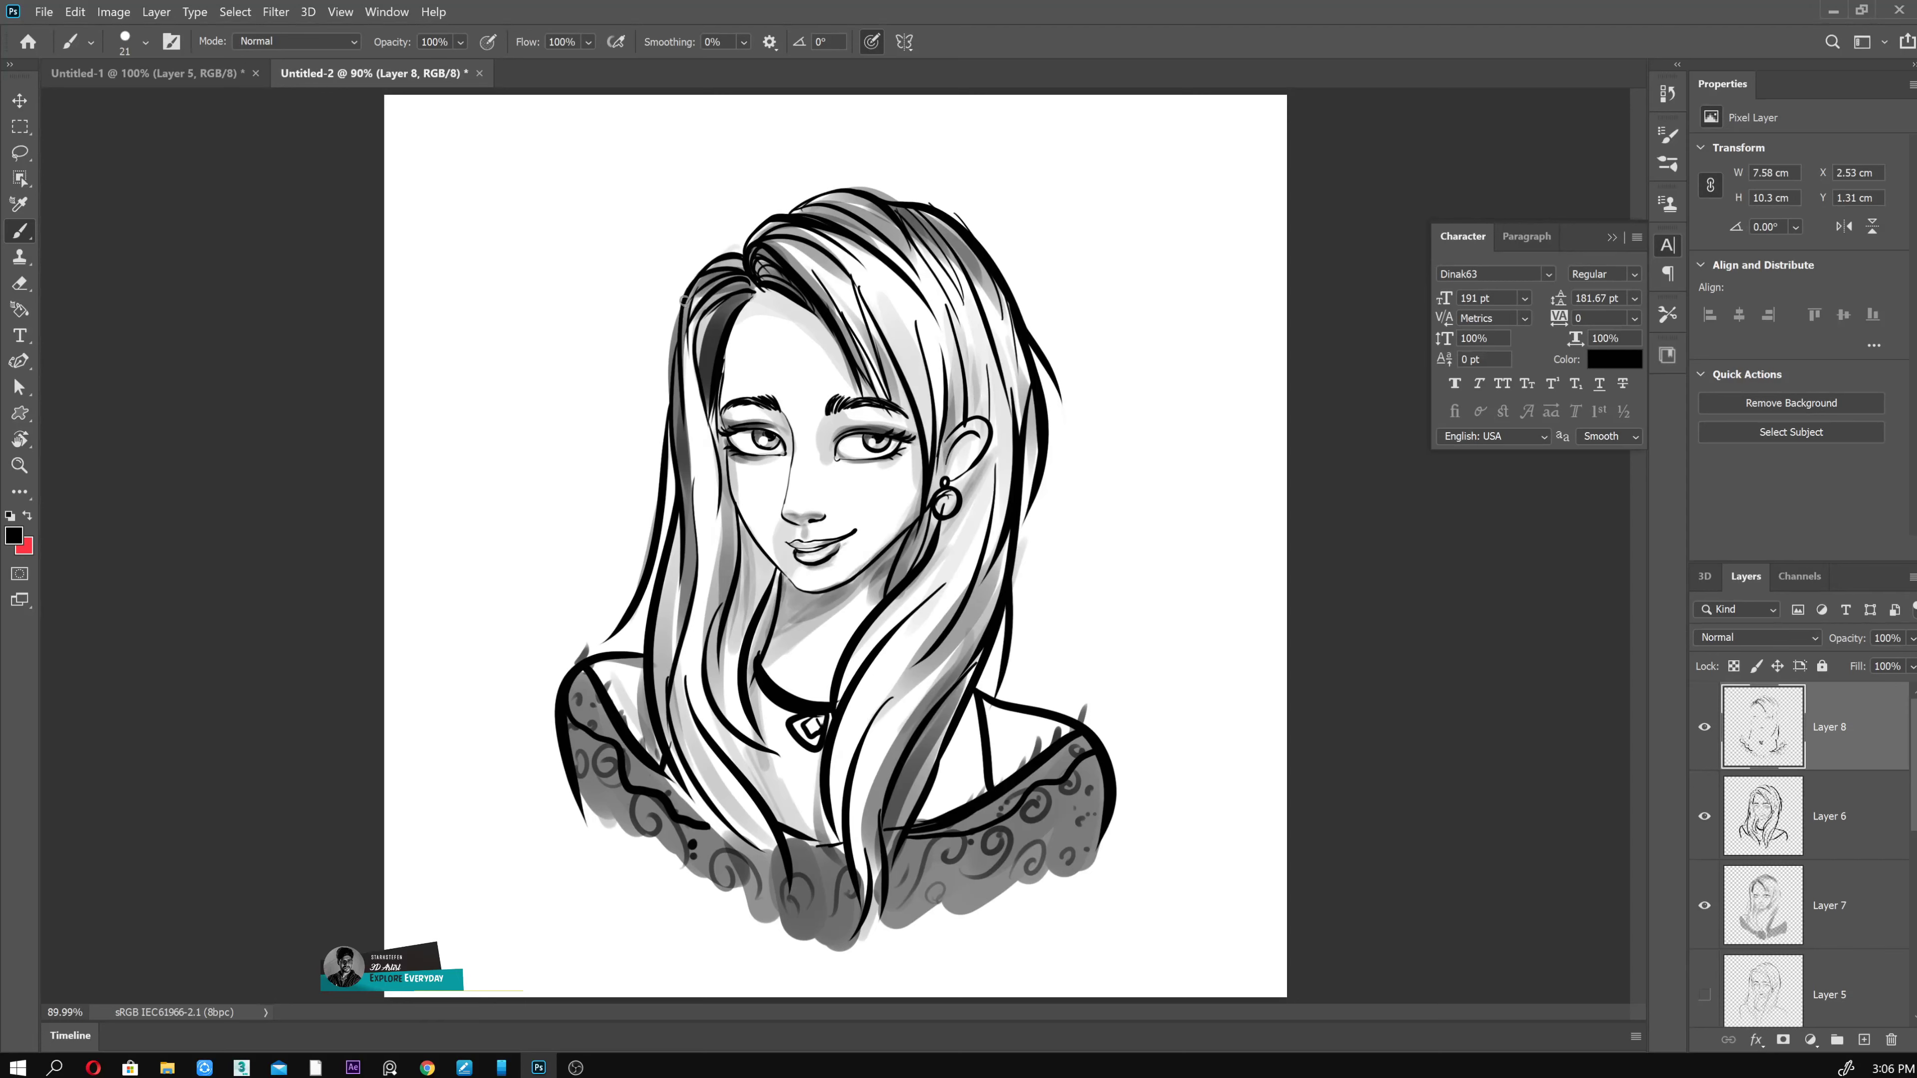
{"action": "left_click_drag", "start_coordinate": [684, 301], "coordinate": [630, 521]}
{"action": "key", "text": "ctrl+z"}
- Try curved ornament strokes in the upper-right hair on a new layer, then hide it and add an empty layer
{"action": "left_click", "coordinate": [1864, 1040]}
{"action": "key", "text": "bracketright"}
{"action": "key", "text": "bracketright"}
{"action": "key", "text": "bracketright"}
{"action": "left_click_drag", "start_coordinate": [1015, 333], "coordinate": [977, 377]}
{"action": "key", "text": "ctrl+z"}
{"action": "mouse_move", "coordinate": [1081, 289]}
{"action": "left_mouse_down"}
{"action": "mouse_move", "coordinate": [989, 412]}
{"action": "mouse_move", "coordinate": [1070, 277]}
{"action": "mouse_move", "coordinate": [988, 402]}
{"action": "mouse_move", "coordinate": [954, 348]}
{"action": "mouse_move", "coordinate": [1098, 195]}
{"action": "left_mouse_up"}
{"action": "key", "text": "ctrl+z"}
{"action": "key", "text": "ctrl+z"}
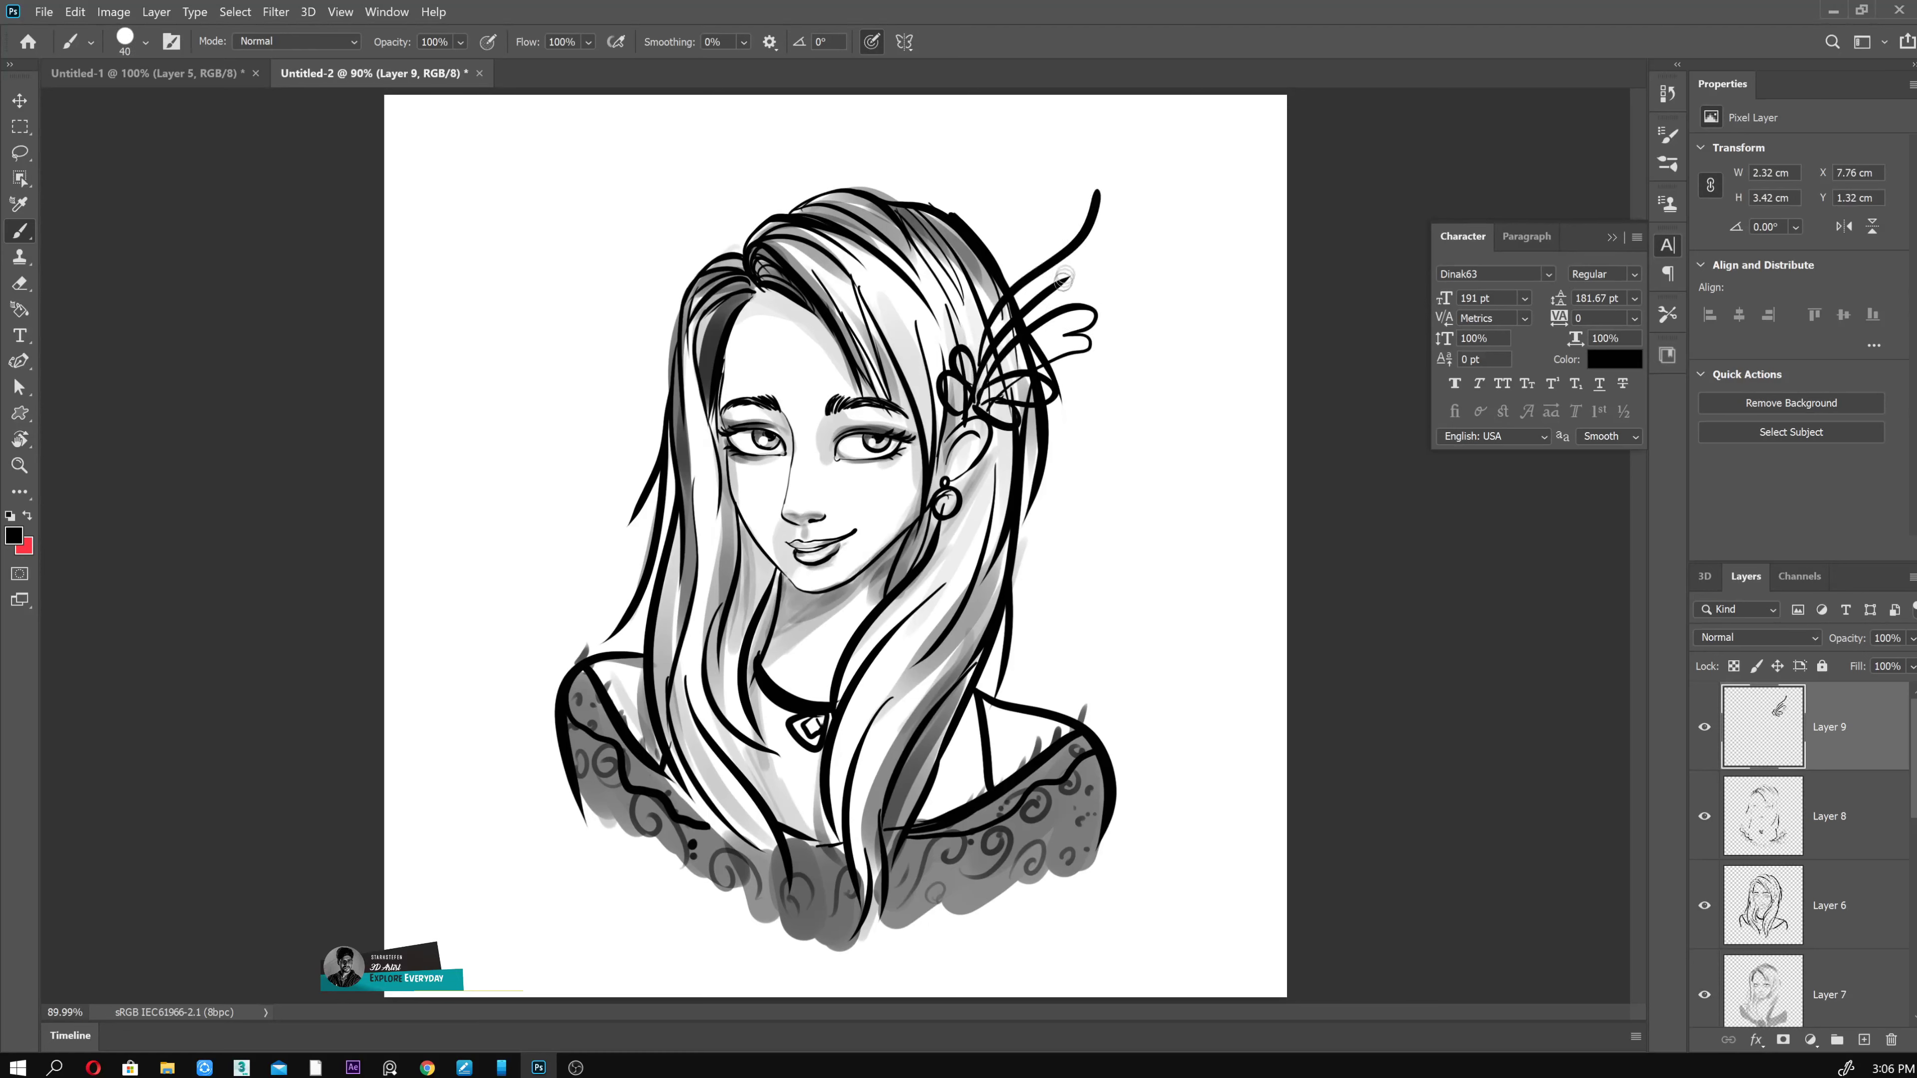
{"action": "left_click", "coordinate": [1705, 727]}
{"action": "left_click", "coordinate": [1864, 1040]}
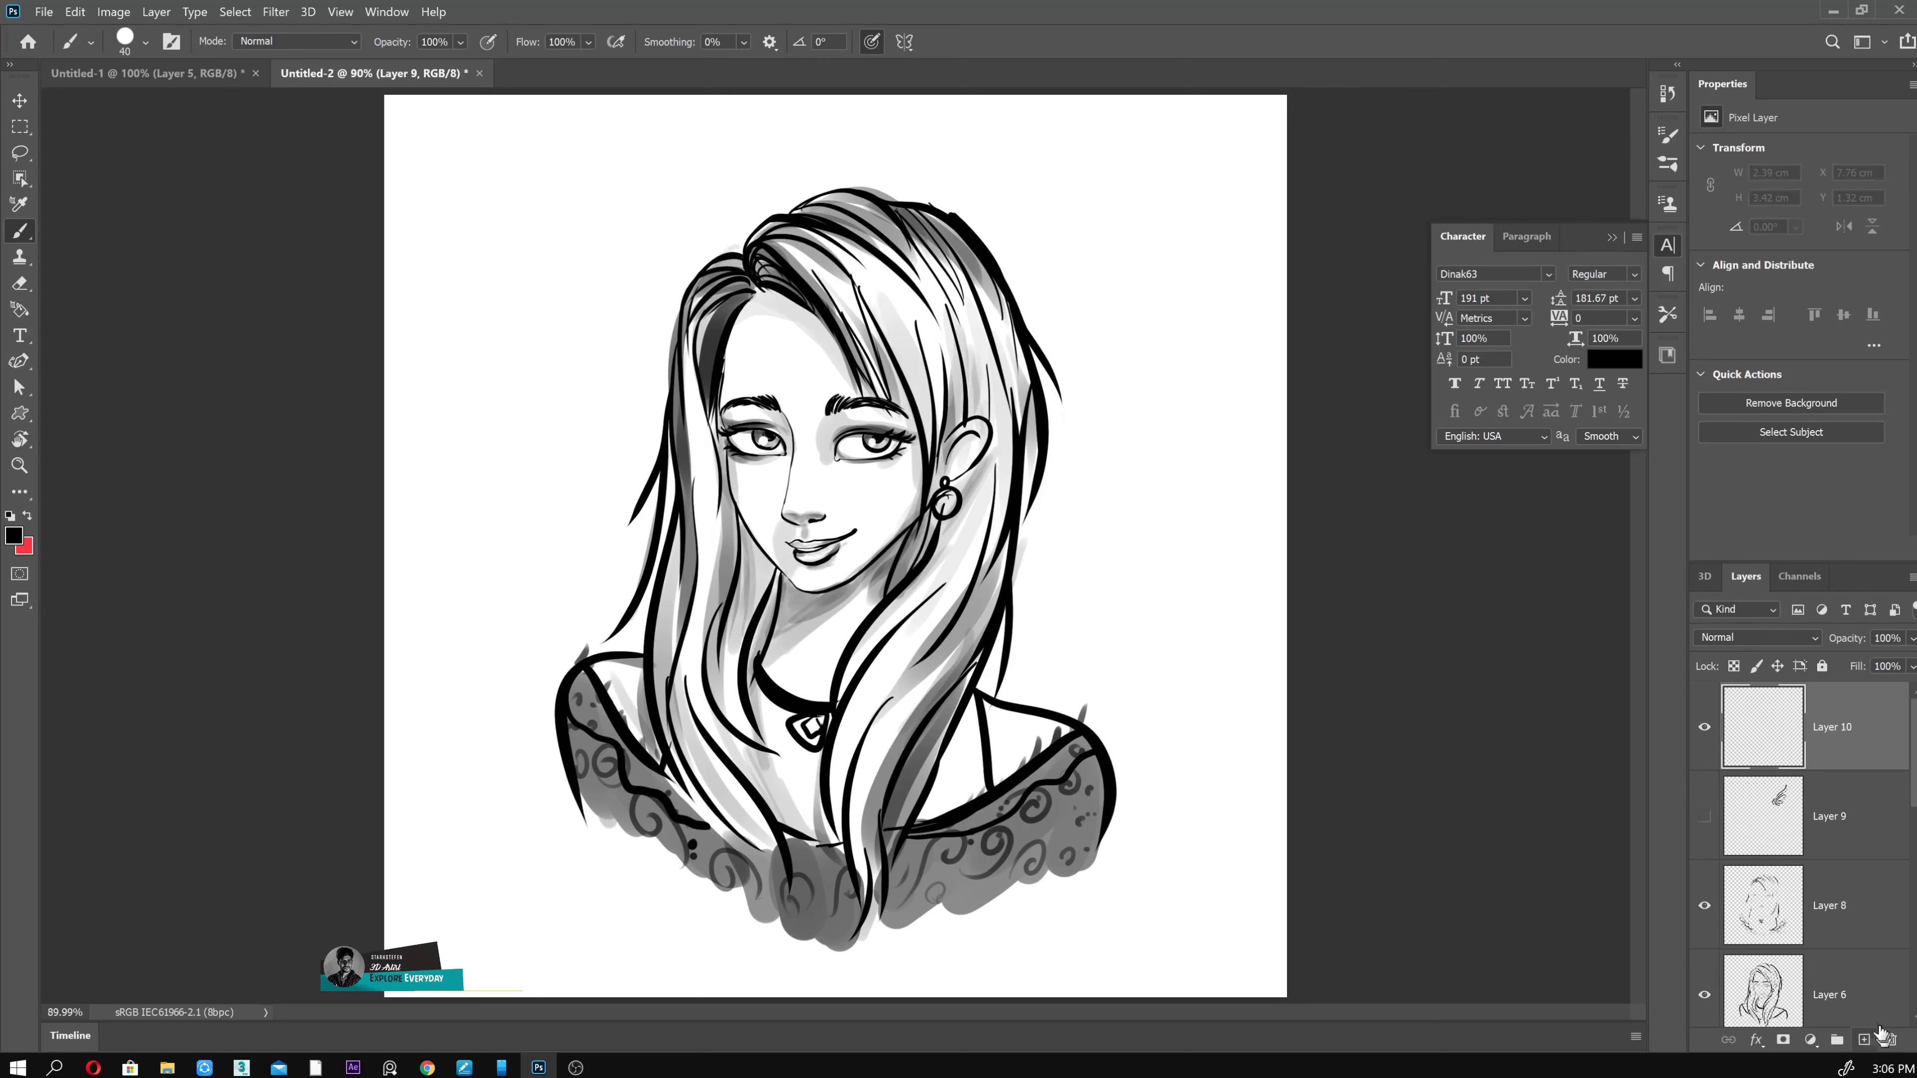
- Paint white over the hair where the clip goes, then draw a black flower clip with an extra lobe
{"action": "key", "text": "x"}
{"action": "mouse_move", "coordinate": [953, 419]}
{"action": "left_mouse_down"}
{"action": "mouse_move", "coordinate": [1010, 374]}
{"action": "mouse_move", "coordinate": [988, 354]}
{"action": "left_mouse_up"}
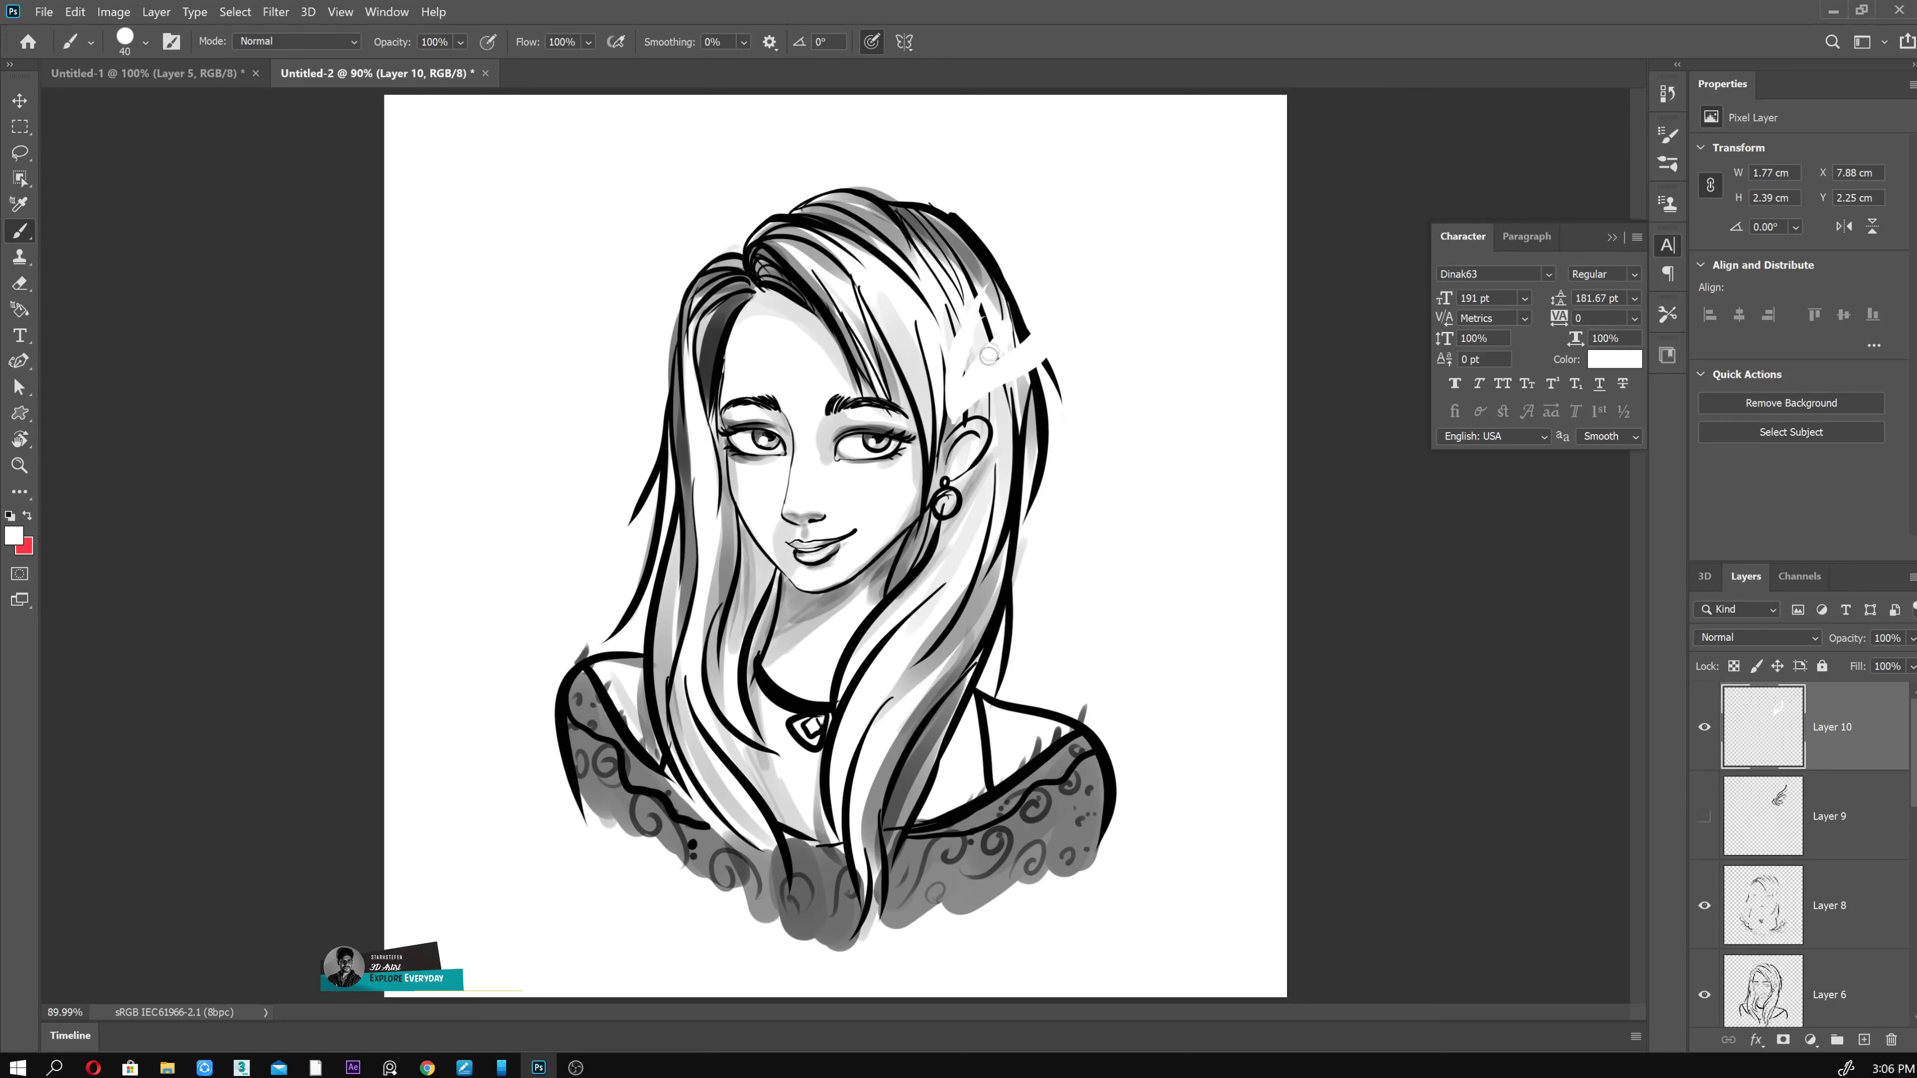
{"action": "left_click_drag", "start_coordinate": [957, 432], "coordinate": [1001, 396]}
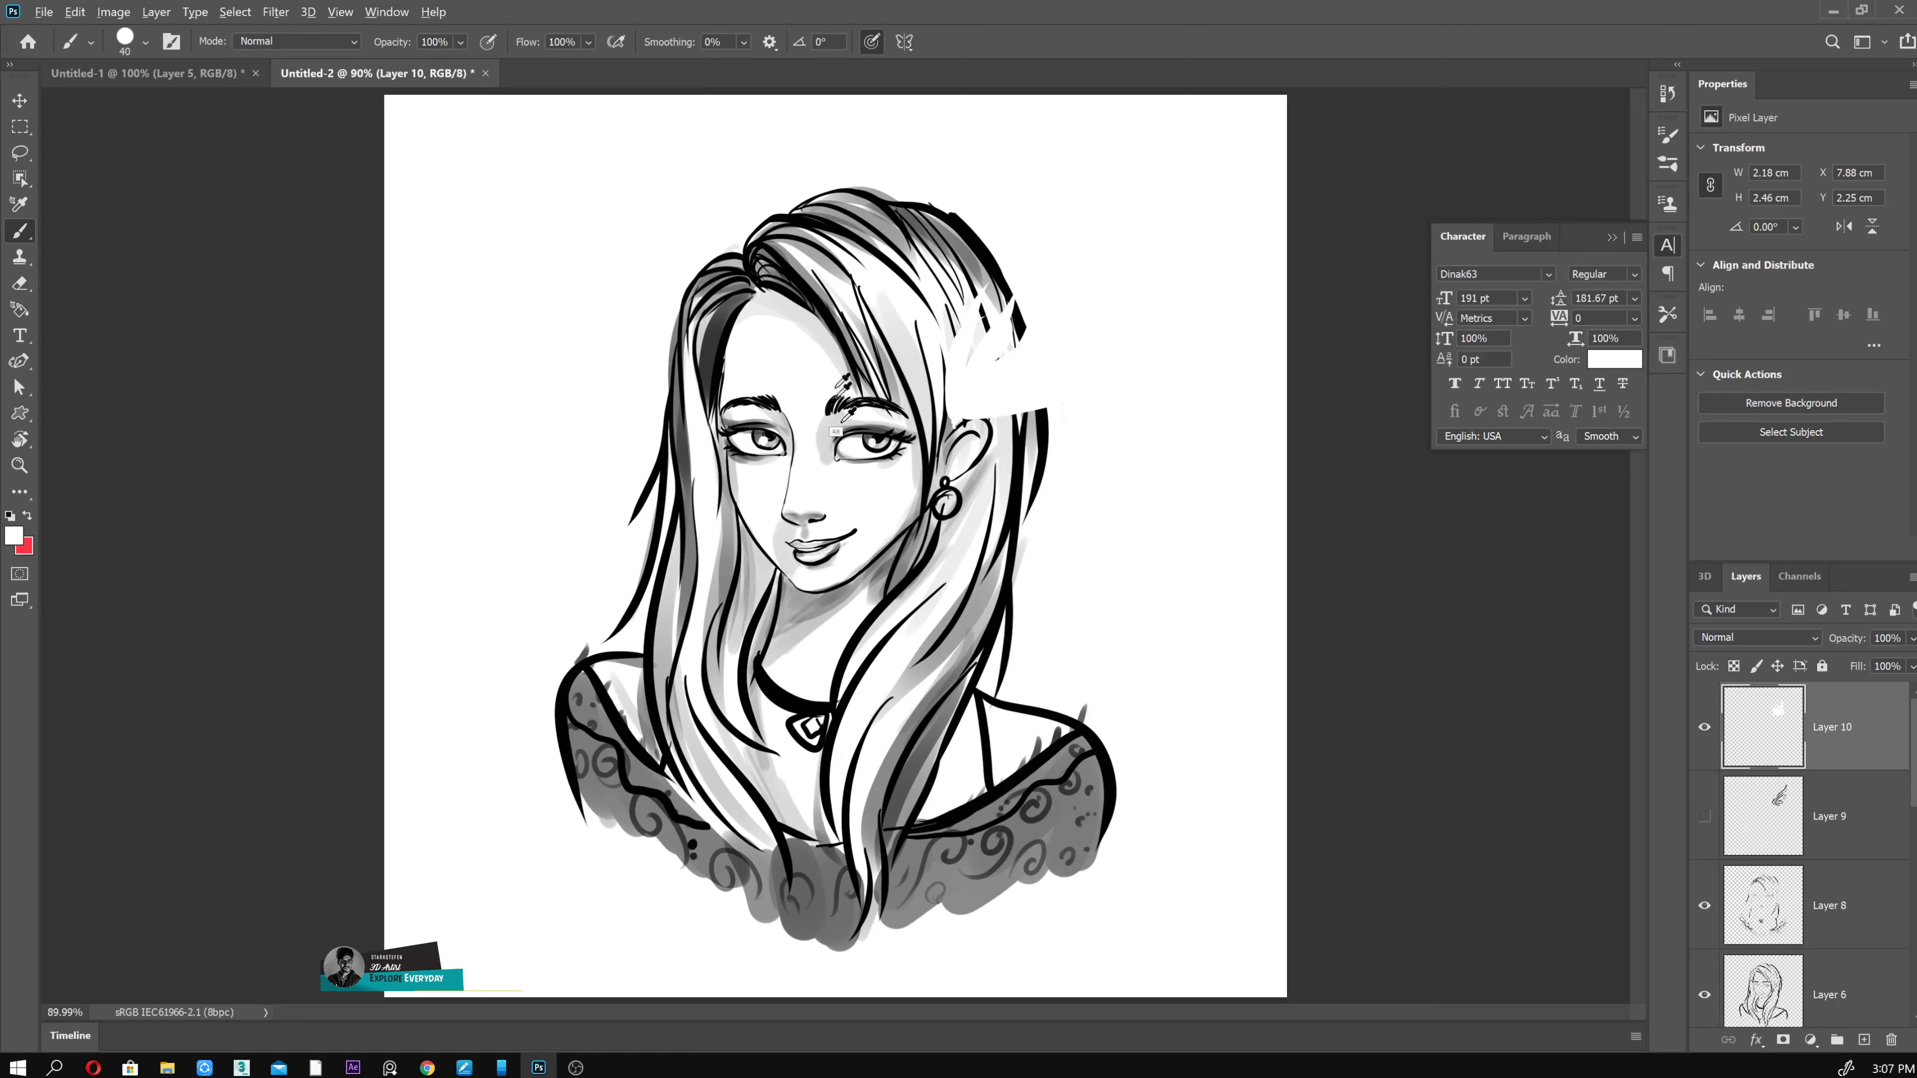
{"action": "left_click", "coordinate": [842, 419], "text": "alt"}
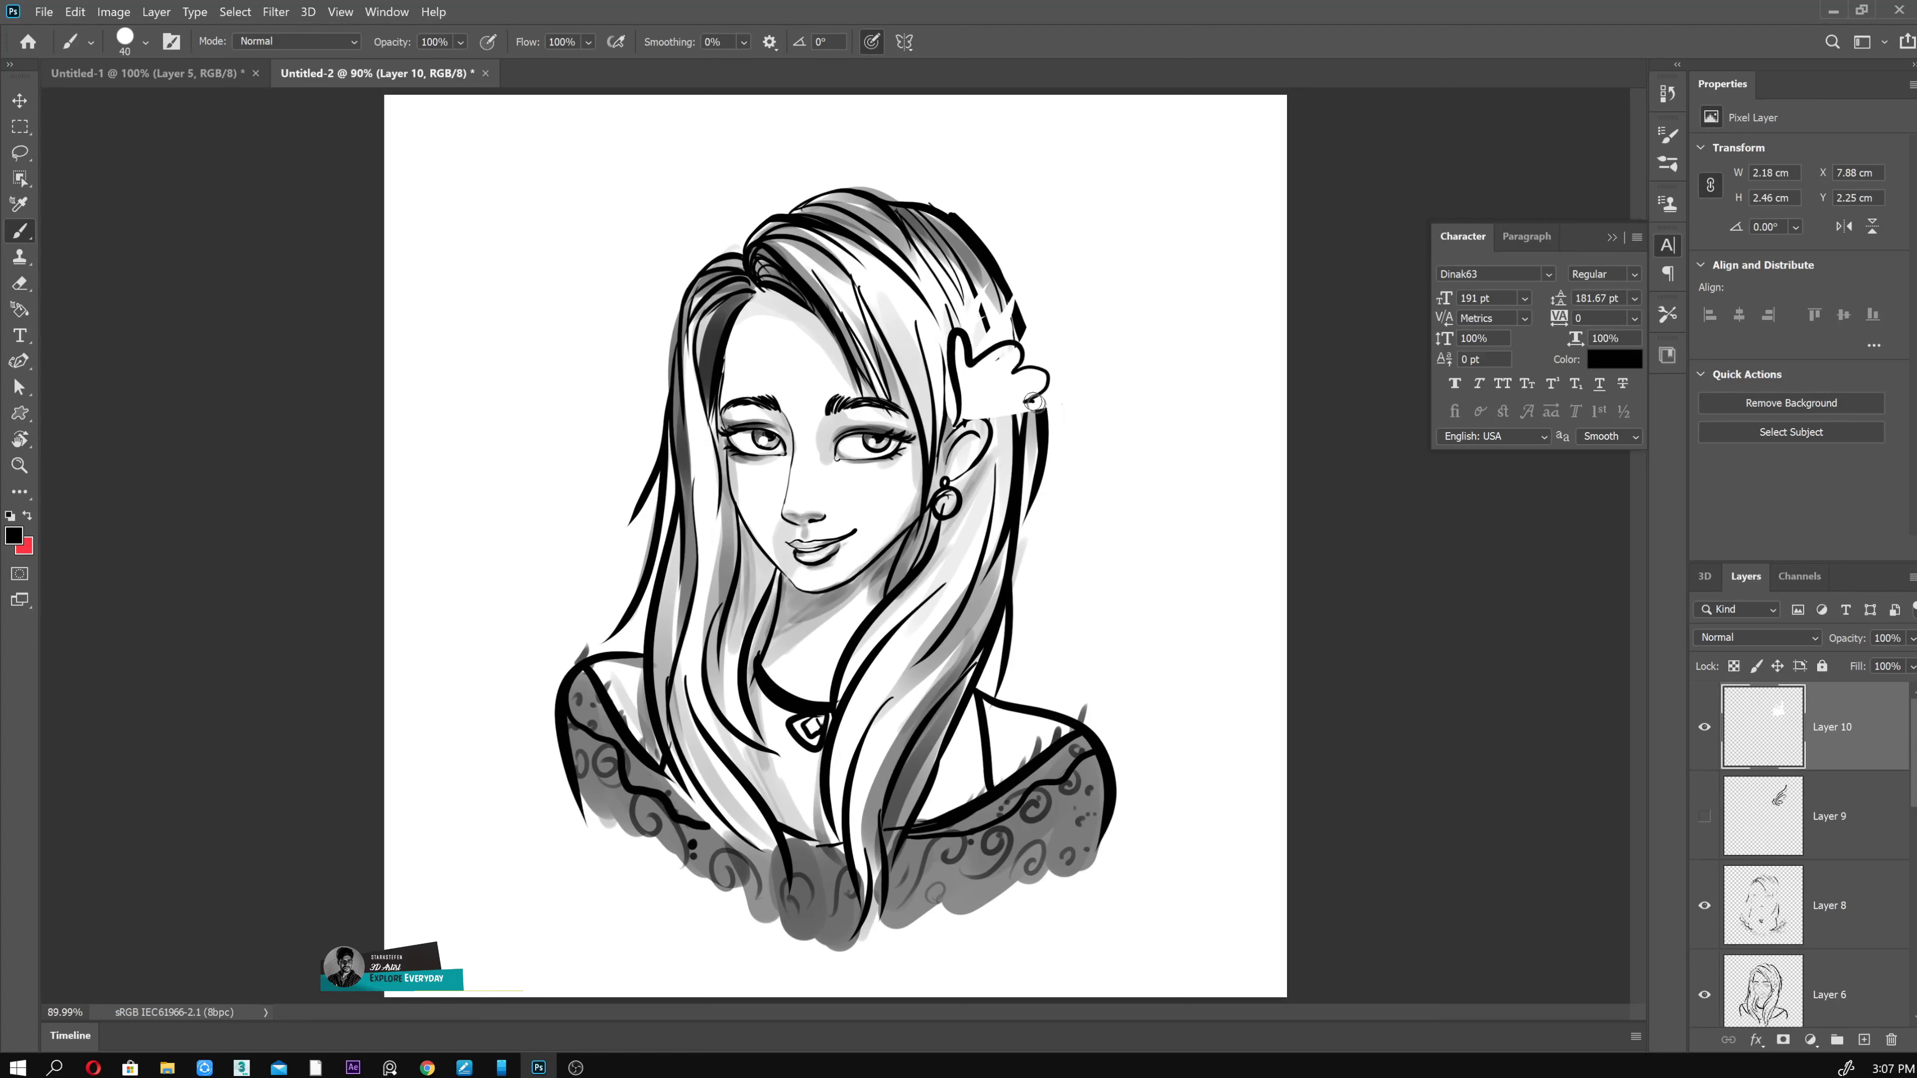
{"action": "left_click_drag", "start_coordinate": [982, 405], "coordinate": [982, 403]}
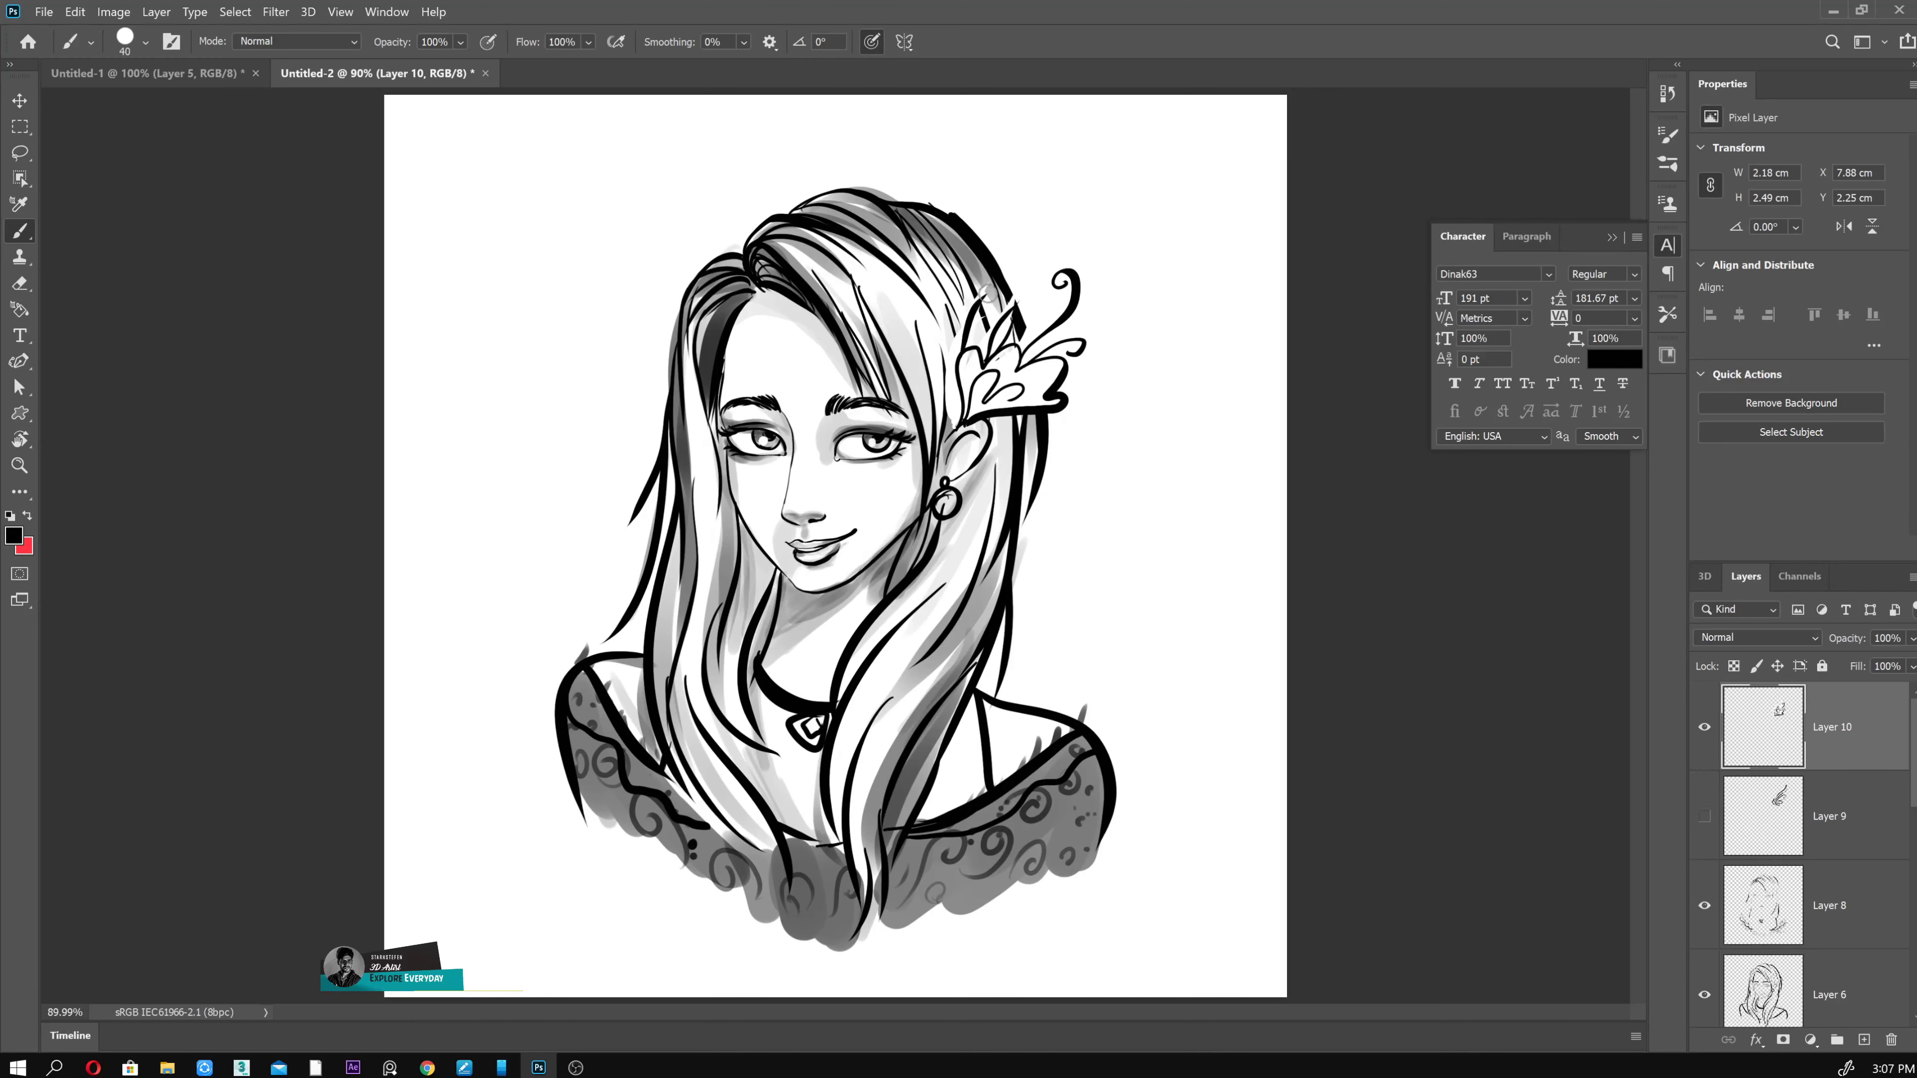
- Hide the flower hair-clip layer and switch to the Eraser on Layer 8
{"action": "left_click", "coordinate": [1704, 727]}
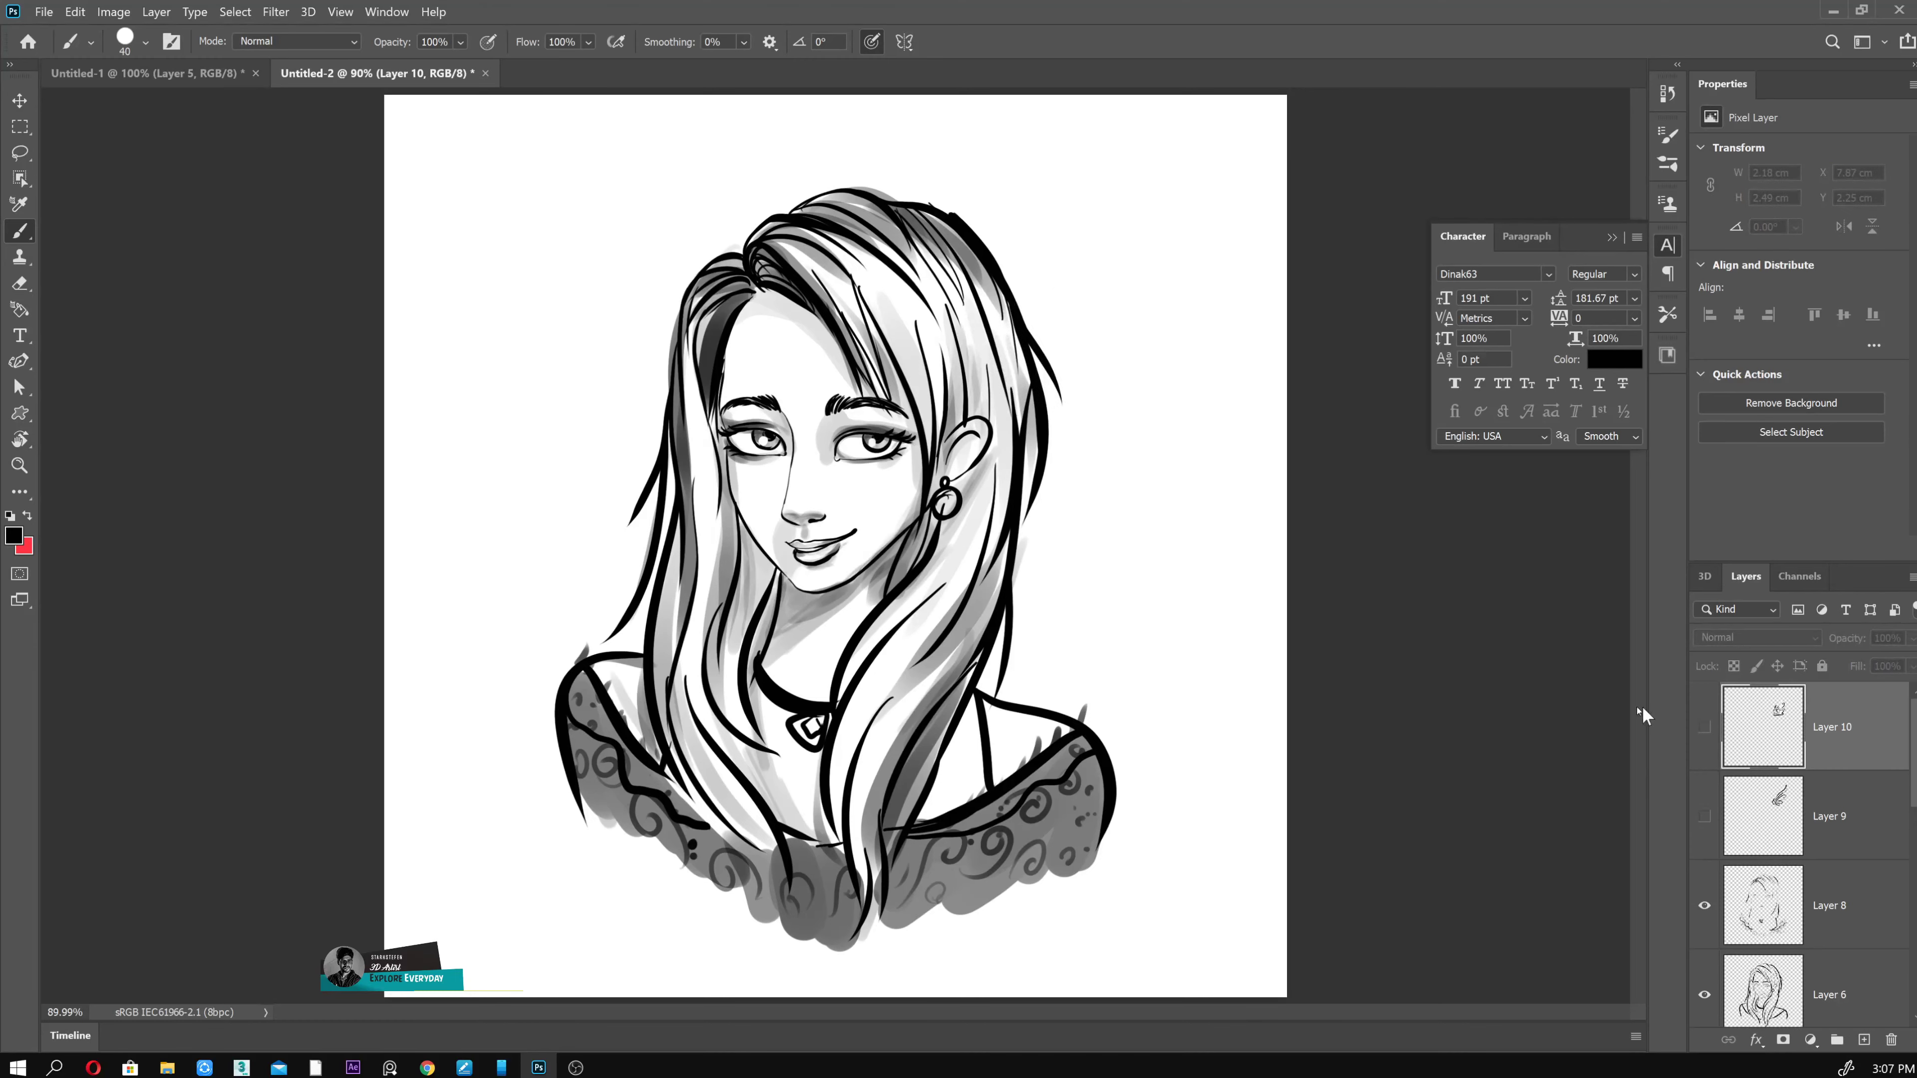
{"action": "scroll", "coordinate": [1438, 789], "scroll_direction": "up", "scroll_amount": 4}
{"action": "key", "text": "e"}
{"action": "left_click", "coordinate": [1835, 905]}
- Toggle the Layer 6 line art off and on, and return to the Brush tool
{"action": "left_click", "coordinate": [1704, 994]}
{"action": "left_click", "coordinate": [1834, 995]}
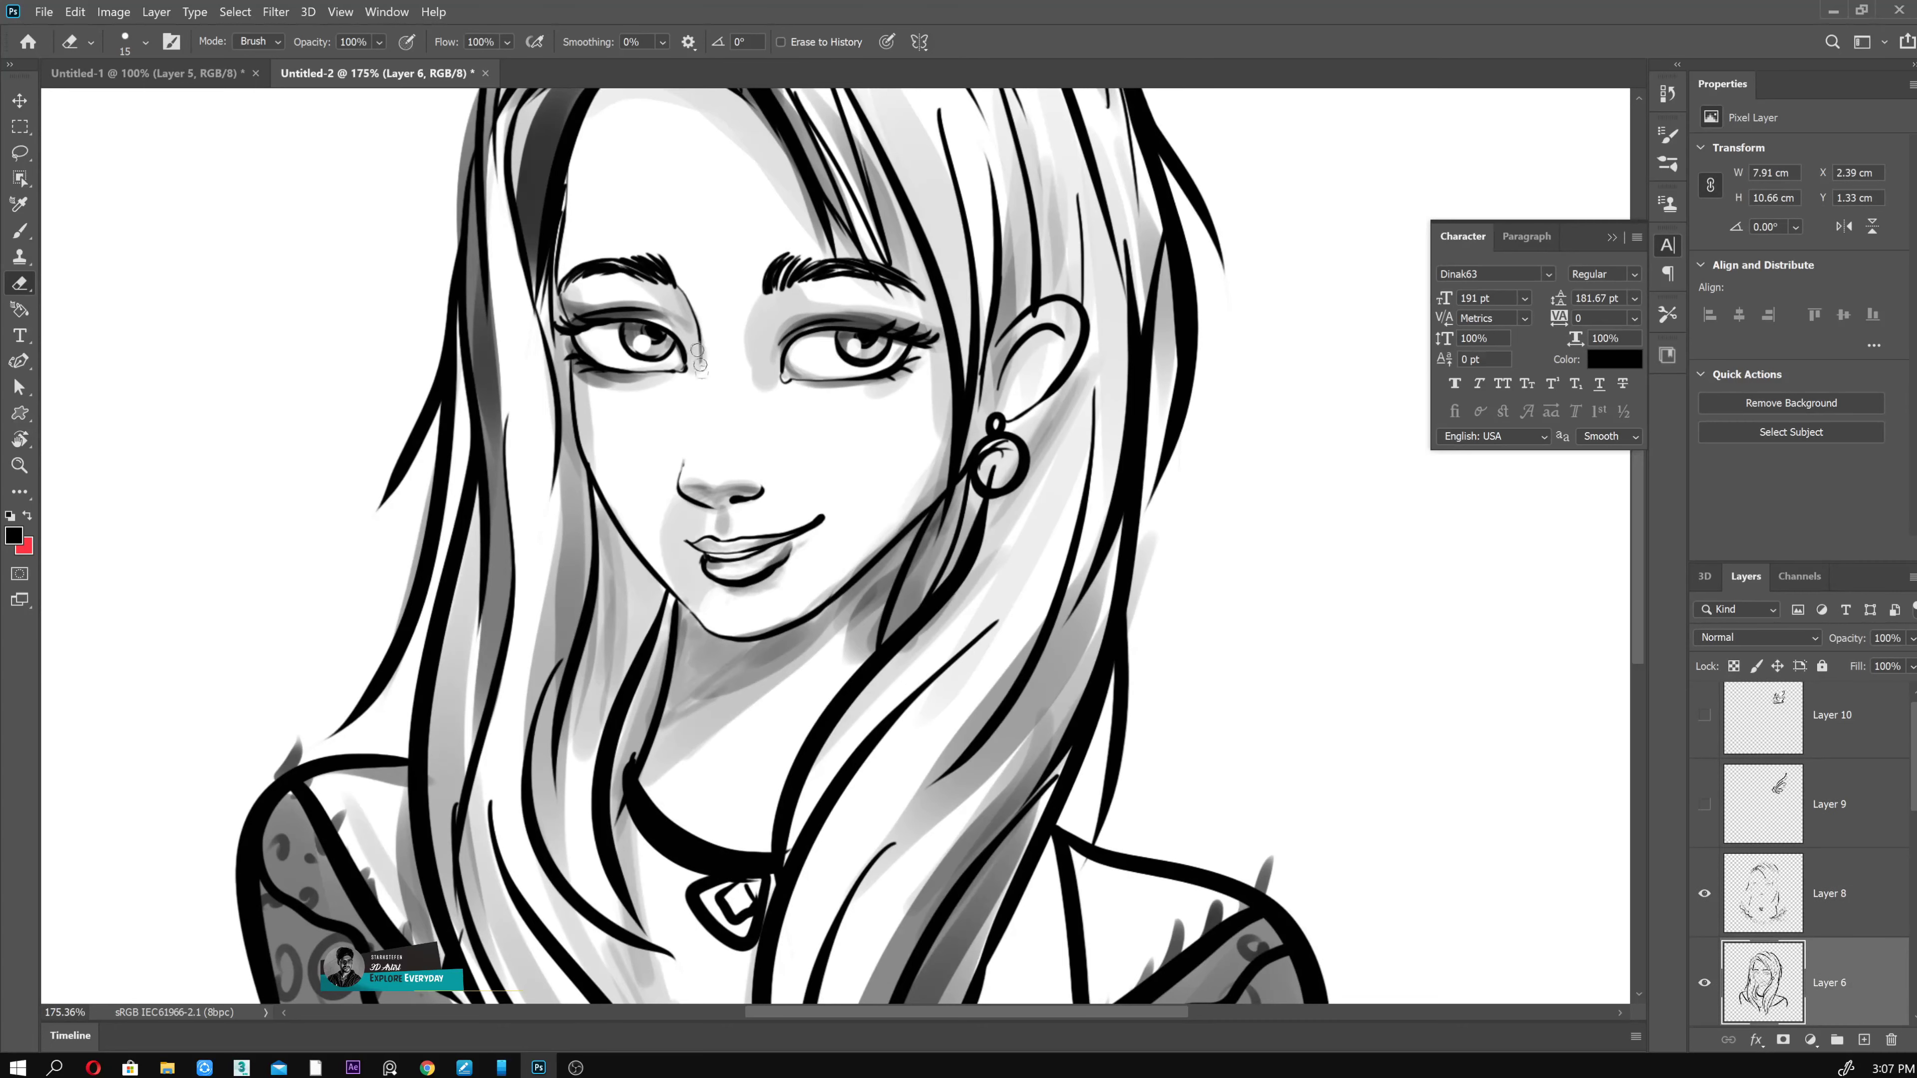
{"action": "key", "text": "b"}
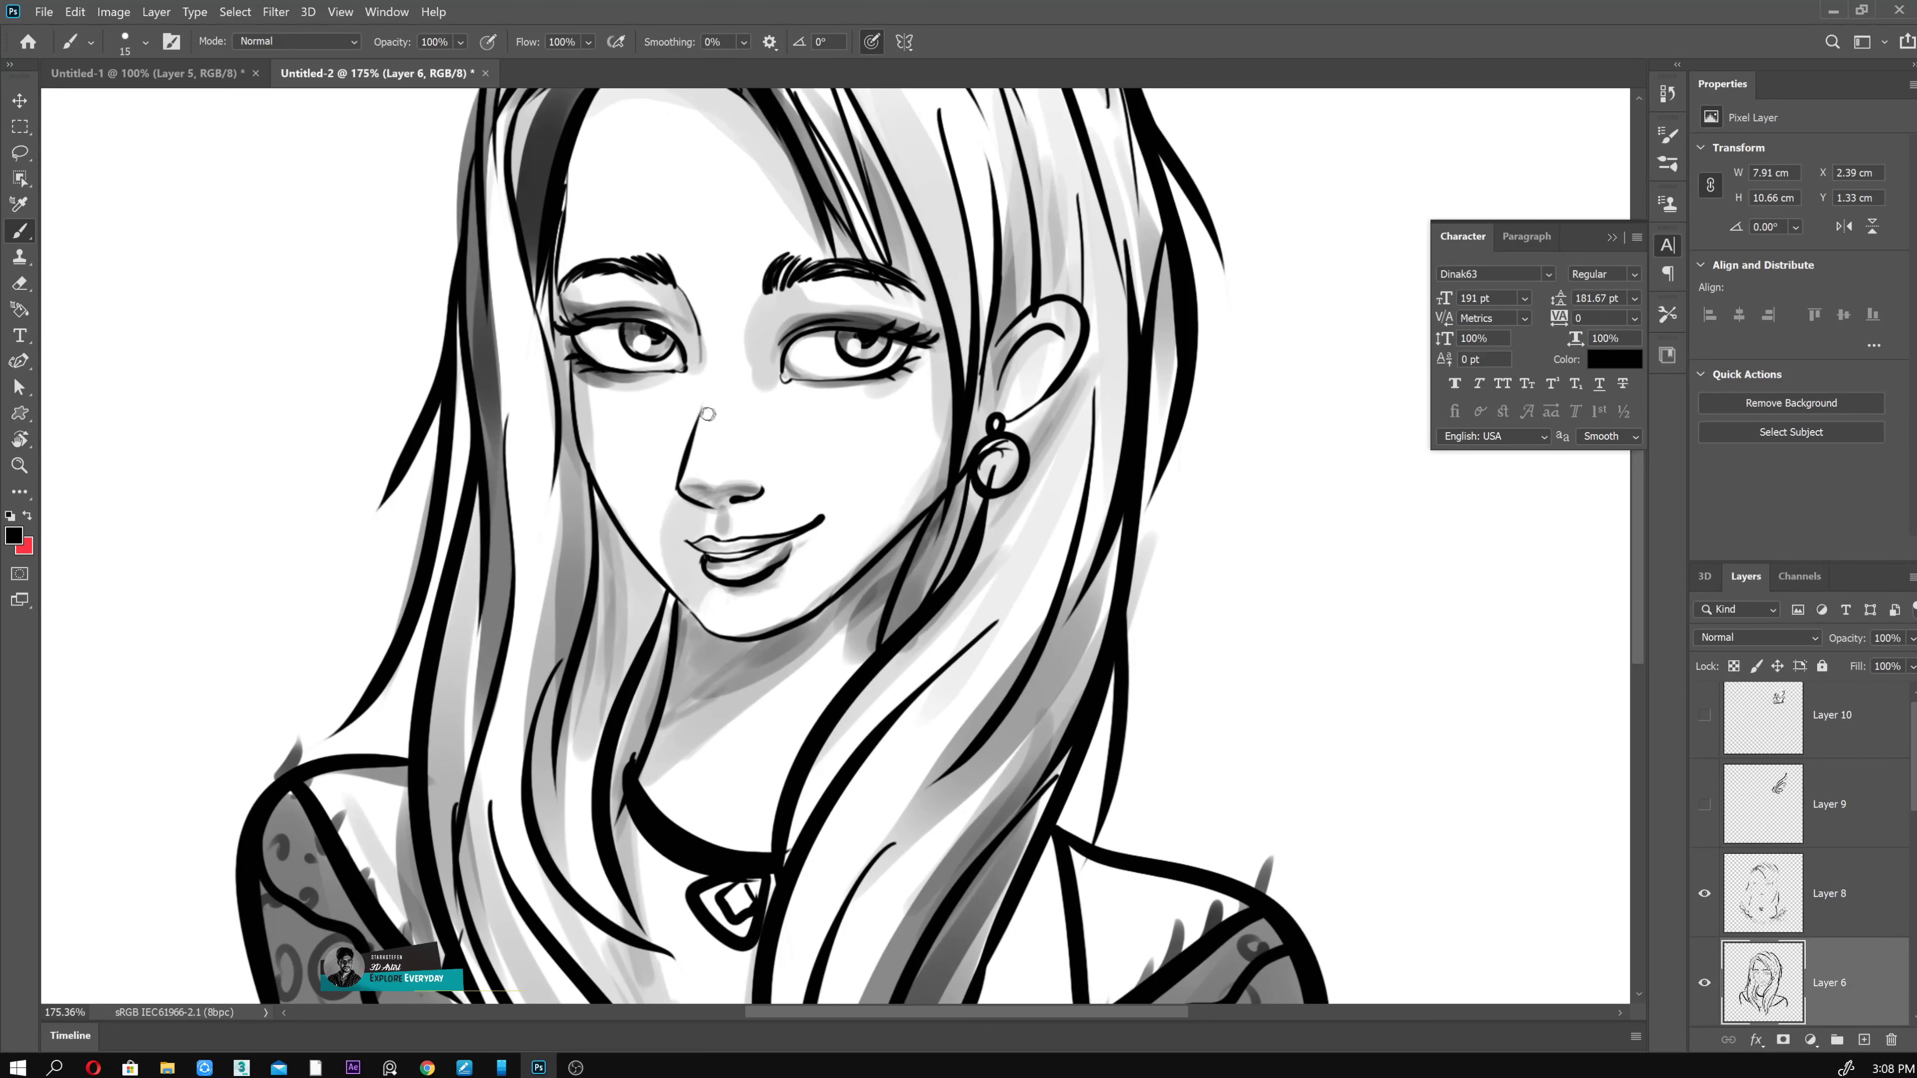
{"action": "scroll", "coordinate": [692, 364], "scroll_direction": "up", "scroll_amount": 3}
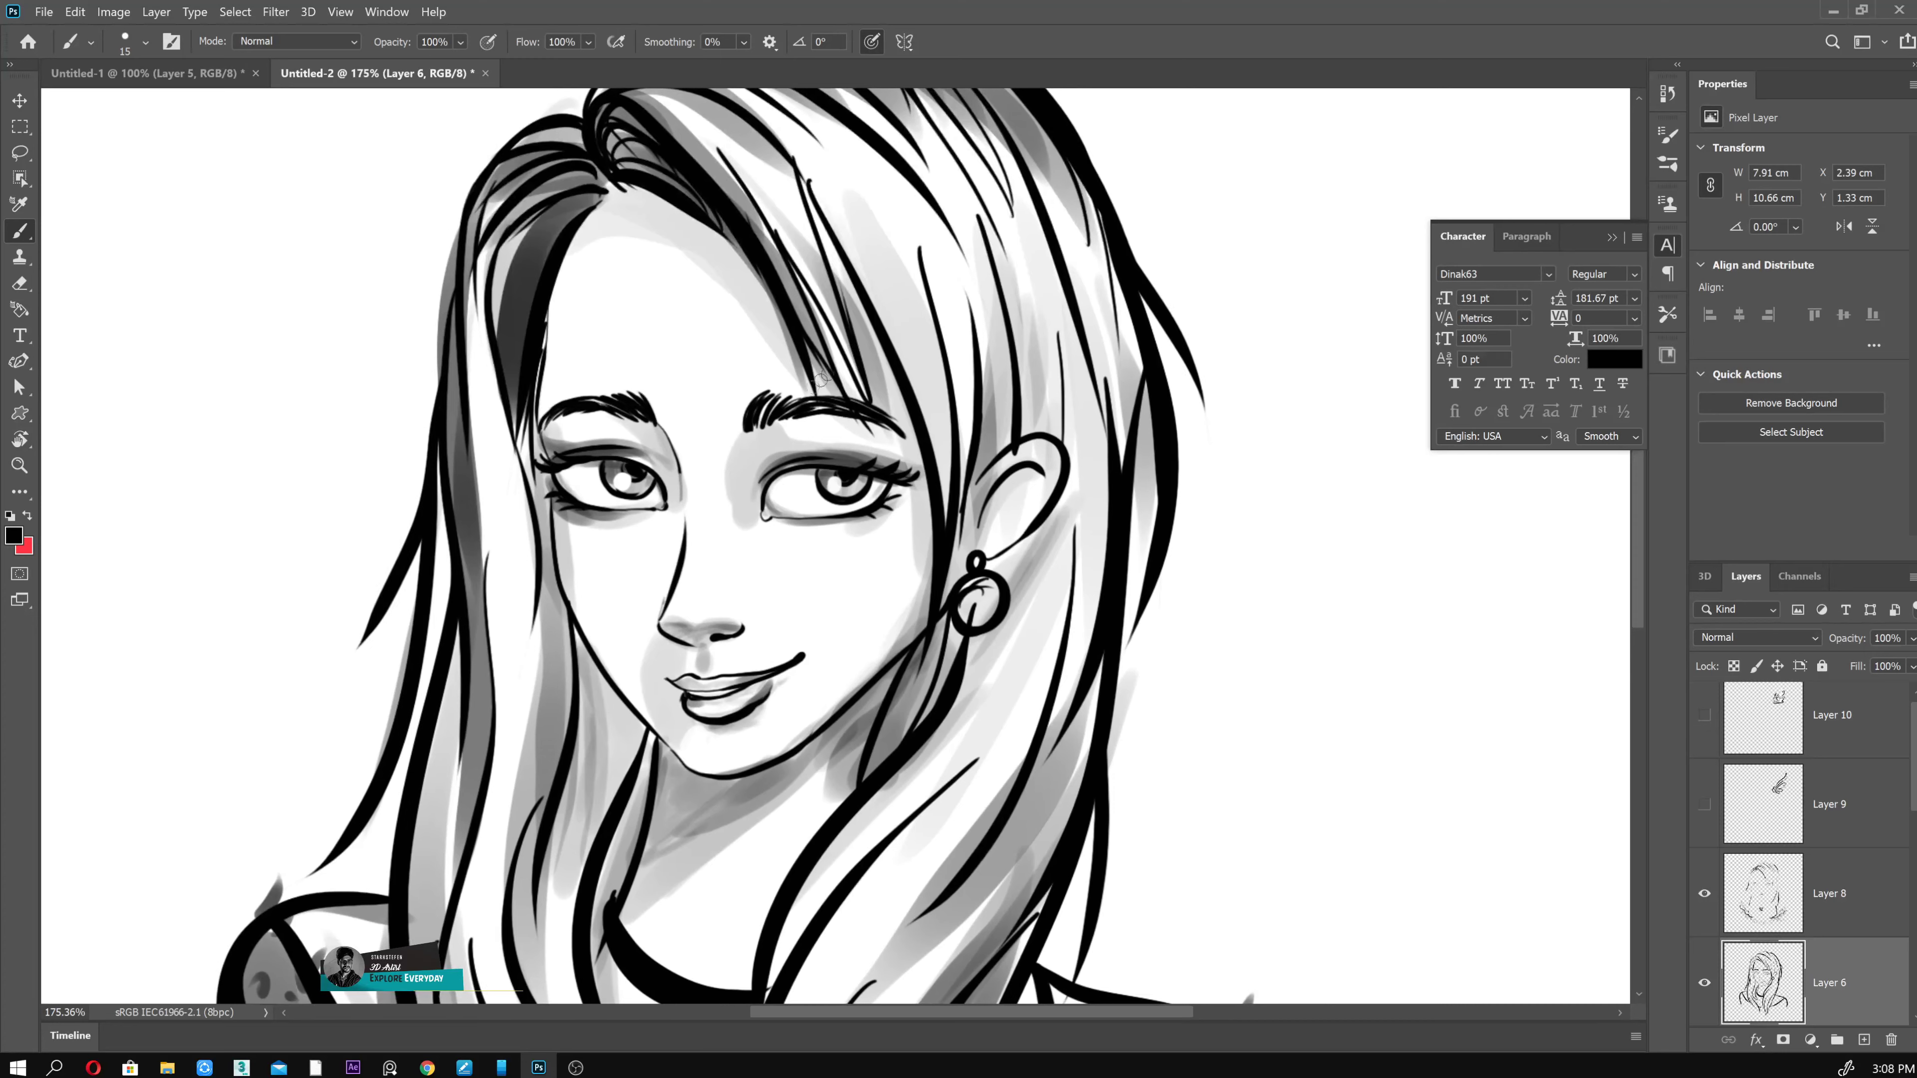
{"action": "scroll", "coordinate": [830, 528], "scroll_direction": "up", "scroll_amount": 1}
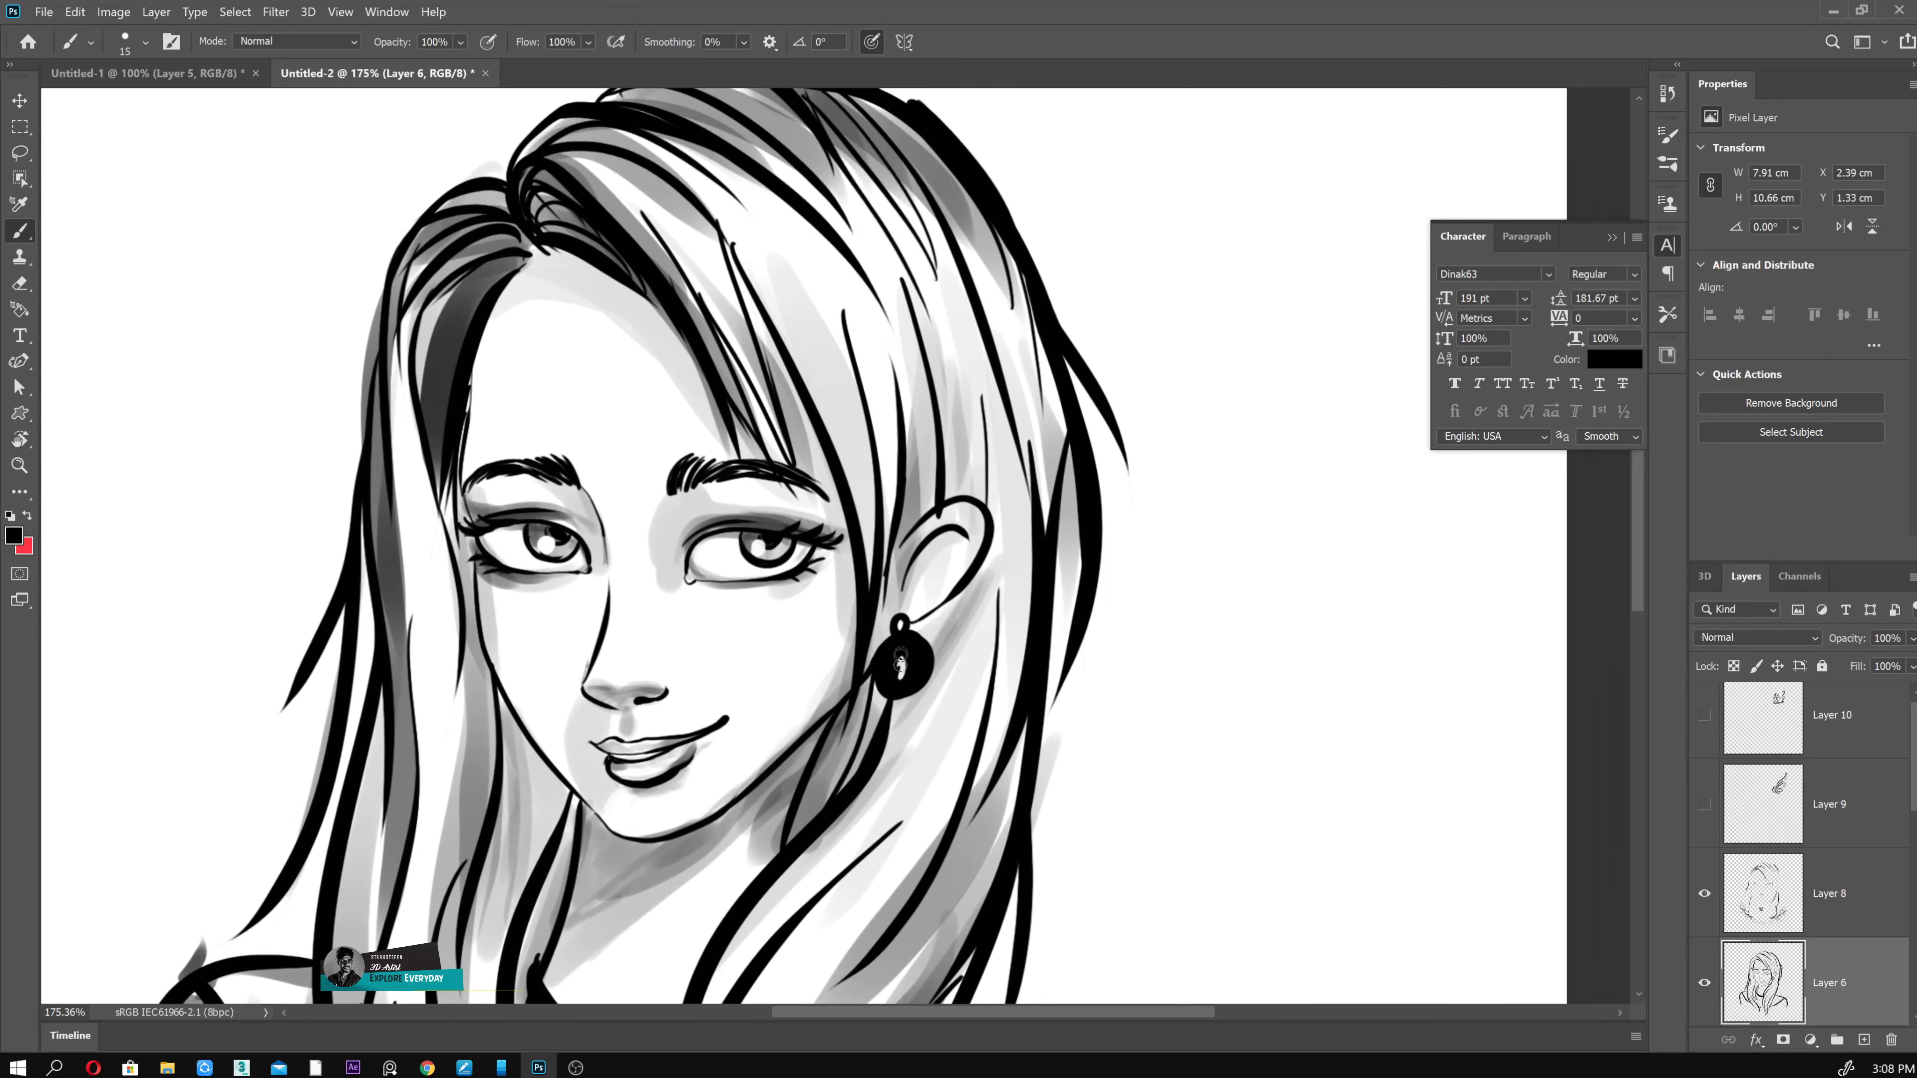
- Fill the earring centre white to leave a plain black hoop, then add a layer above Layer 8
{"action": "left_click", "coordinate": [808, 601], "text": "alt"}
{"action": "left_click_drag", "start_coordinate": [905, 648], "coordinate": [890, 669]}
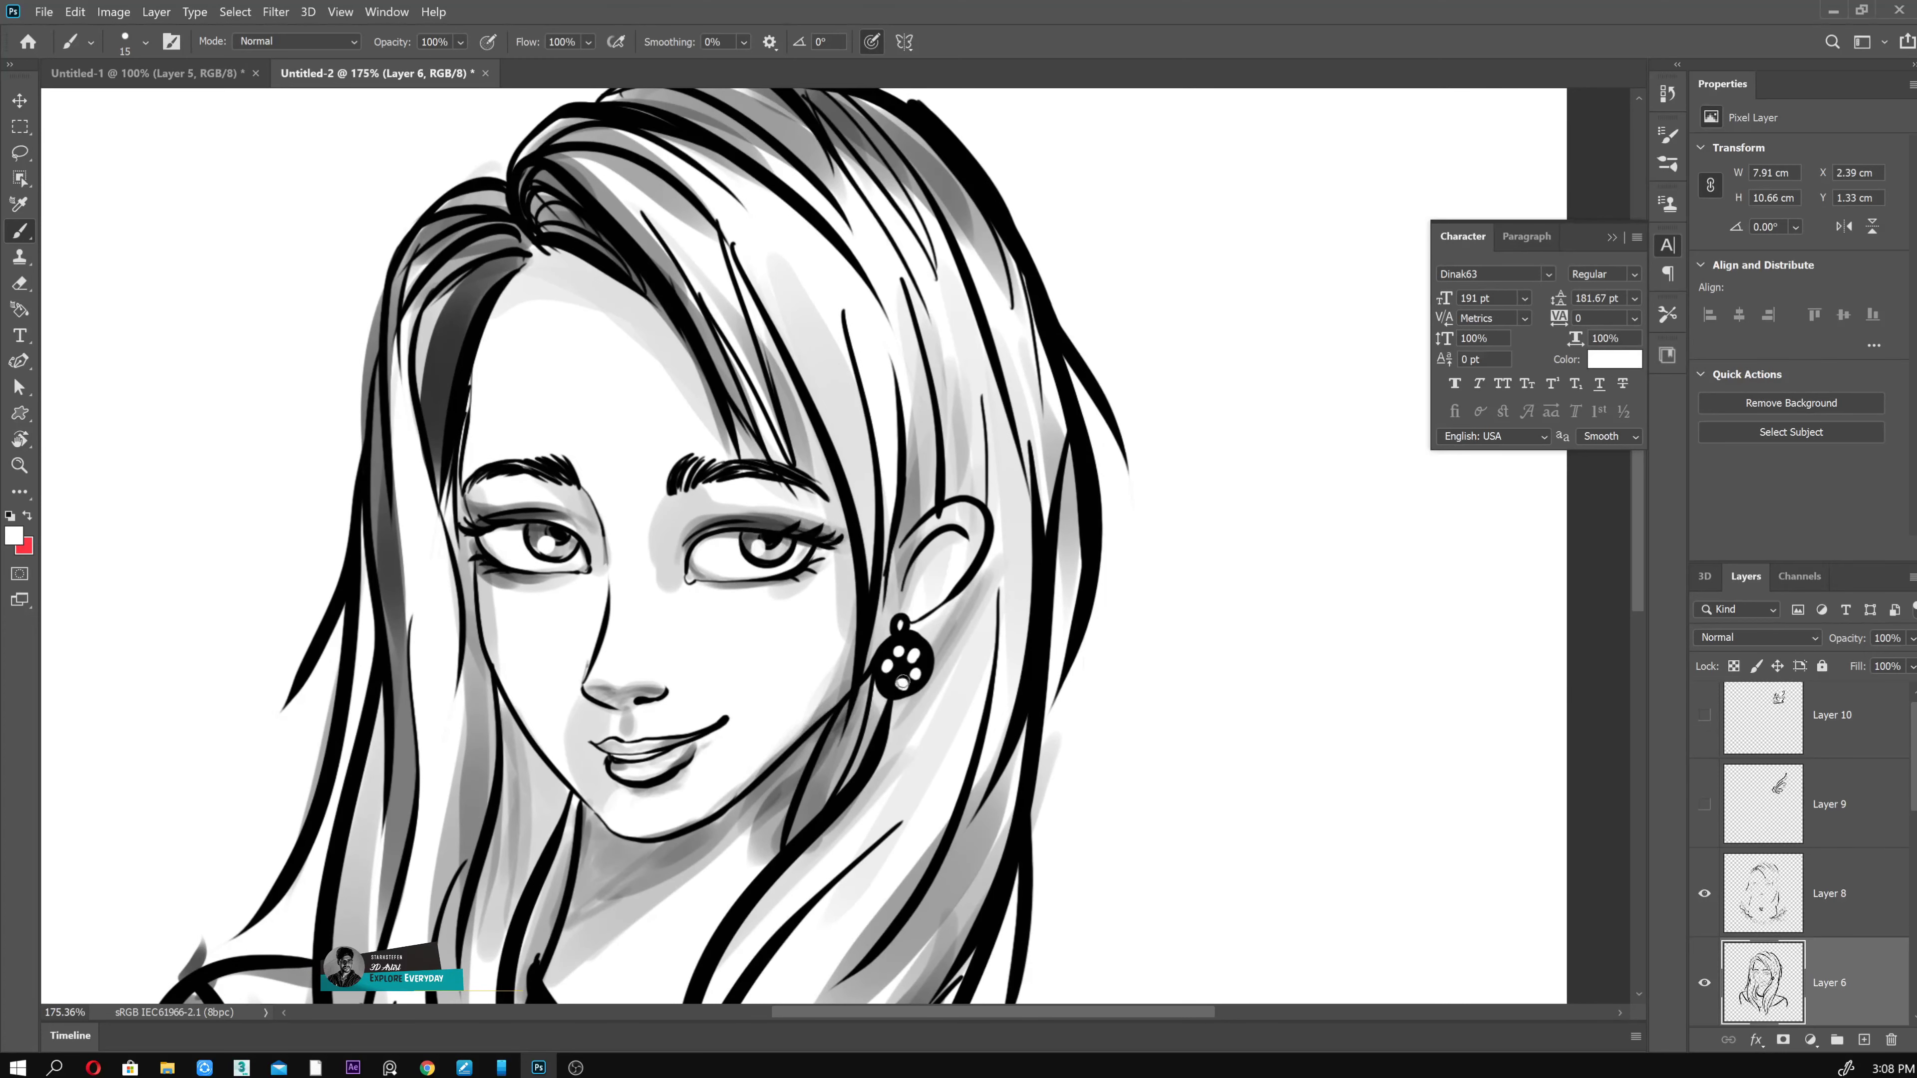
{"action": "left_click_drag", "start_coordinate": [894, 685], "coordinate": [898, 667]}
{"action": "scroll", "coordinate": [905, 650], "scroll_direction": "up", "scroll_amount": 2}
{"action": "left_click", "coordinate": [1830, 893]}
{"action": "left_click", "coordinate": [1864, 1040]}
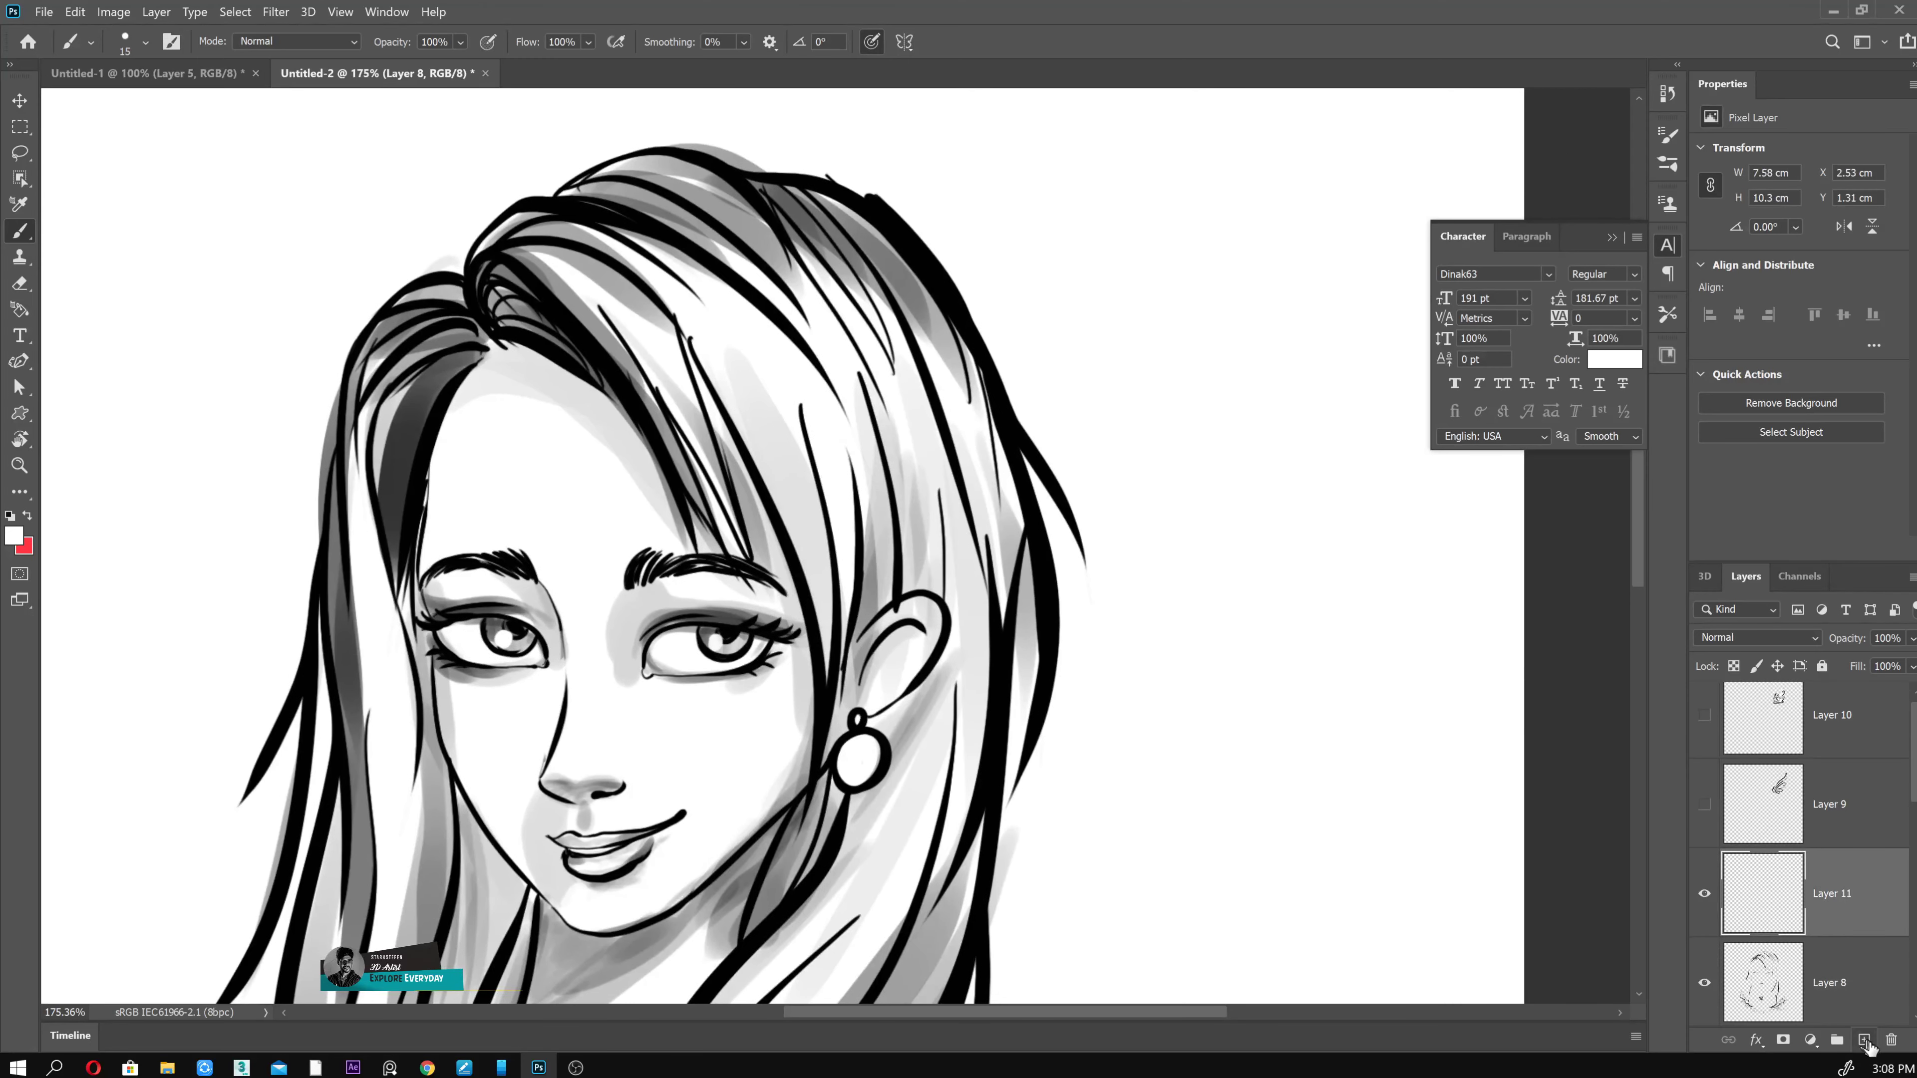
- Draw a big black looping swirl with an inner spiral and curled hook beside the ear
{"action": "left_click", "coordinate": [948, 453], "text": "alt"}
{"action": "left_click_drag", "start_coordinate": [973, 521], "coordinate": [860, 423]}
{"action": "mouse_move", "coordinate": [1015, 589]}
{"action": "left_mouse_down"}
{"action": "mouse_move", "coordinate": [959, 657]}
{"action": "mouse_move", "coordinate": [839, 536]}
{"action": "mouse_move", "coordinate": [834, 414]}
{"action": "left_mouse_up"}
{"action": "key", "text": "ctrl+z"}
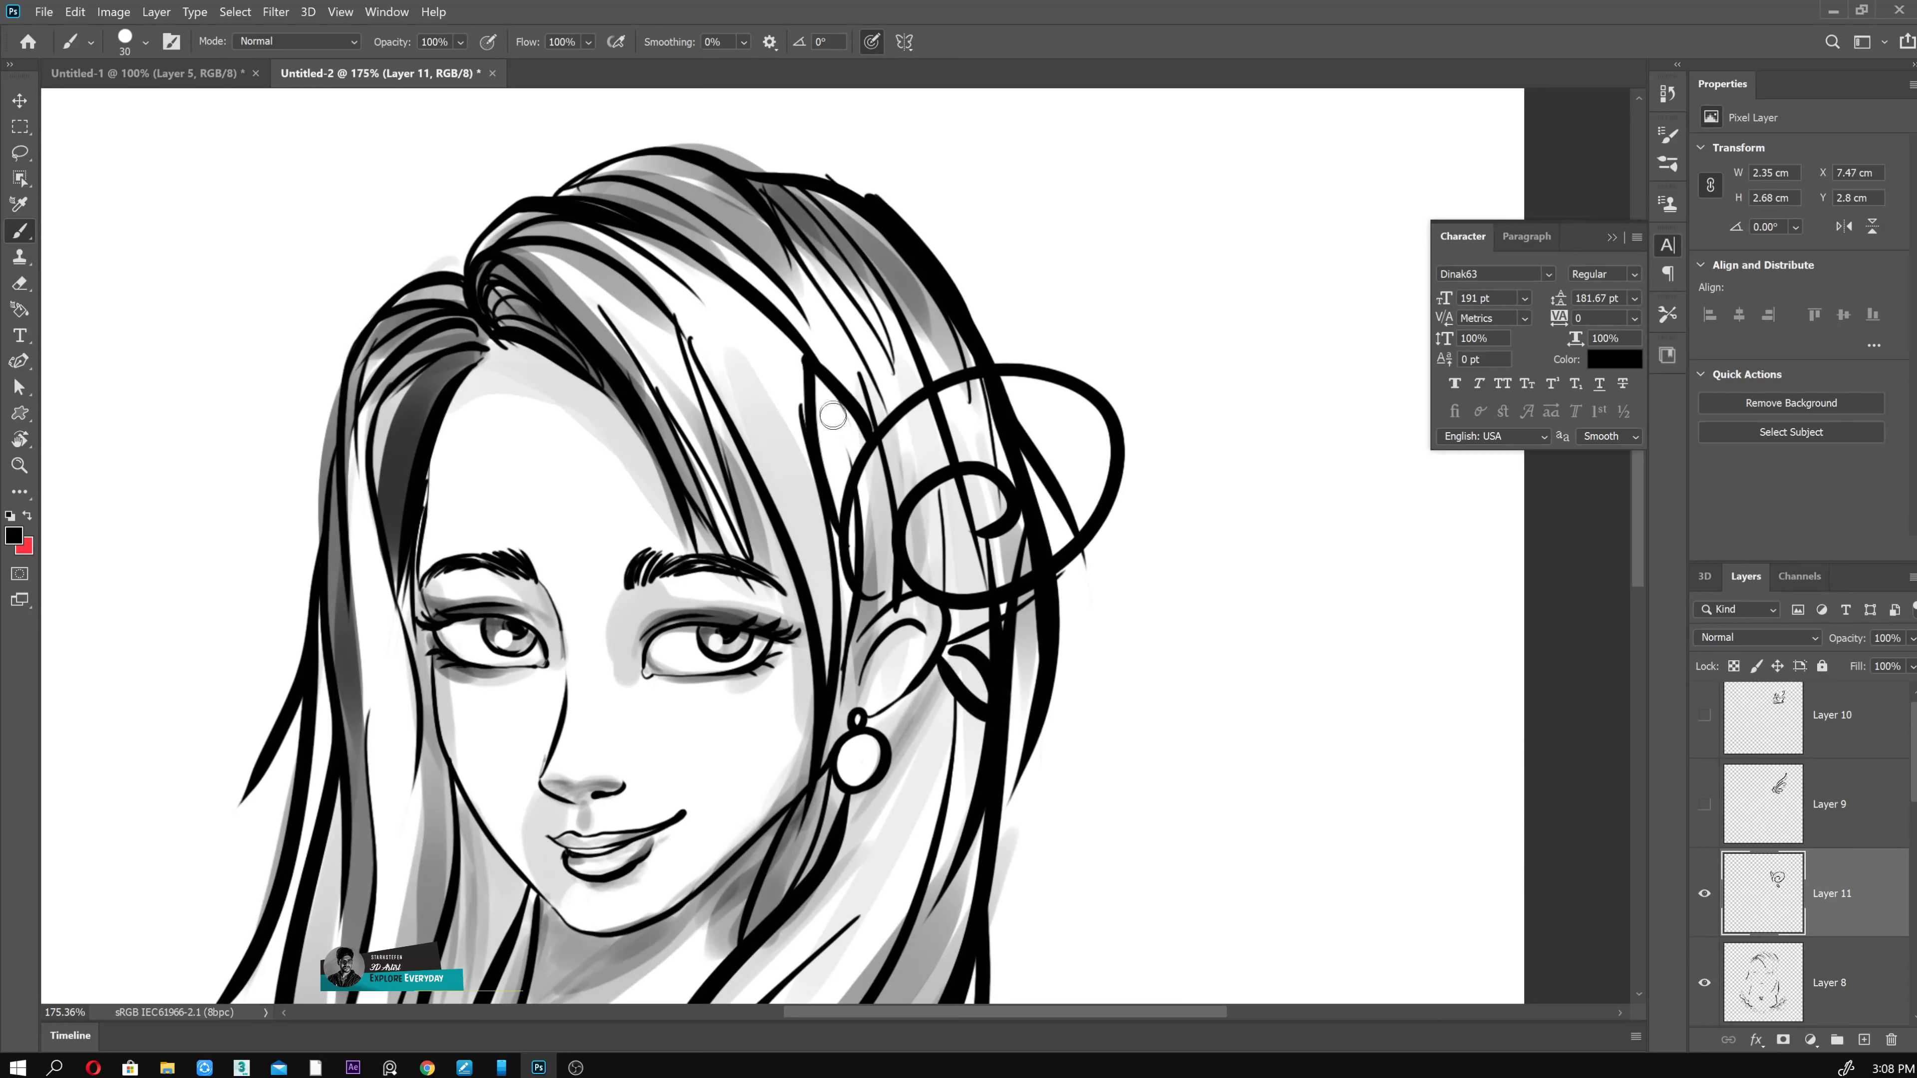
{"action": "left_click_drag", "start_coordinate": [1049, 581], "coordinate": [1012, 639]}
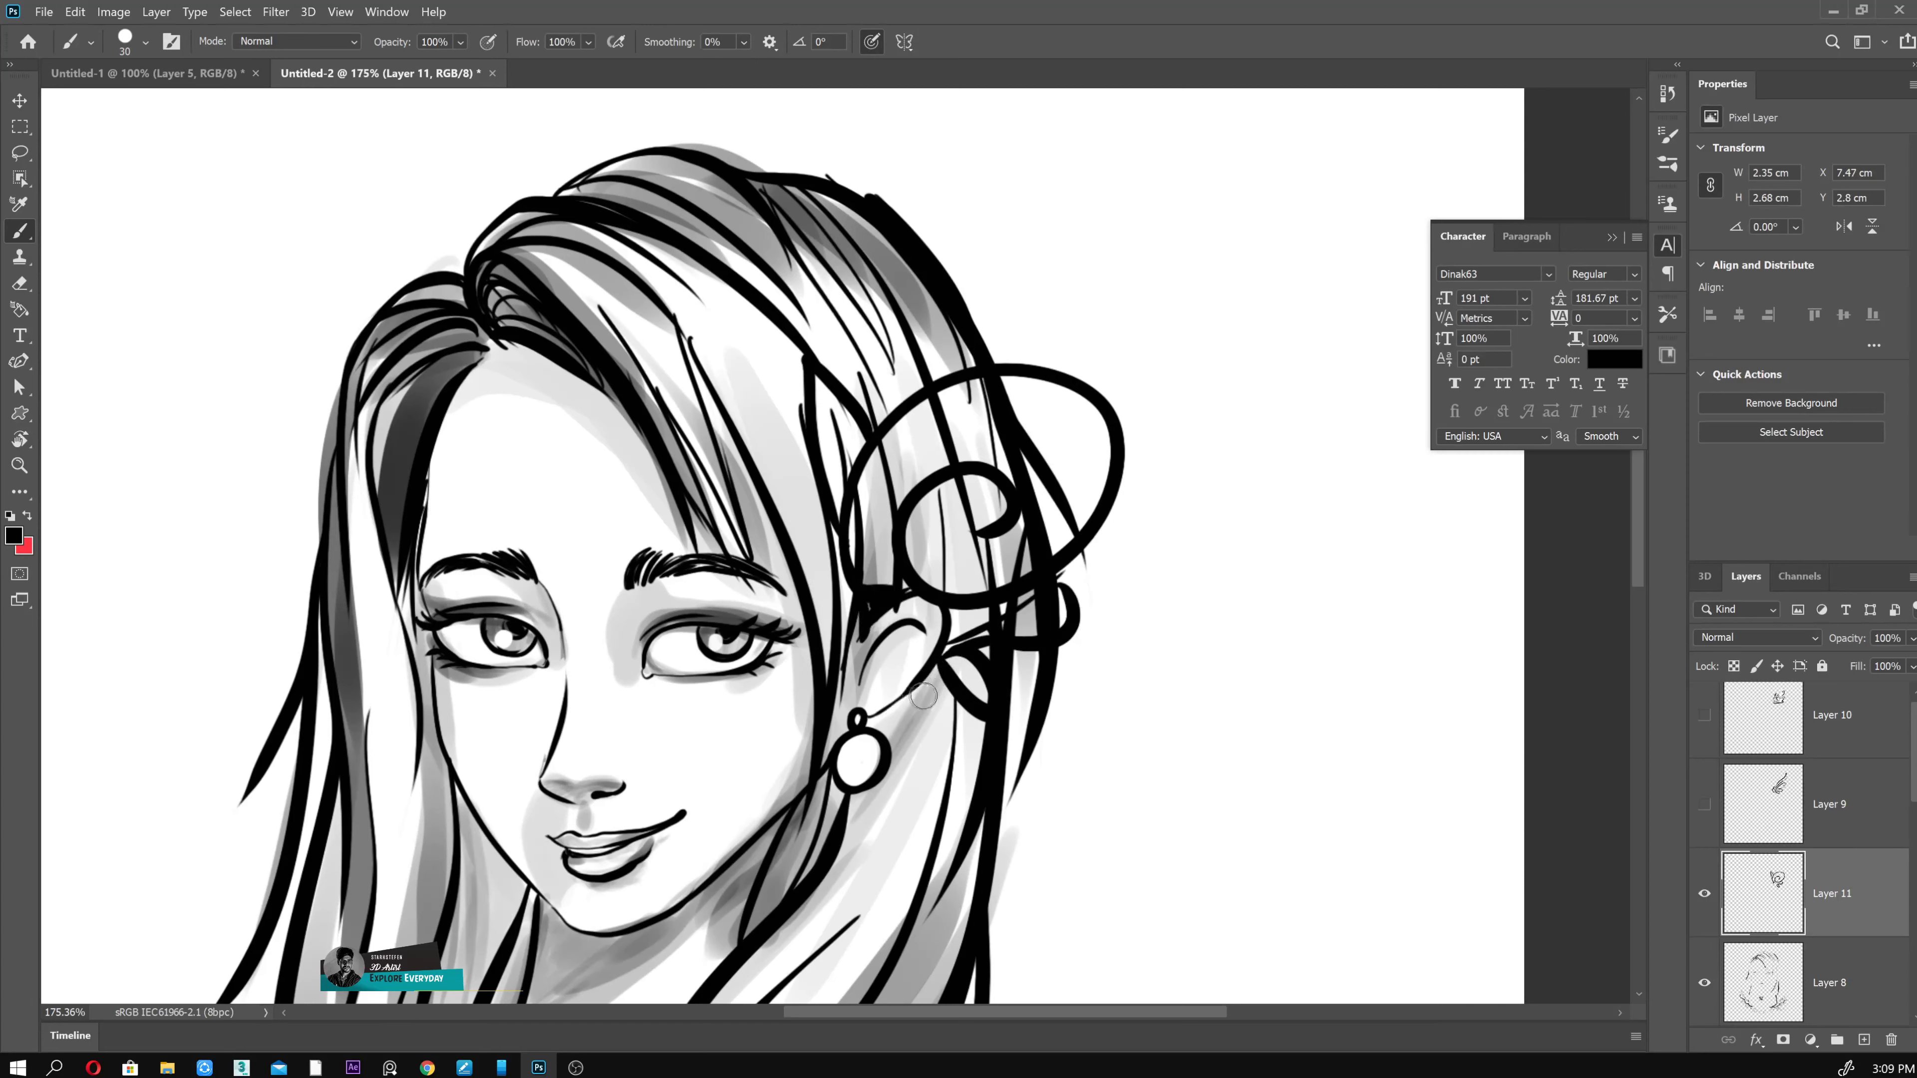
{"action": "left_click_drag", "start_coordinate": [924, 695], "coordinate": [905, 785]}
- Paint the hair behind the swirl white on Layer 8 with a larger brush
{"action": "key", "text": "alt+bracketleft"}
{"action": "left_click", "coordinate": [823, 529], "text": "alt"}
{"action": "key", "text": "bracketright"}
{"action": "key", "text": "bracketright"}
{"action": "key", "text": "bracketright"}
{"action": "mouse_move", "coordinate": [883, 544]}
{"action": "left_mouse_down"}
{"action": "mouse_move", "coordinate": [940, 423]}
{"action": "mouse_move", "coordinate": [959, 657]}
{"action": "mouse_move", "coordinate": [917, 718]}
{"action": "left_mouse_up"}
{"action": "key", "text": "ctrl+0"}
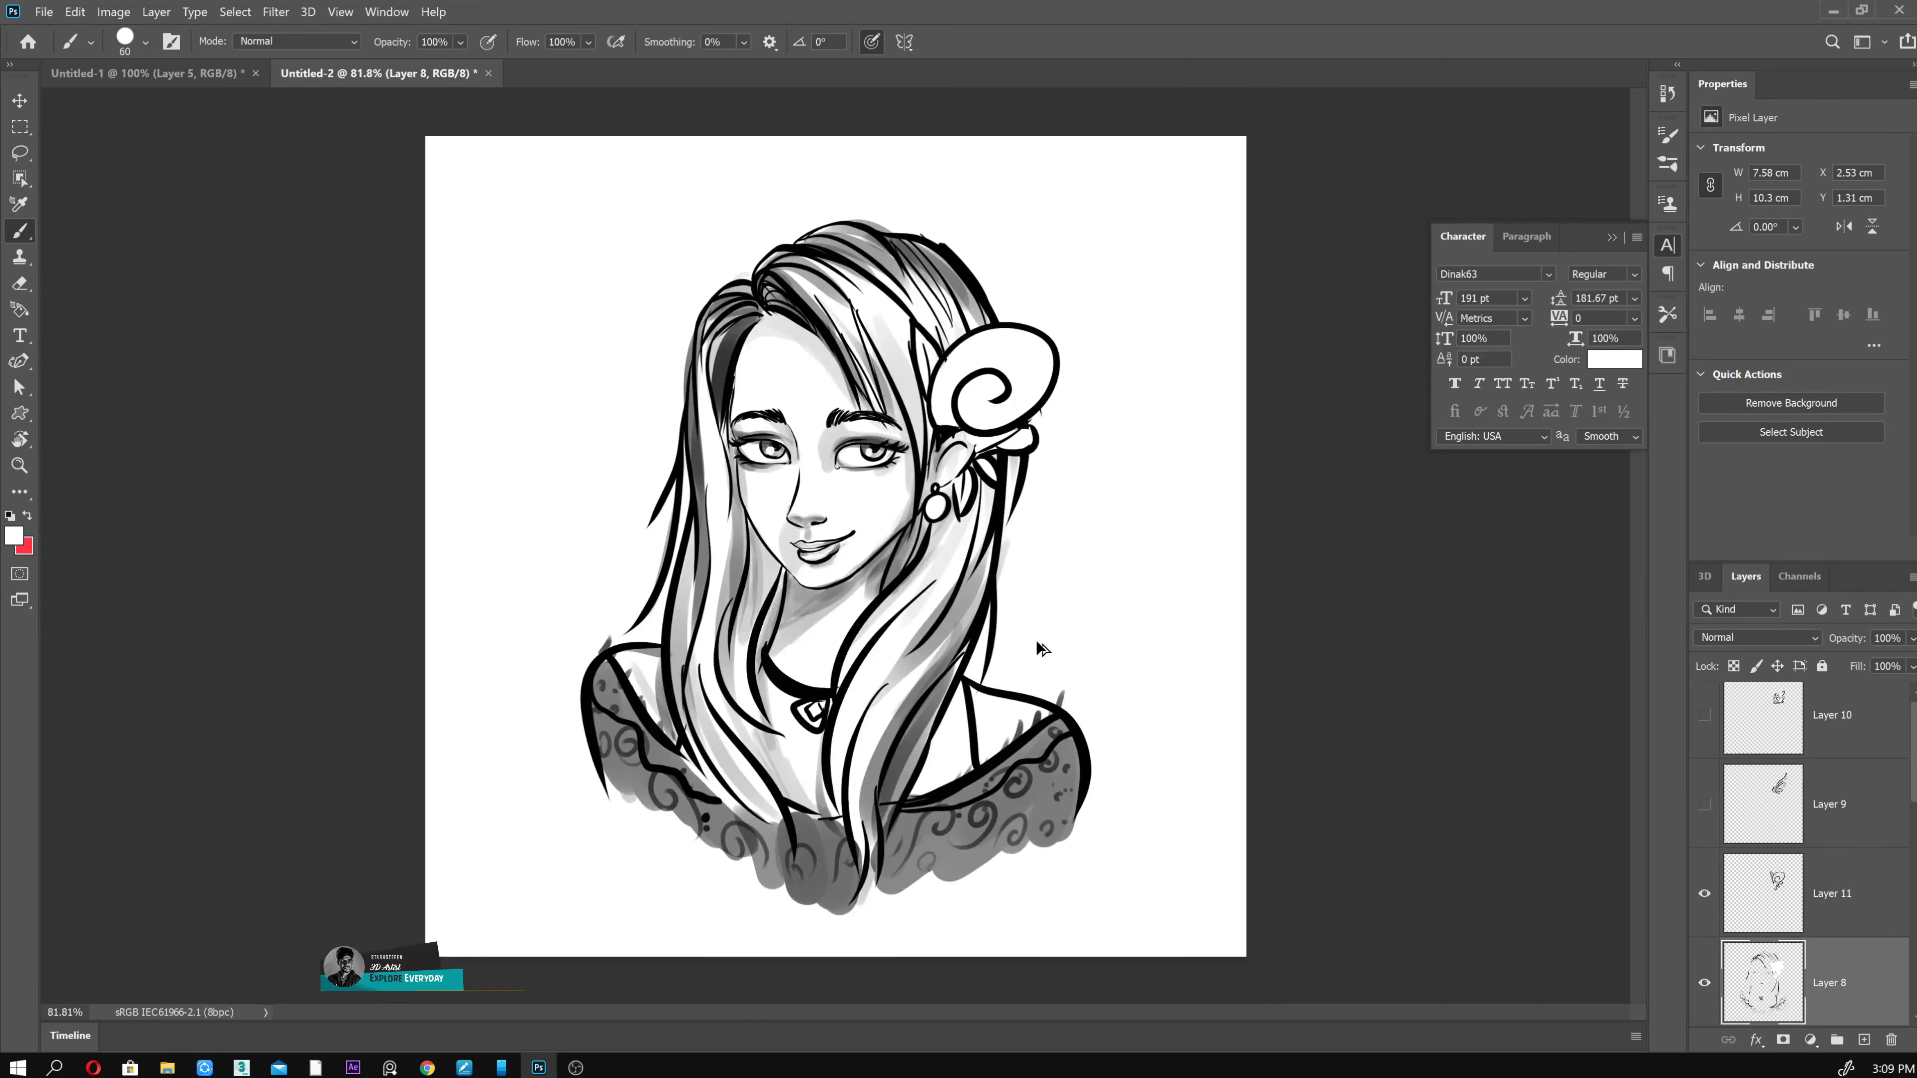
- Remove the swirl ornament, add two empty layers, and paint a white petal shape beside the ear
{"action": "scroll", "coordinate": [1668, 913], "scroll_direction": "up", "scroll_amount": 3}
{"action": "key", "text": "ctrl+z"}
{"action": "key", "text": "ctrl+z"}
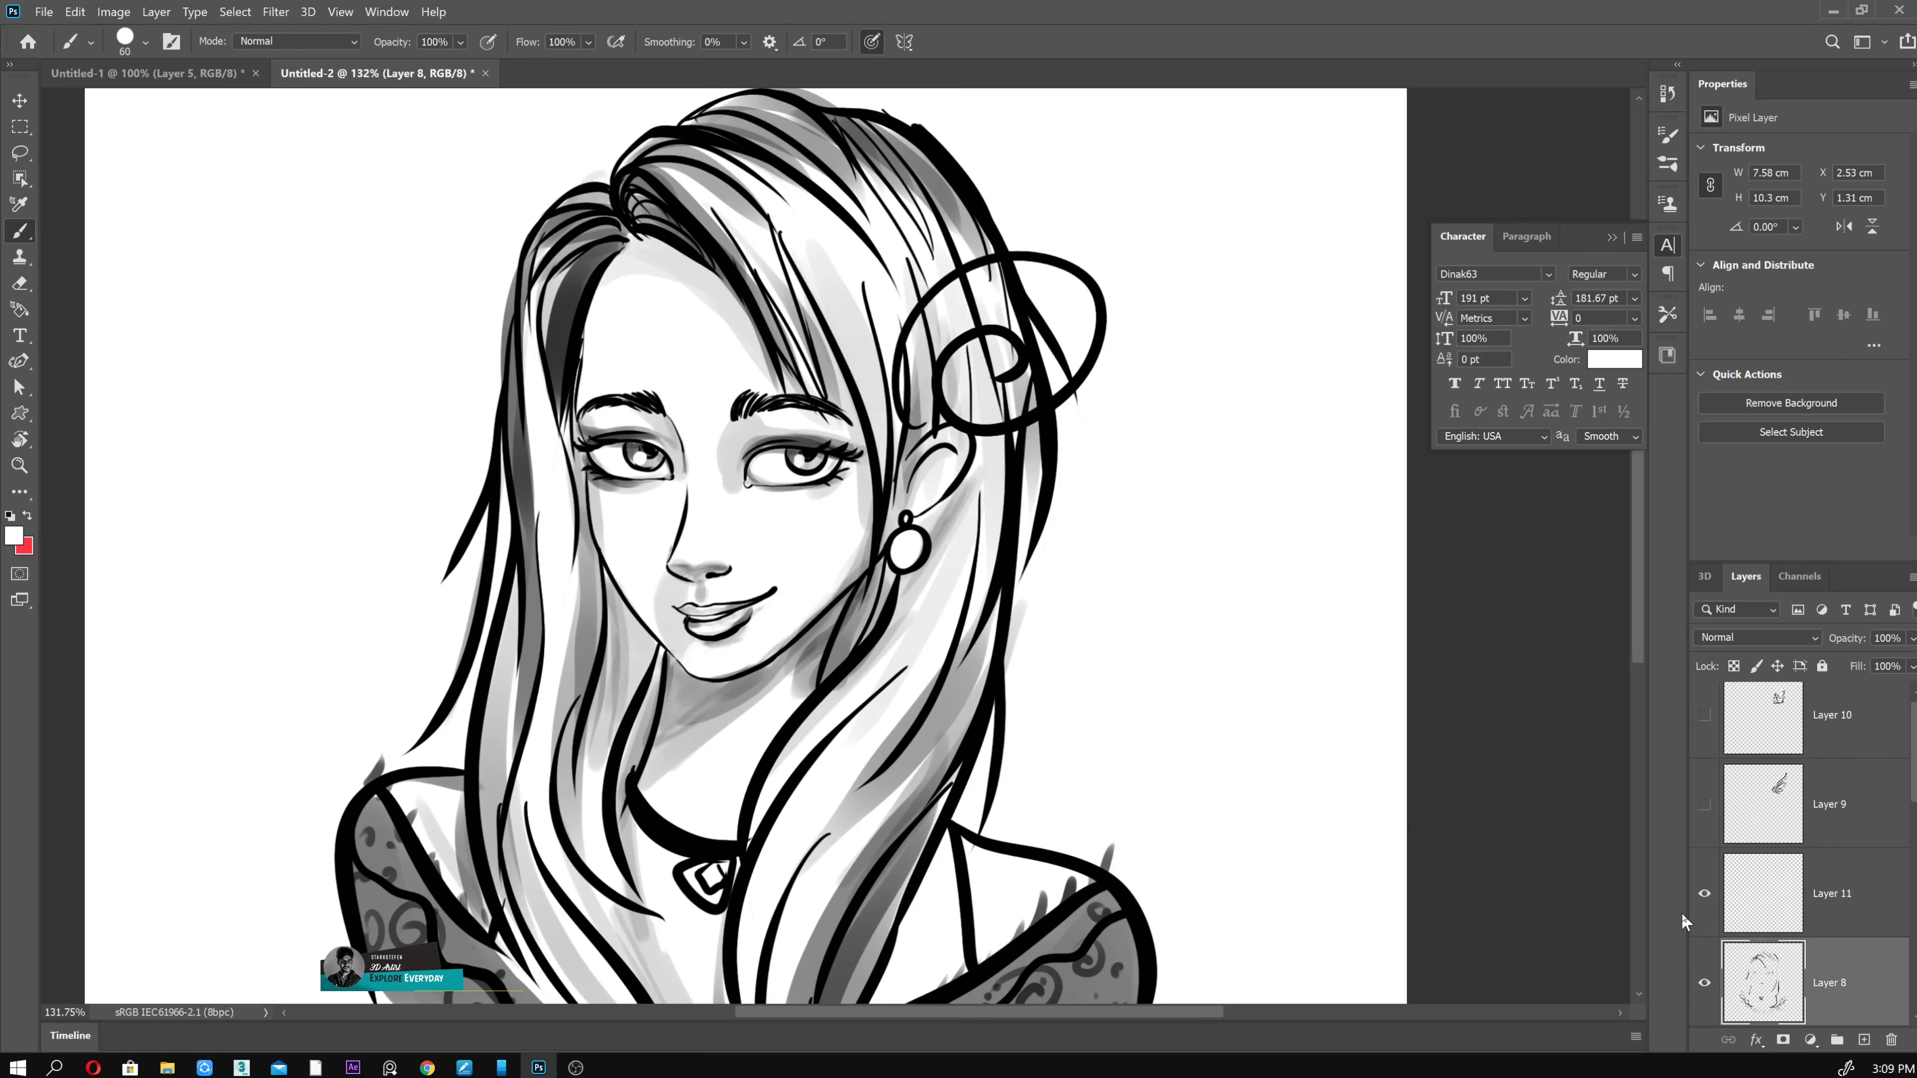
{"action": "key", "text": "ctrl+z"}
{"action": "key", "text": "ctrl+shift+alt+n"}
{"action": "key", "text": "ctrl+shift+alt+n"}
{"action": "key", "text": "bracketleft"}
{"action": "key", "text": "bracketleft"}
{"action": "key", "text": "bracketleft"}
{"action": "mouse_move", "coordinate": [933, 352]}
{"action": "left_mouse_down"}
{"action": "mouse_move", "coordinate": [981, 349]}
{"action": "mouse_move", "coordinate": [1002, 421]}
{"action": "left_mouse_up"}
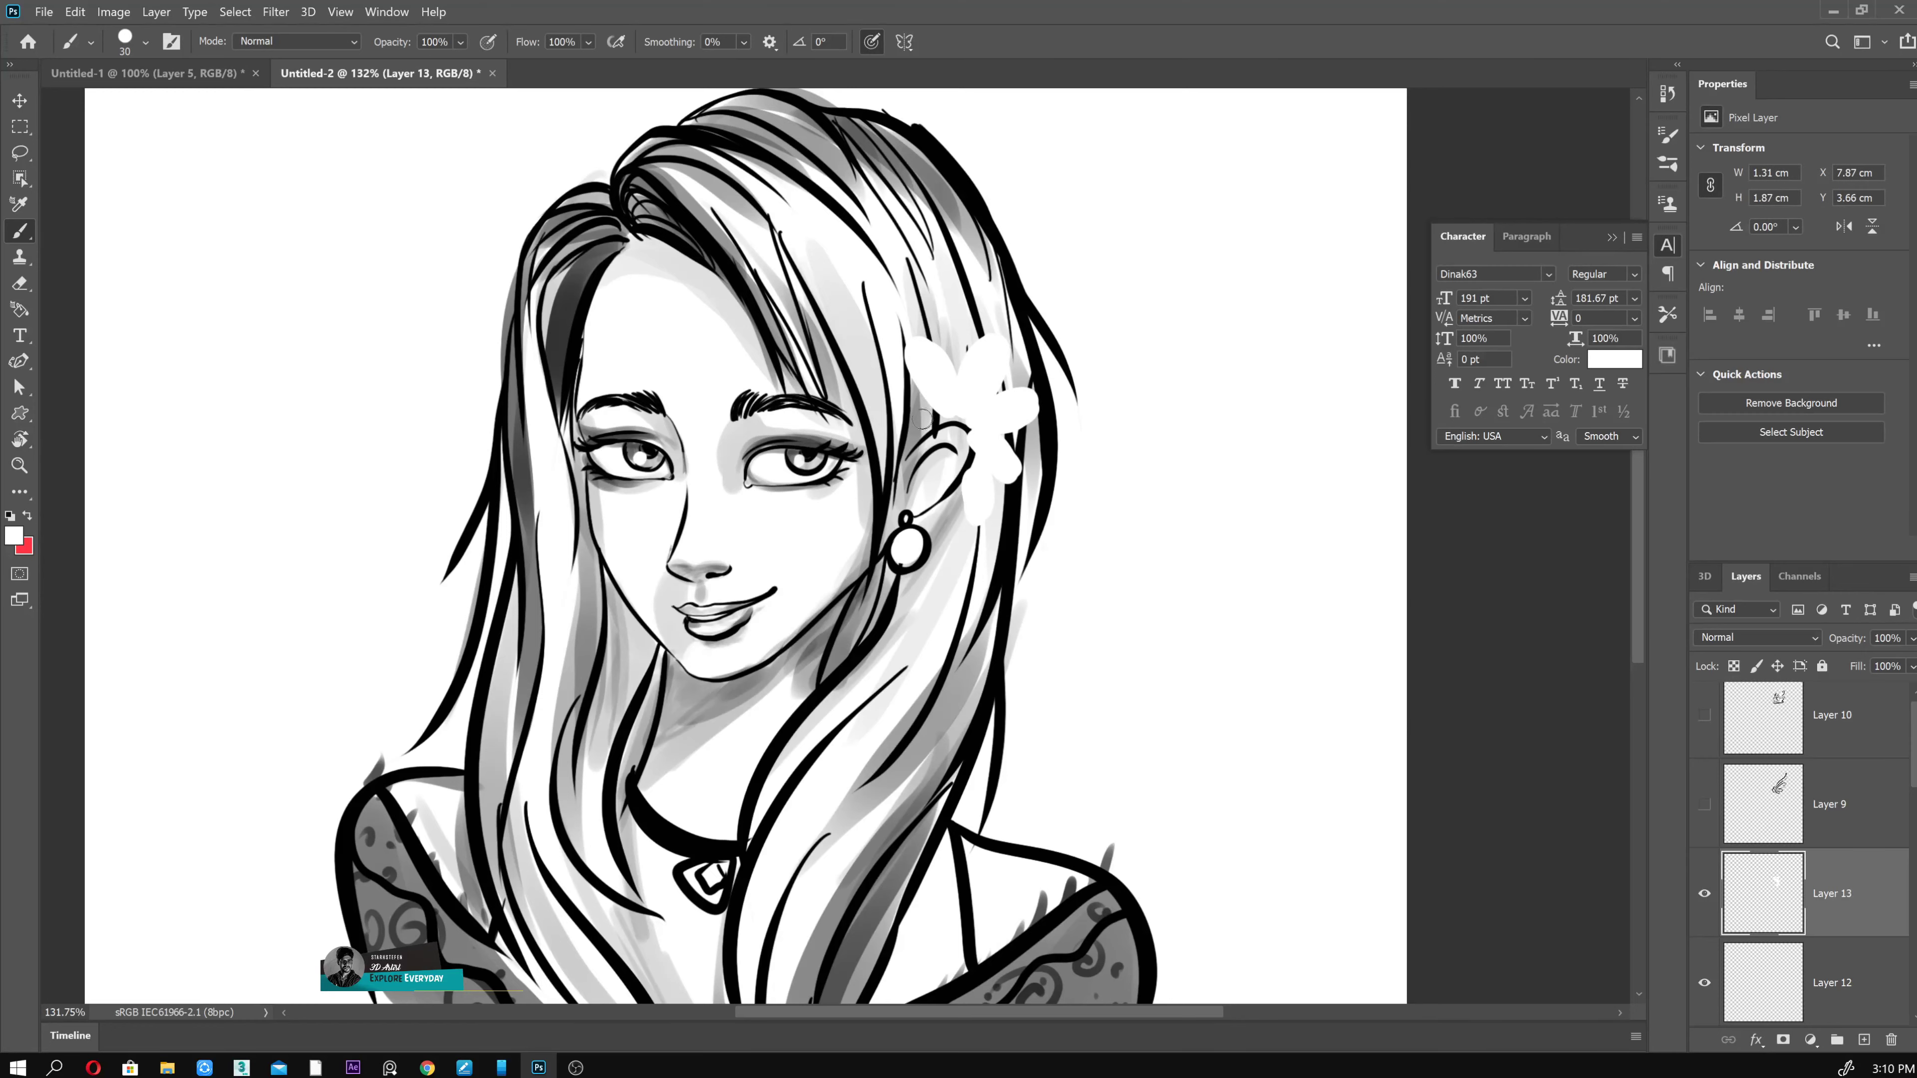
- Outline the white flower petals in black, redraw the ear line, and add petal veins
{"action": "scroll", "coordinate": [1060, 328], "scroll_direction": "up", "scroll_amount": 5}
{"action": "key", "text": "x"}
{"action": "mouse_move", "coordinate": [770, 502]}
{"action": "left_mouse_down"}
{"action": "mouse_move", "coordinate": [853, 544]}
{"action": "mouse_move", "coordinate": [802, 624]}
{"action": "left_mouse_up"}
{"action": "mouse_move", "coordinate": [668, 469]}
{"action": "left_mouse_down"}
{"action": "mouse_move", "coordinate": [755, 412]}
{"action": "mouse_move", "coordinate": [740, 284]}
{"action": "mouse_move", "coordinate": [906, 272]}
{"action": "mouse_move", "coordinate": [941, 400]}
{"action": "mouse_move", "coordinate": [920, 511]}
{"action": "left_mouse_up"}
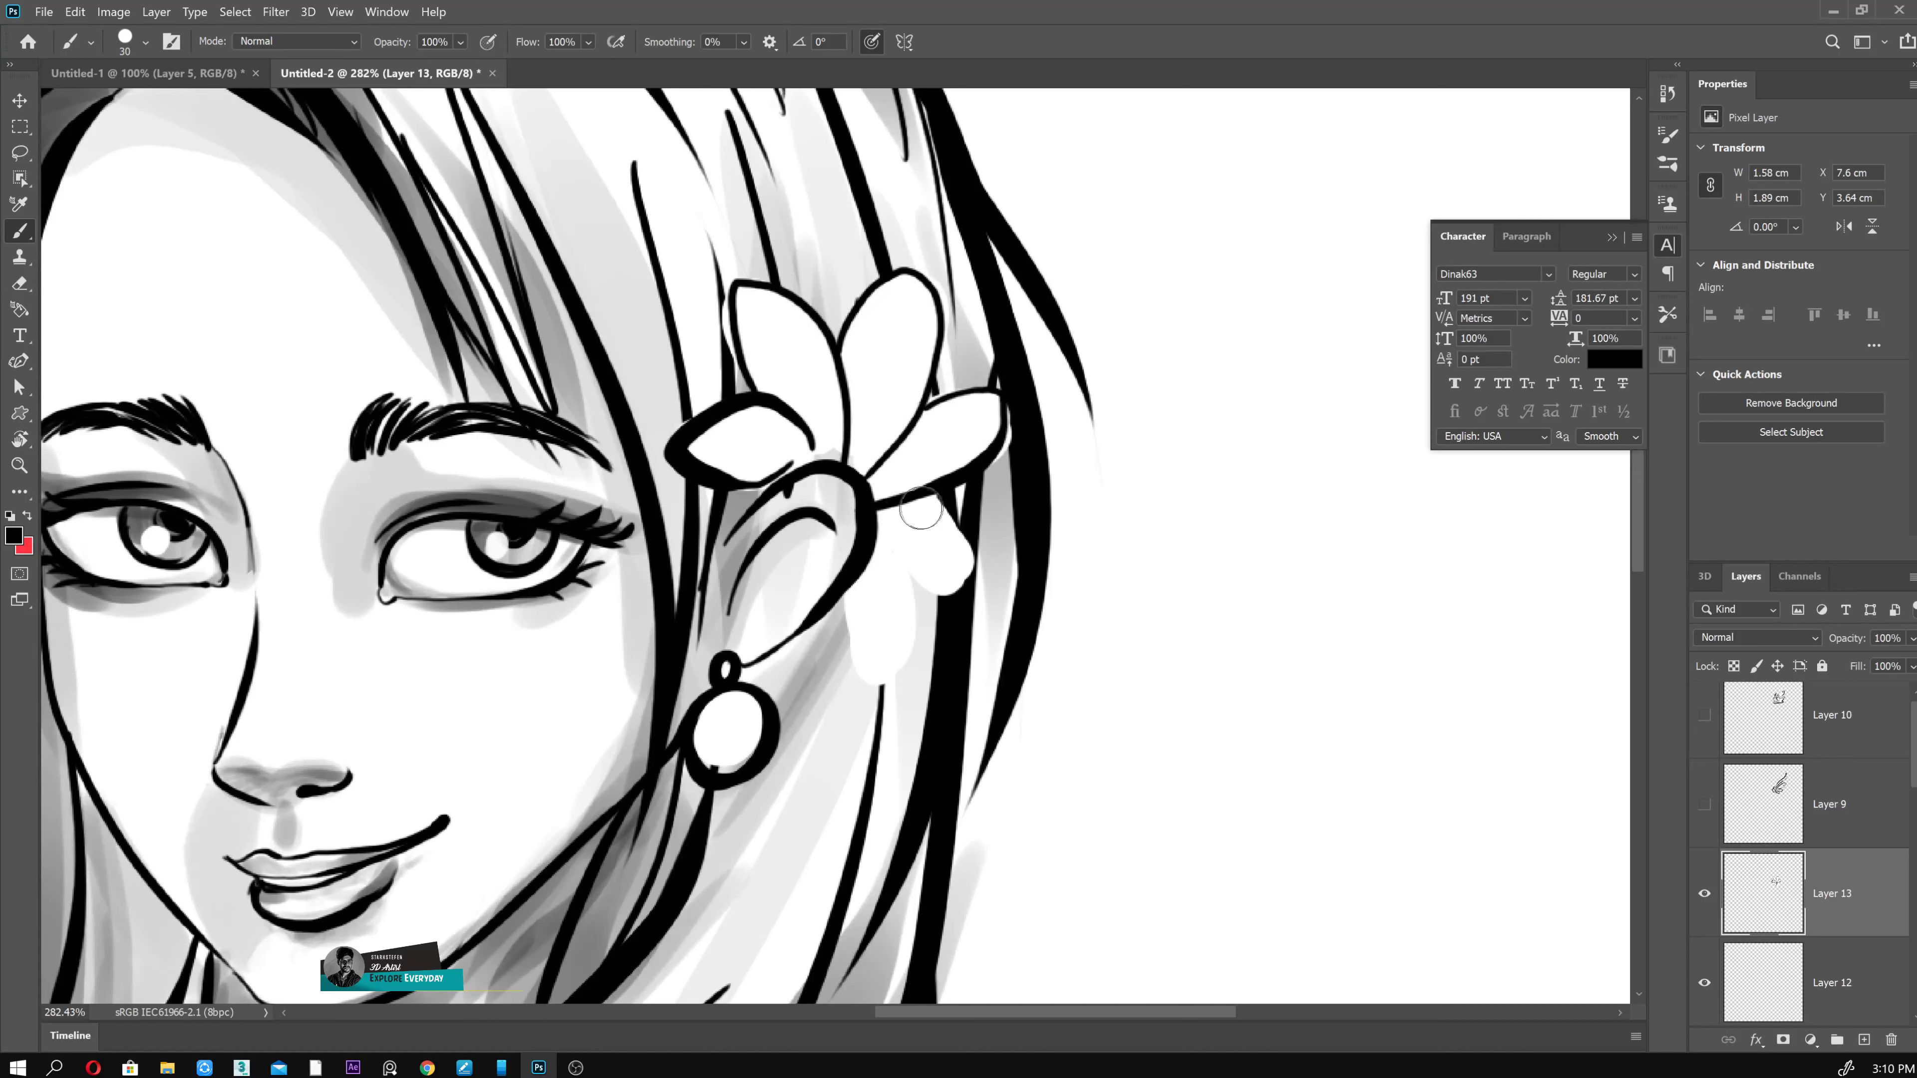
{"action": "left_click_drag", "start_coordinate": [950, 591], "coordinate": [889, 691]}
{"action": "left_click_drag", "start_coordinate": [925, 427], "coordinate": [873, 478]}
{"action": "left_click_drag", "start_coordinate": [879, 372], "coordinate": [854, 457]}
{"action": "mouse_move", "coordinate": [792, 379]}
{"action": "left_mouse_down"}
{"action": "mouse_move", "coordinate": [832, 447]}
{"action": "mouse_move", "coordinate": [784, 451]}
{"action": "left_mouse_up"}
- Add a curved hair strand and extra petal strokes around the flower, extending a stroke downward
{"action": "scroll", "coordinate": [1104, 321], "scroll_direction": "up", "scroll_amount": 3}
{"action": "left_click_drag", "start_coordinate": [853, 521], "coordinate": [1053, 317]}
{"action": "mouse_move", "coordinate": [714, 532]}
{"action": "left_mouse_down"}
{"action": "mouse_move", "coordinate": [743, 574]}
{"action": "mouse_move", "coordinate": [706, 400]}
{"action": "left_mouse_up"}
{"action": "left_click_drag", "start_coordinate": [838, 491], "coordinate": [793, 347]}
{"action": "scroll", "coordinate": [830, 453], "scroll_direction": "down", "scroll_amount": 3}
{"action": "mouse_move", "coordinate": [876, 634]}
{"action": "left_mouse_down"}
{"action": "mouse_move", "coordinate": [906, 722]}
{"action": "mouse_move", "coordinate": [902, 879]}
{"action": "left_mouse_up"}
{"action": "scroll", "coordinate": [936, 635], "scroll_direction": "up", "scroll_amount": 3}
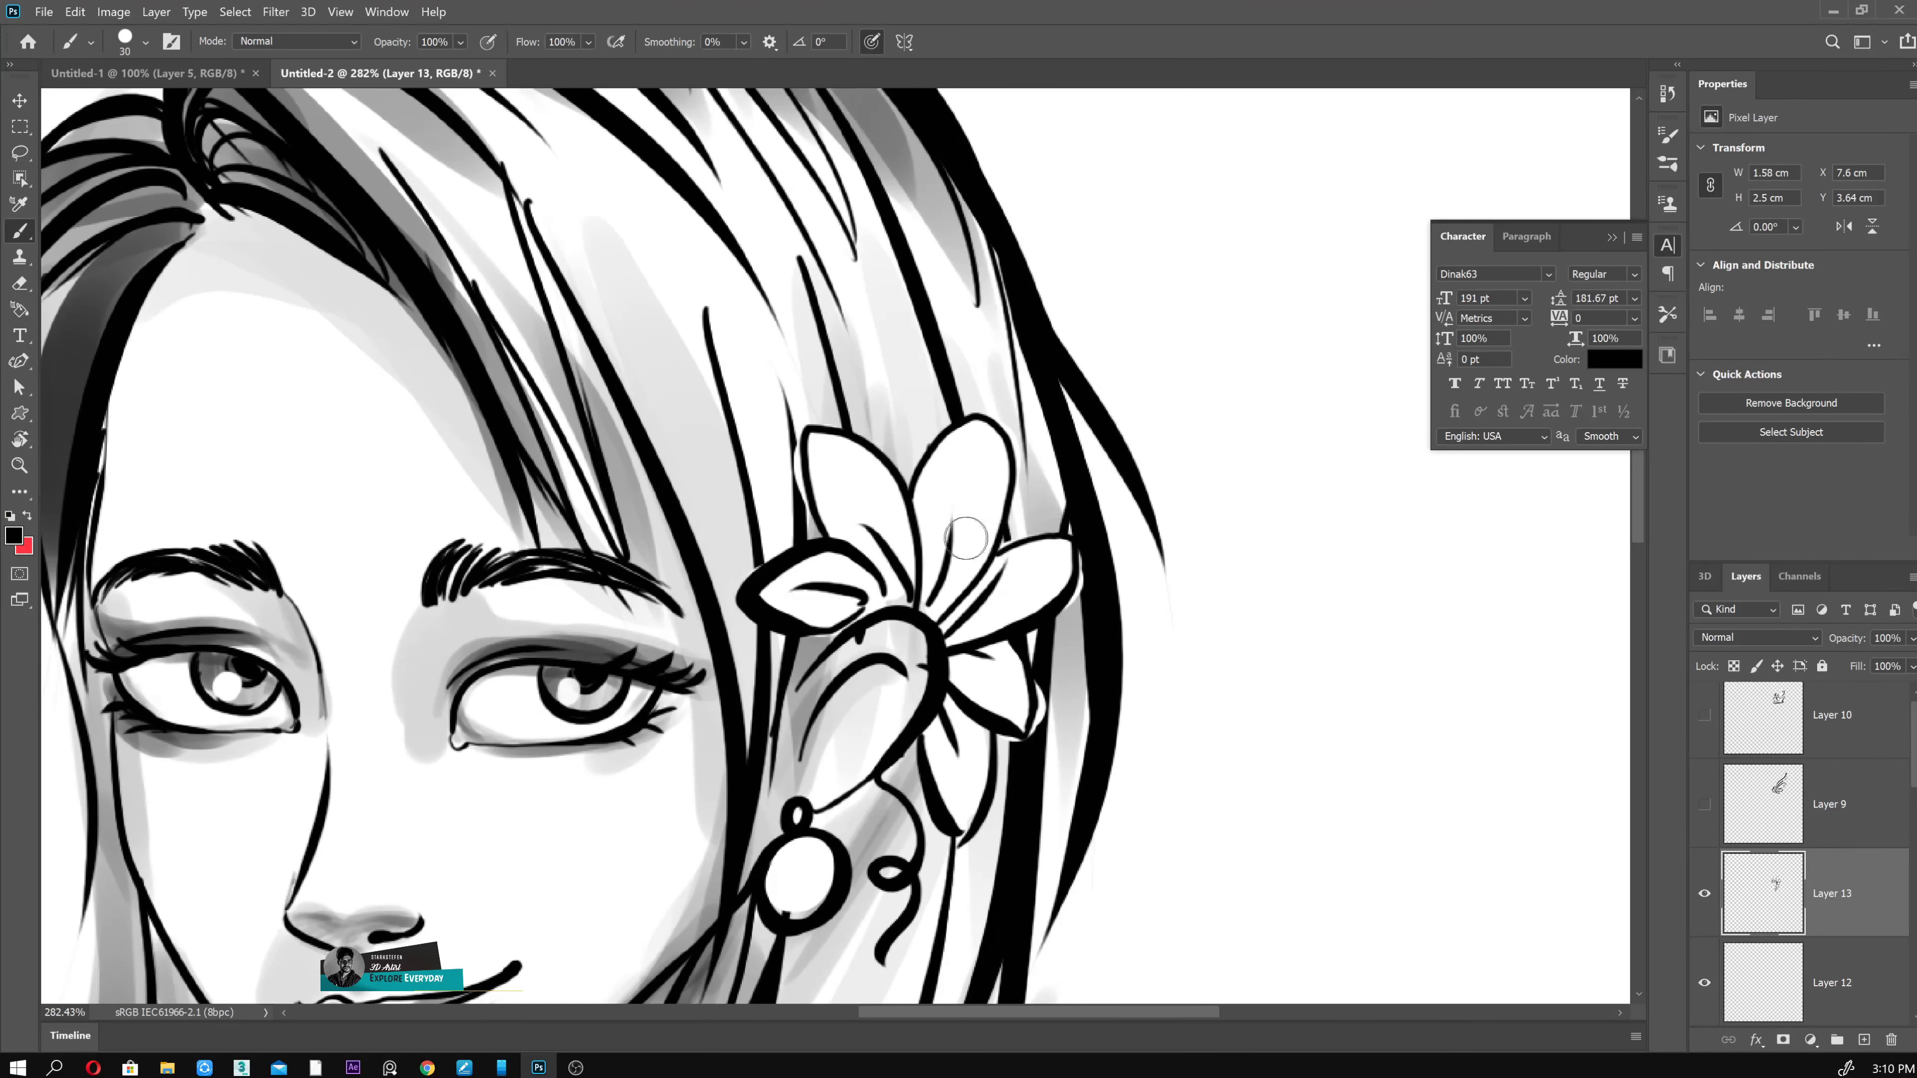
- White out the upper petal area, then draw larger outer petals and a curved hair strand in black
{"action": "key", "text": "x"}
{"action": "mouse_move", "coordinate": [941, 385]}
{"action": "left_mouse_down"}
{"action": "mouse_move", "coordinate": [949, 441]}
{"action": "mouse_move", "coordinate": [1079, 355]}
{"action": "left_mouse_up"}
{"action": "key", "text": "x"}
{"action": "mouse_move", "coordinate": [902, 483]}
{"action": "left_mouse_down"}
{"action": "mouse_move", "coordinate": [939, 347]}
{"action": "mouse_move", "coordinate": [1057, 476]}
{"action": "left_mouse_up"}
{"action": "left_click_drag", "start_coordinate": [1147, 415], "coordinate": [1041, 521]}
{"action": "mouse_move", "coordinate": [988, 423]}
{"action": "left_mouse_down"}
{"action": "mouse_move", "coordinate": [914, 483]}
{"action": "mouse_move", "coordinate": [981, 582]}
{"action": "left_mouse_up"}
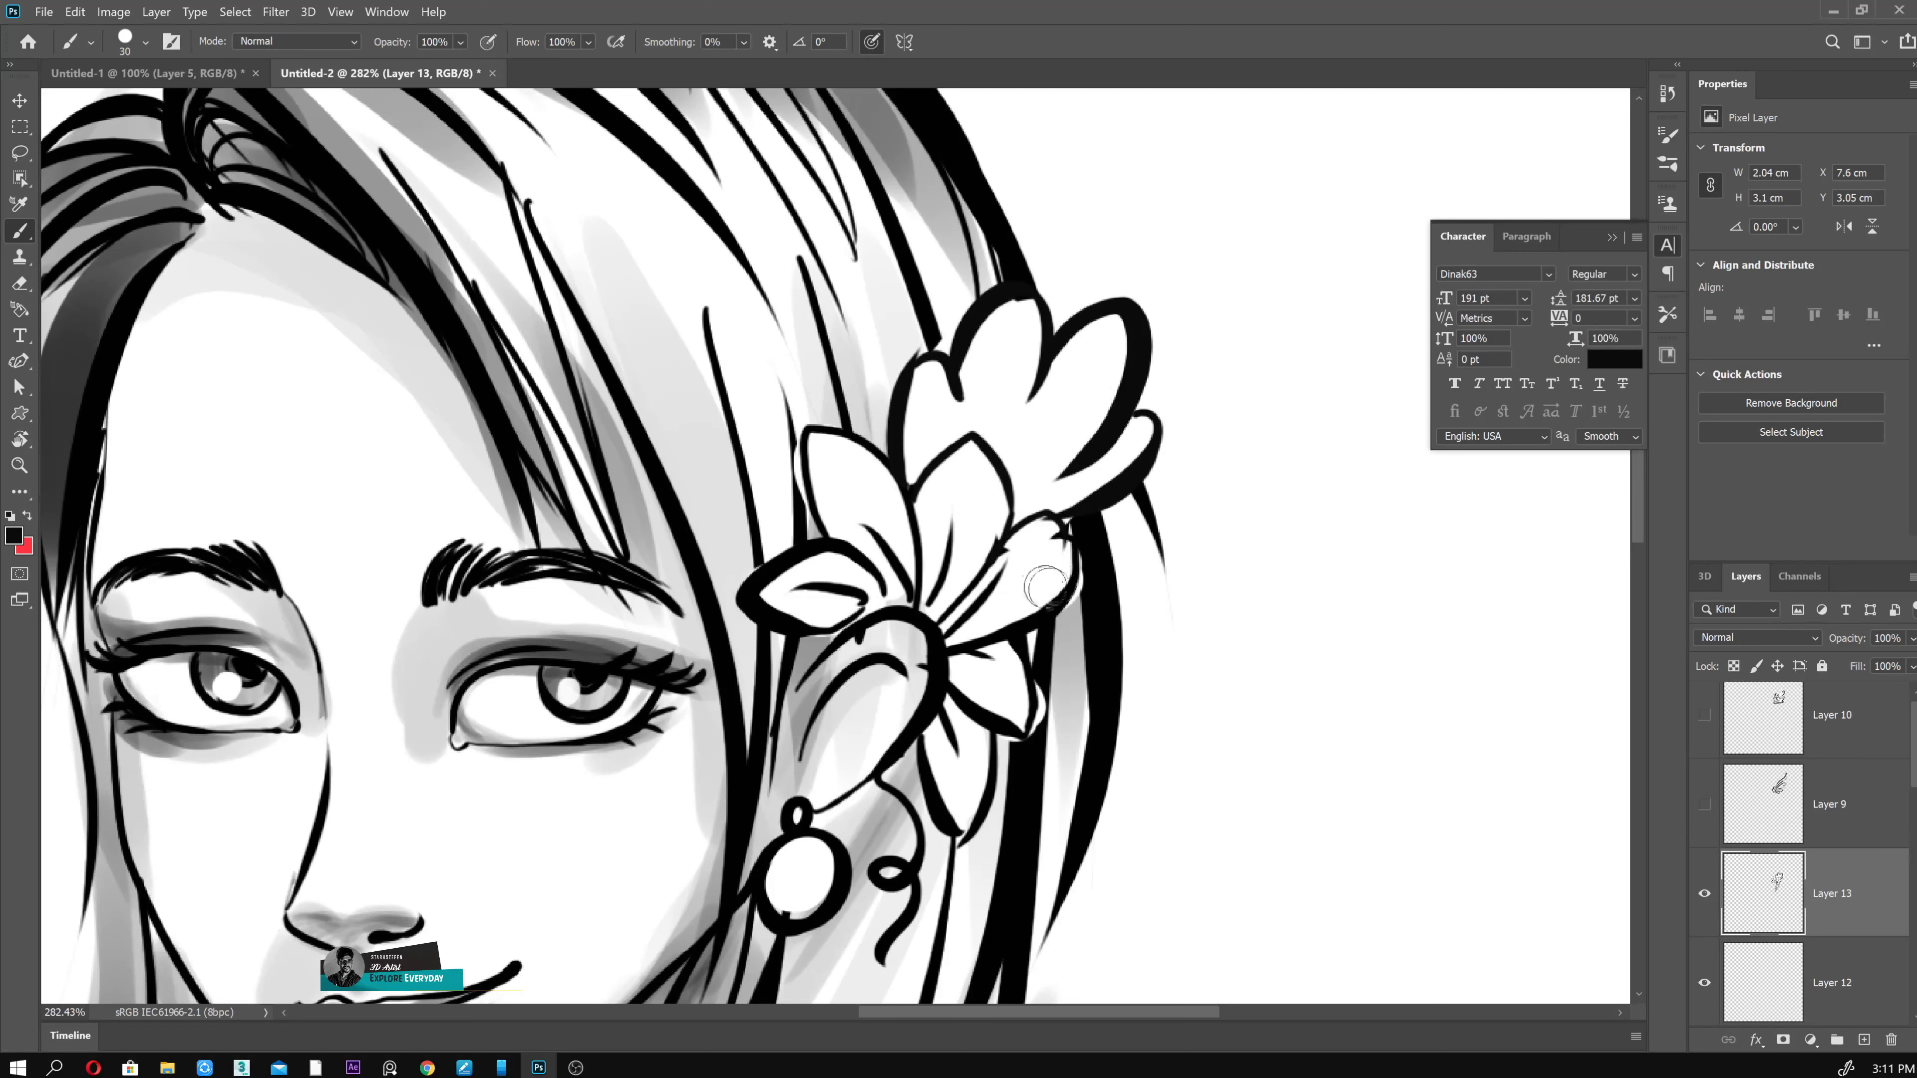
{"action": "left_click_drag", "start_coordinate": [1004, 333], "coordinate": [917, 361]}
{"action": "key", "text": "ctrl+0"}
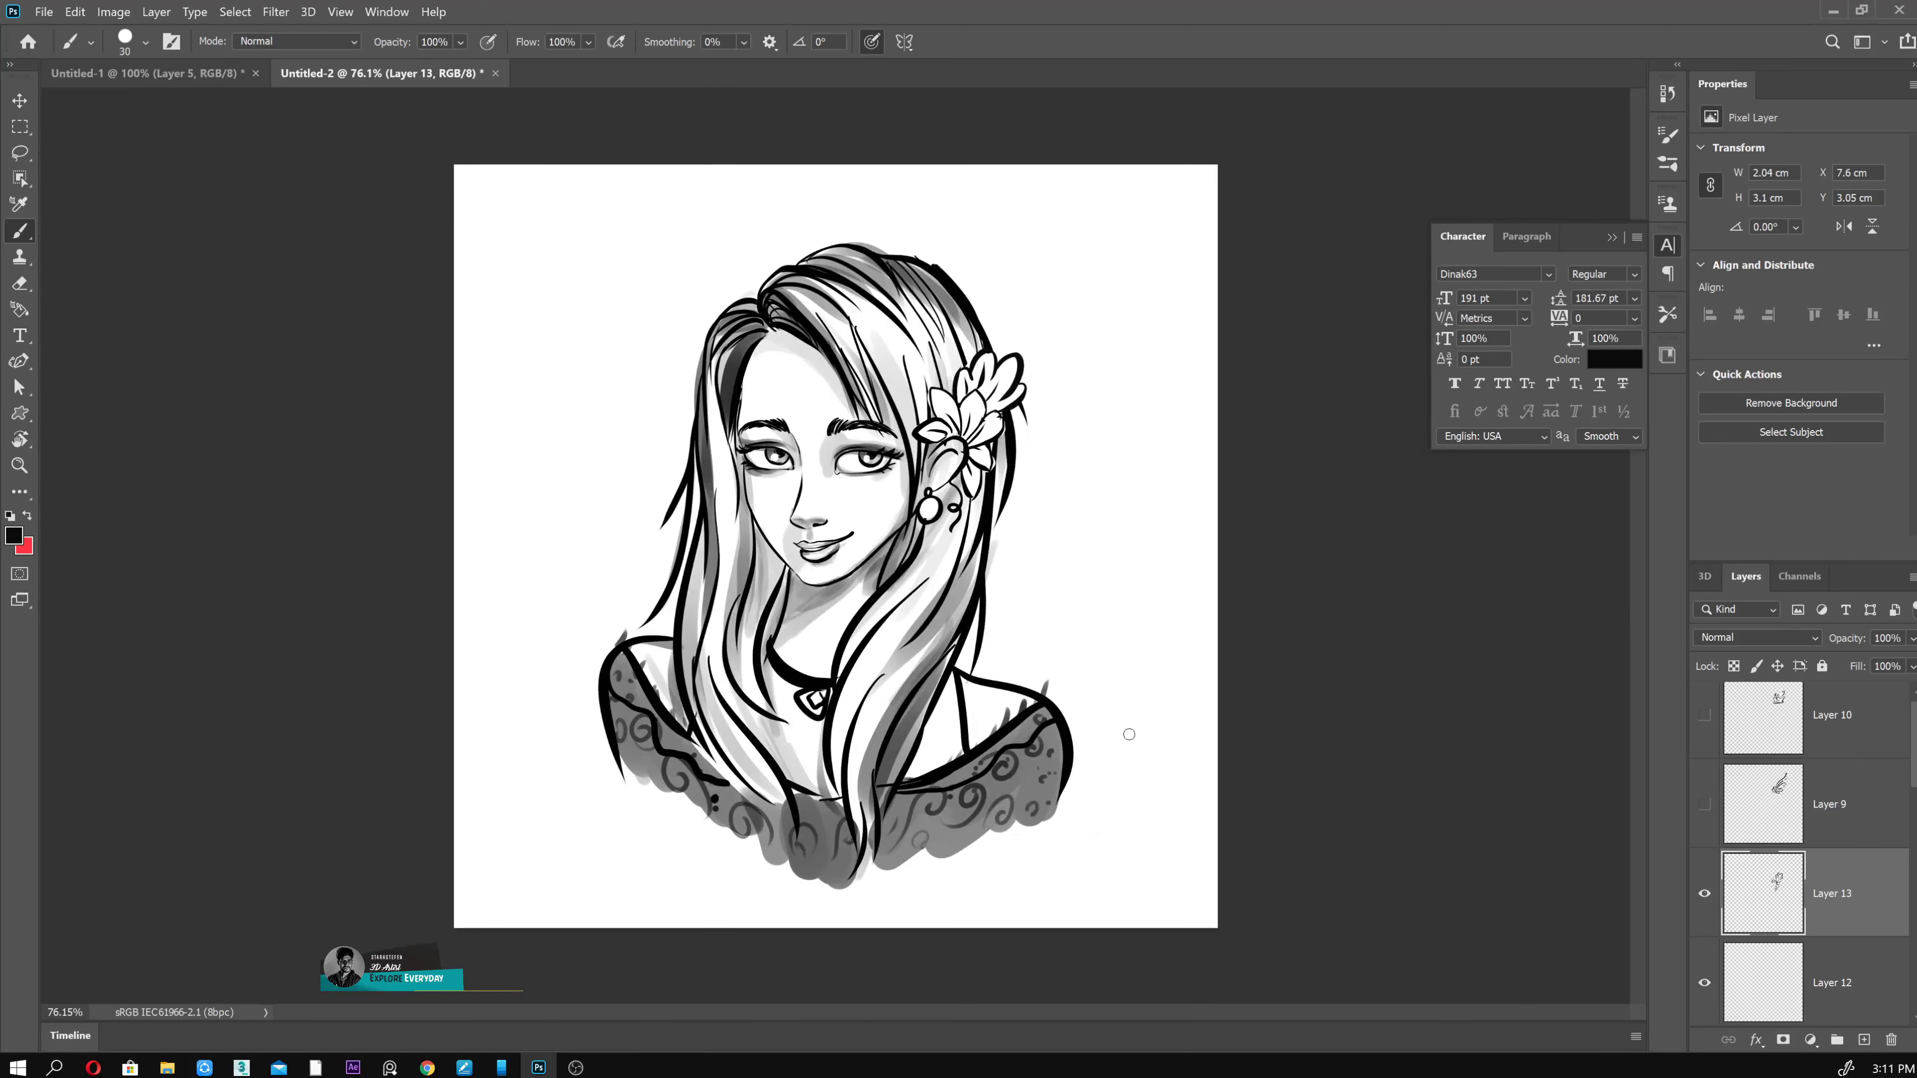
- Erase grey shading from the cheek and neck on Layer 7 with a size-100 eraser
{"action": "key", "text": "alt+bracketleft"}
{"action": "key", "text": "alt+bracketleft"}
{"action": "key", "text": "alt+bracketleft"}
{"action": "scroll", "coordinate": [876, 608], "scroll_direction": "up", "scroll_amount": 3}
{"action": "key", "text": "e"}
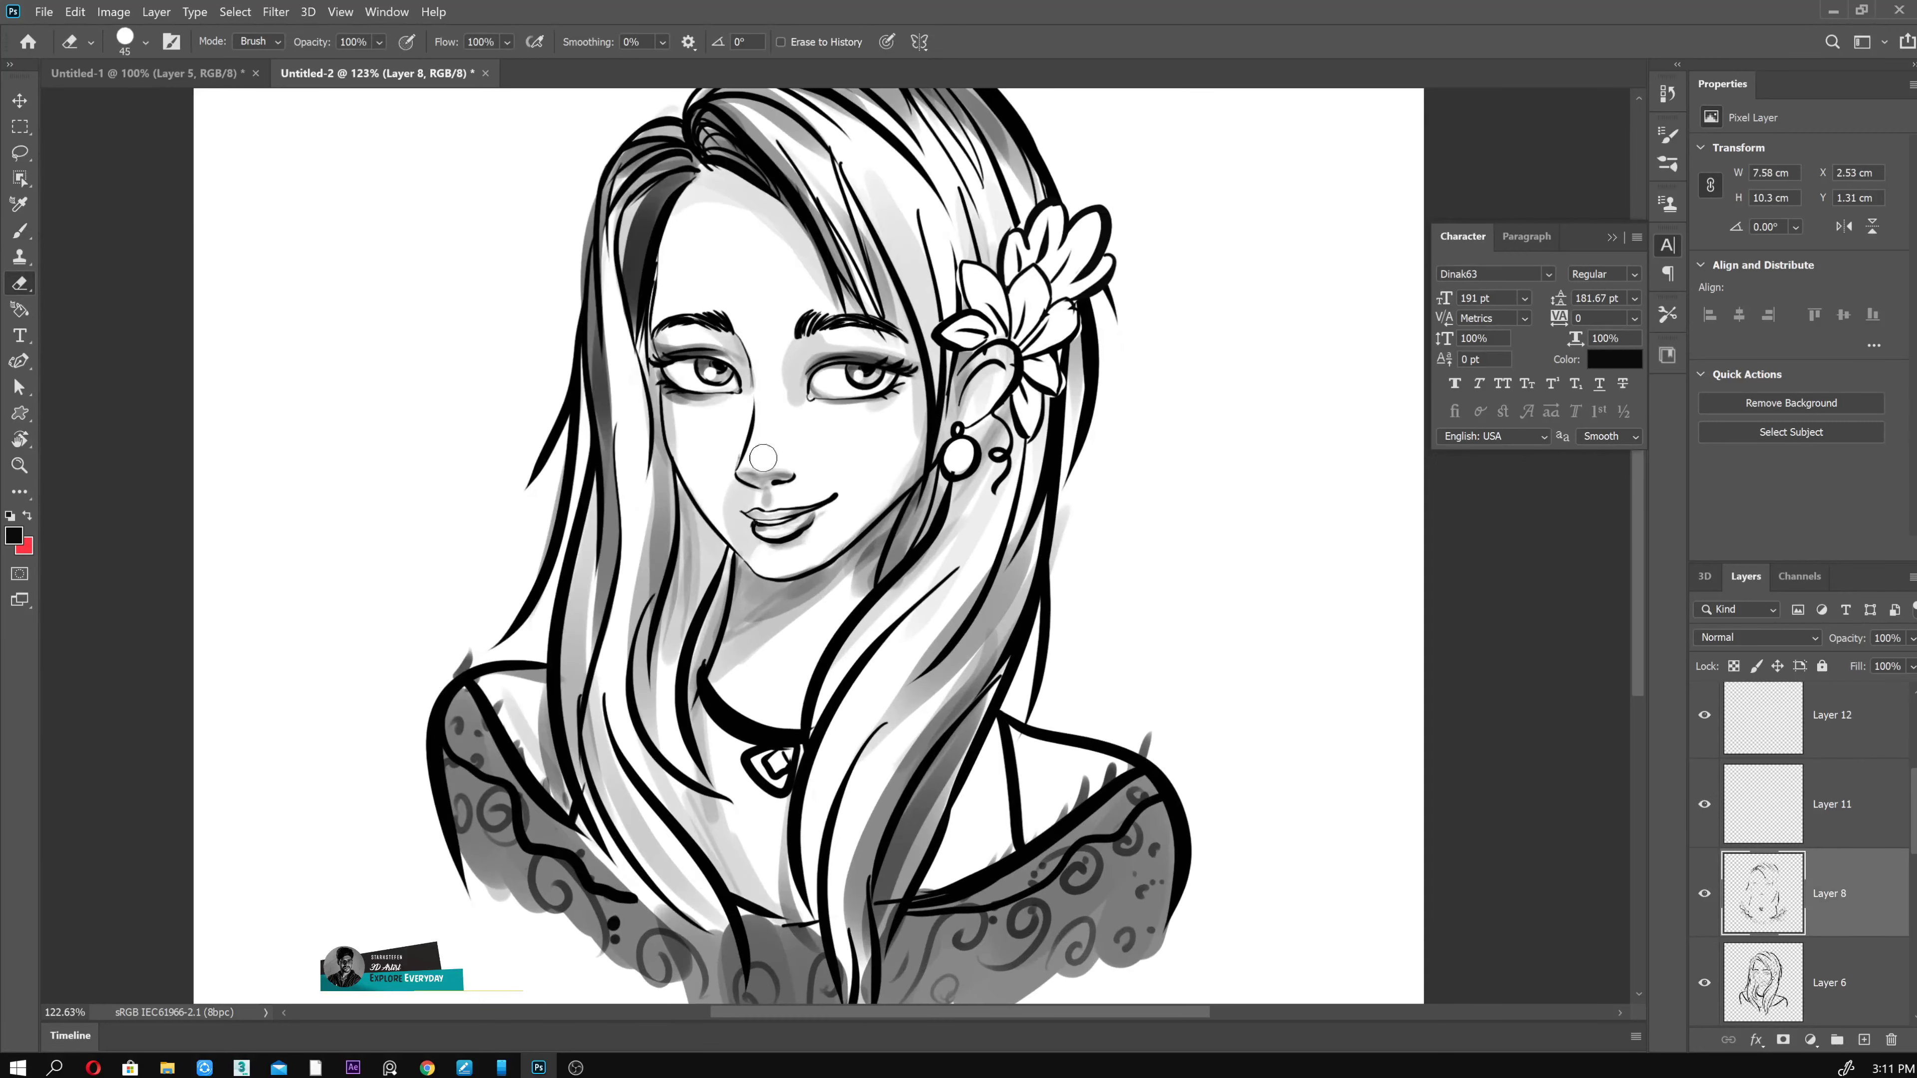
{"action": "scroll", "coordinate": [1875, 878], "scroll_direction": "down", "scroll_amount": 3}
{"action": "left_click", "coordinate": [1870, 853]}
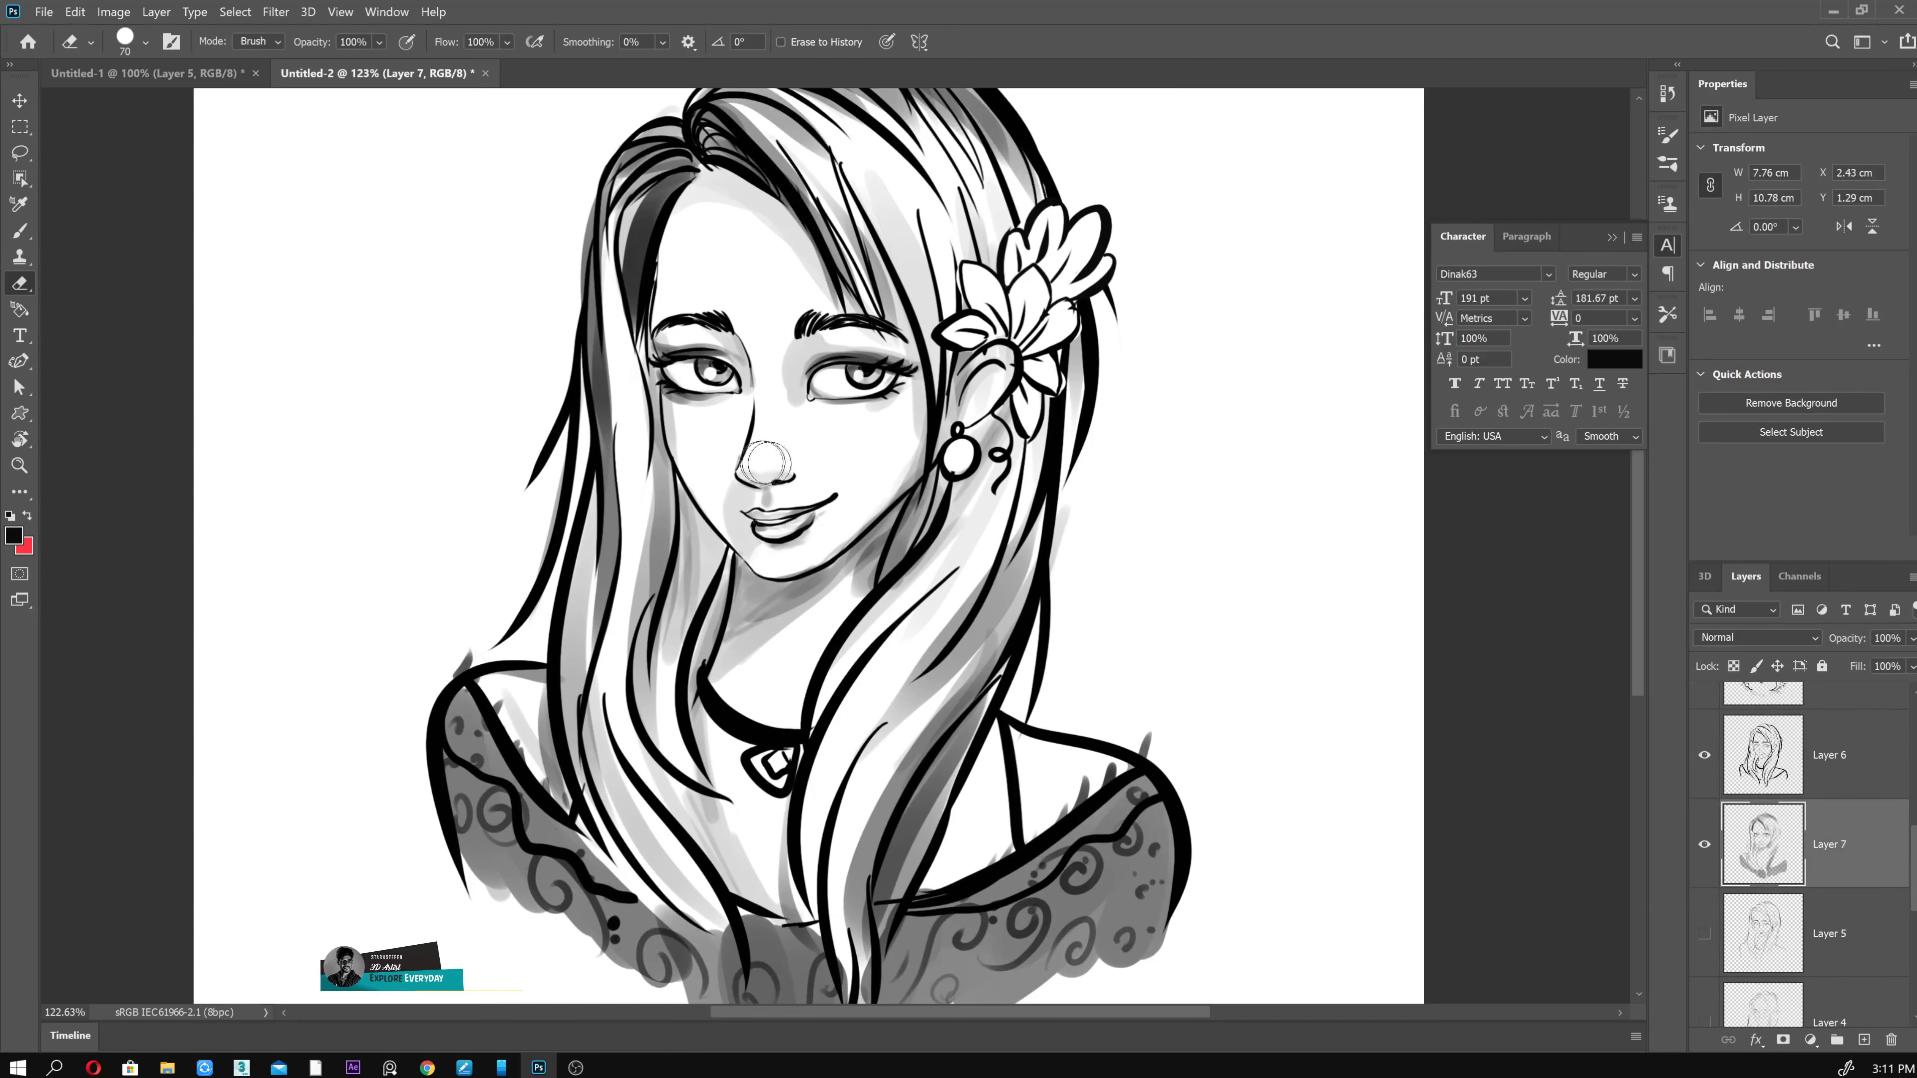
{"action": "right_click", "coordinate": [809, 383]}
{"action": "double_click", "coordinate": [984, 600]}
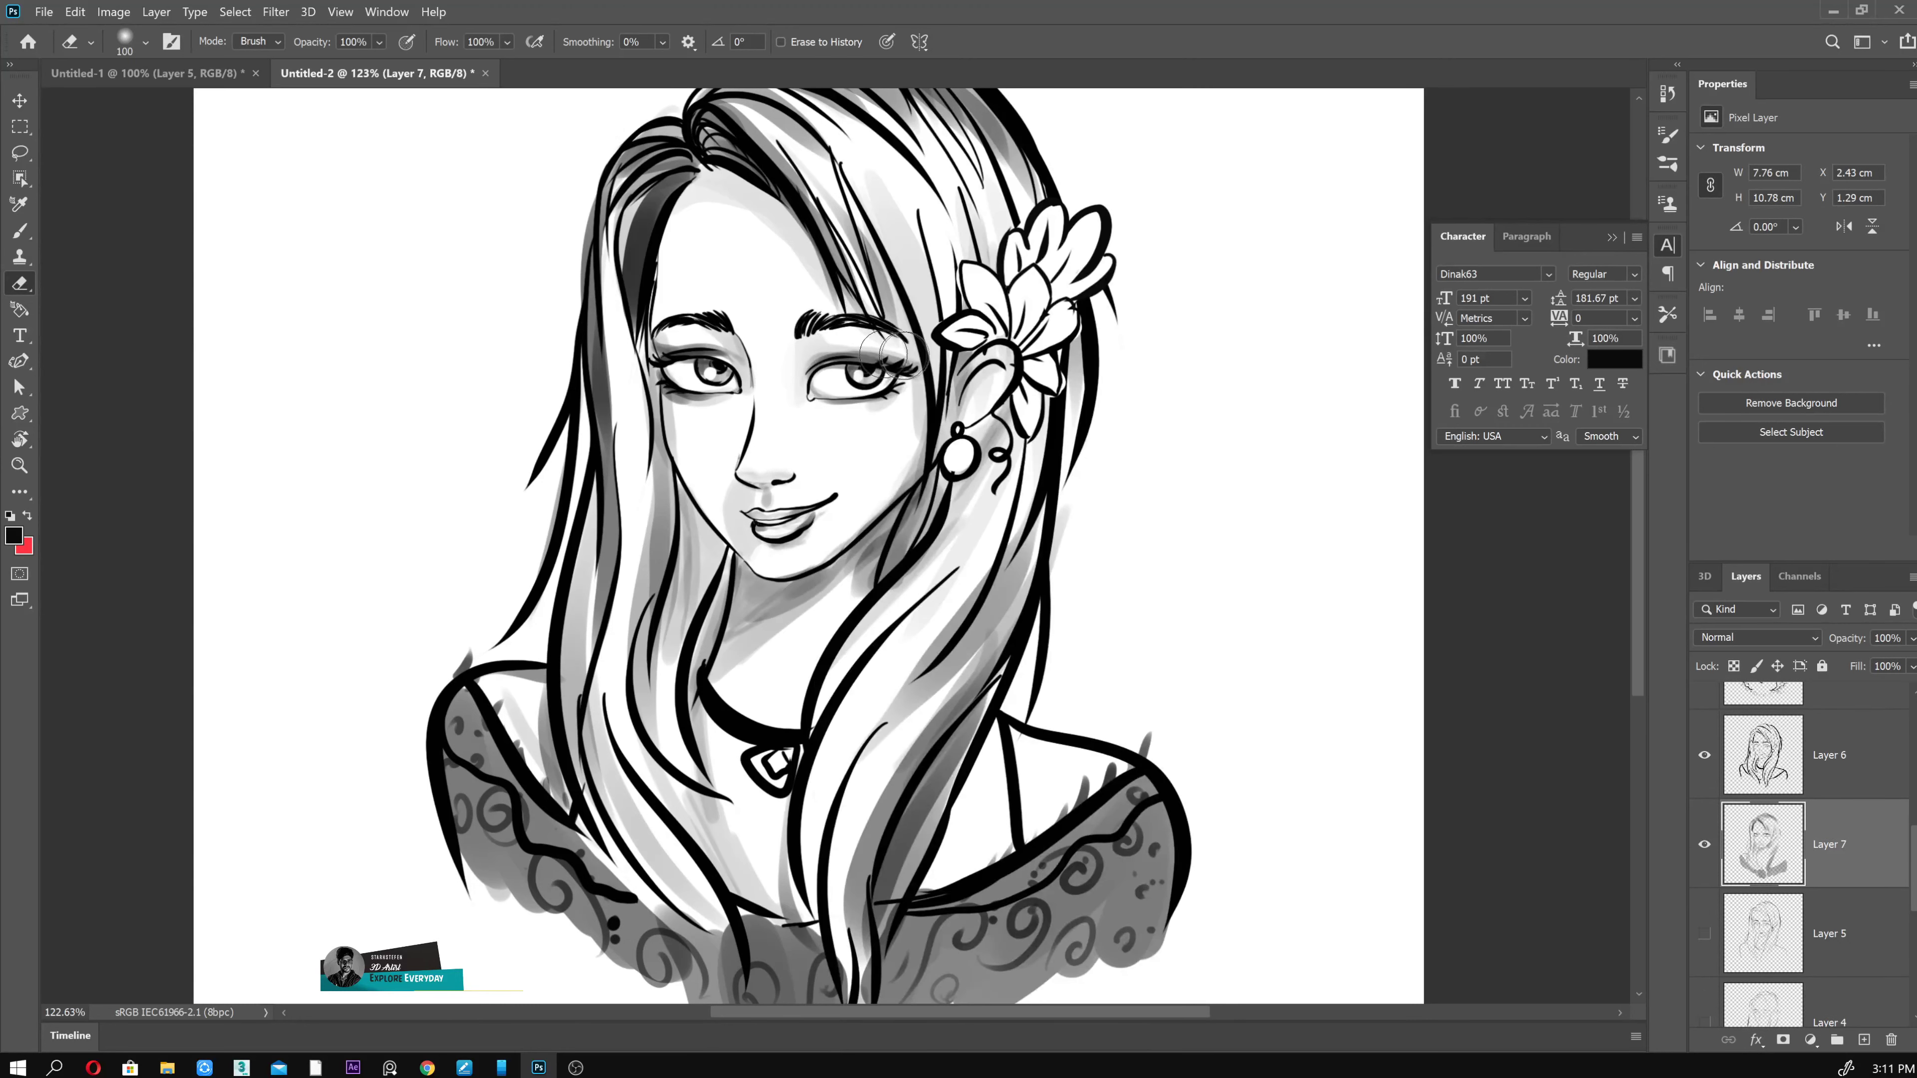
{"action": "left_click_drag", "start_coordinate": [694, 411], "coordinate": [755, 626]}
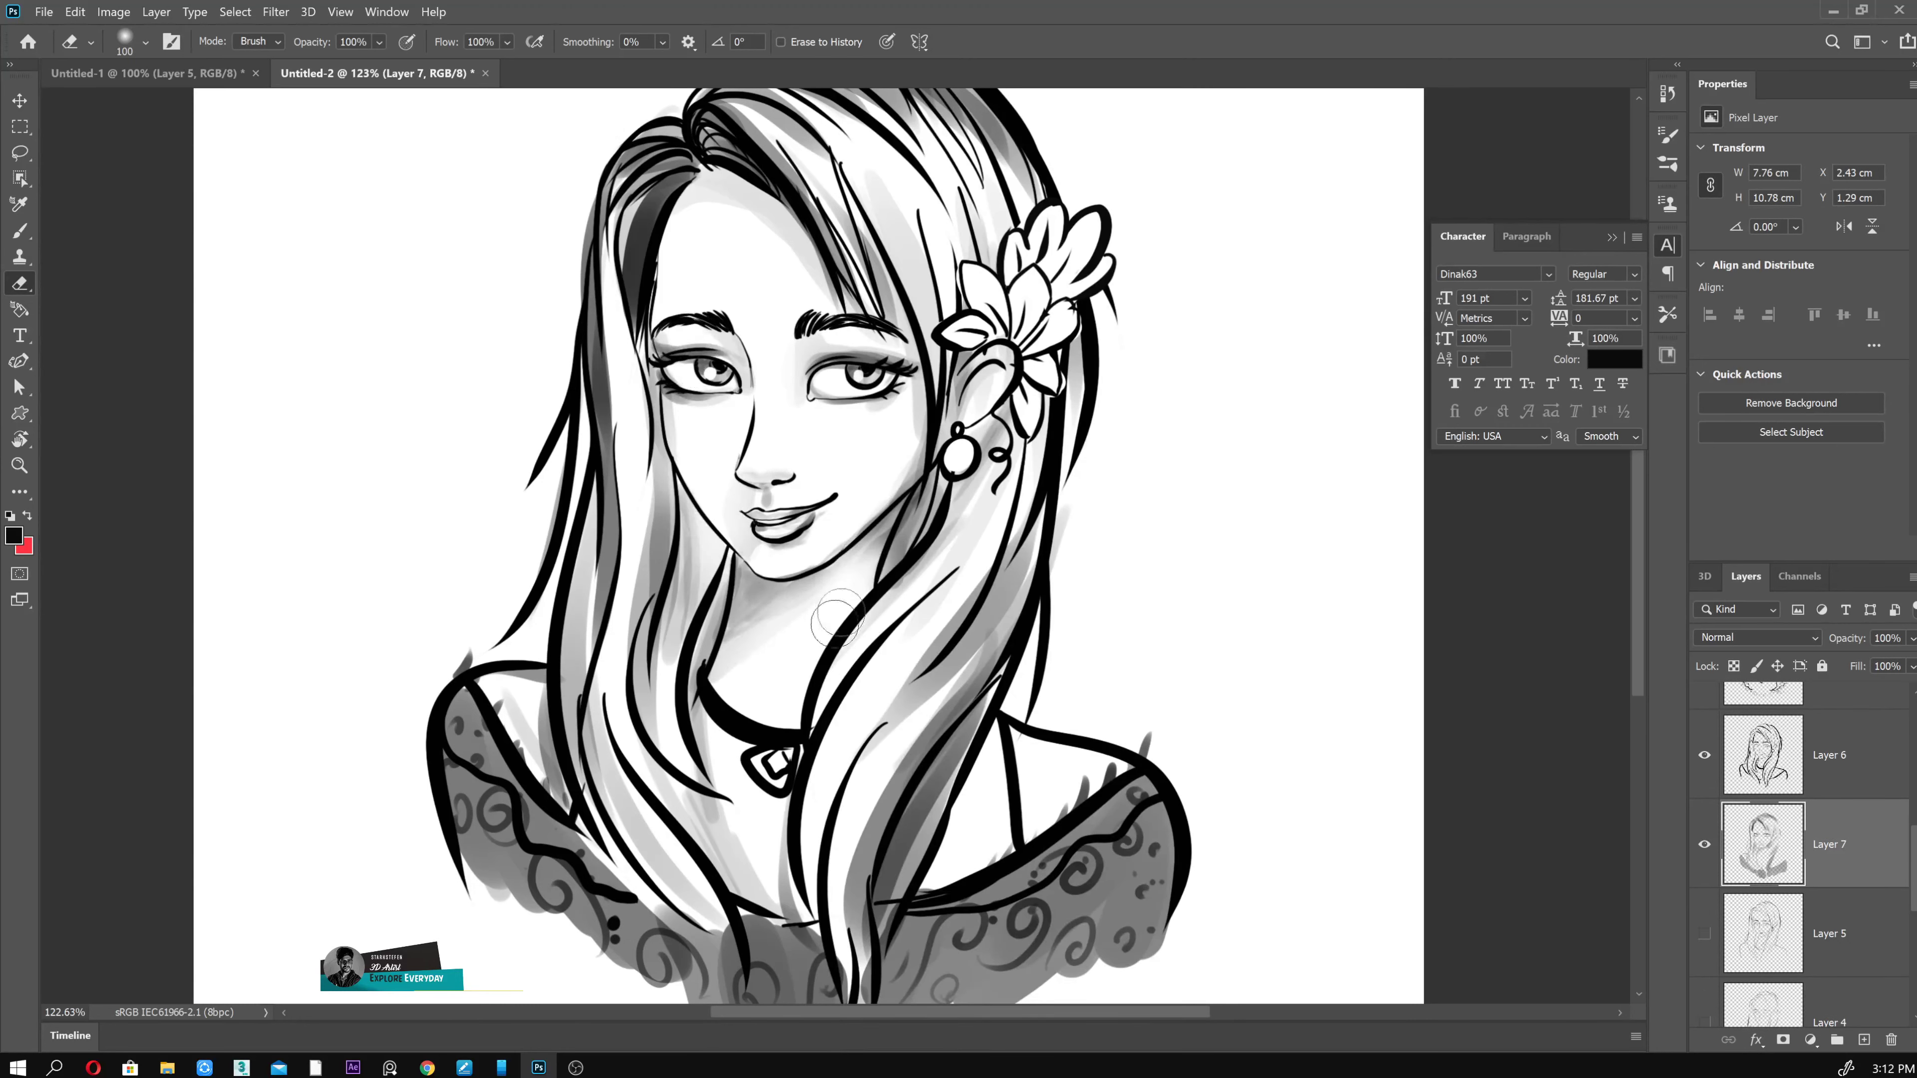
{"action": "scroll", "coordinate": [732, 529], "scroll_direction": "up", "scroll_amount": 5}
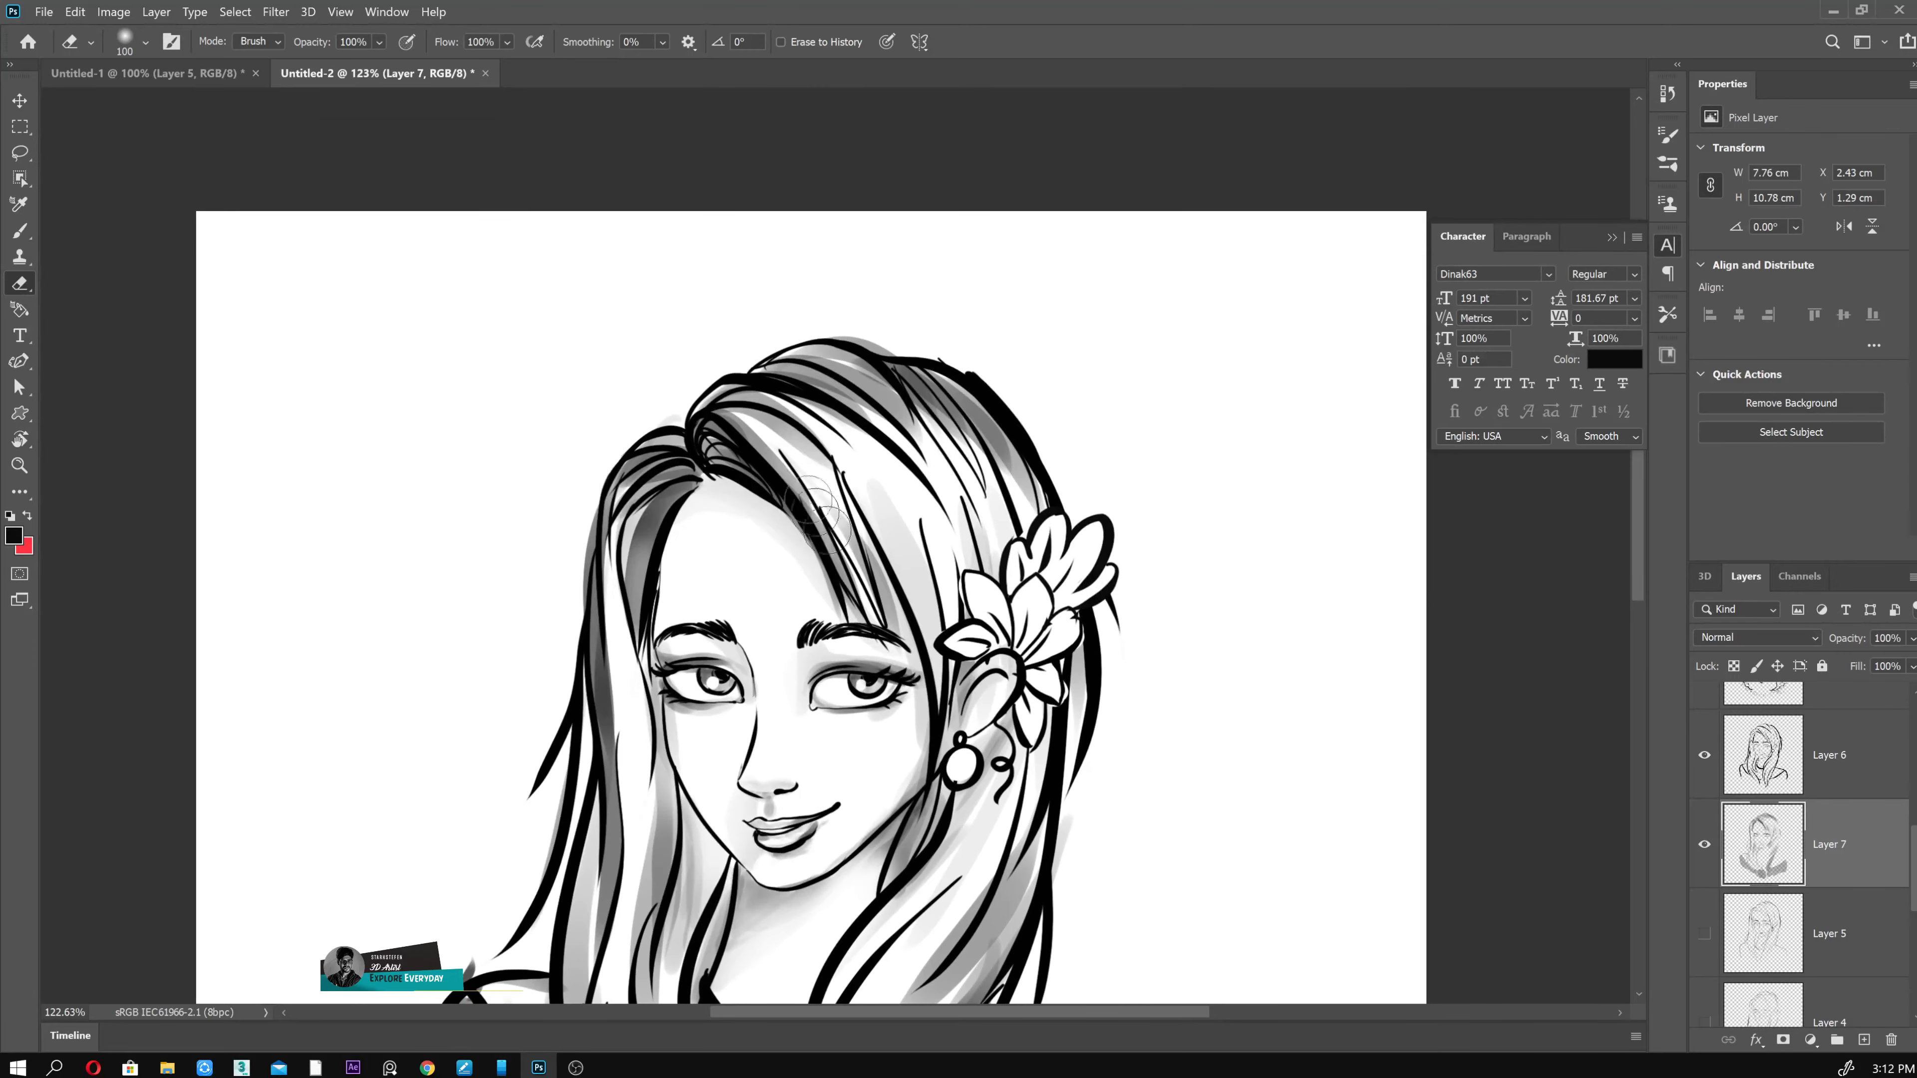
{"action": "scroll", "coordinate": [1004, 586], "scroll_direction": "down", "scroll_amount": 3}
{"action": "scroll", "coordinate": [649, 650], "scroll_direction": "down", "scroll_amount": 3}
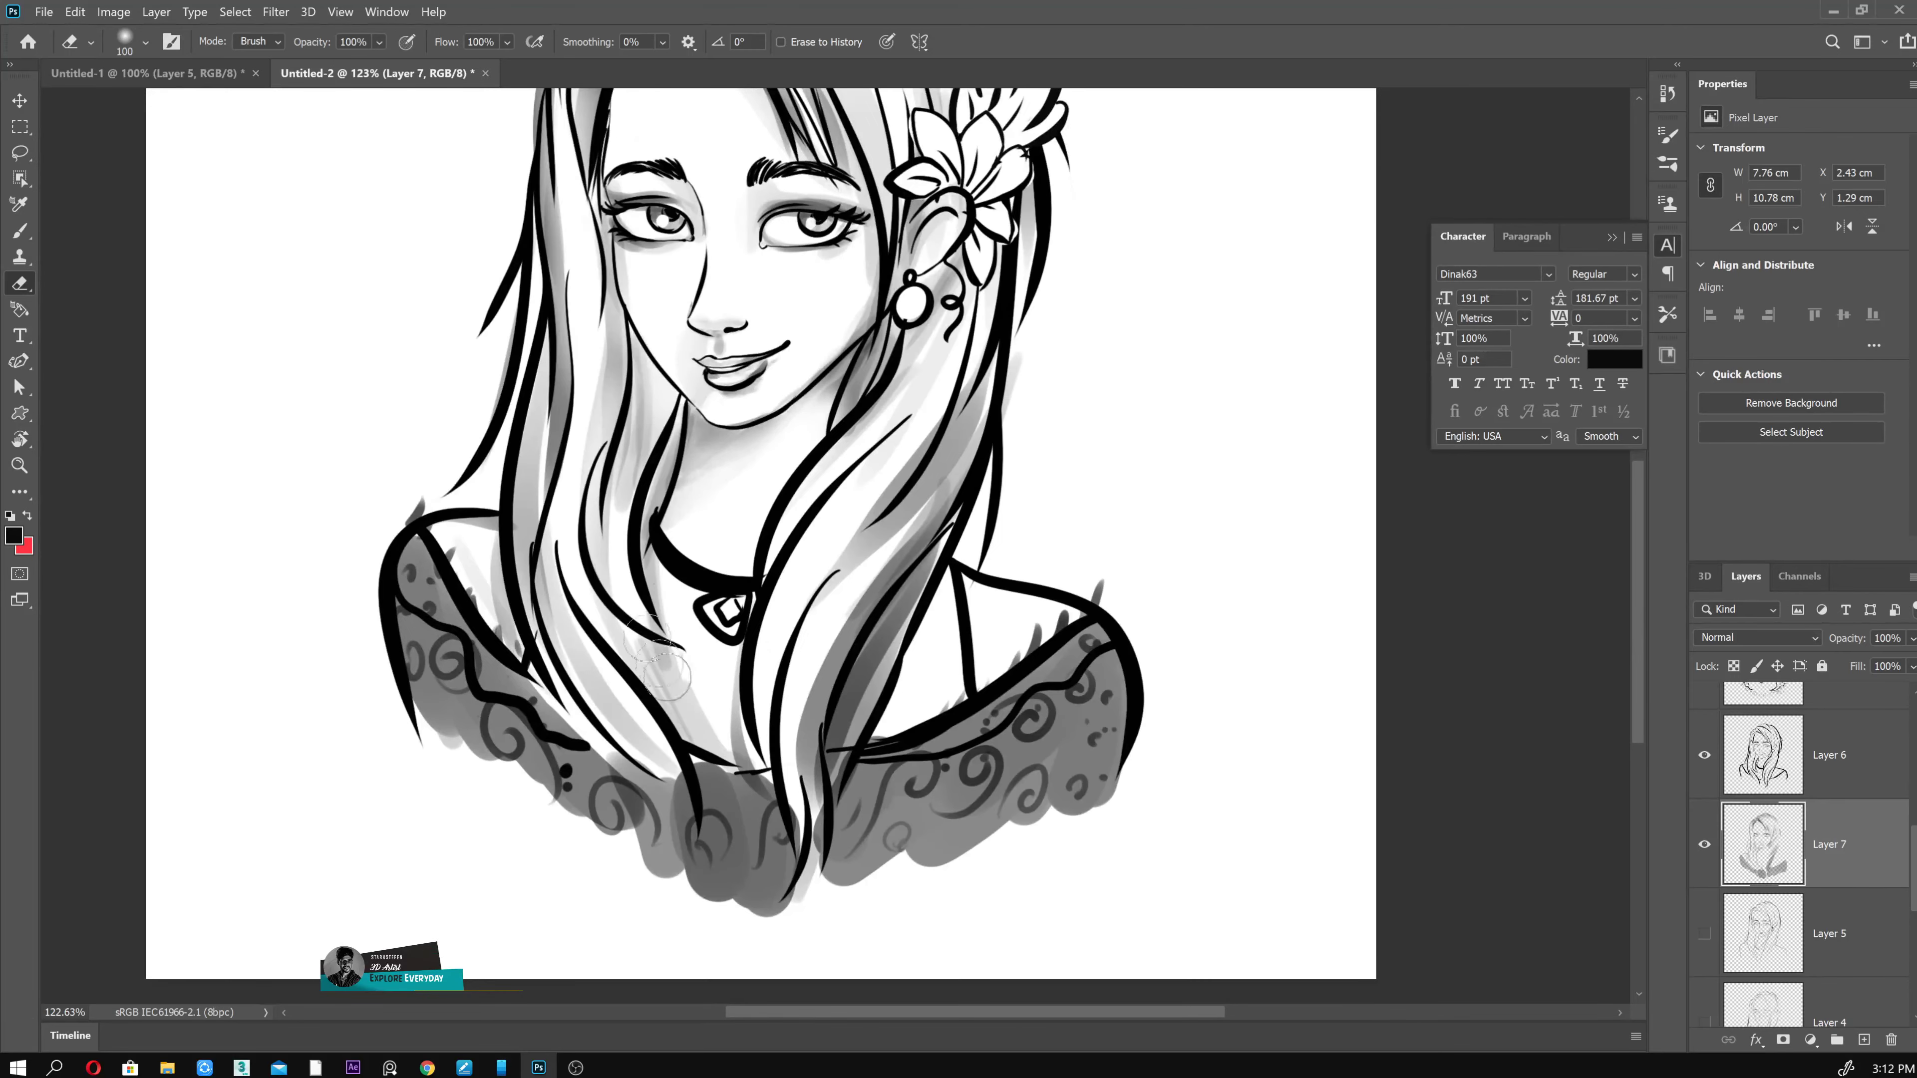
{"action": "scroll", "coordinate": [1139, 778], "scroll_direction": "down", "scroll_amount": 2}
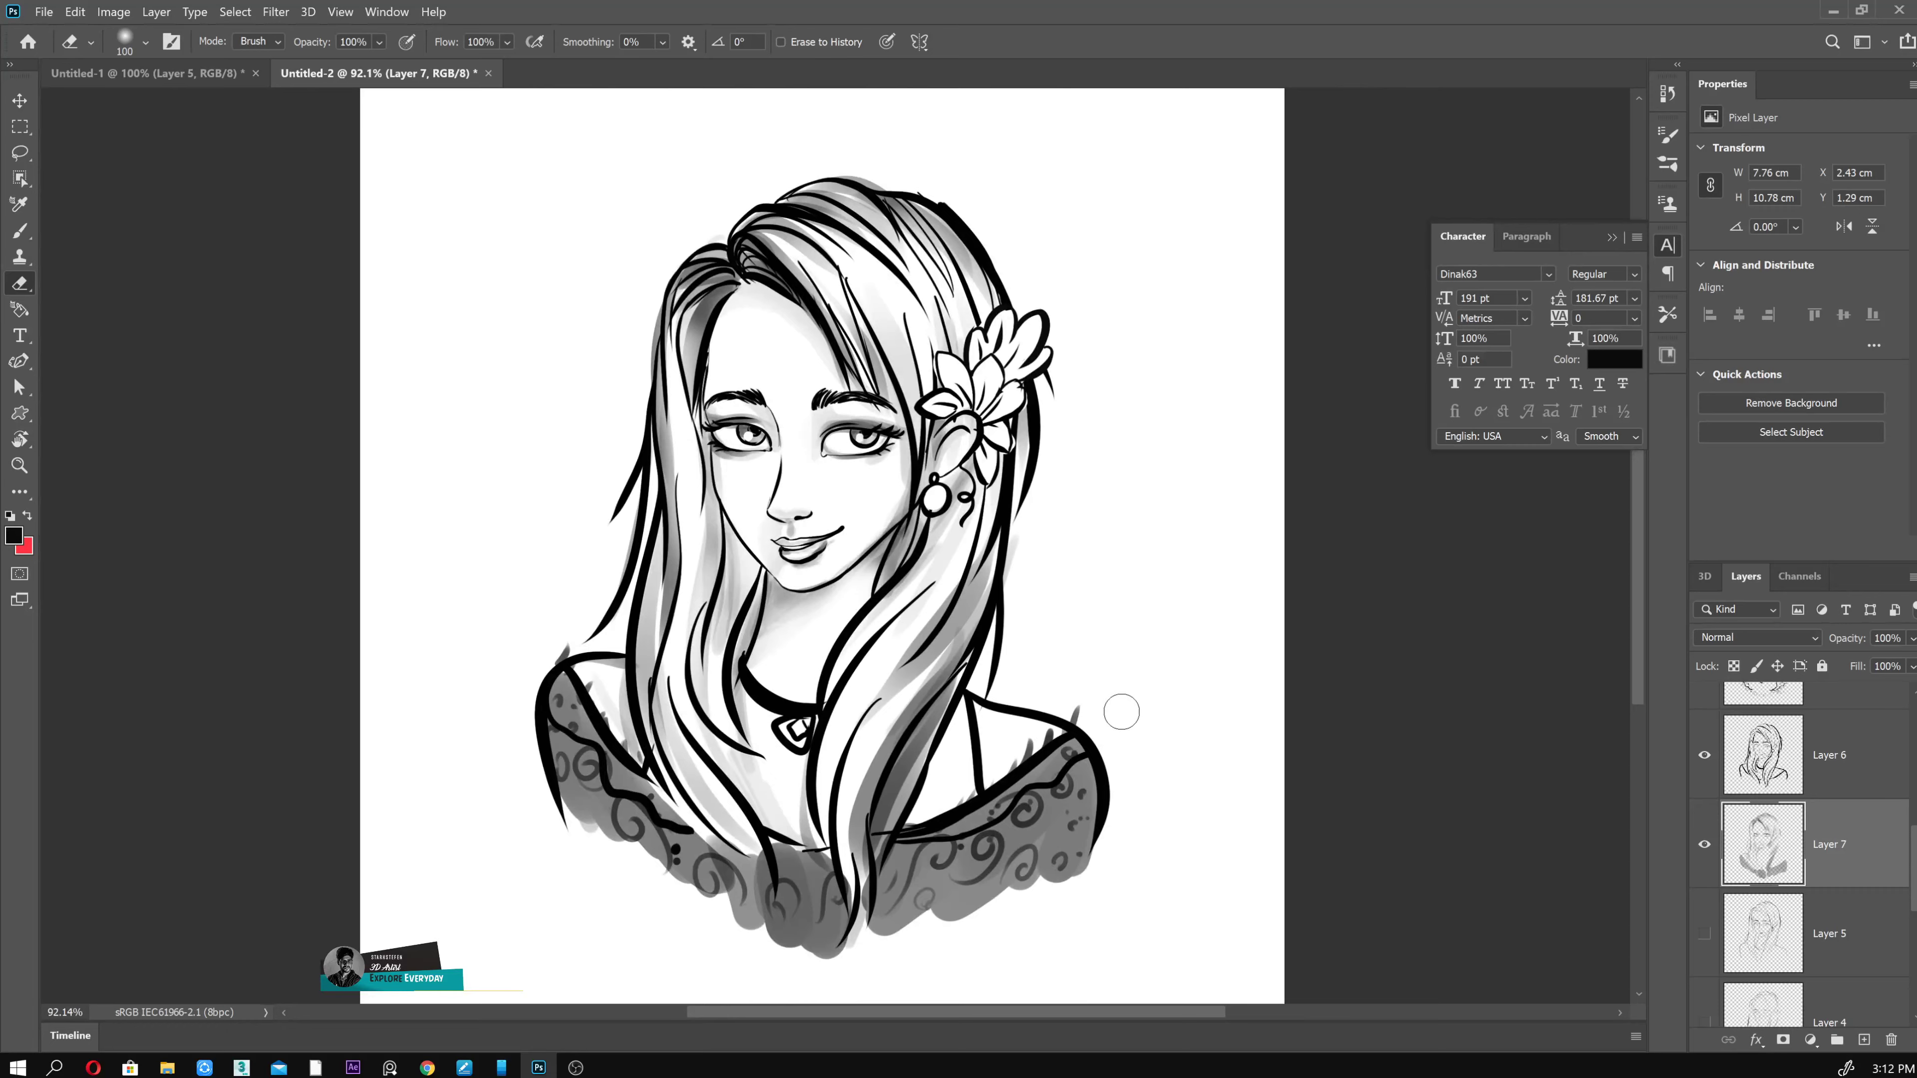